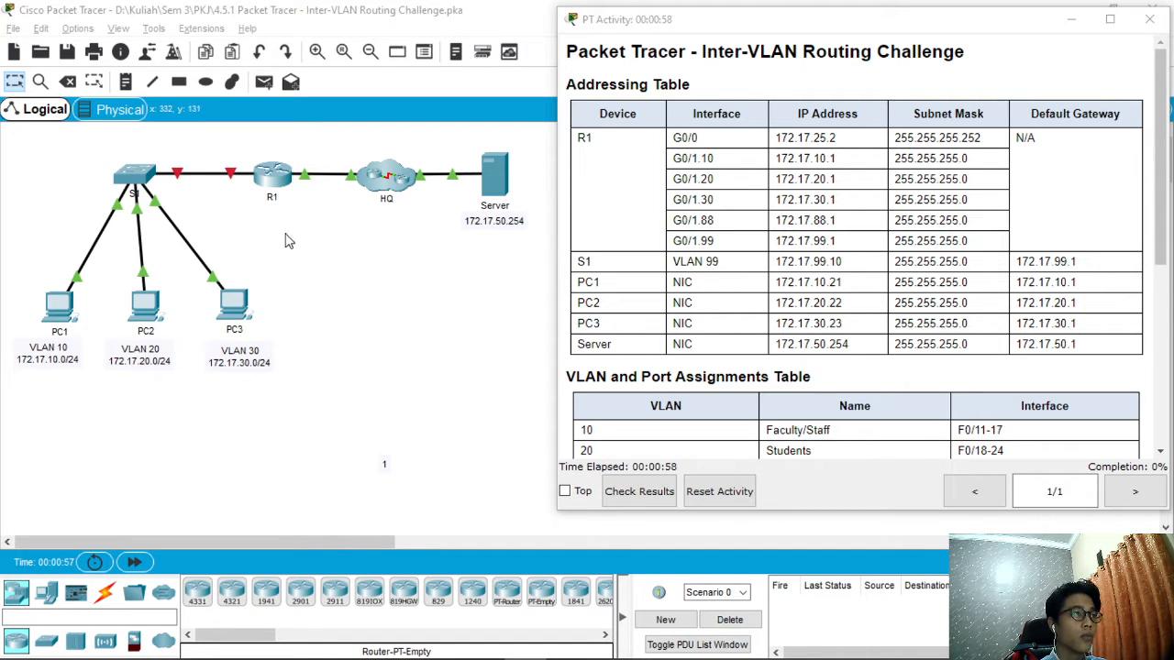
# Step: Open router R1's command line, place its window beside the activity instructions and enter global configuration mode
pyautogui.click(272, 177)
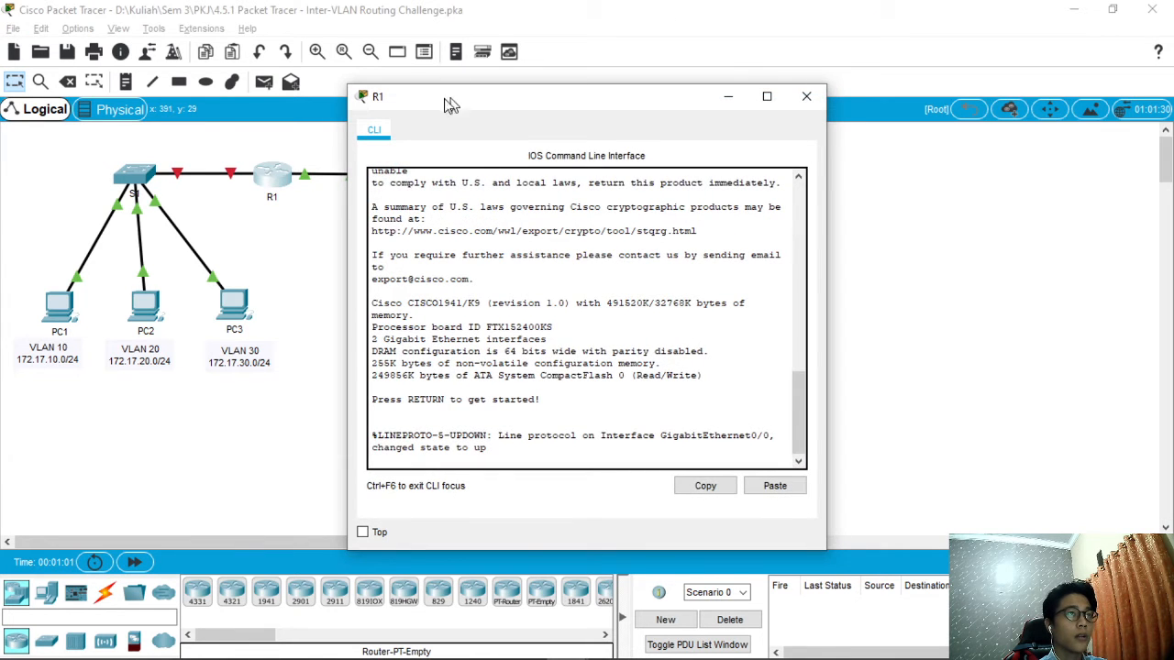
pyautogui.moveTo(468, 99); pyautogui.dragTo(213, 96)
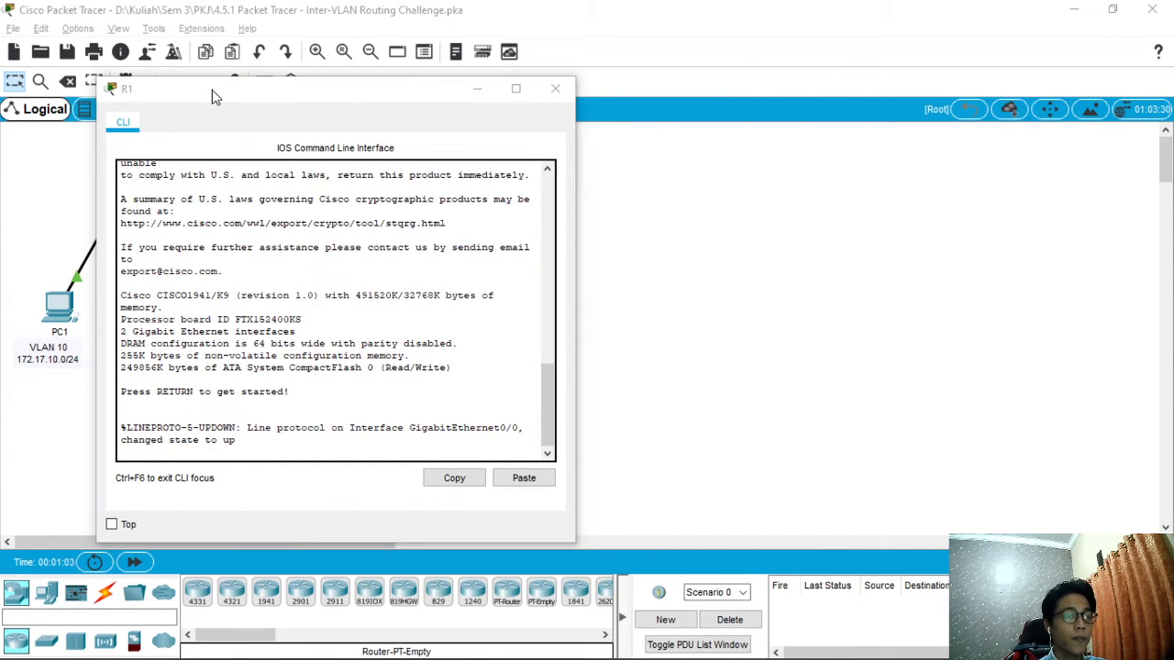
pyautogui.moveTo(371, 92); pyautogui.dragTo(348, 72)
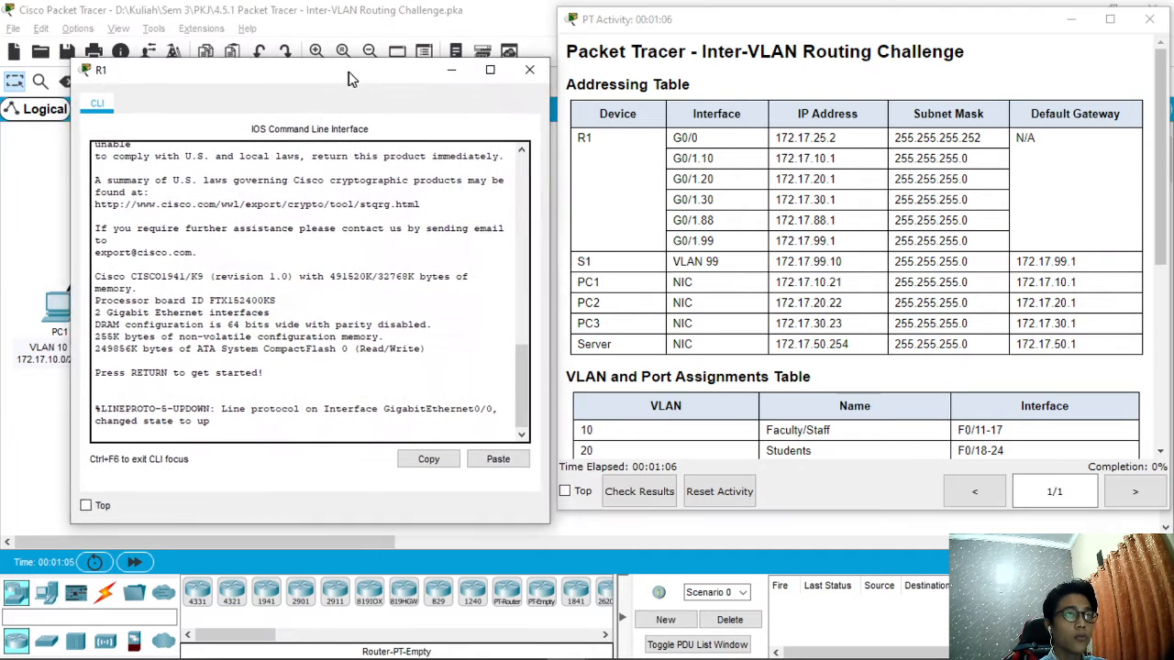
pyautogui.click(260, 437)
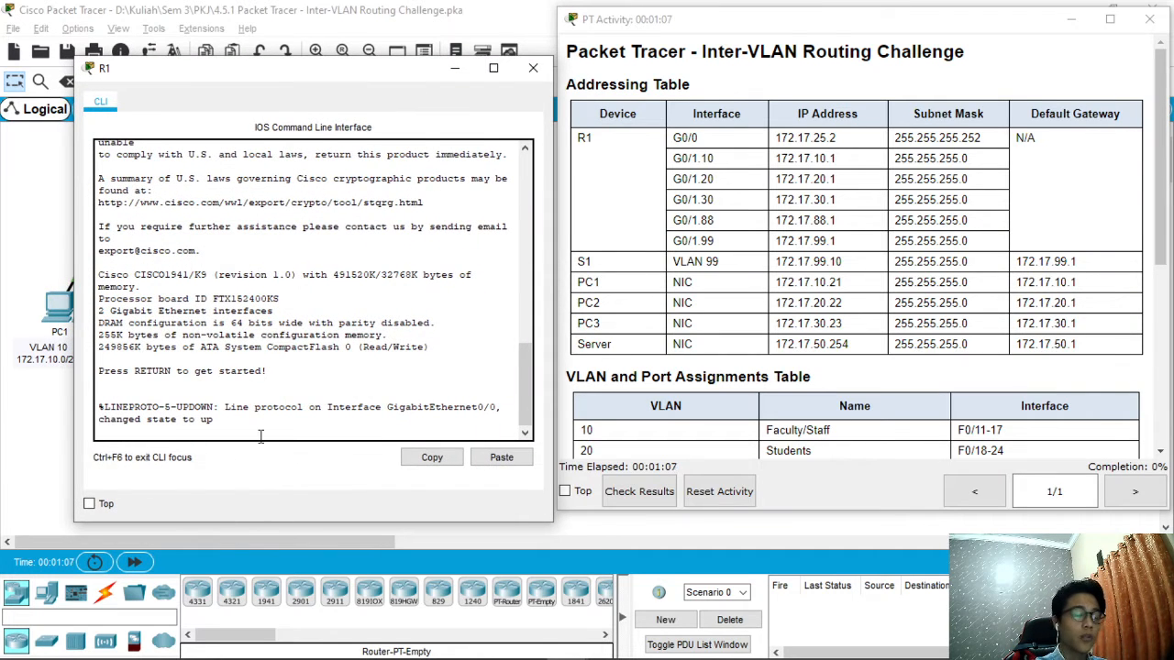
pyautogui.press('Return')
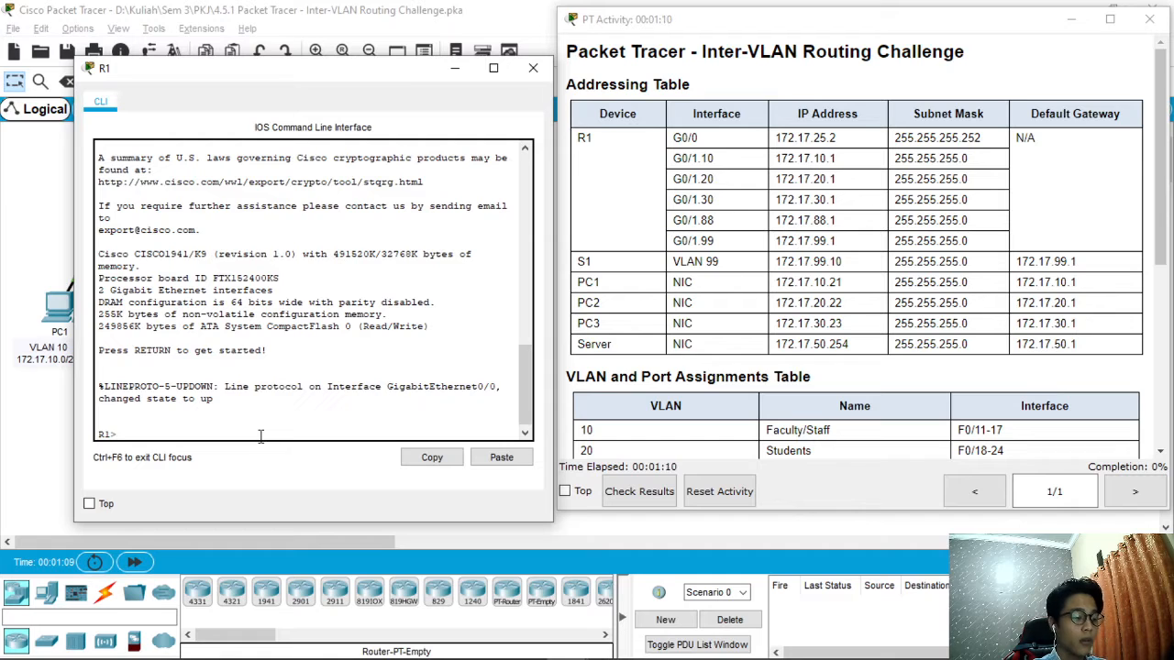
pyautogui.write('en')
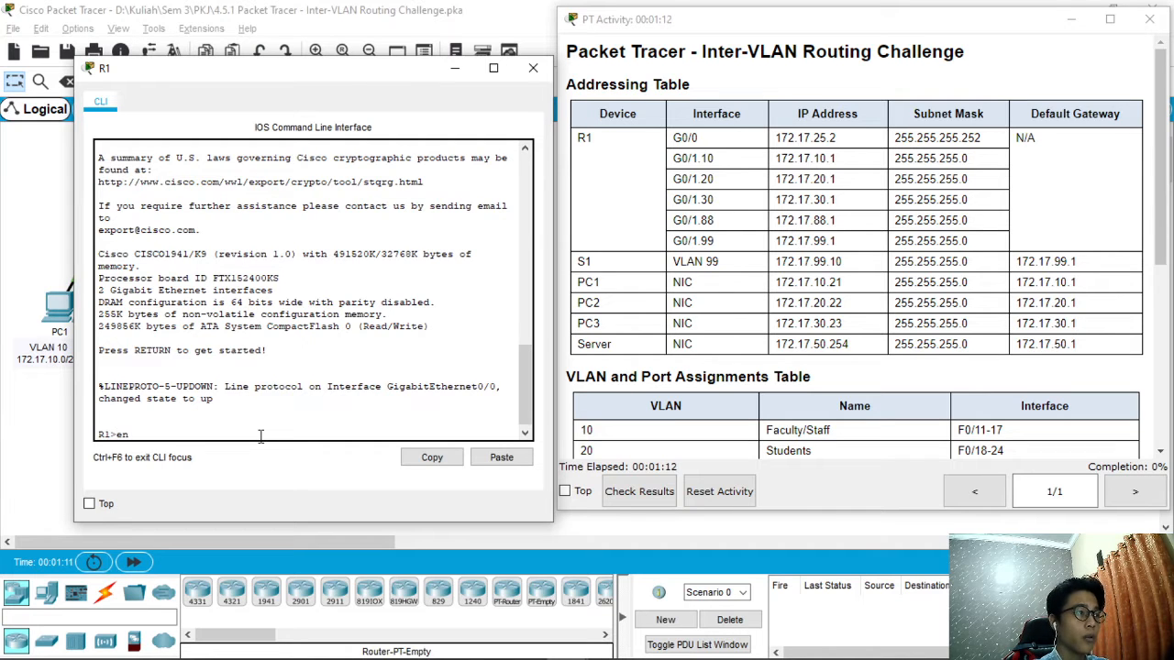
pyautogui.press('Return')
pyautogui.write('co')
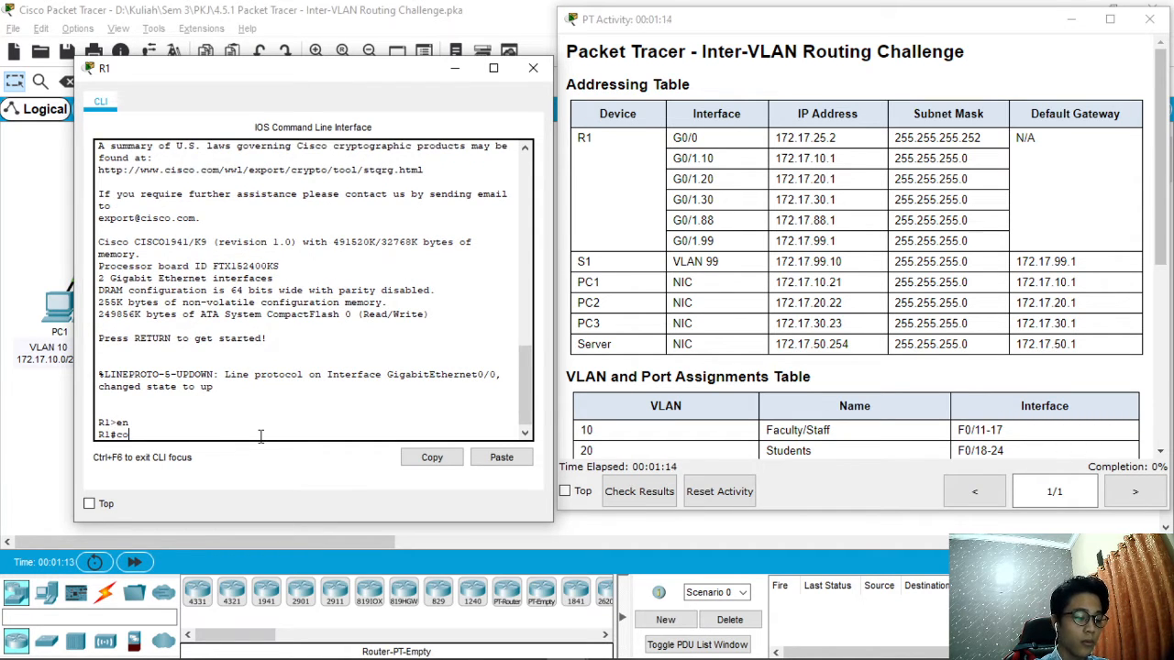
pyautogui.write('nf t')
pyautogui.press('Return')
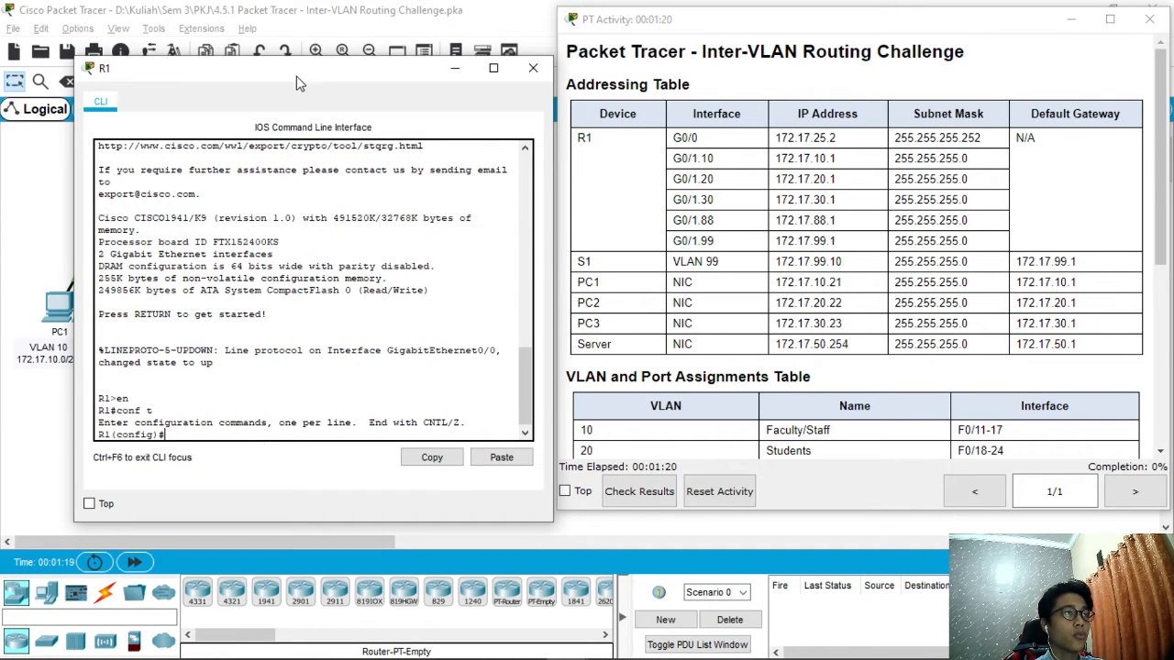
pyautogui.moveTo(298, 73); pyautogui.dragTo(309, 112)
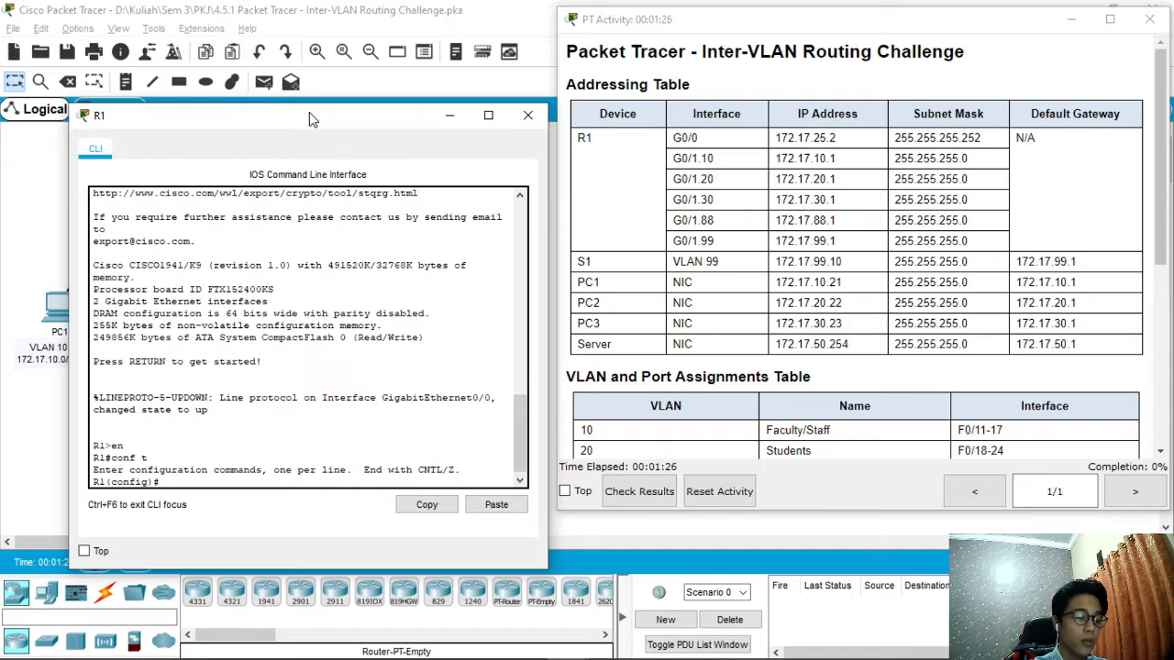
# Step: Assign IP address 172.17.25.2 with subnet mask 255.255.255.252 to interface G0/0 on R1
pyautogui.write('nt g')
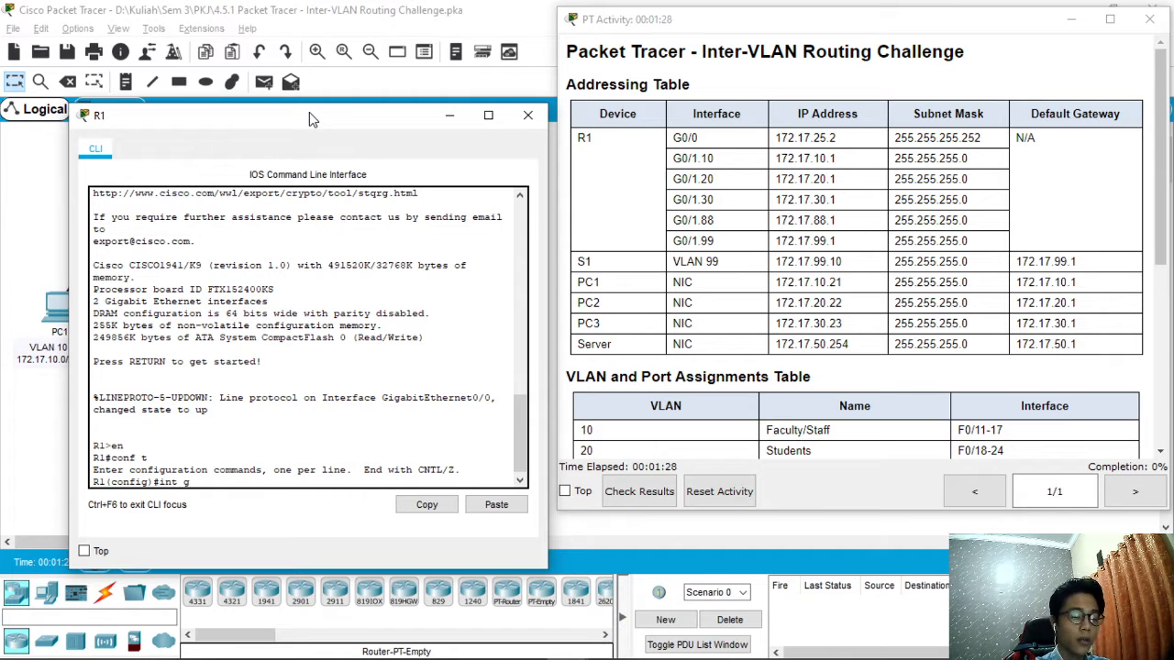
pyautogui.write('0/0')
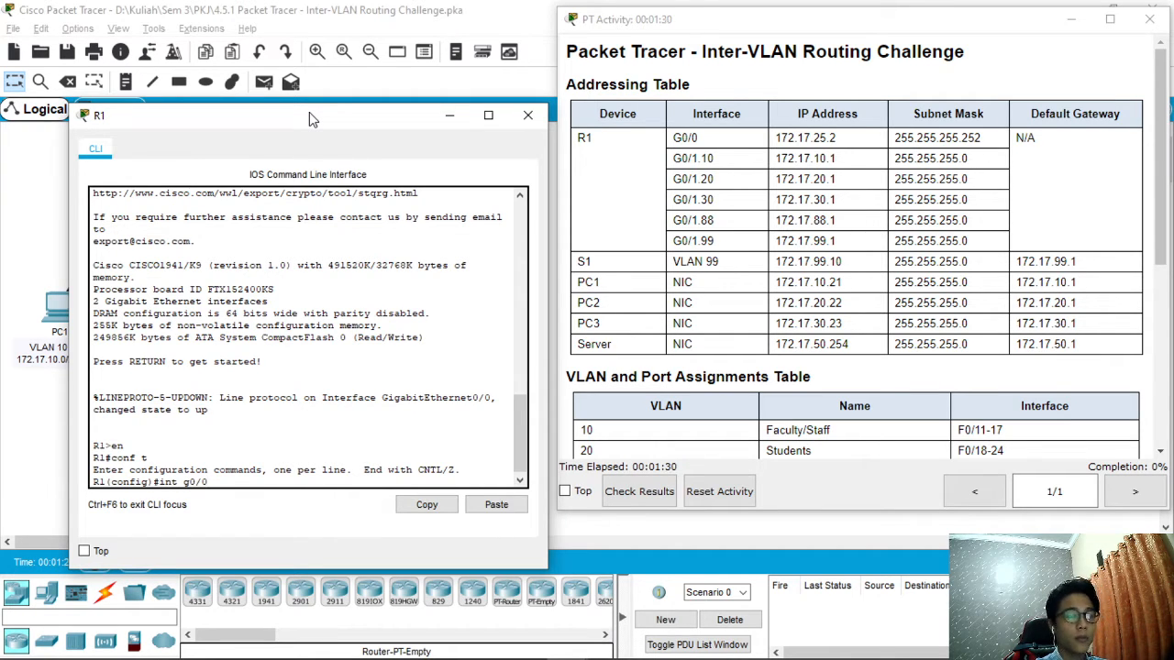
pyautogui.press('Return')
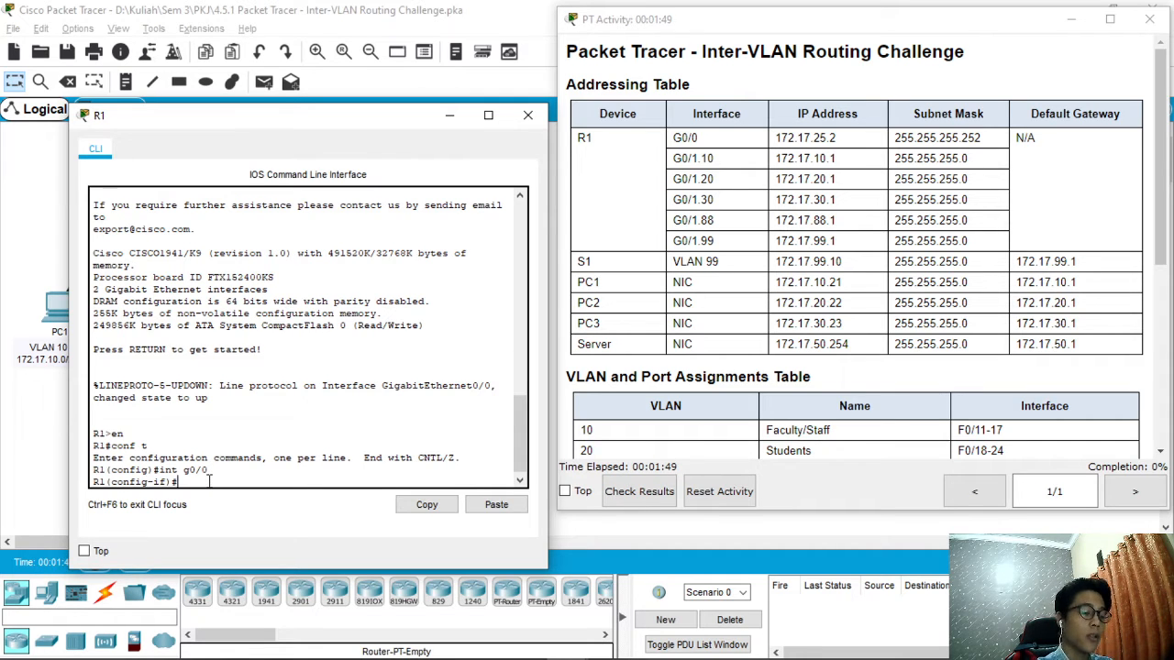
pyautogui.write('ip addre')
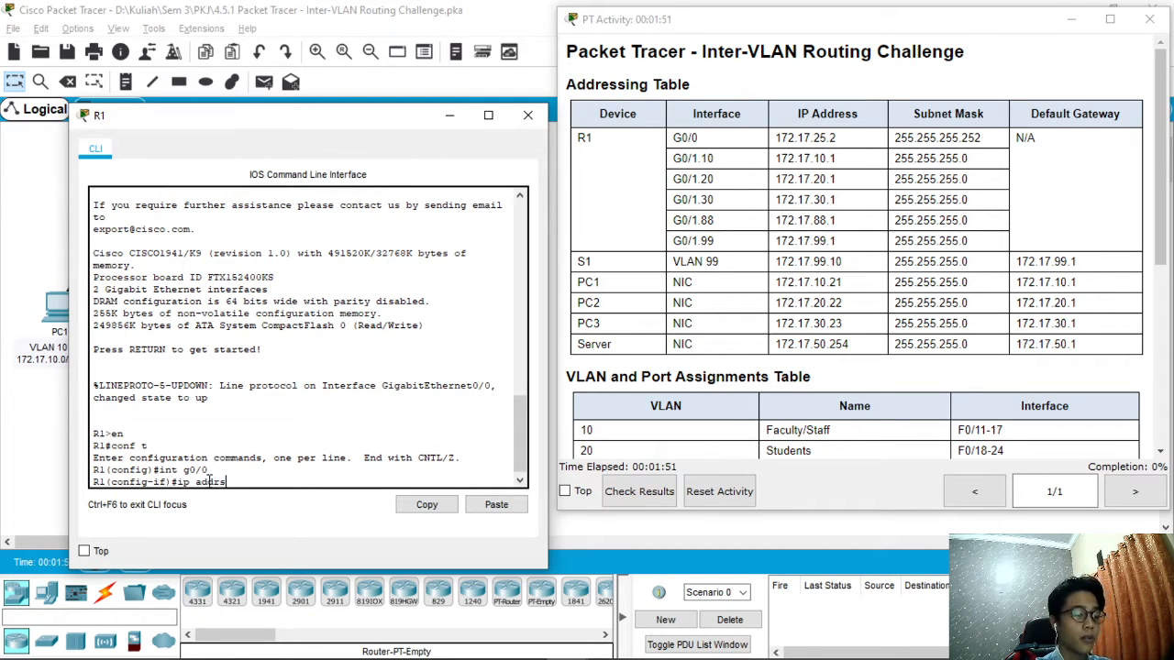
pyautogui.write('ss')
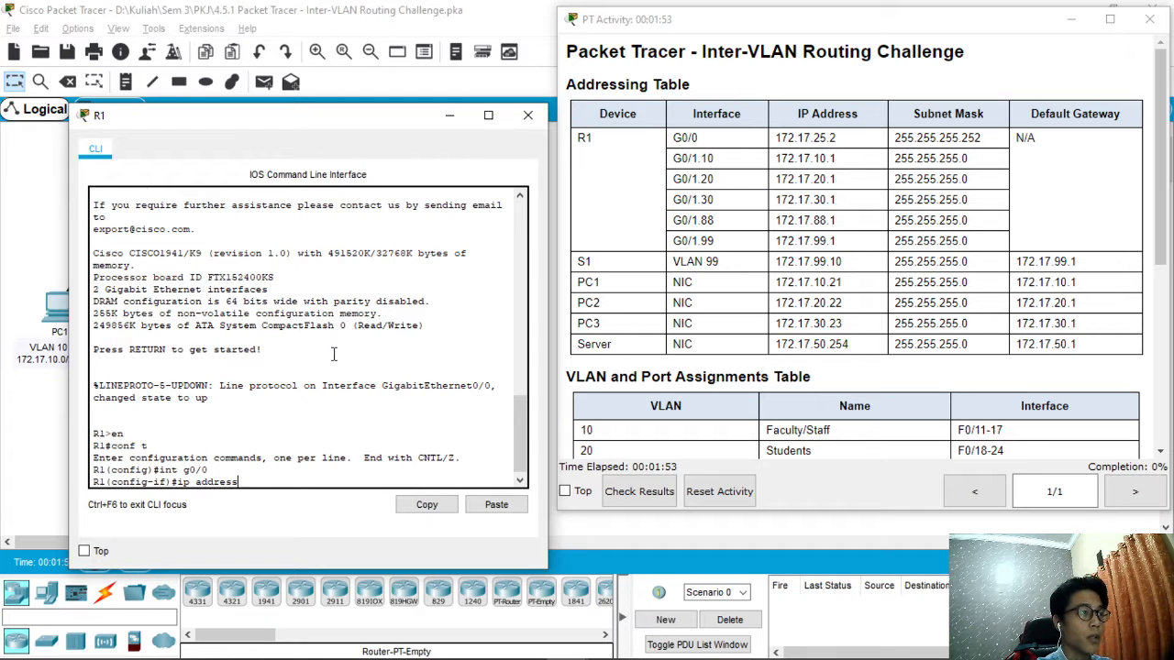
pyautogui.write(' 172')
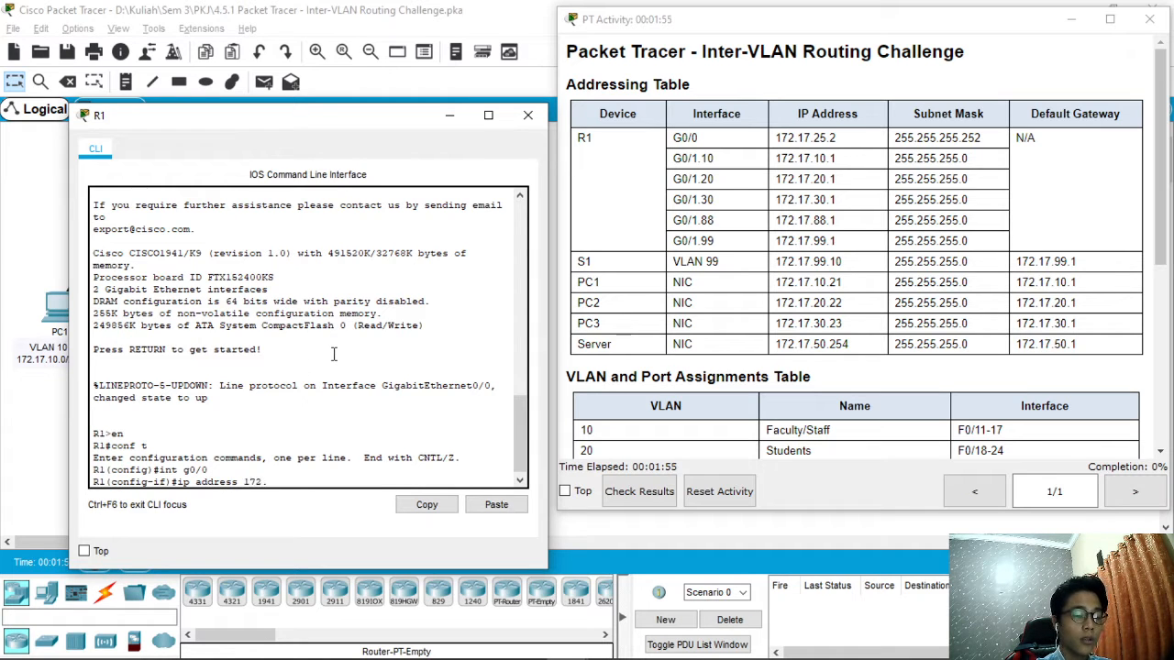
pyautogui.write('.17.')
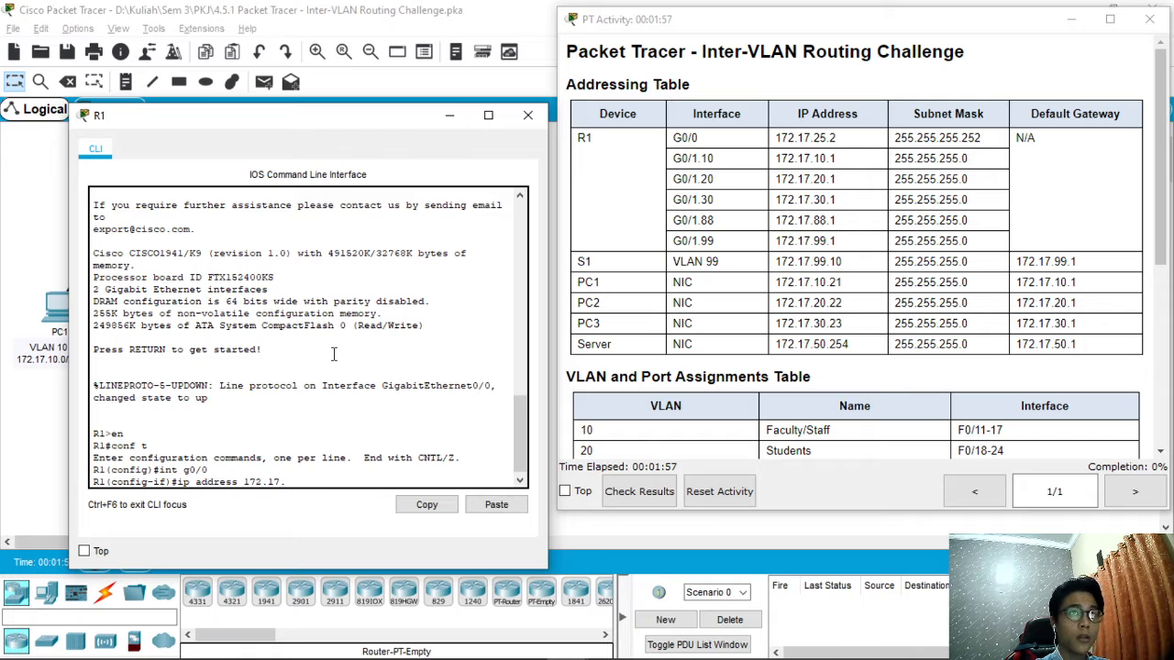
pyautogui.write('25.2')
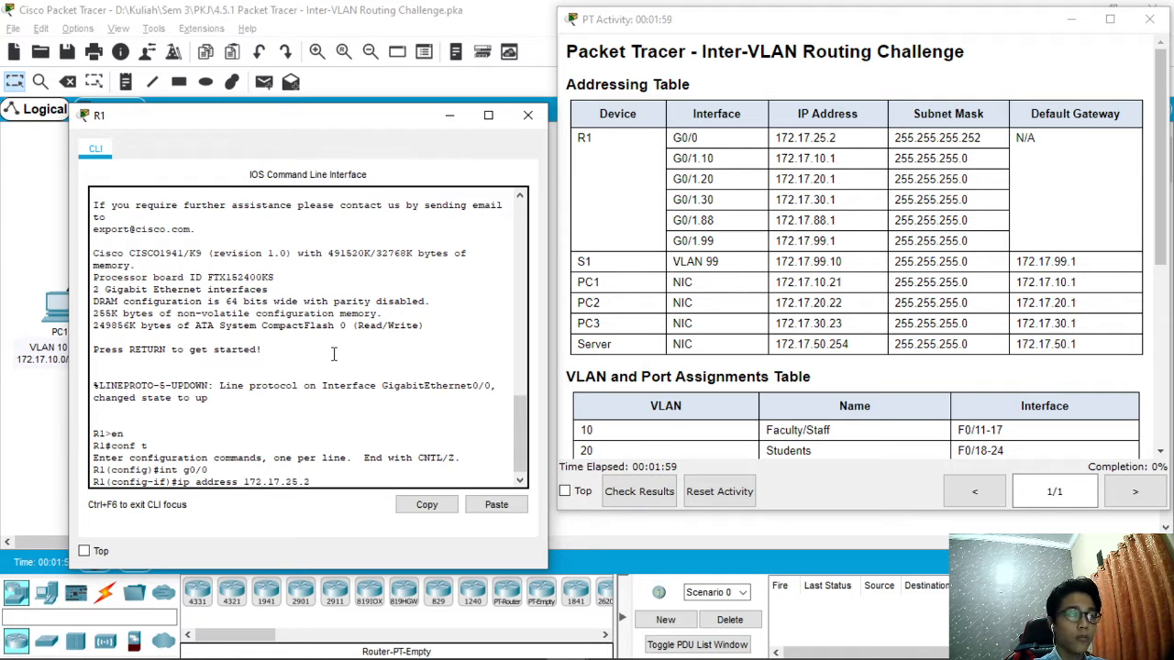
pyautogui.write(' 2')
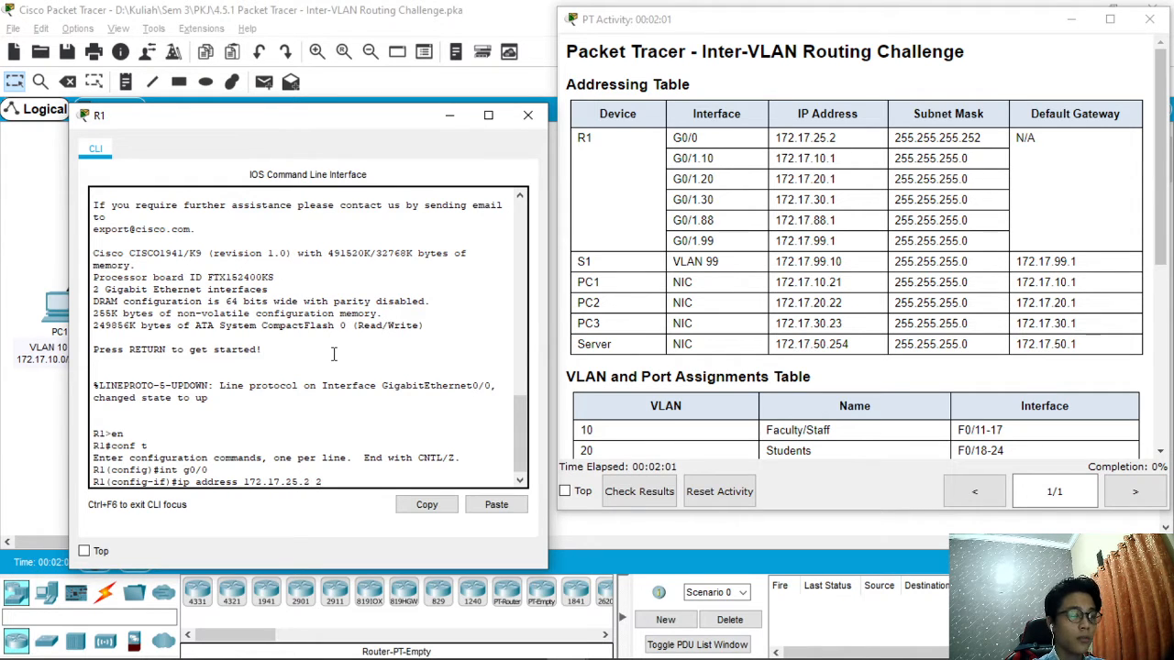
pyautogui.write('55.255.')
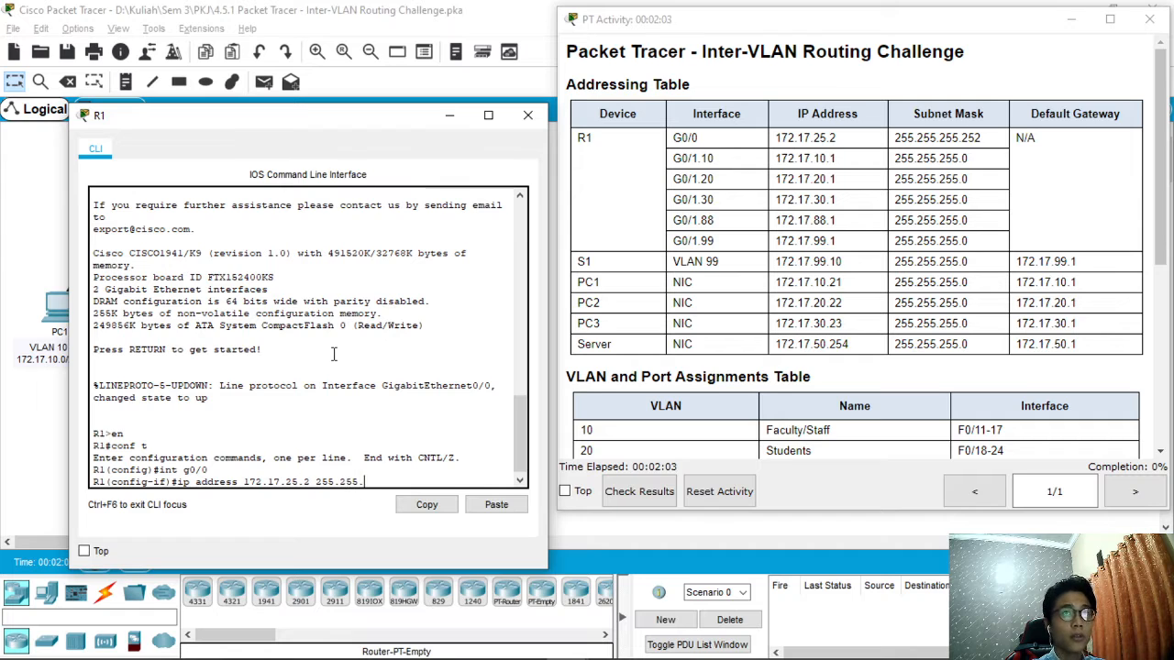
pyautogui.write('255.252')
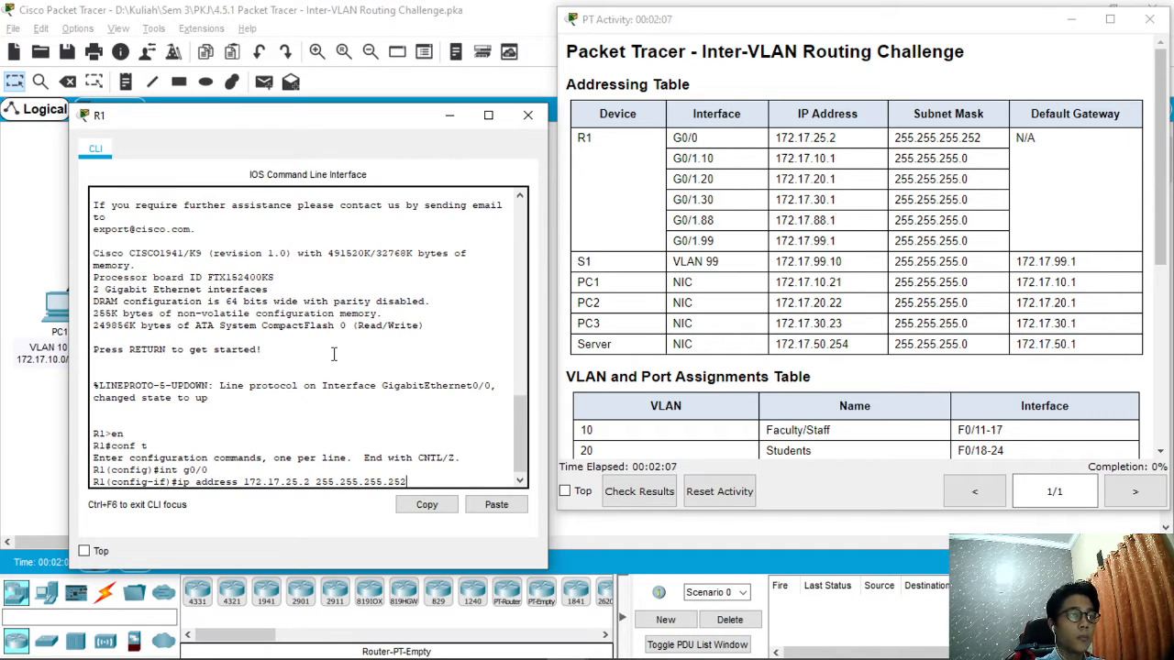
pyautogui.press('Return')
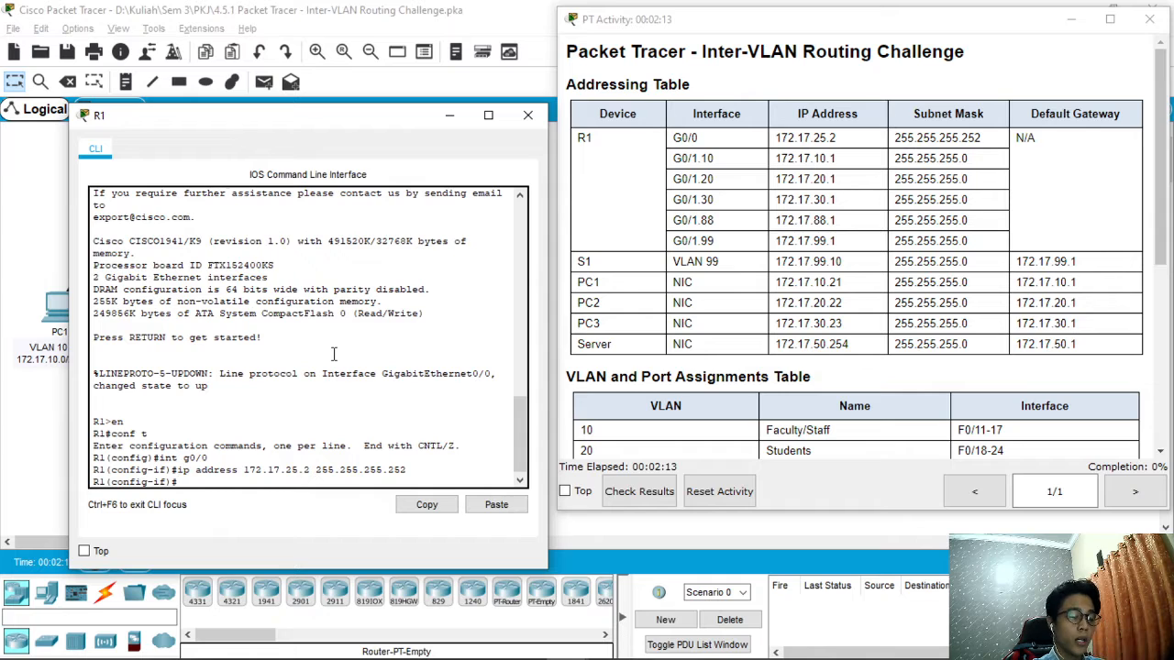
# Step: Enable interface G0/0 with no shut and return to global configuration mode
pyautogui.write('no shut')
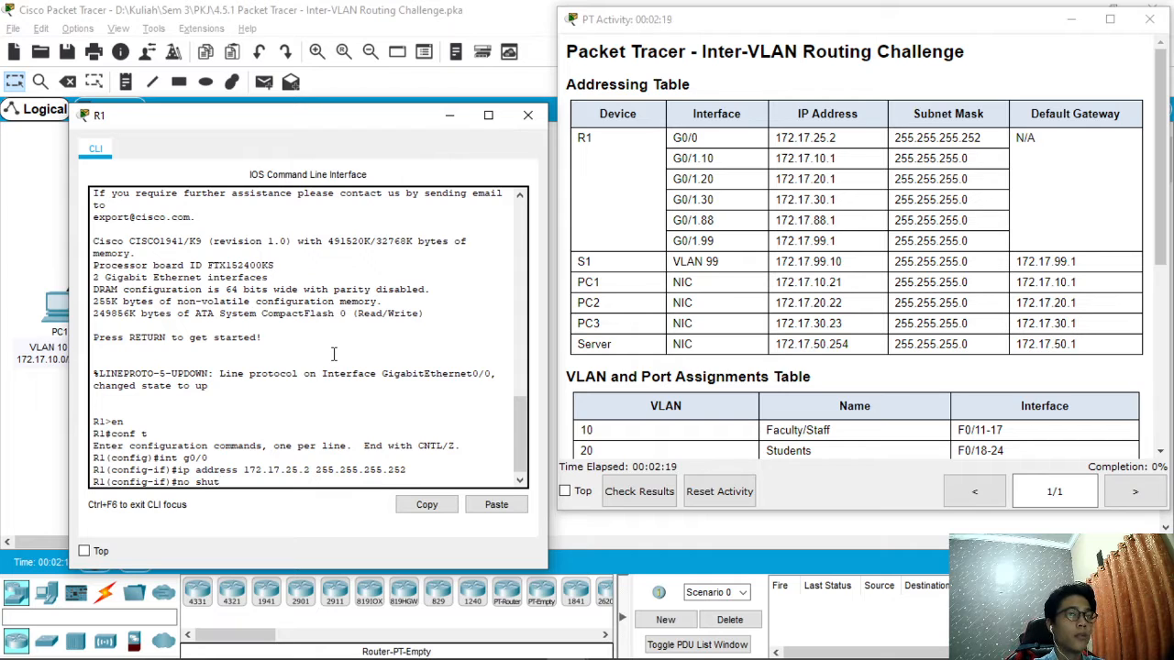
pyautogui.press('Return')
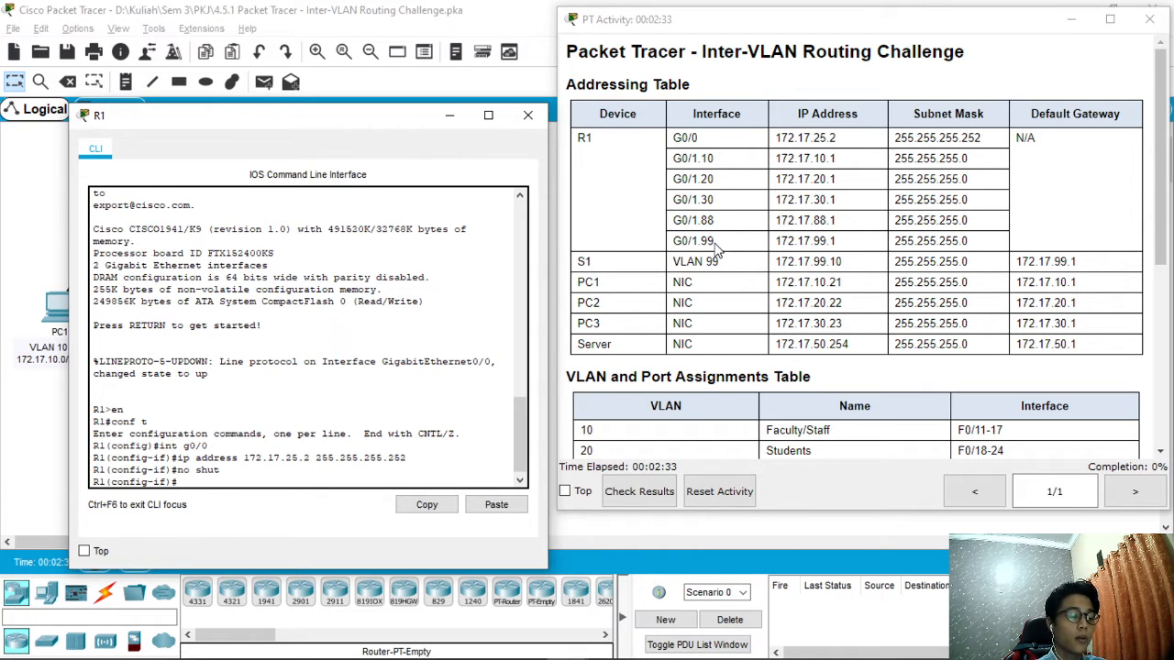
pyautogui.write('ex')
pyautogui.press('Return')
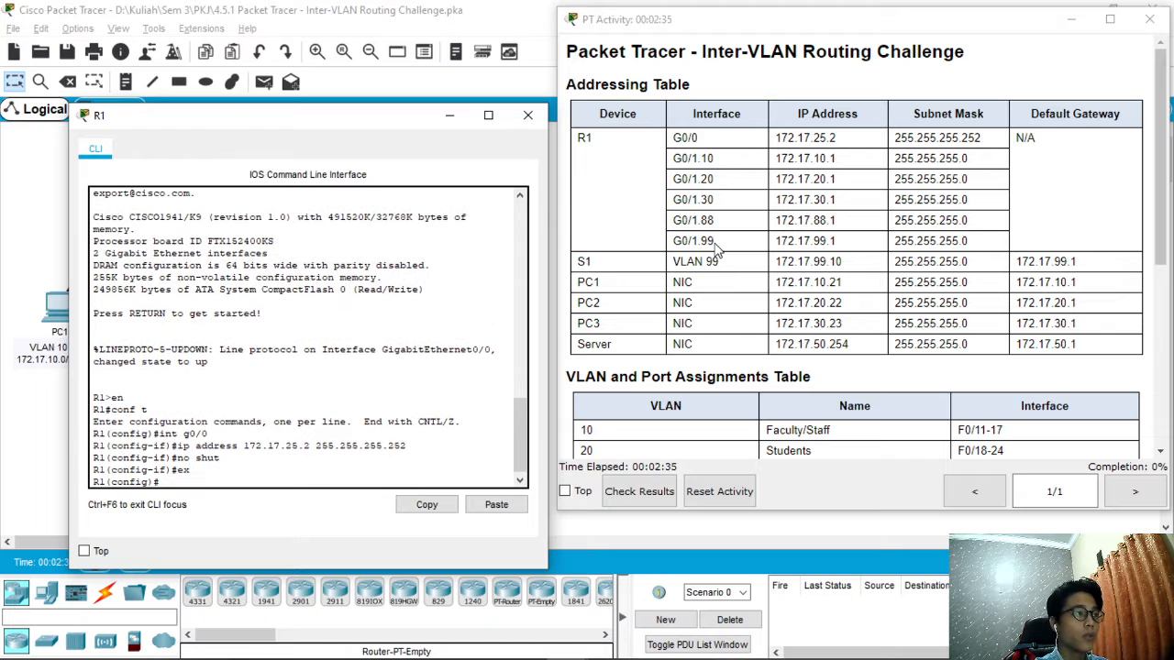
# Step: Create subinterface G0/1.10 on R1 and set its encapsulation to dot1q for VLAN 10
pyautogui.write('i')
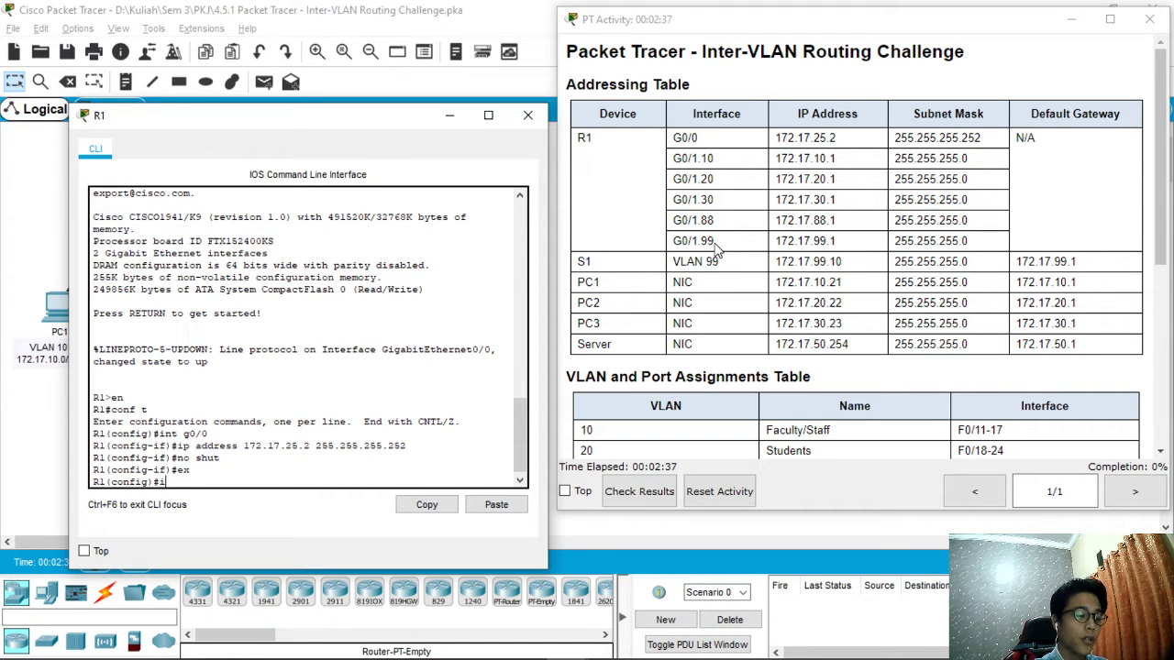
pyautogui.write('nt g0')
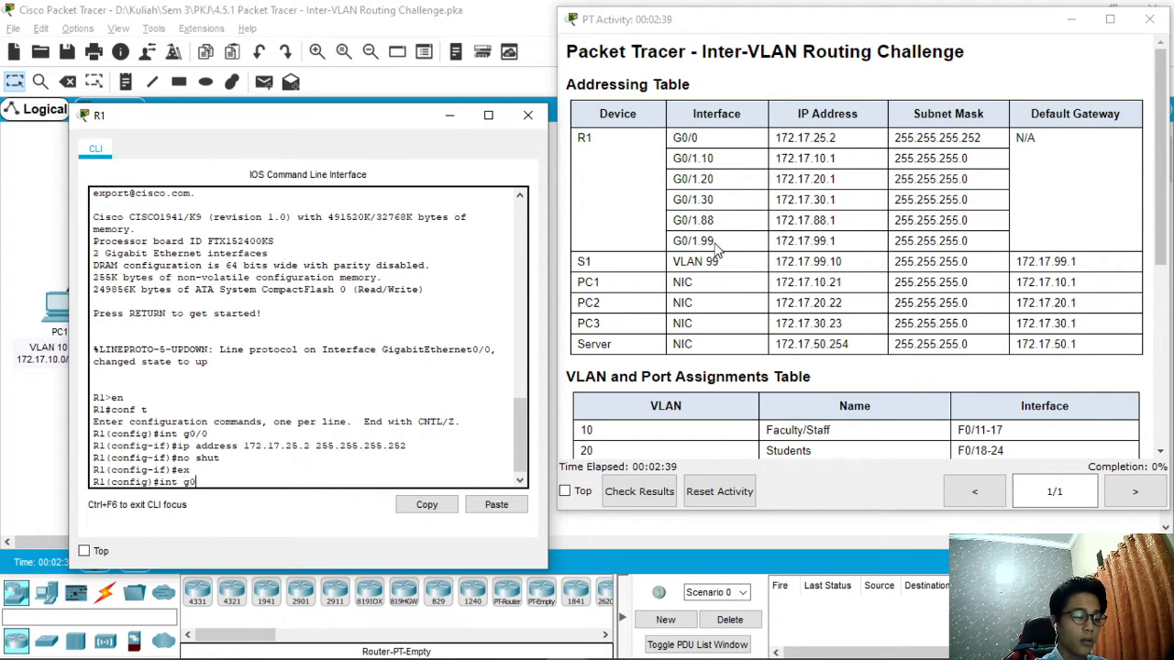
pyautogui.write('/1.10')
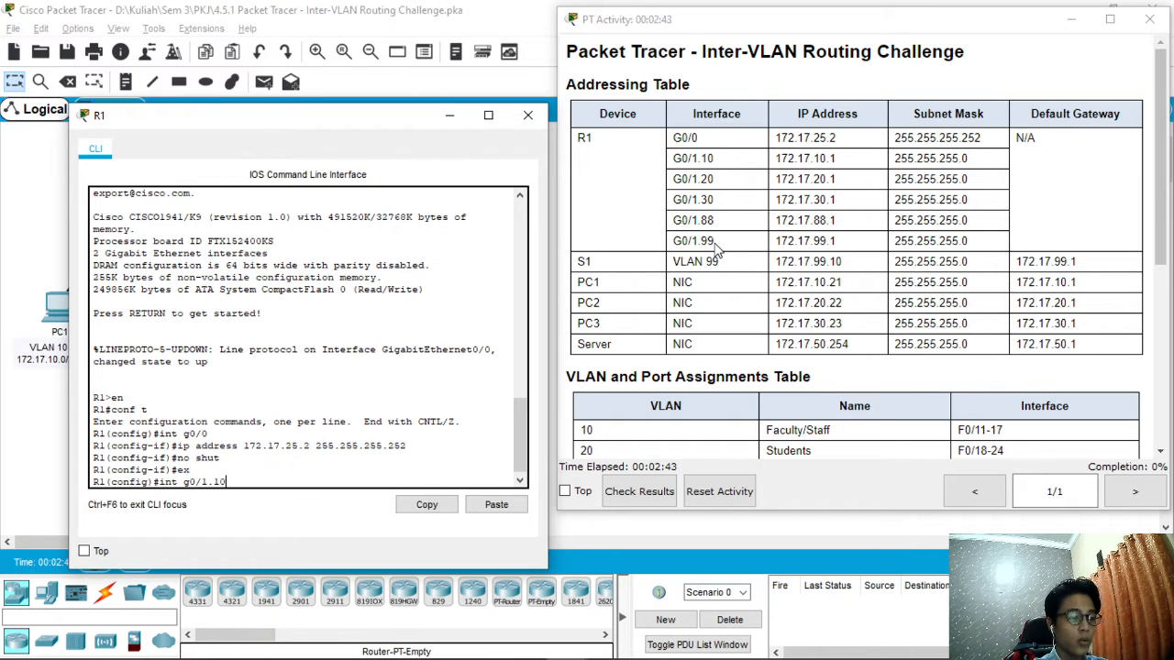
pyautogui.press('Return')
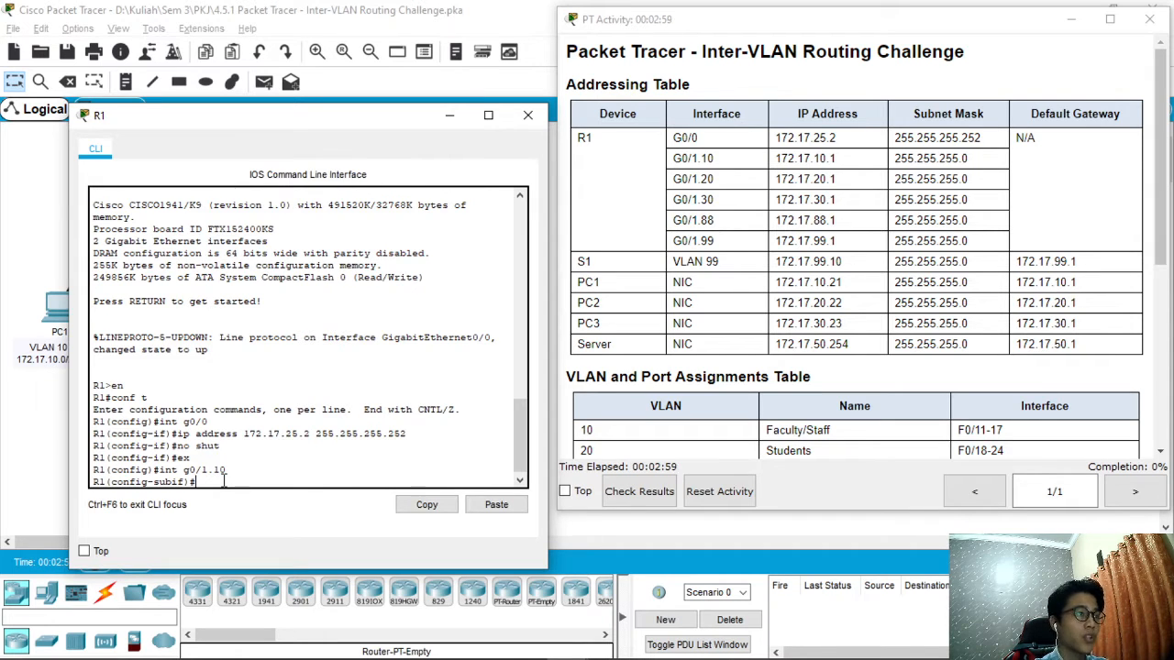
pyautogui.write('encap')
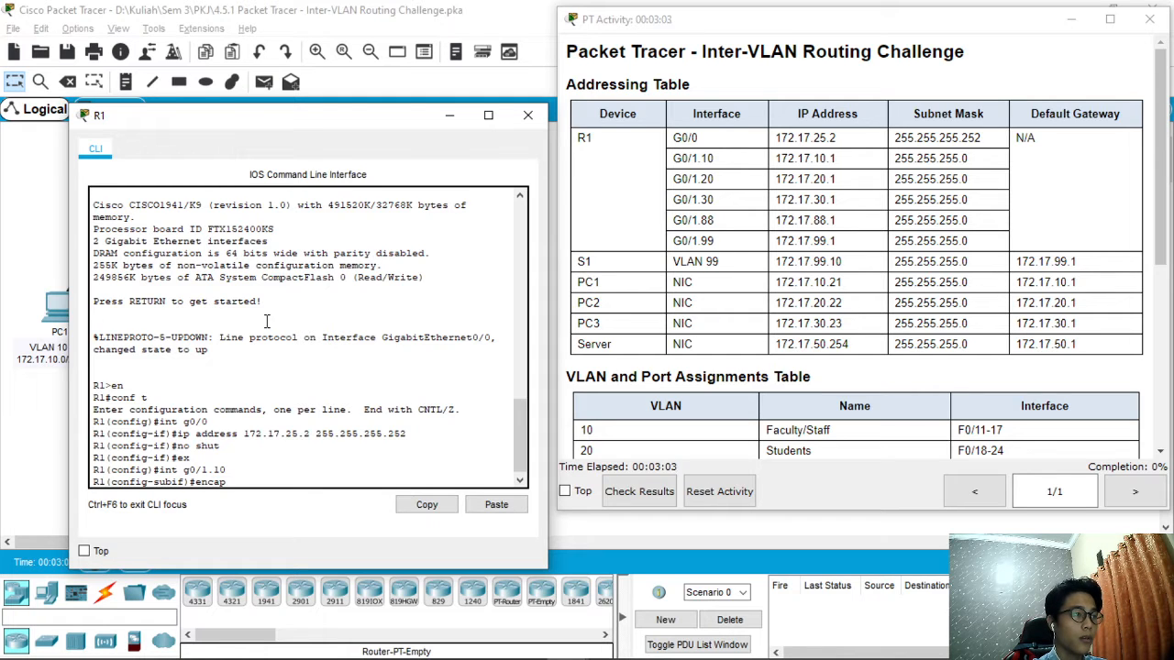
pyautogui.write('sulation')
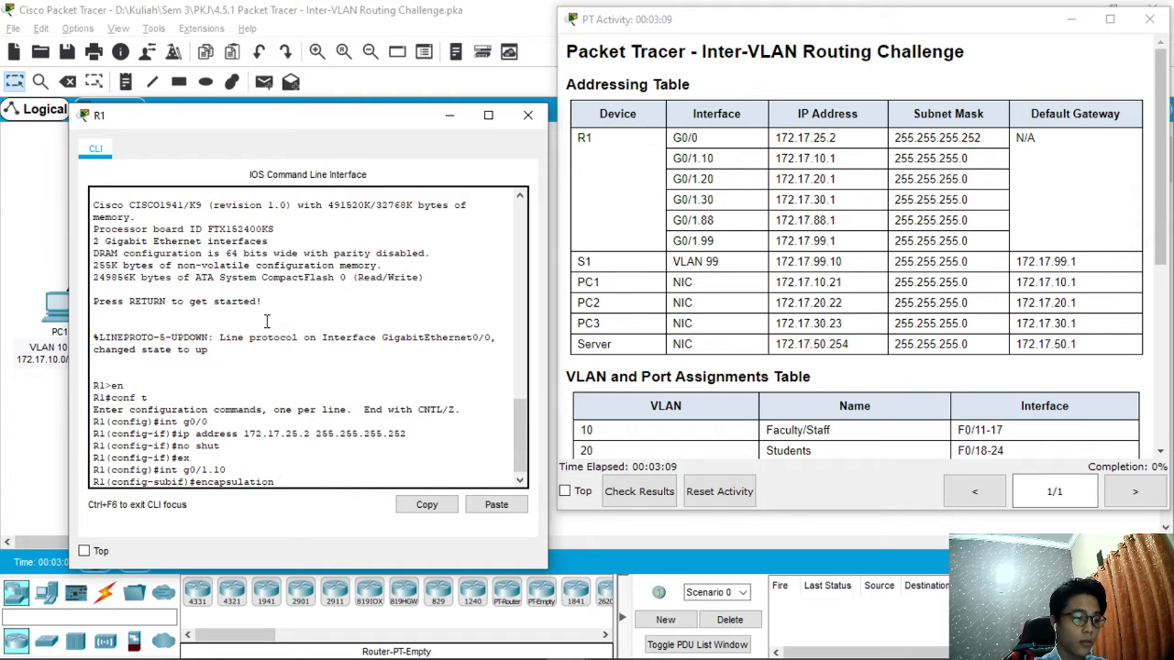
pyautogui.write('do')
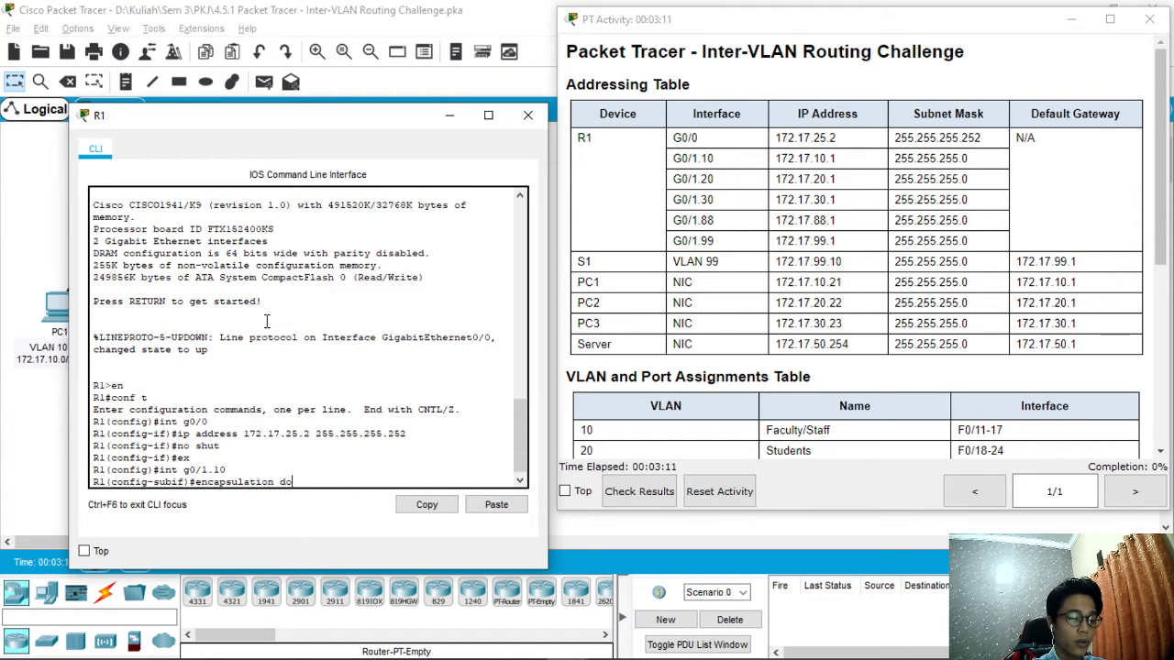
pyautogui.write('t1q ')
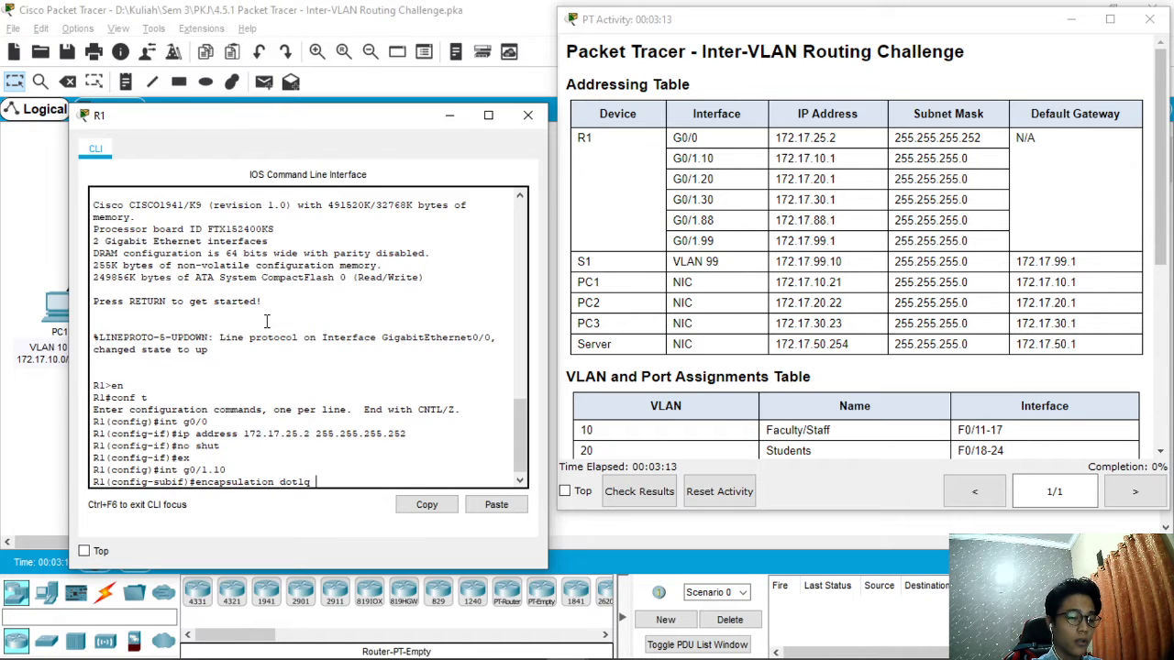
pyautogui.write('10')
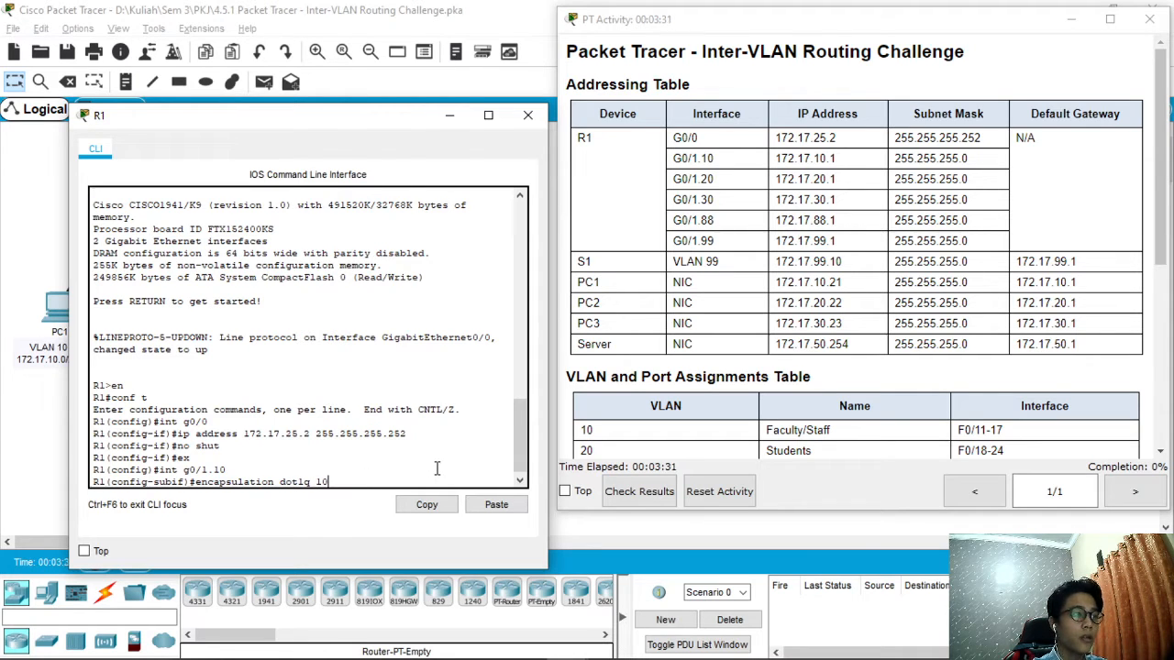
pyautogui.press('Return')
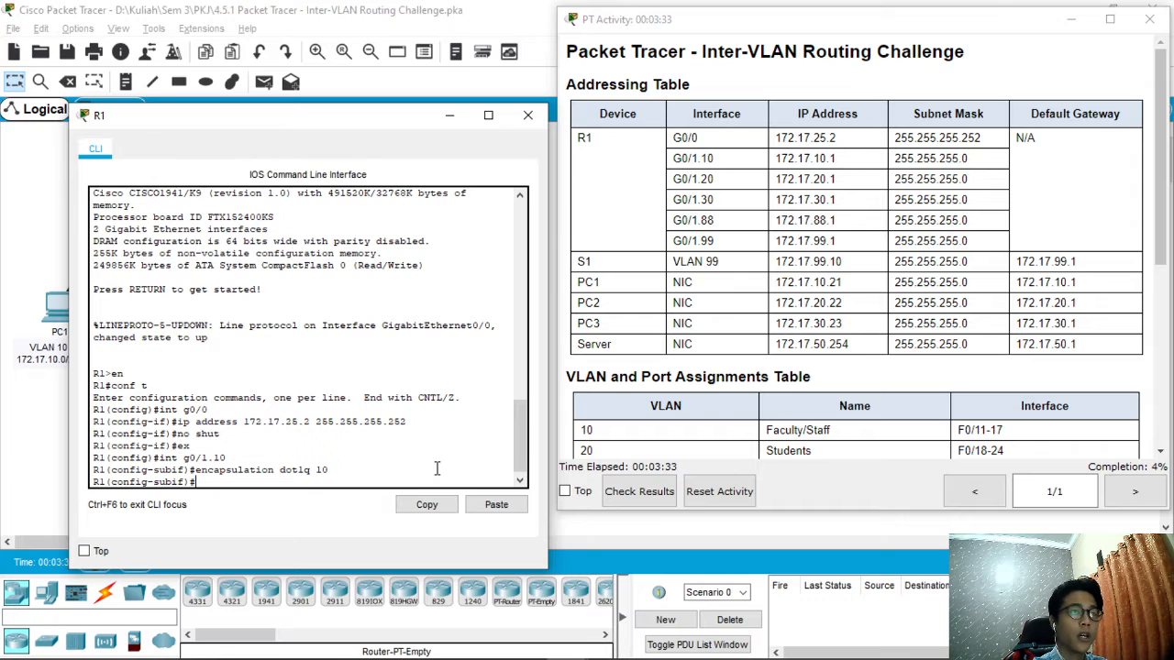
# Step: Assign IP address 172.17.10.1 with subnet mask 255.255.255.0 to subinterface G0/1.10 and enable it with no shut
pyautogui.write('ip addre')
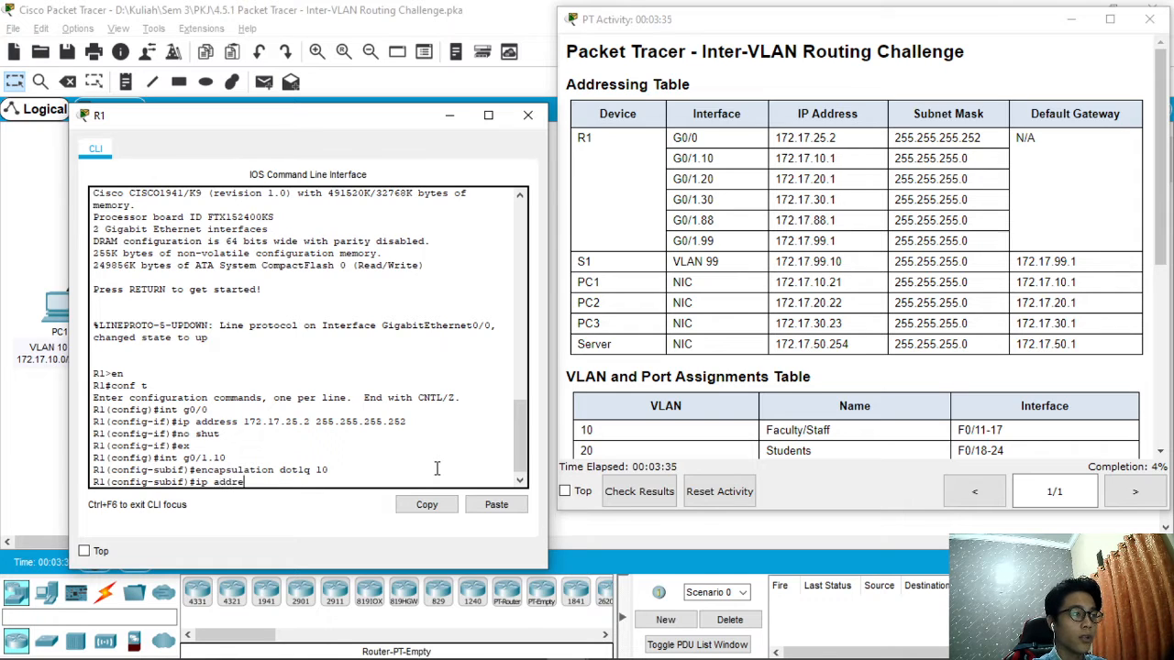
pyautogui.write('ss')
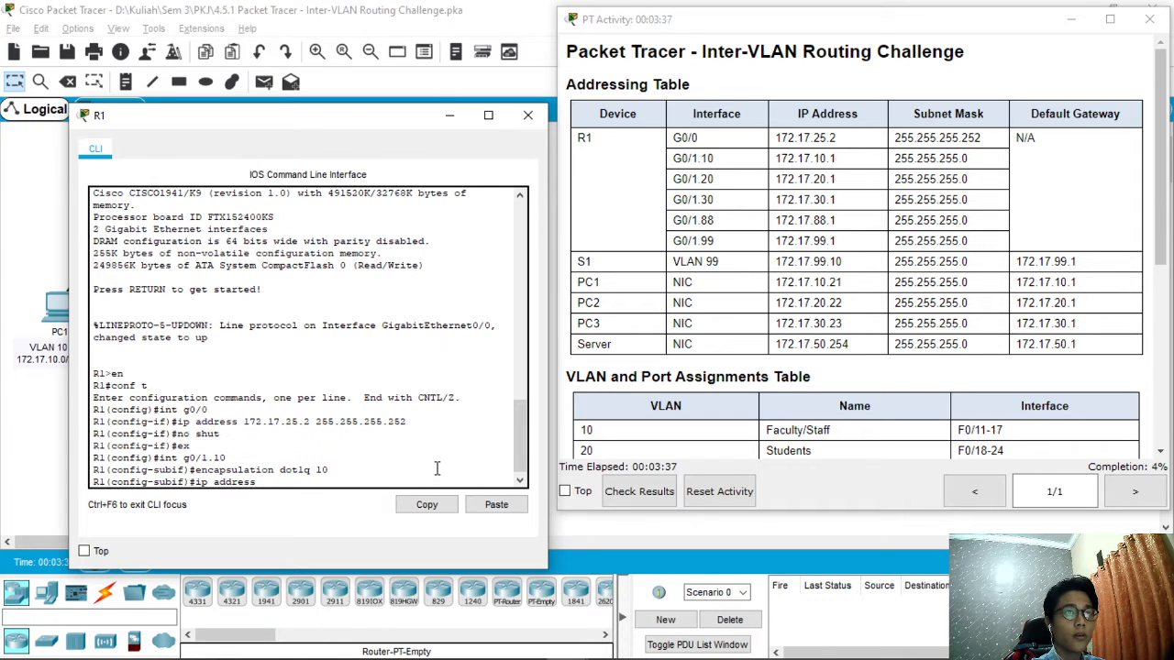
pyautogui.write(' 172')
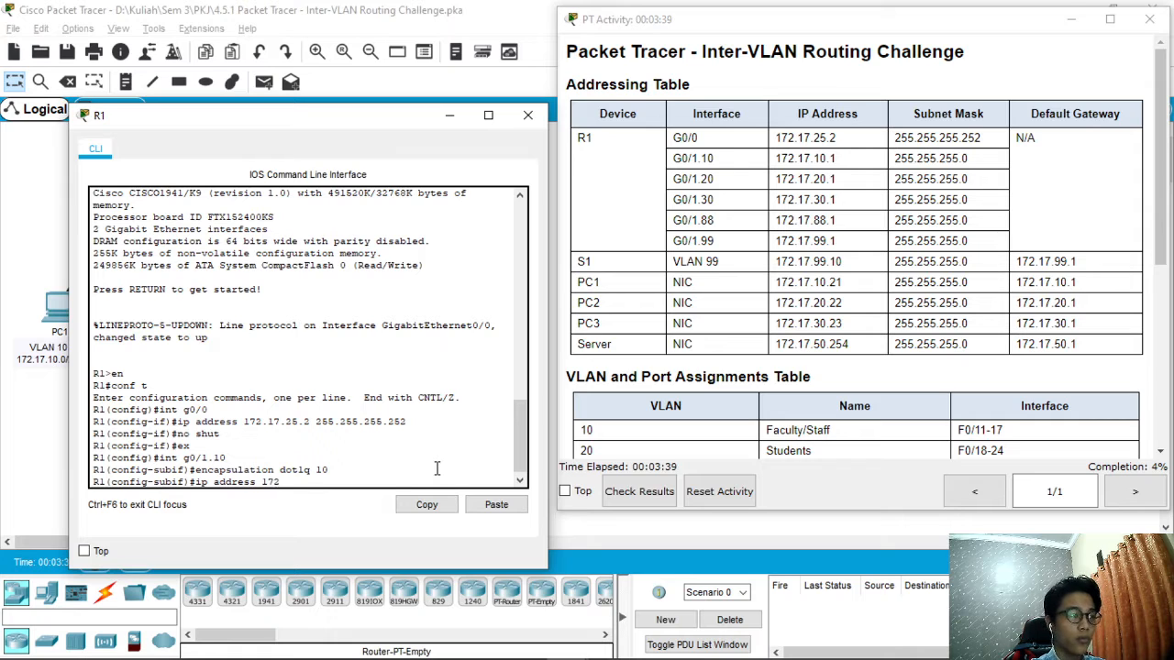
pyautogui.write('.1')
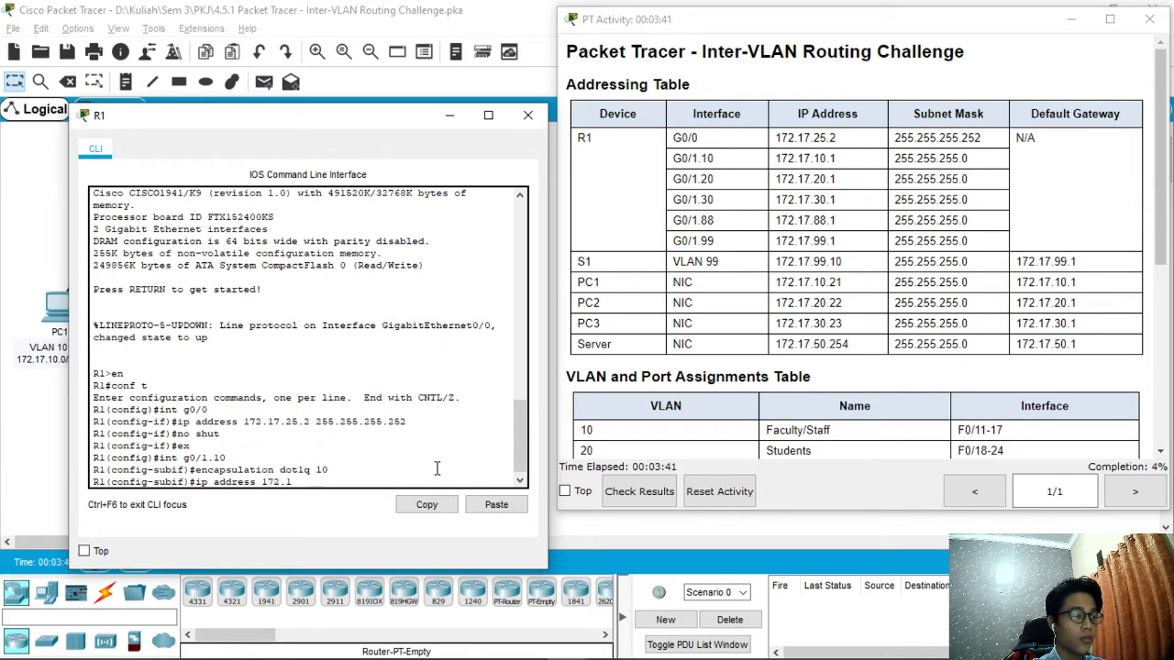
pyautogui.write('7.10')
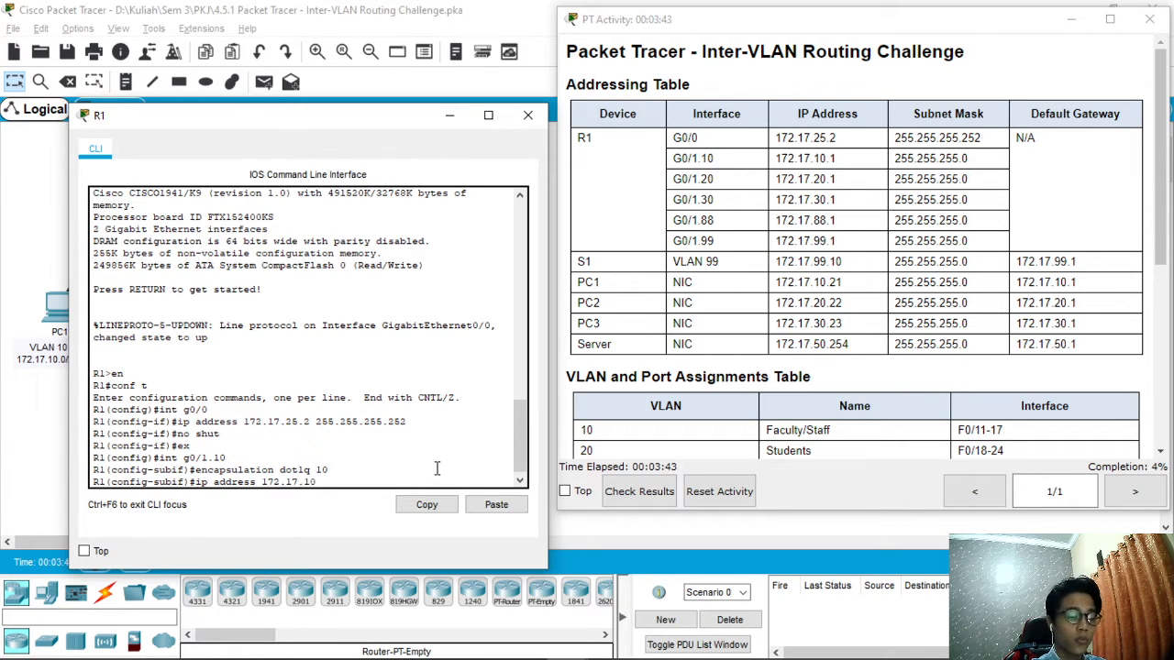
pyautogui.write('.1 ')
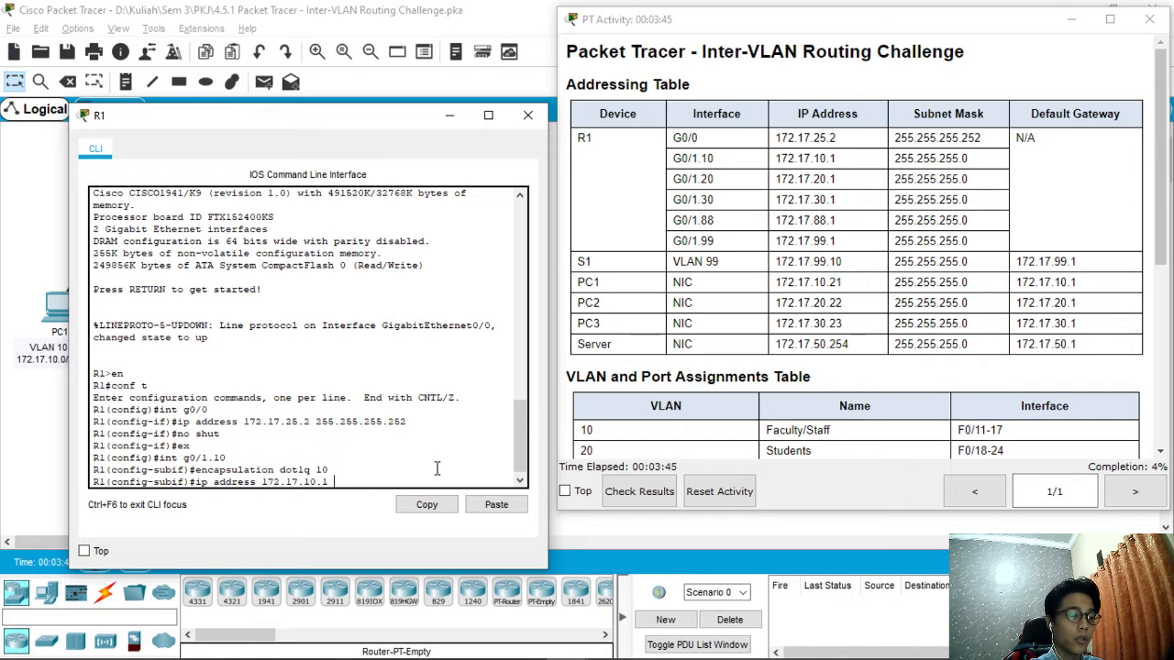
pyautogui.write('255.255.255.0')
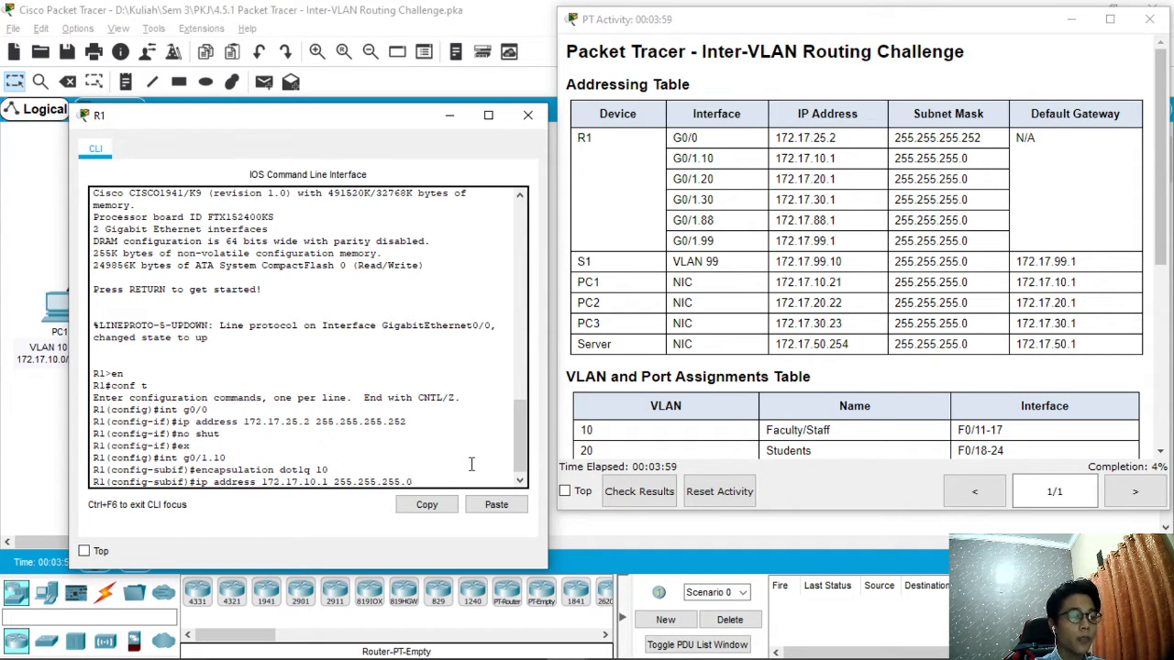
pyautogui.press('Return')
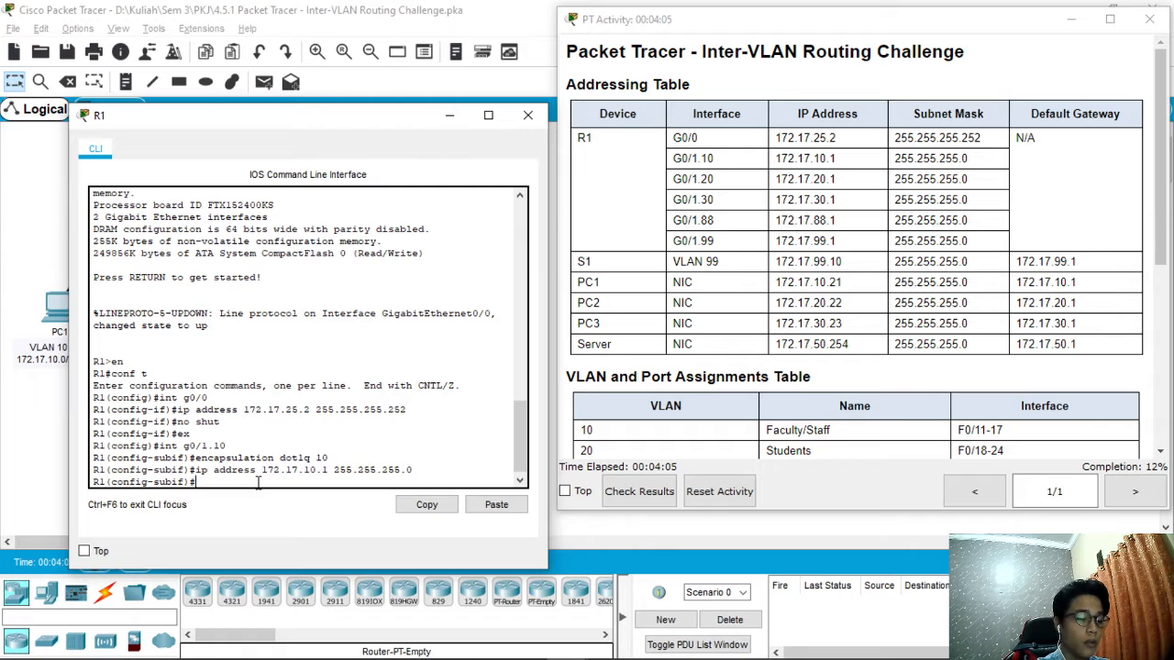
pyautogui.write('no shut')
pyautogui.press('Return')
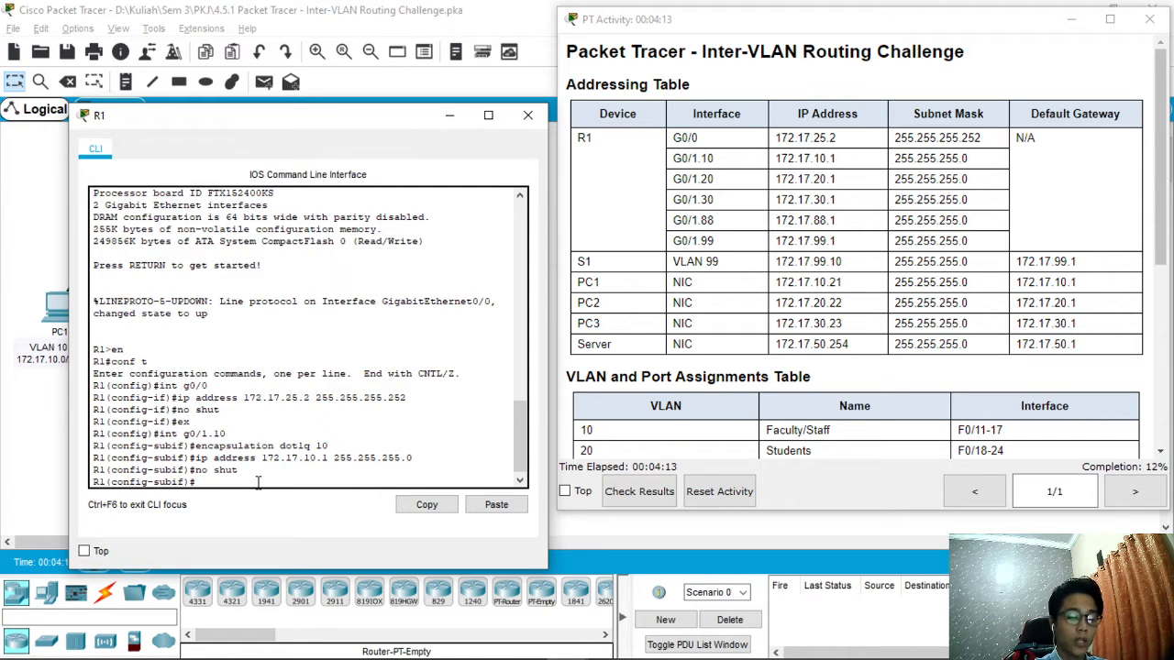
# Step: Create subinterface G0/1.20 on R1 for the Students VLAN
pyautogui.press('Up')
pyautogui.press('Up')
pyautogui.press('Up')
pyautogui.press('Up')
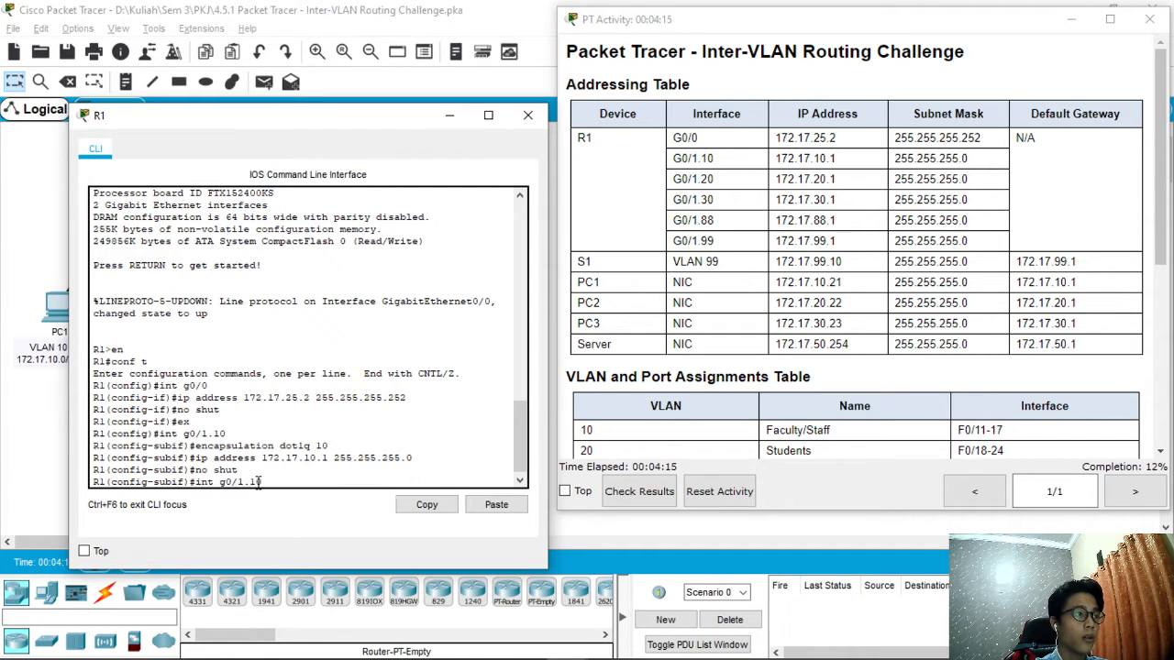
pyautogui.press('BackSpace')
pyautogui.press('BackSpace')
pyautogui.write('20')
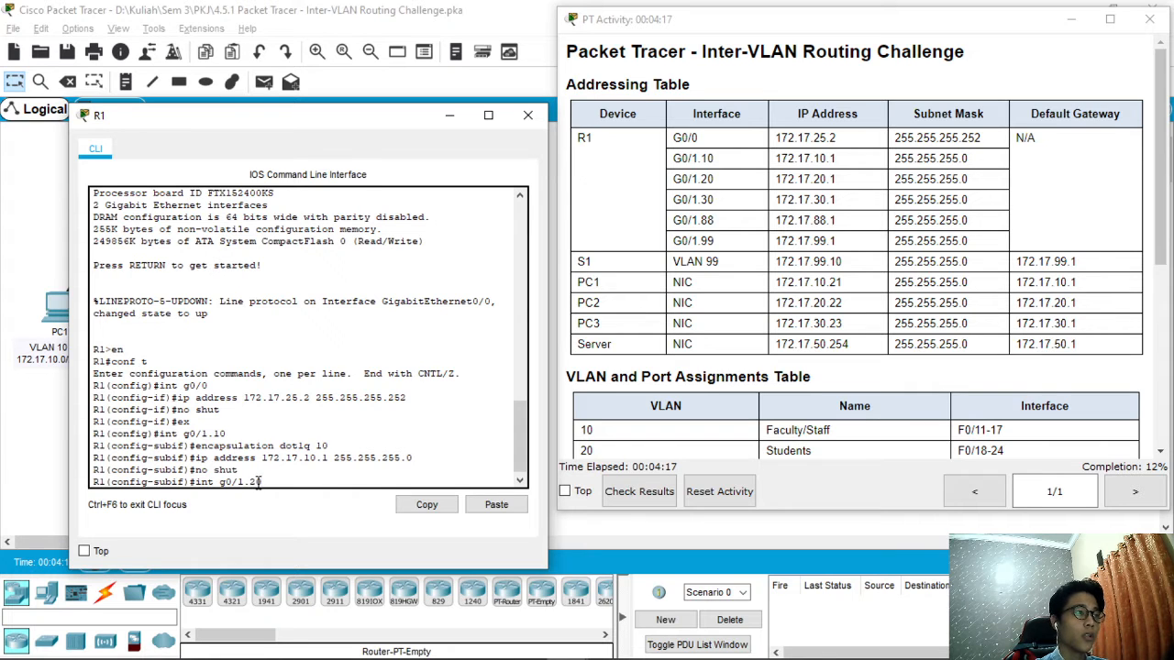
pyautogui.press('Return')
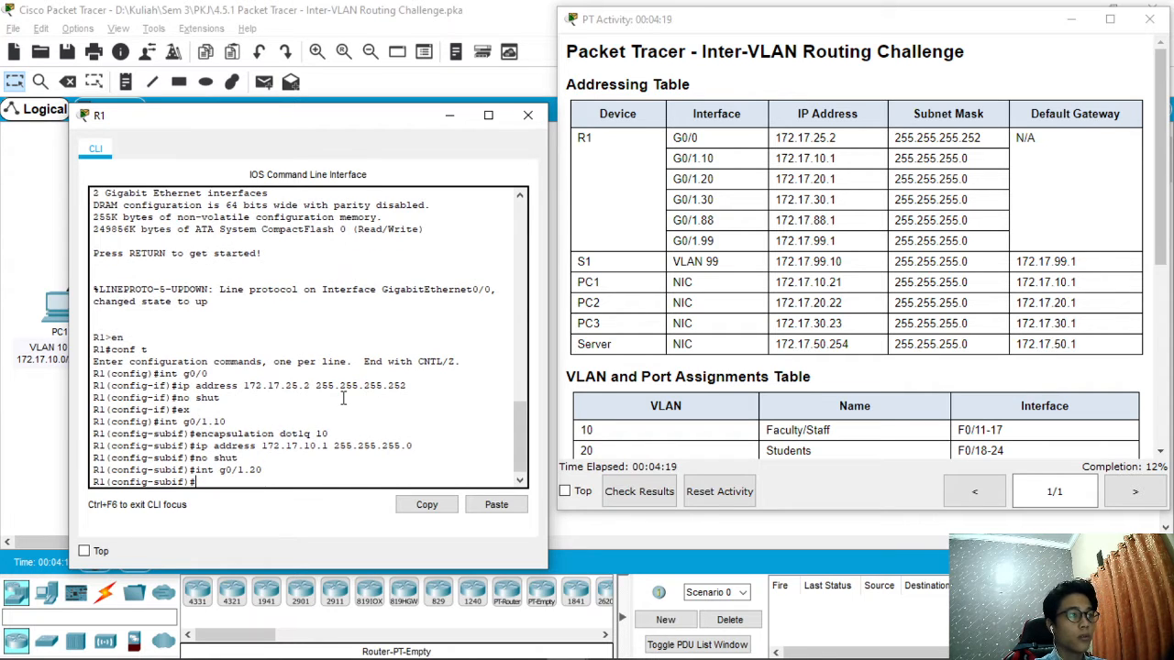
# Step: Set the encapsulation of subinterface G0/1.20 to dot1q for VLAN 20
pyautogui.press('Up')
pyautogui.press('Up')
pyautogui.press('Up')
pyautogui.press('Up')
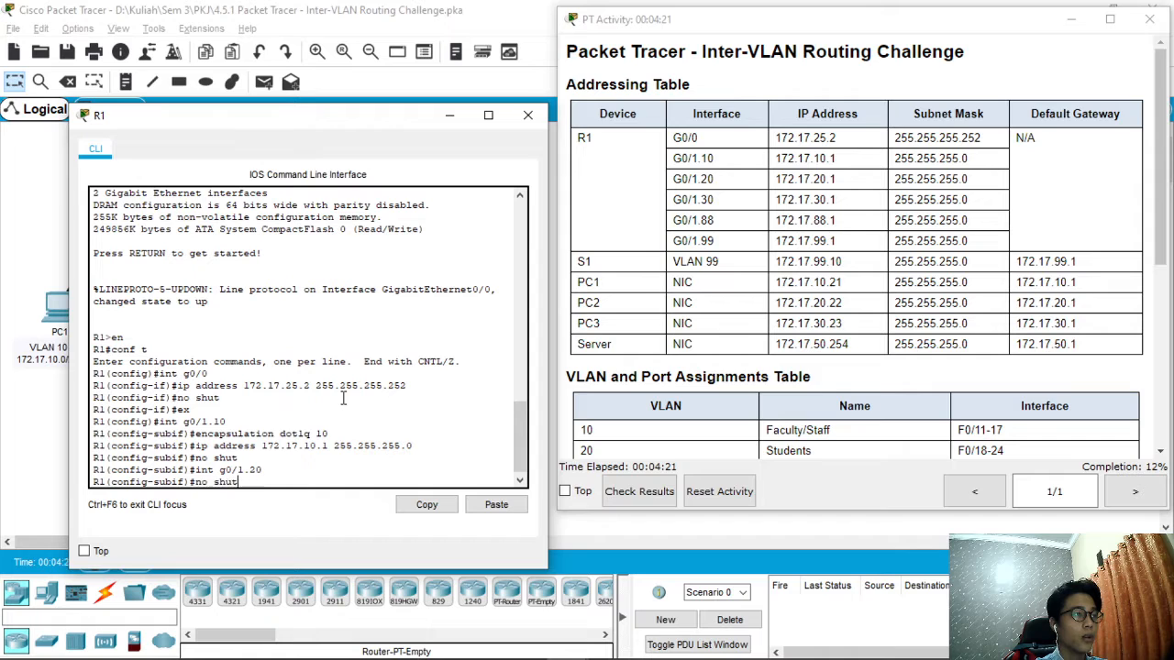
pyautogui.press('BackSpace')
pyautogui.press('BackSpace')
pyautogui.write('20')
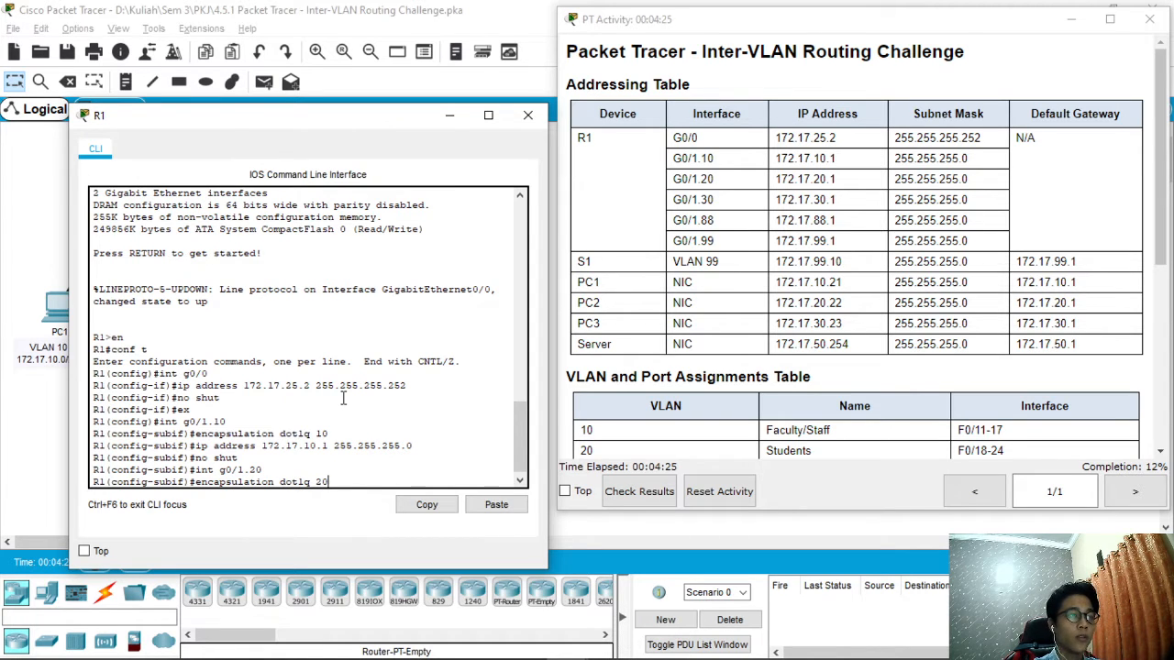
pyautogui.press('Return')
# Step: Assign IP address 172.17.20.1 with subnet mask 255.255.255.0 to subinterface G0/1.20
pyautogui.press('Up')
pyautogui.press('Up')
pyautogui.press('Up')
pyautogui.press('Up')
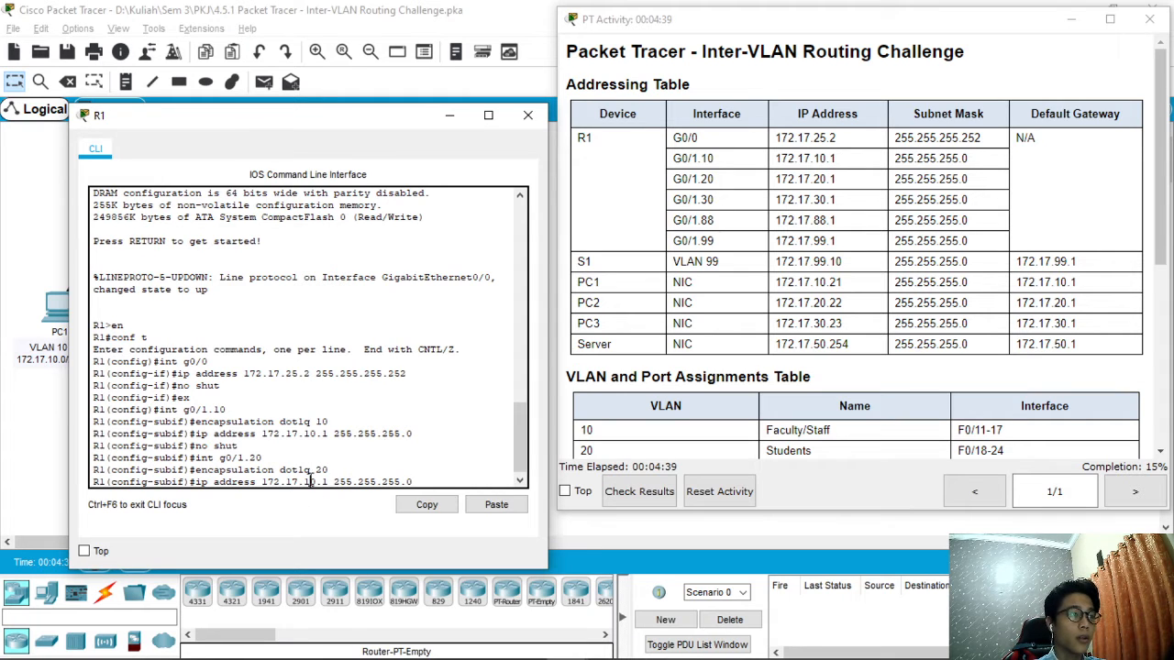
pyautogui.write('2')
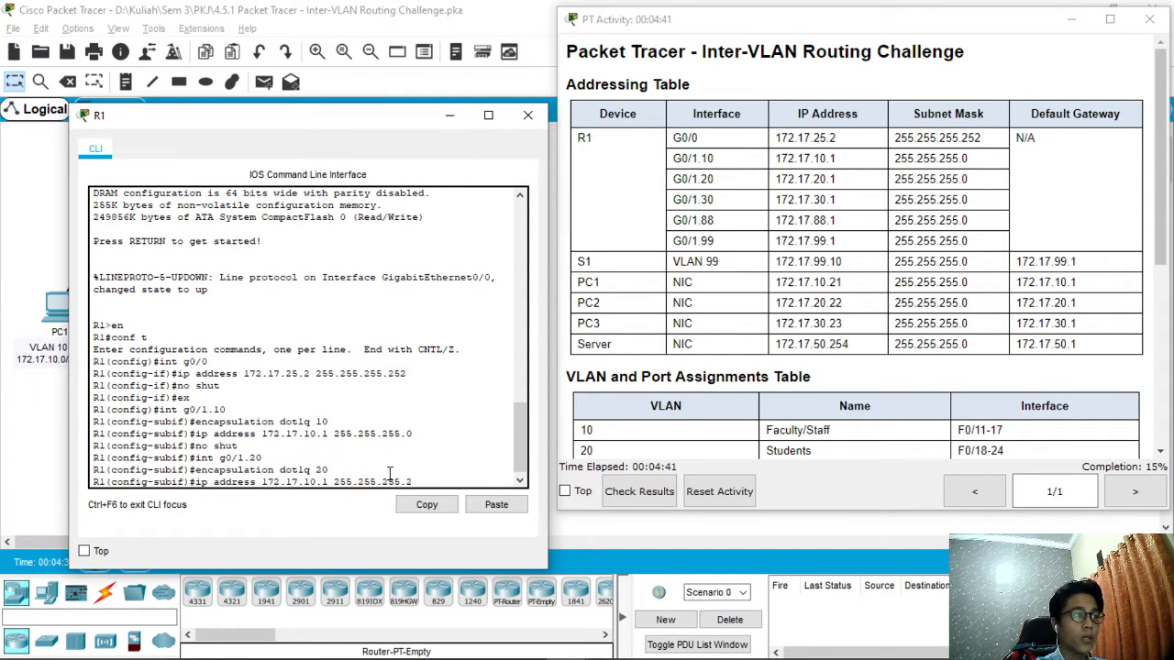
pyautogui.press('BackSpace')
pyautogui.write('0')
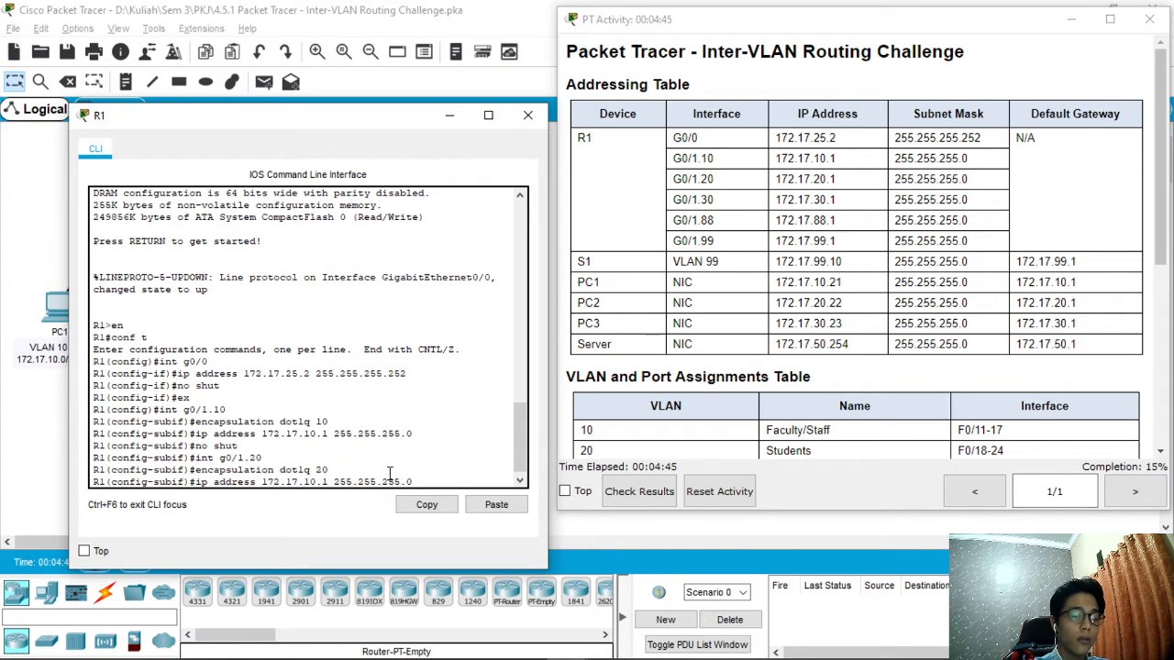
pyautogui.press('BackSpace')
pyautogui.write('2')
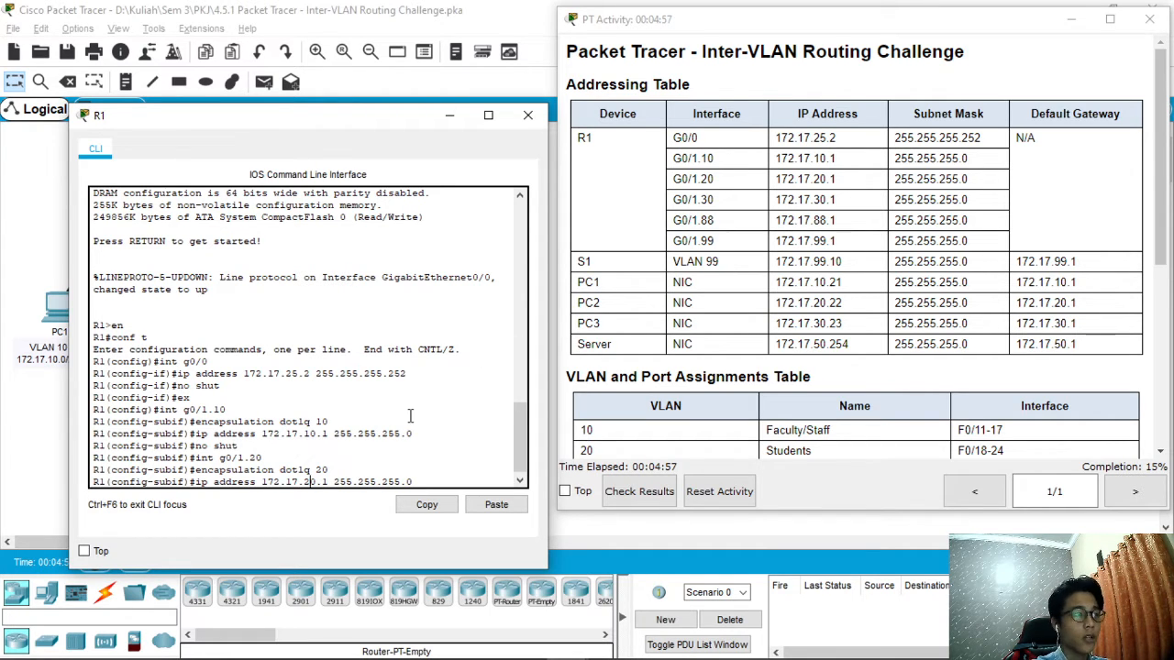
pyautogui.press('Return')
# Step: Enable subinterface G0/1.20 with no shut
pyautogui.press('Up')
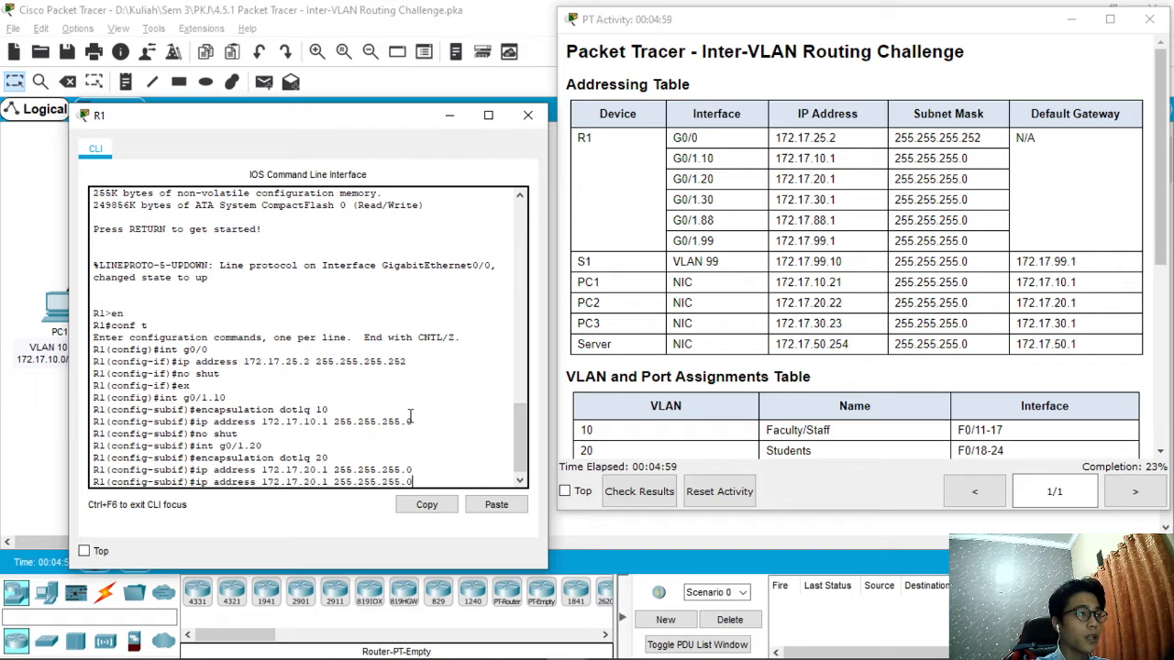
pyautogui.press('Up')
pyautogui.press('Up')
pyautogui.press('Up')
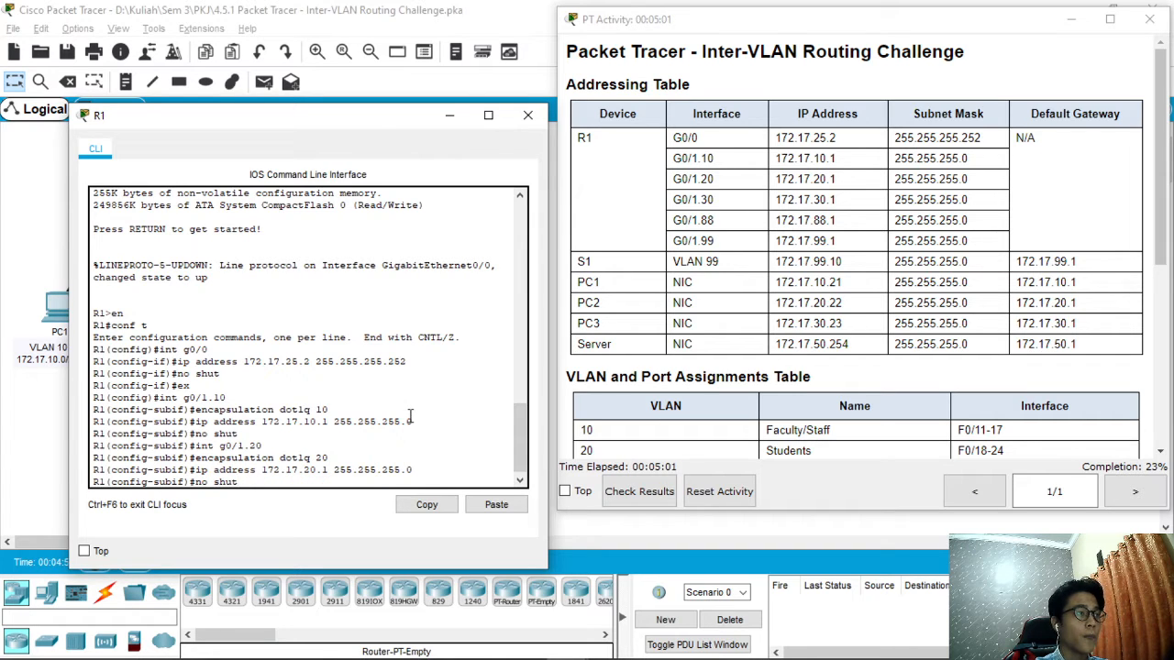
pyautogui.press('Return')
# Step: Create subinterface G0/1.30 on R1 for the Guest(Default) VLAN
pyautogui.press('Up')
pyautogui.press('Up')
pyautogui.press('Up')
pyautogui.press('Up')
pyautogui.press('Up')
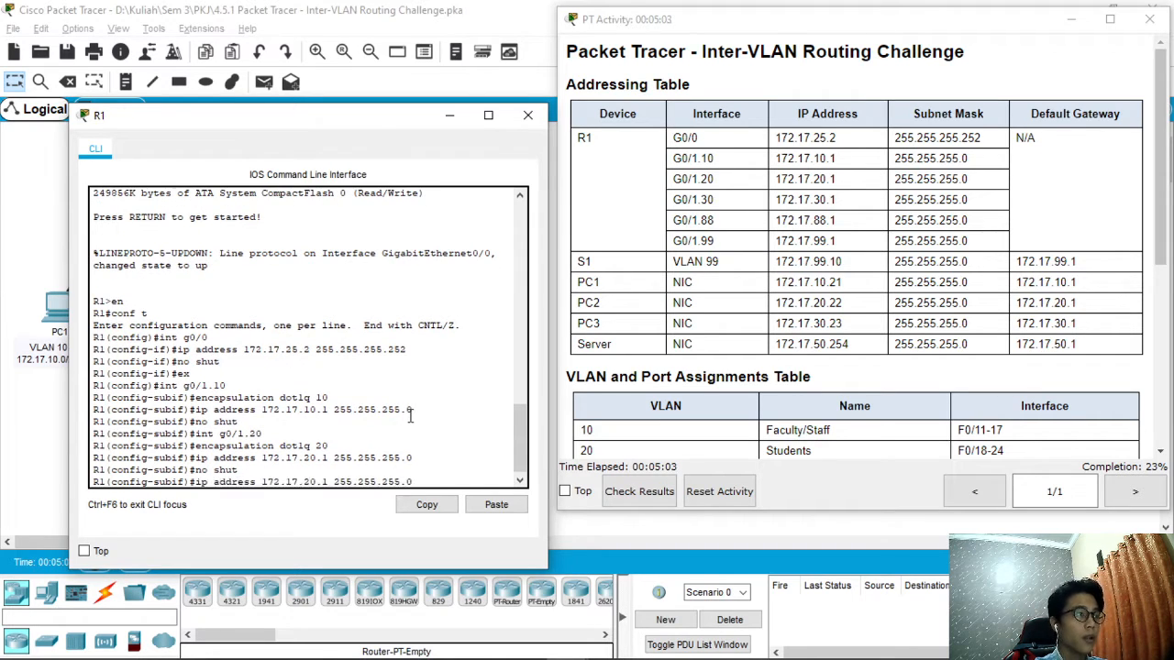
pyautogui.press('Up')
pyautogui.press('BackSpace')
pyautogui.press('BackSpace')
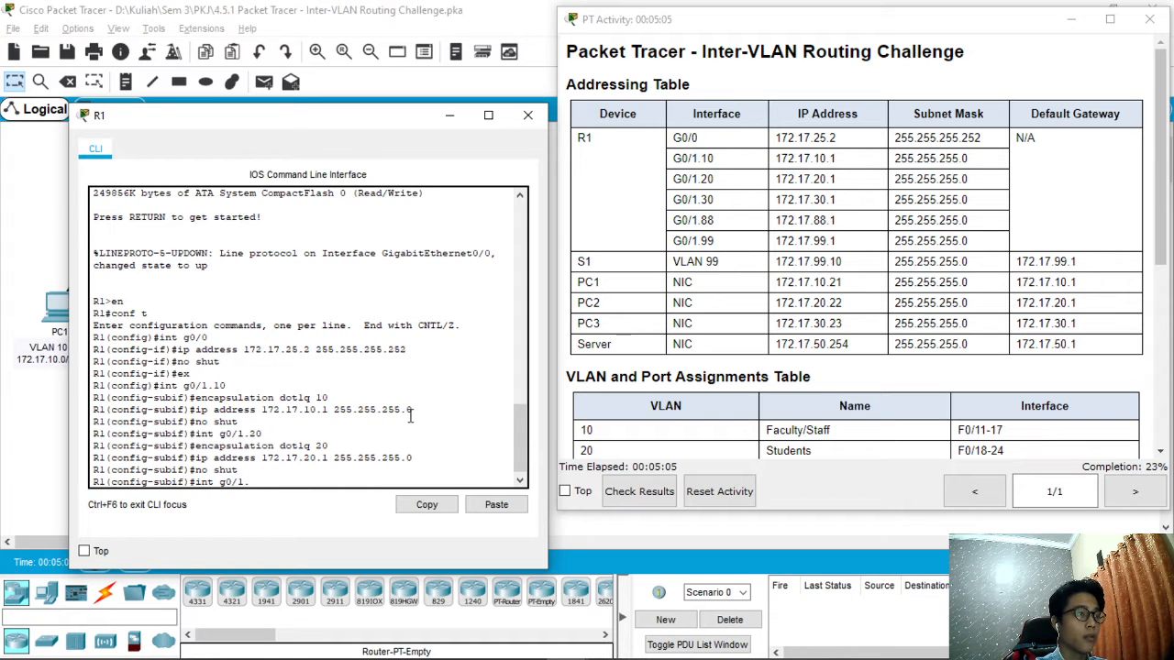
pyautogui.write('30')
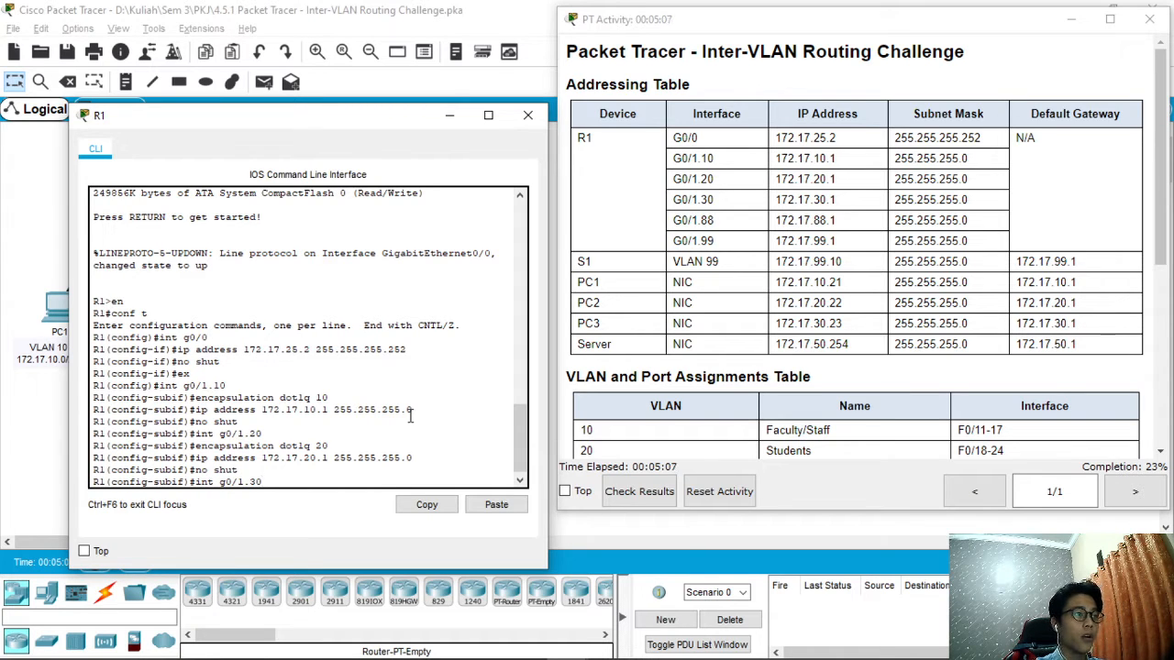
pyautogui.press('Return')
# Step: Set the encapsulation of subinterface G0/1.30 to dot1q for VLAN 30
pyautogui.press('Up')
pyautogui.press('Up')
pyautogui.press('Up')
pyautogui.press('Up')
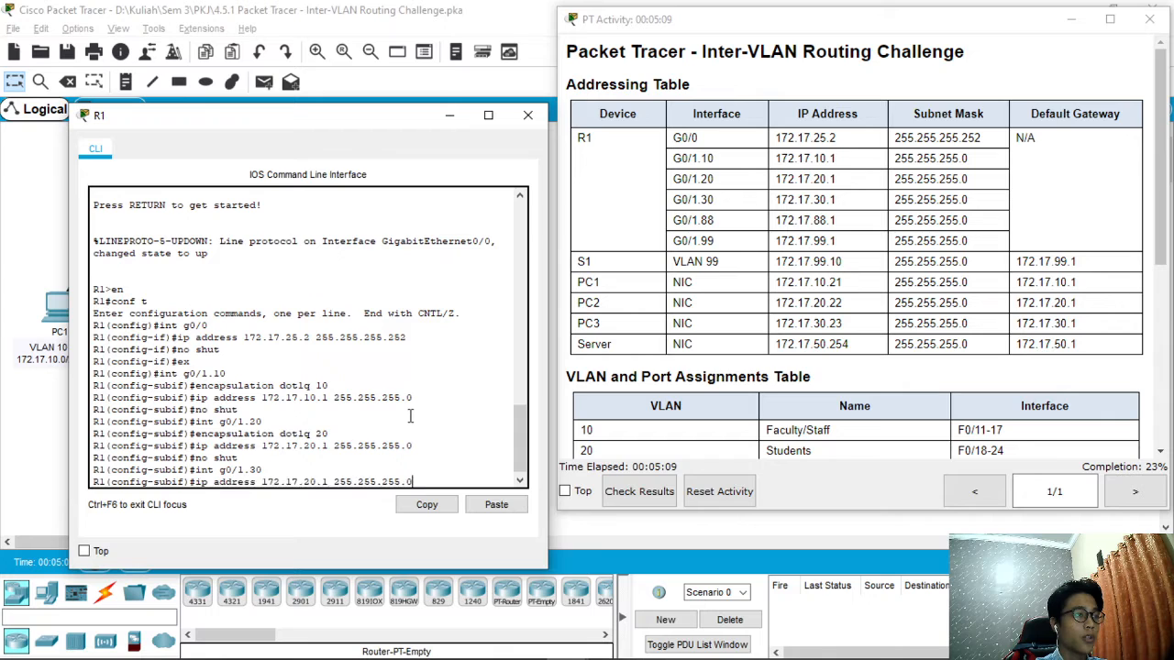
pyautogui.press('BackSpace')
pyautogui.press('BackSpace')
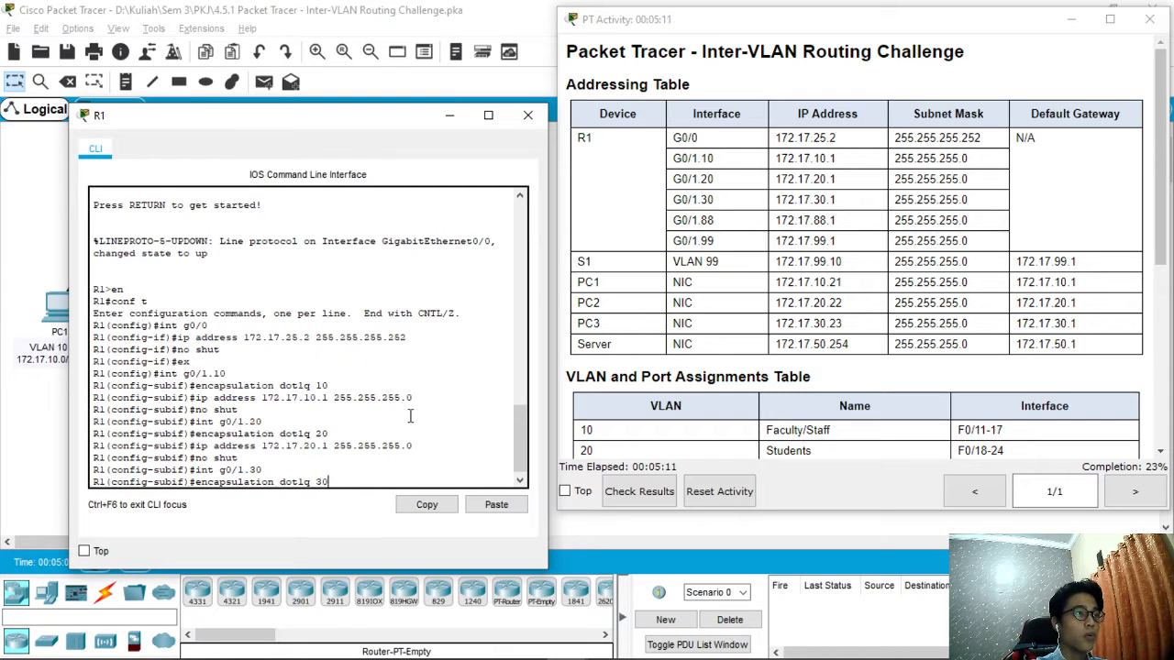
pyautogui.press('Return')
# Step: Assign IP address 172.17.30.1 with subnet mask 255.255.255.0 to subinterface G0/1.30
pyautogui.press('Up')
pyautogui.press('Up')
pyautogui.press('Up')
pyautogui.press('Up')
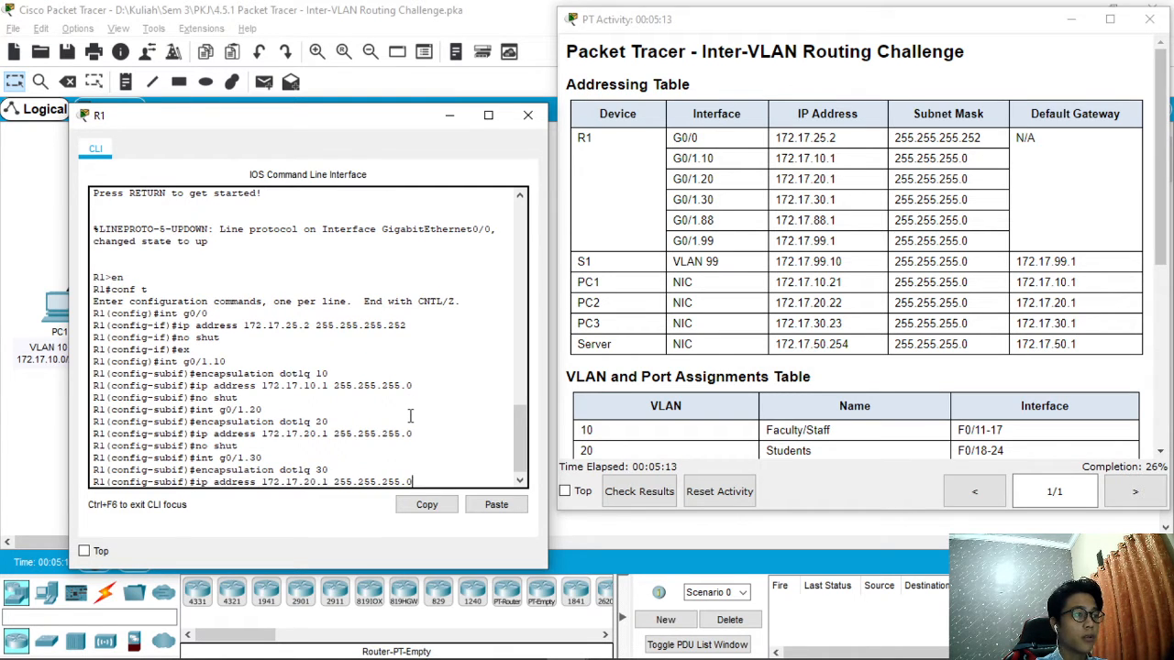
pyautogui.press('Left')
pyautogui.press('Left')
pyautogui.press('Left')
pyautogui.press('Left')
pyautogui.press('Left')
pyautogui.press('Left')
pyautogui.press('Left')
pyautogui.press('Left')
pyautogui.press('Left')
pyautogui.press('Left')
pyautogui.press('Left')
pyautogui.press('Left')
pyautogui.press('Left')
pyautogui.press('Left')
pyautogui.press('Left')
pyautogui.press('Left')
pyautogui.press('Left')
pyautogui.press('BackSpace')
pyautogui.write('3')
pyautogui.press('Return')
# Step: Enable subinterface G0/1.30 with no shut
pyautogui.press('Up')
pyautogui.press('Up')
pyautogui.press('Up')
pyautogui.press('Up')
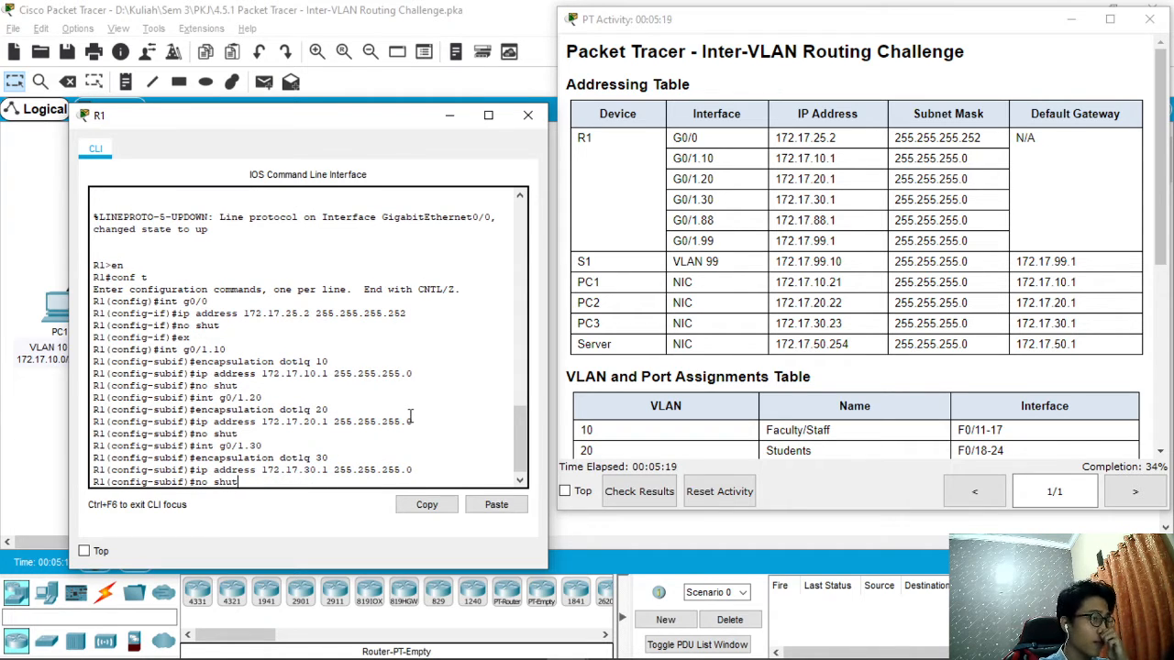
pyautogui.press('Return')
# Step: Create subinterface G0/1.88 on R1 for VLAN 88
pyautogui.press('Up')
pyautogui.press('Up')
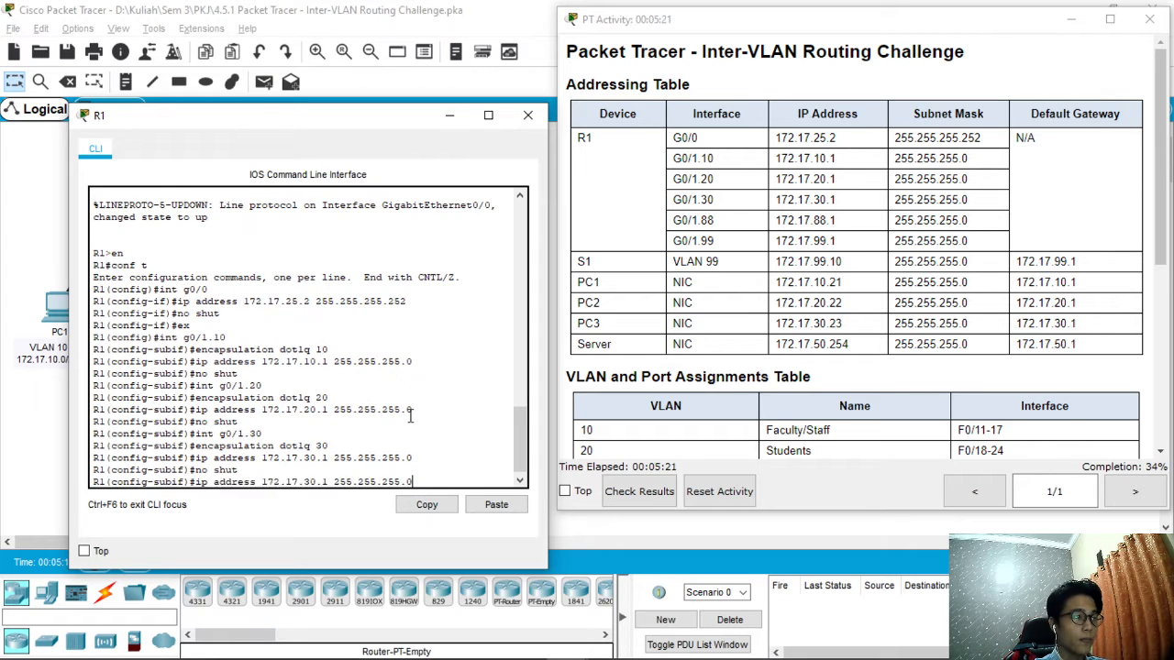
pyautogui.press('Up')
pyautogui.press('Up')
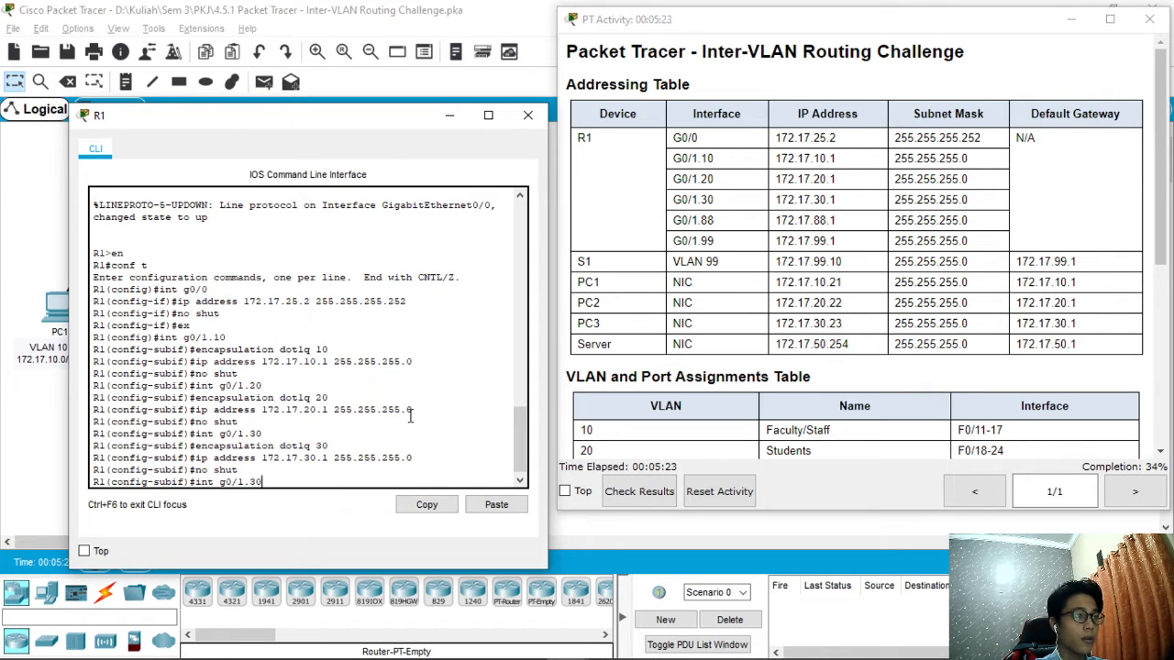
pyautogui.press('BackSpace')
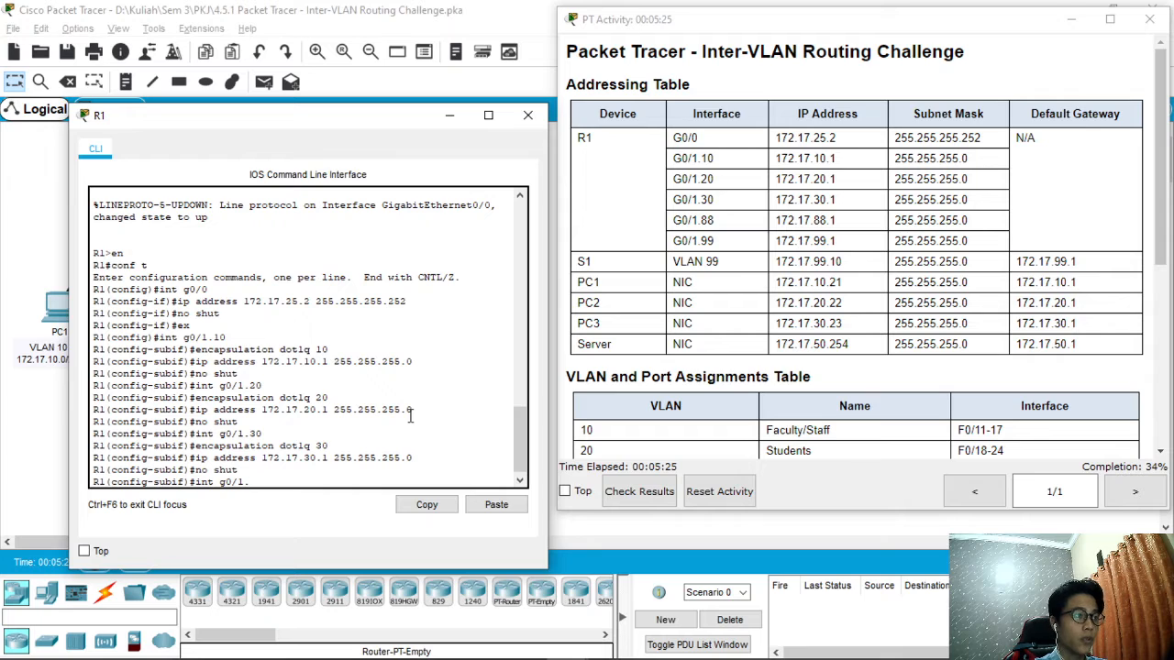
pyautogui.write('88')
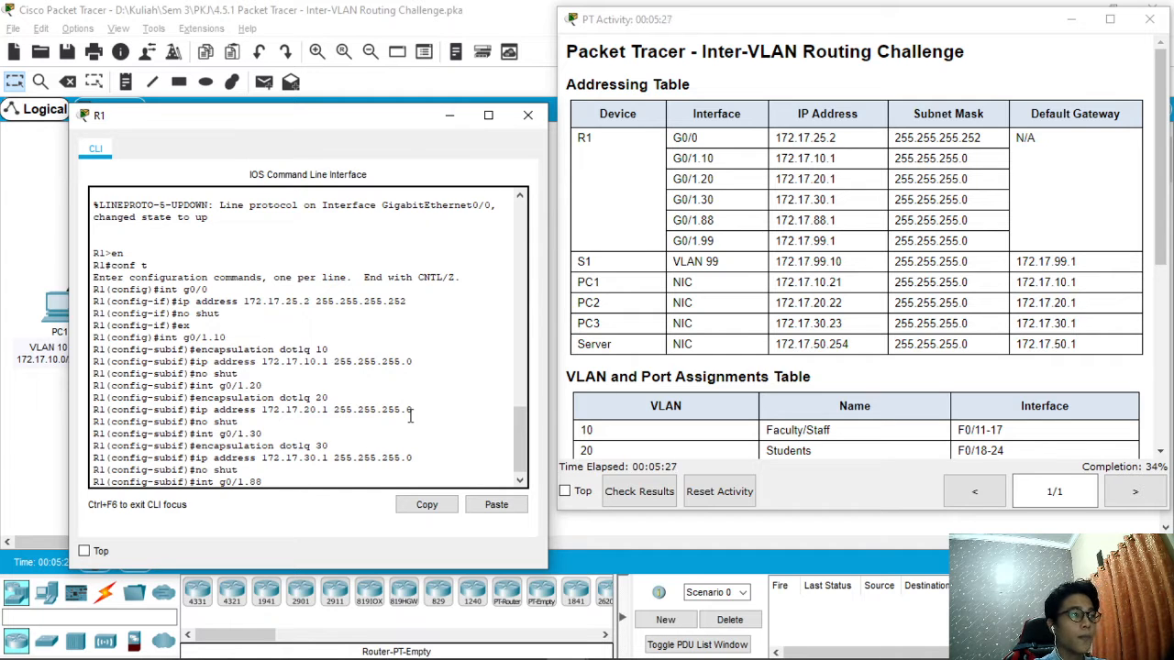
pyautogui.press('Return')
# Step: Set the encapsulation of subinterface G0/1.88 to dot1q for VLAN 88 as the native VLAN
pyautogui.press('Up')
pyautogui.press('Up')
pyautogui.press('Up')
pyautogui.press('Up')
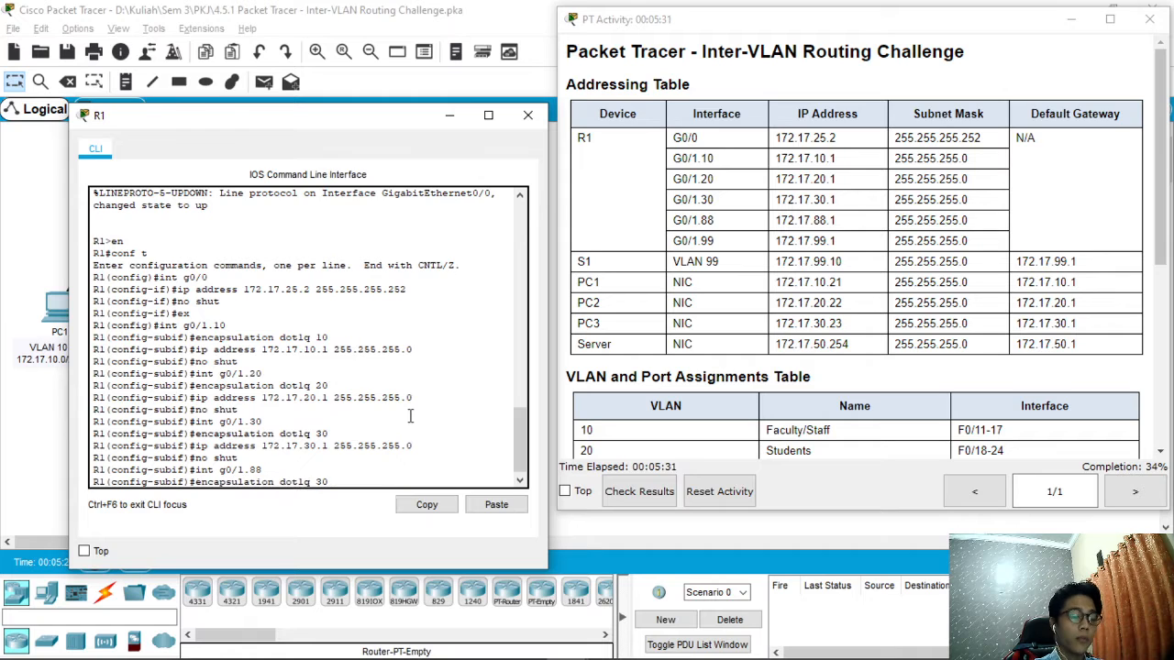
pyautogui.press('BackSpace')
pyautogui.press('BackSpace')
pyautogui.write('88')
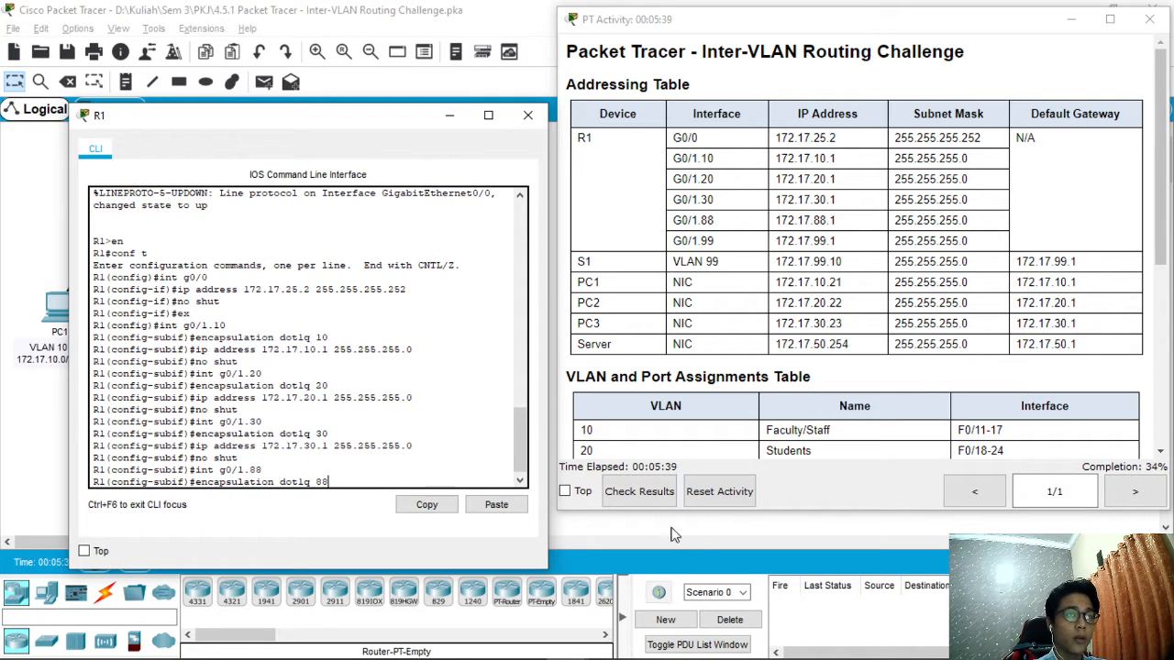
pyautogui.scroll(-3, 915, 404)
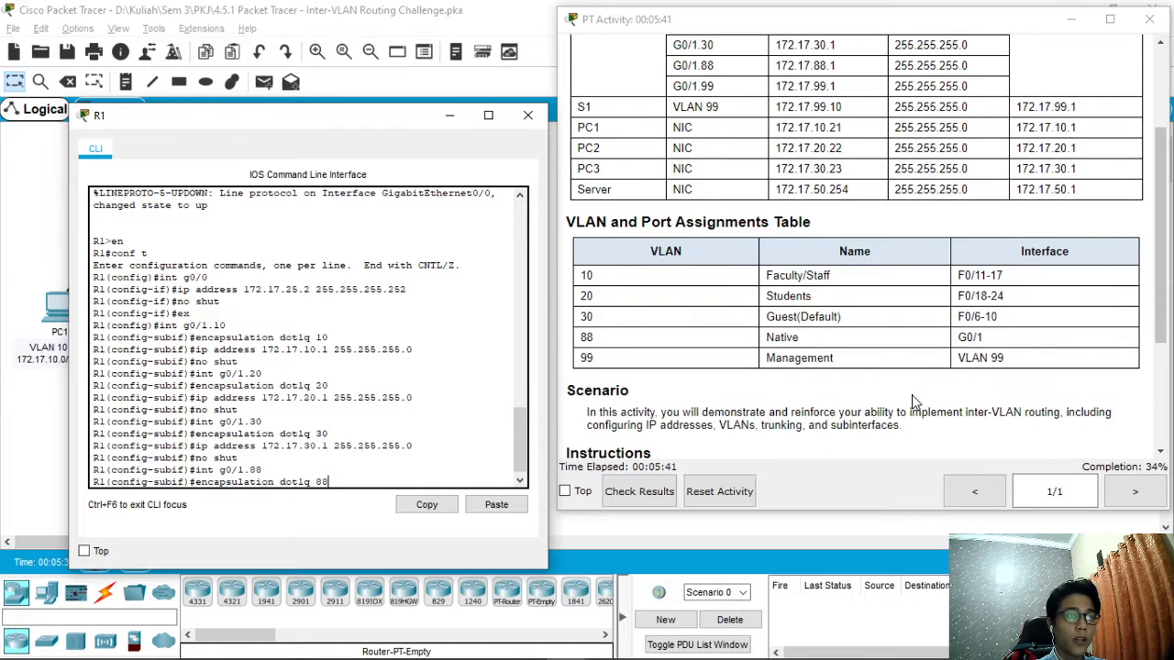
pyautogui.scroll(1, 915, 403)
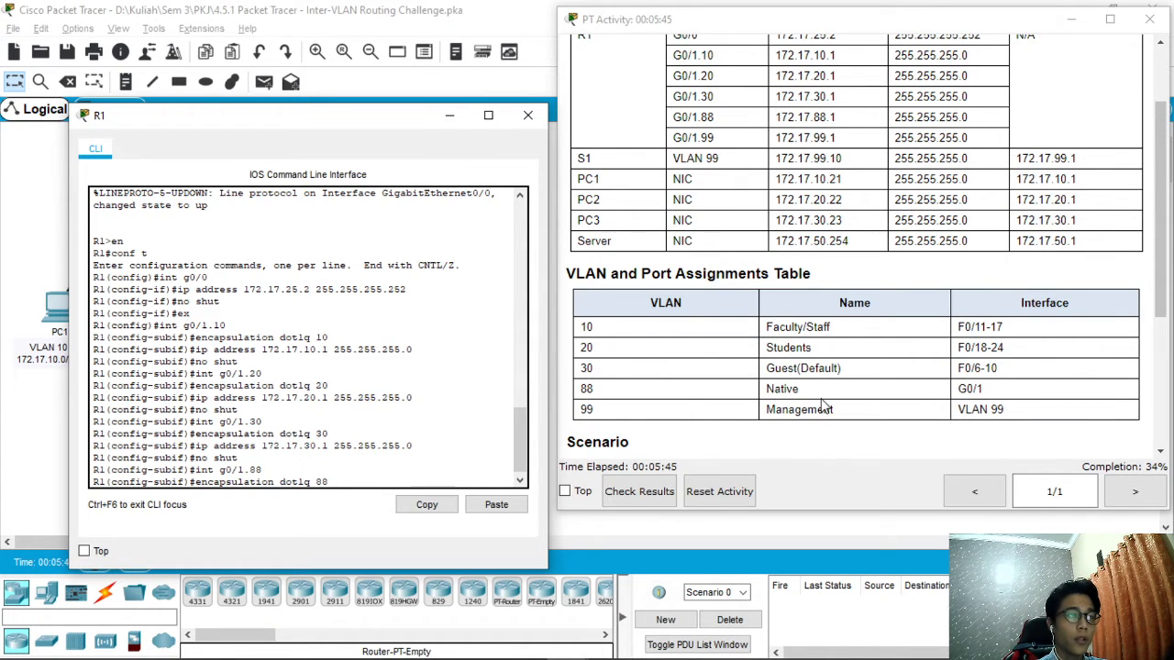
pyautogui.scroll(3, 826, 404)
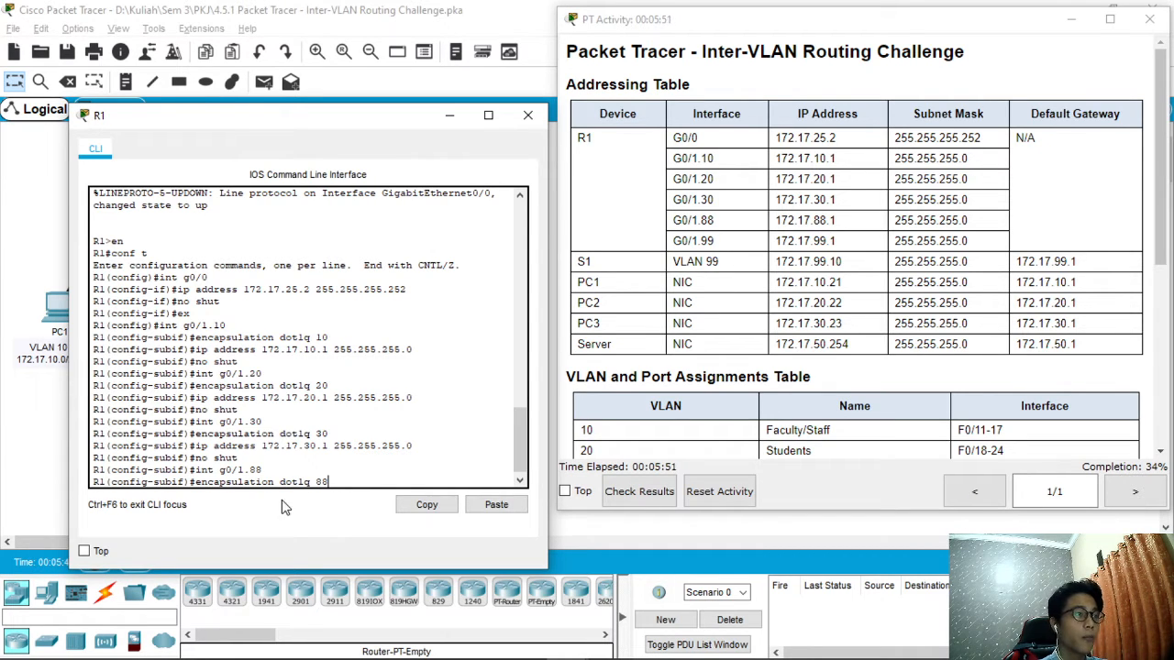
pyautogui.write('native')
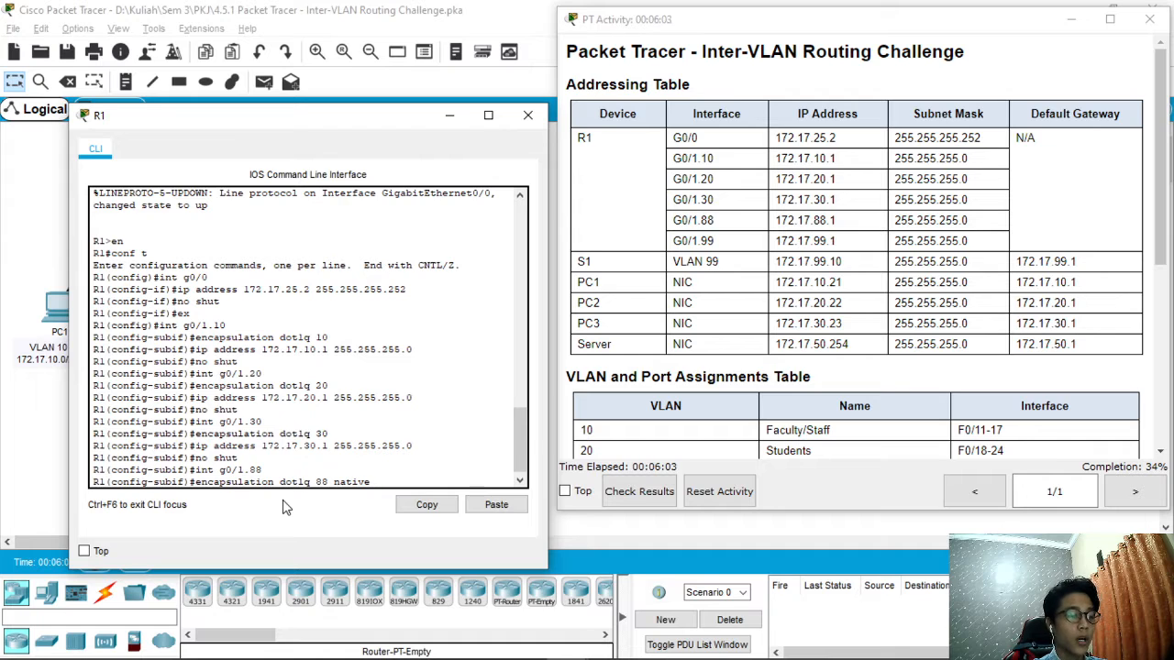
pyautogui.press('Return')
# Step: Assign IP address 172.17.88.1 with subnet mask 255.255.255.0 to subinterface G0/1.88 and enable it with no shut
pyautogui.press('Up')
pyautogui.press('Up')
pyautogui.press('Up')
pyautogui.press('Up')
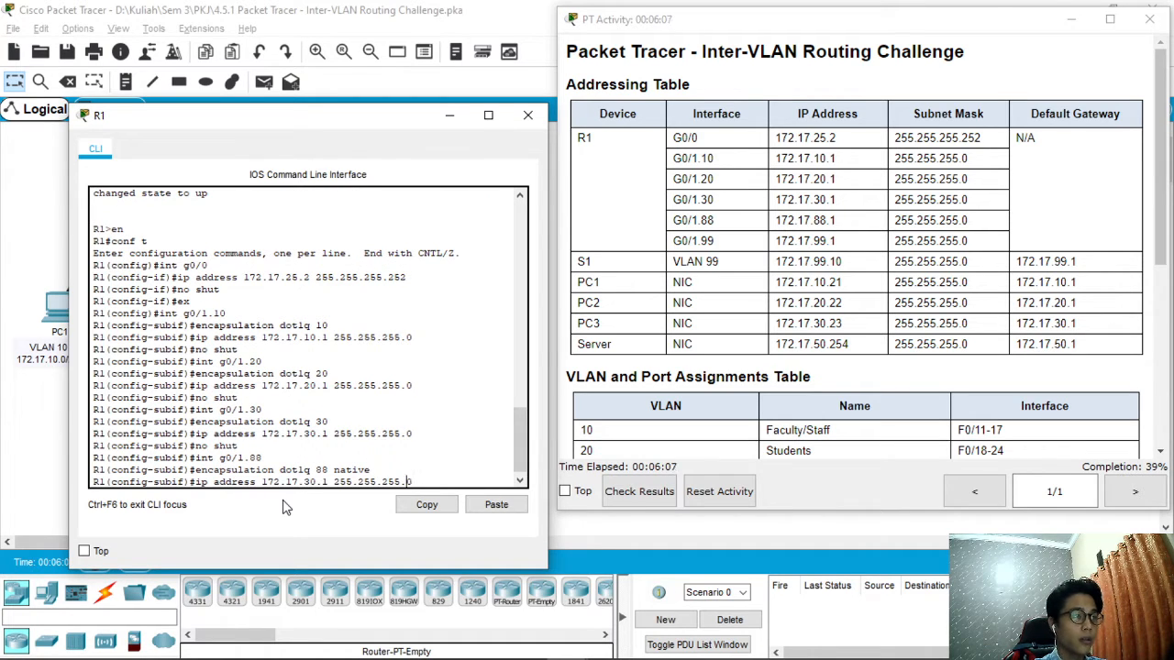
pyautogui.press('Left')
pyautogui.press('Left')
pyautogui.press('Left')
pyautogui.press('Left')
pyautogui.press('Left')
pyautogui.press('Left')
pyautogui.press('Left')
pyautogui.press('Left')
pyautogui.press('Left')
pyautogui.press('Left')
pyautogui.press('Left')
pyautogui.press('Left')
pyautogui.press('Left')
pyautogui.press('BackSpace')
pyautogui.press('BackSpace')
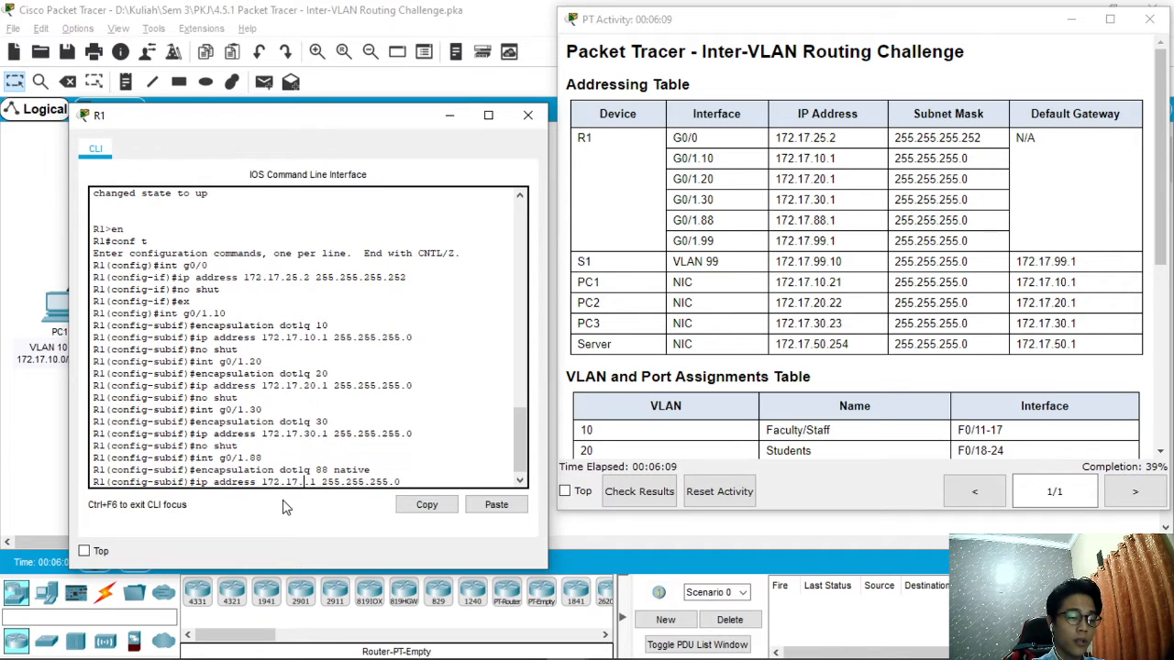
pyautogui.write('88')
pyautogui.press('Return')
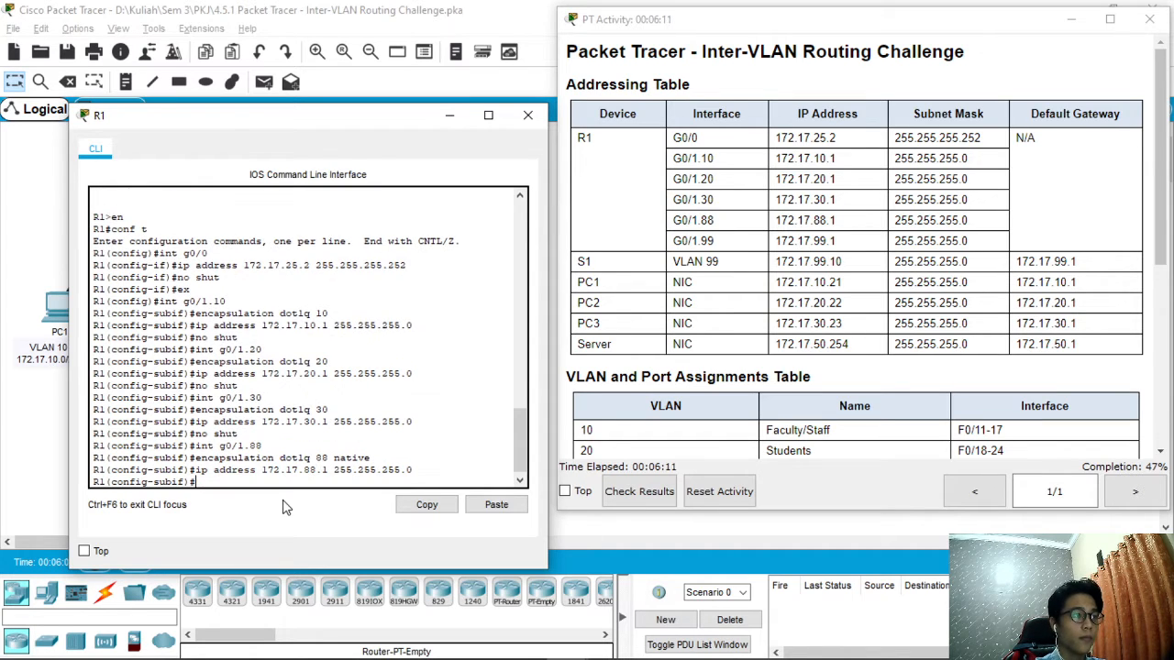
pyautogui.write('no shut')
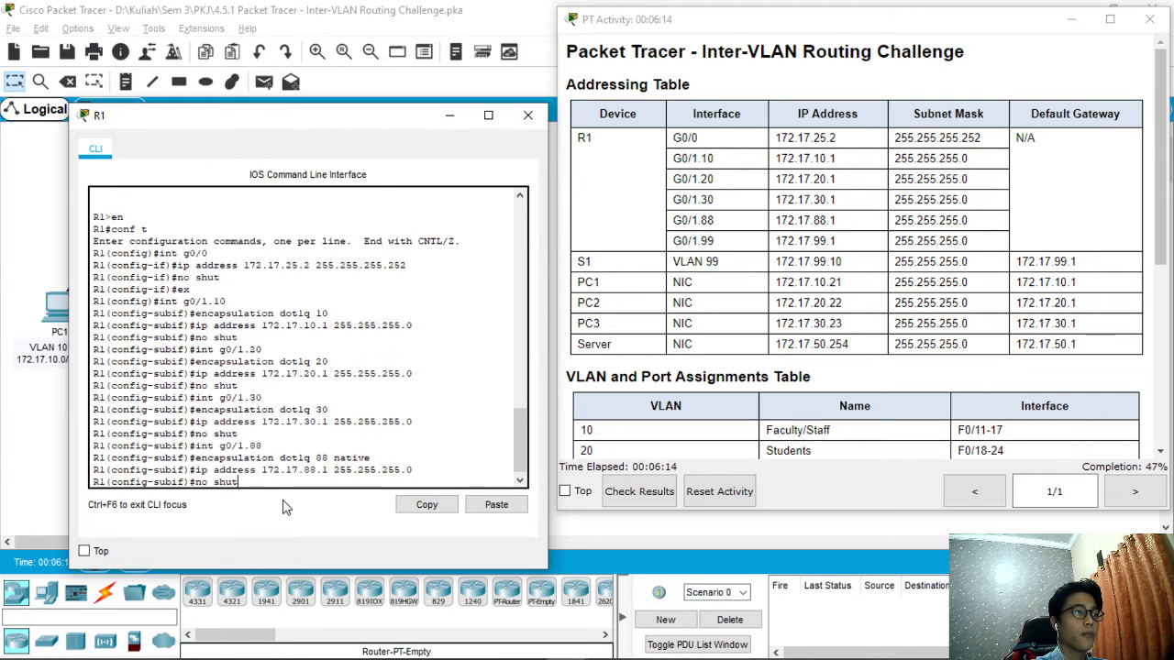
pyautogui.press('Return')
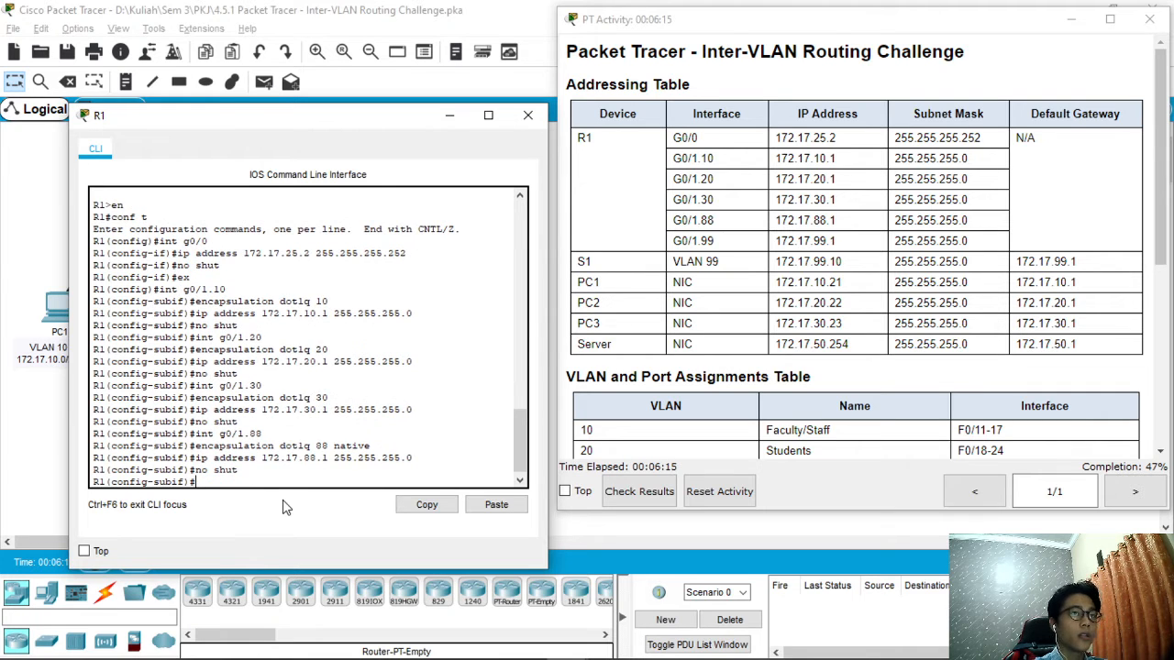
# Step: Create subinterface G0/1.99 on R1 for VLAN 99
pyautogui.press('Up')
pyautogui.press('Up')
pyautogui.press('Up')
pyautogui.press('Up')
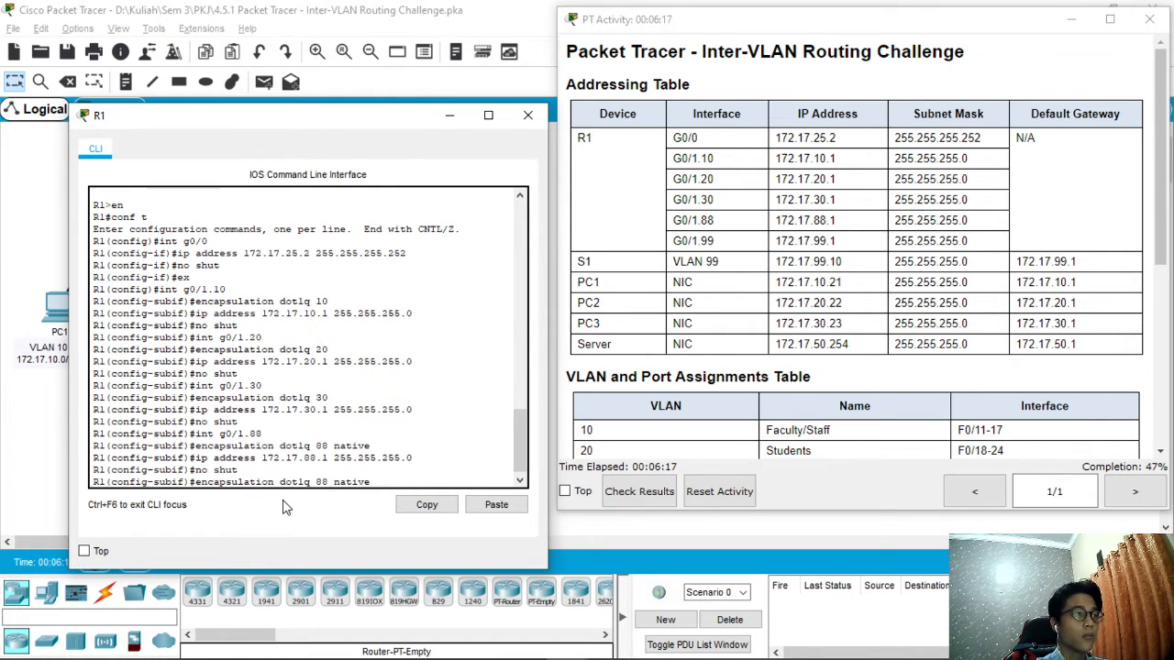
pyautogui.press('BackSpace')
pyautogui.press('BackSpace')
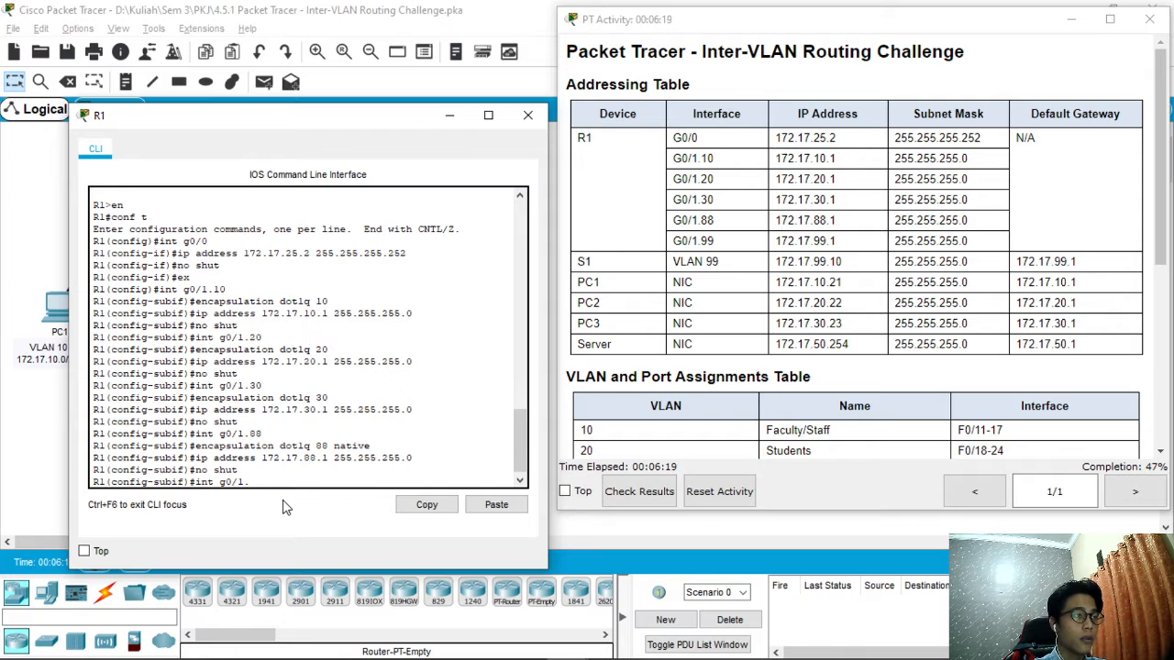
pyautogui.write('99')
pyautogui.press('Return')
# Step: Set the encapsulation of subinterface G0/1.99 to dot1q for VLAN 99, without the native option
pyautogui.press('Up')
pyautogui.press('Up')
pyautogui.press('Up')
pyautogui.press('Up')
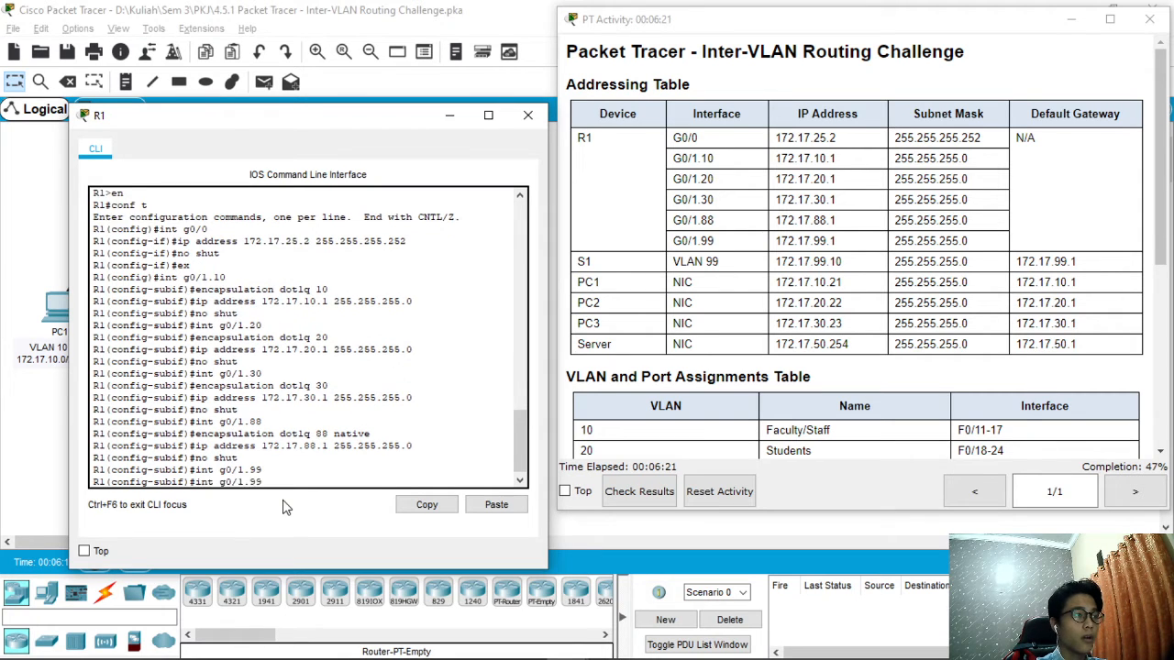
pyautogui.press('BackSpace')
pyautogui.press('BackSpace')
pyautogui.press('BackSpace')
pyautogui.press('BackSpace')
pyautogui.press('BackSpace')
pyautogui.press('BackSpace')
pyautogui.press('BackSpace')
pyautogui.press('BackSpace')
pyautogui.press('BackSpace')
pyautogui.press('BackSpace')
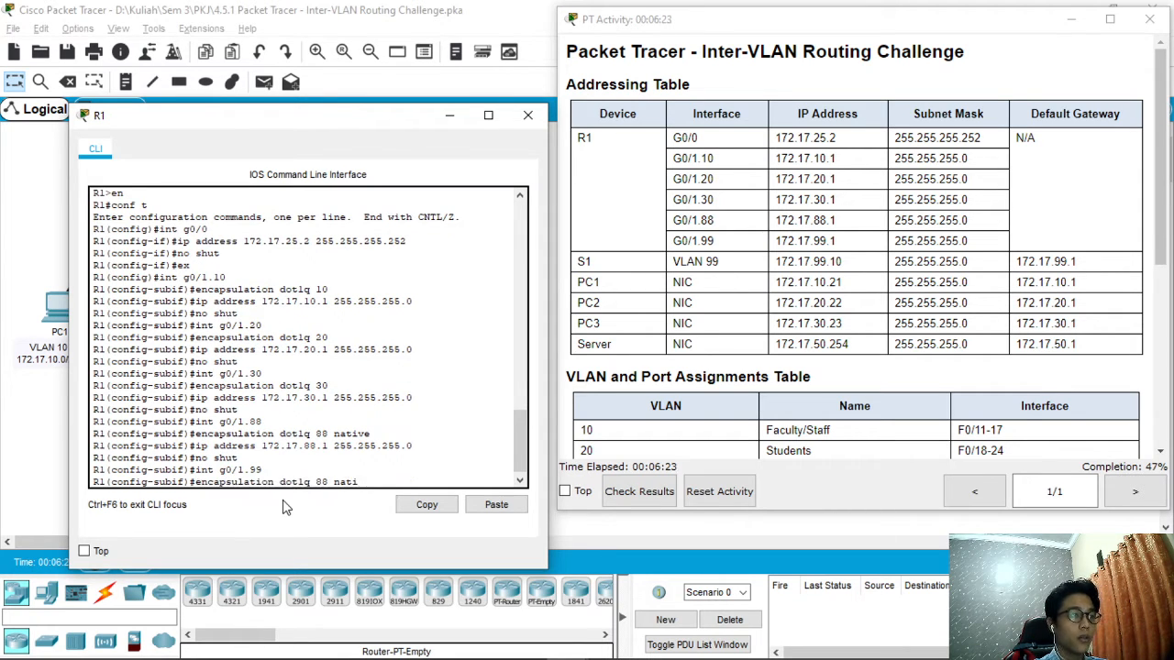
pyautogui.write('99')
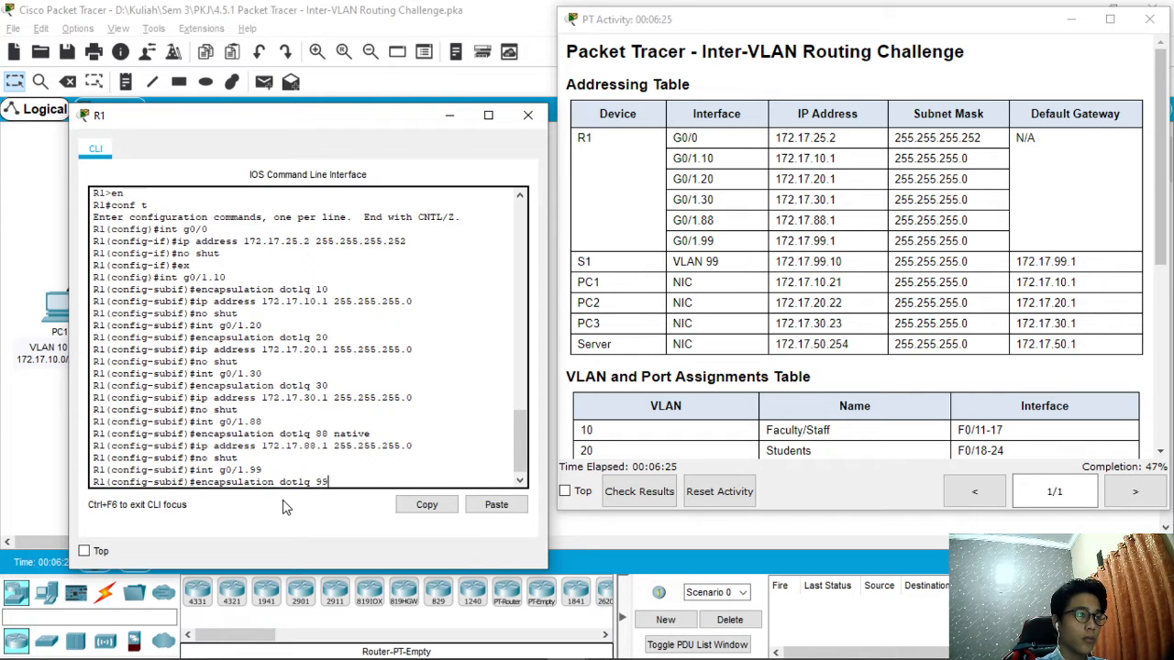
pyautogui.press('Return')
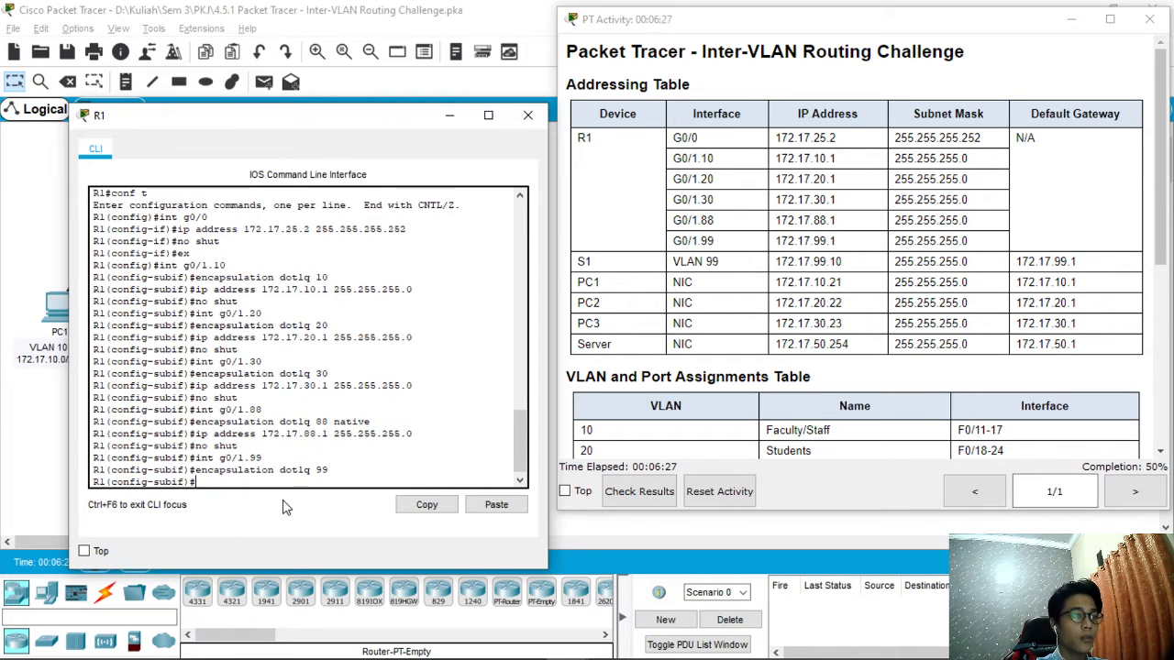
# Step: Assign IP address 172.17.99.1 with subnet mask 255.255.255.0 to subinterface G0/1.99
pyautogui.press('Up')
pyautogui.press('Up')
pyautogui.press('Up')
pyautogui.press('Up')
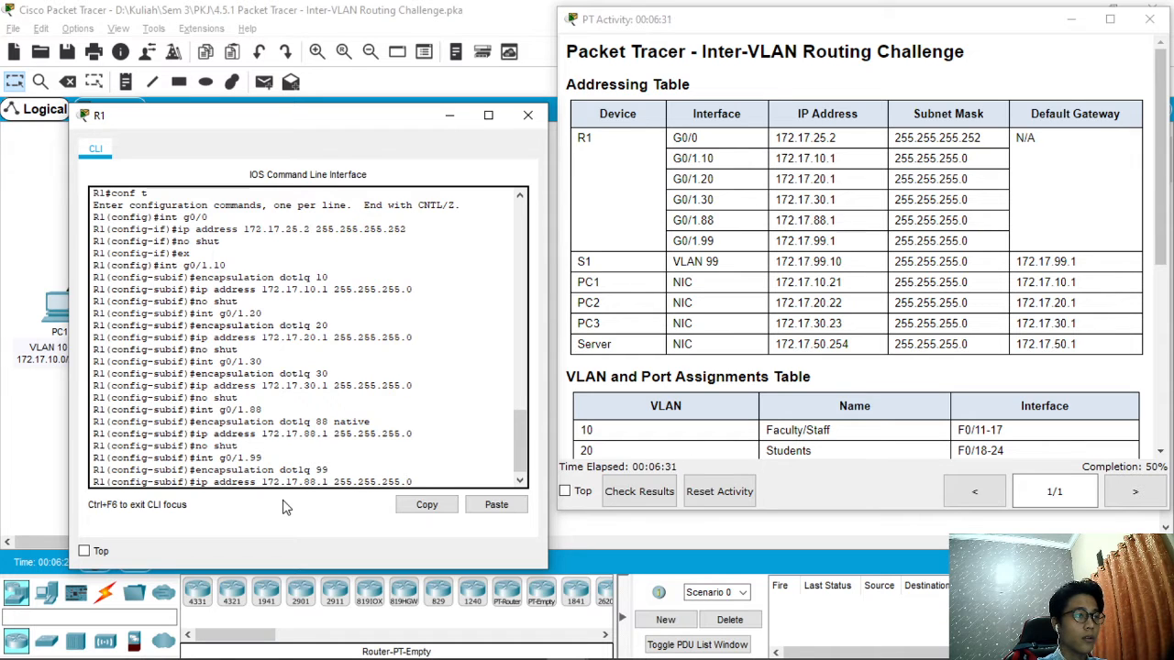
pyautogui.press('Left')
pyautogui.press('Left')
pyautogui.press('Left')
pyautogui.press('Left')
pyautogui.press('Left')
pyautogui.press('Left')
pyautogui.press('Left')
pyautogui.press('Left')
pyautogui.press('Left')
pyautogui.press('Left')
pyautogui.press('Left')
pyautogui.press('Left')
pyautogui.press('Left')
pyautogui.press('Left')
pyautogui.press('Left')
pyautogui.press('Left')
pyautogui.press('Left')
pyautogui.press('Left')
pyautogui.press('Delete')
pyautogui.press('Delete')
pyautogui.write('99')
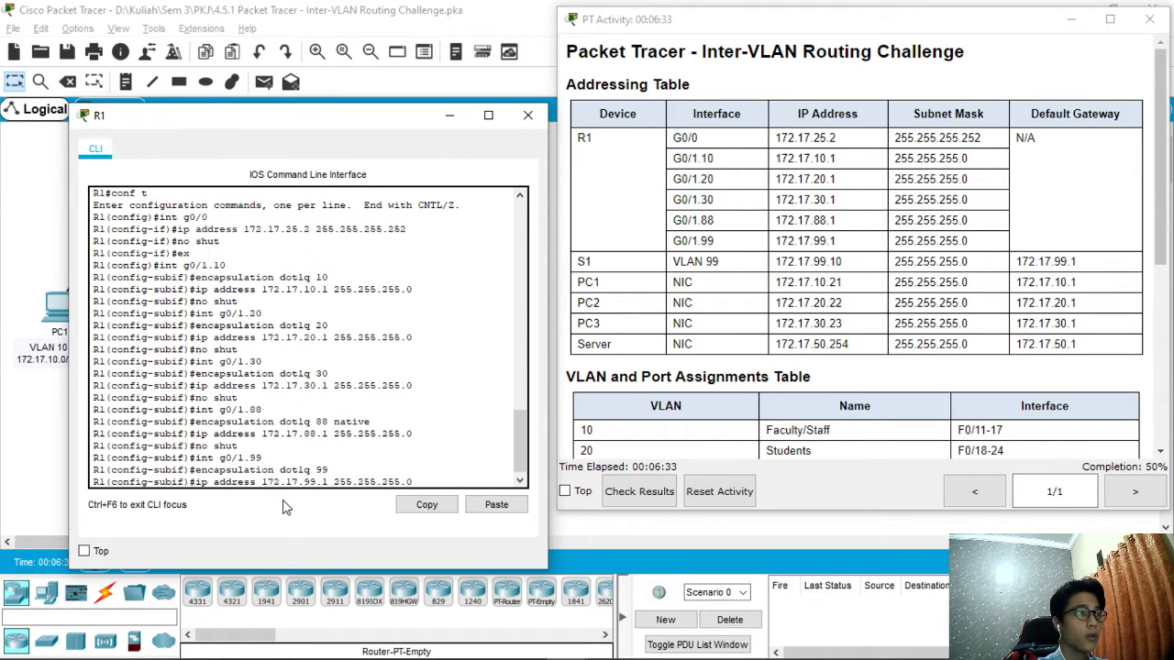
pyautogui.press('Return')
# Step: Enable subinterface G0/1.99 with no shut
pyautogui.press('Up')
pyautogui.press('Up')
pyautogui.press('Up')
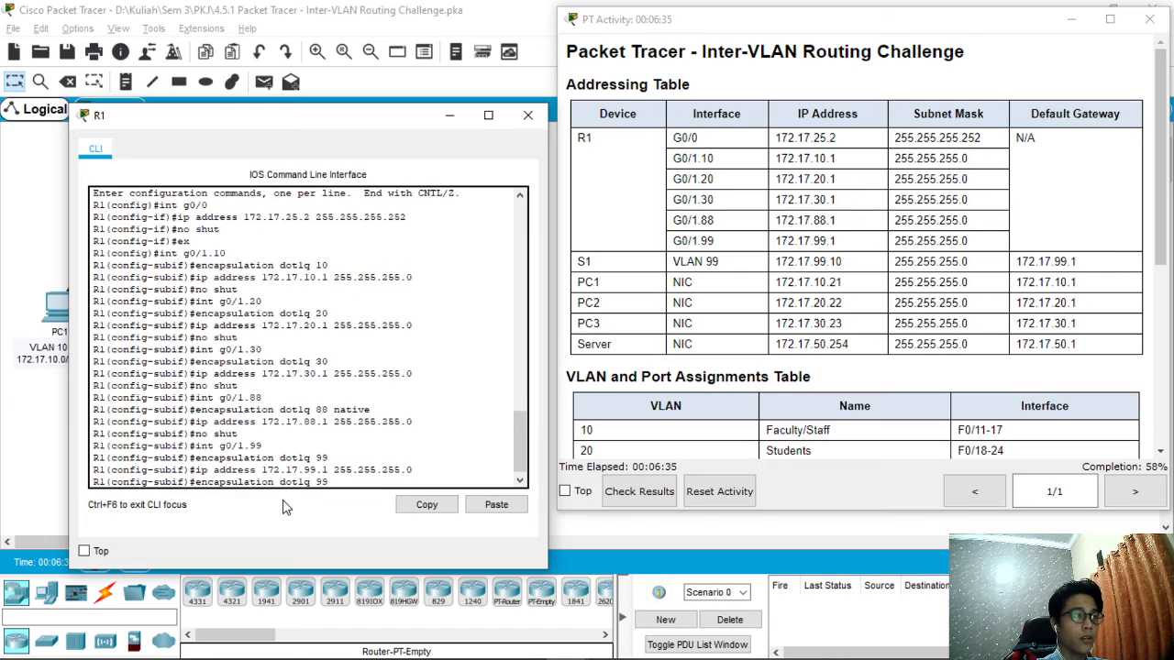
pyautogui.press('Up')
pyautogui.press('Return')
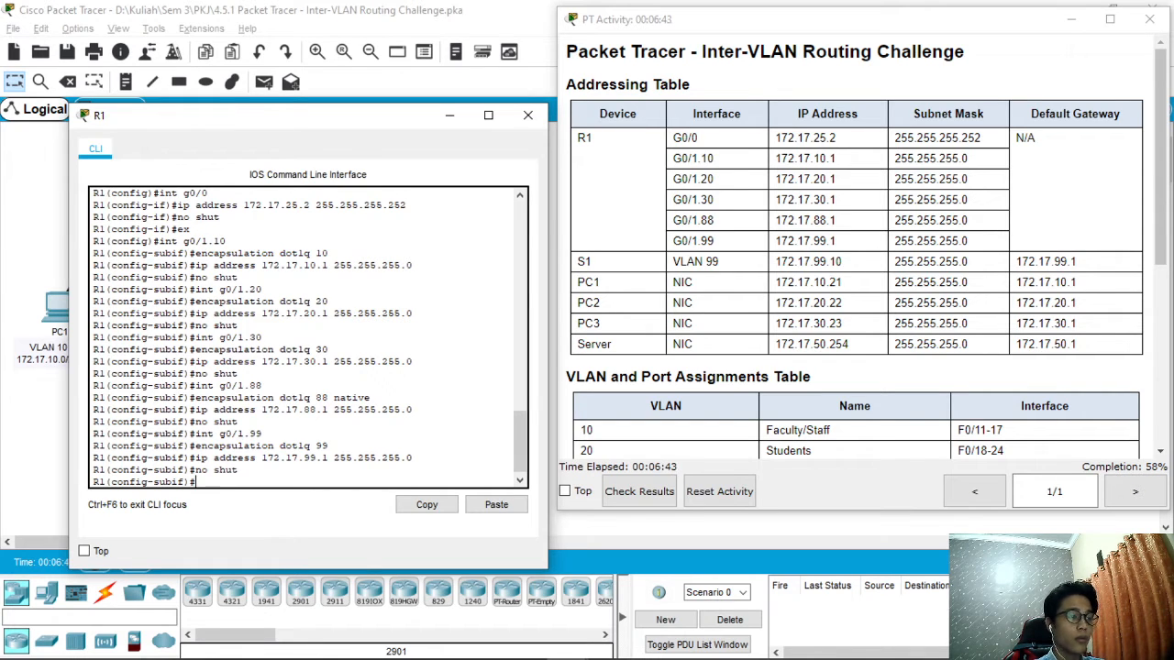
# Step: Leave subinterface configuration and enable R1's physical interface G0/1 with no shut
pyautogui.moveTo(229, 116); pyautogui.dragTo(450, 210)
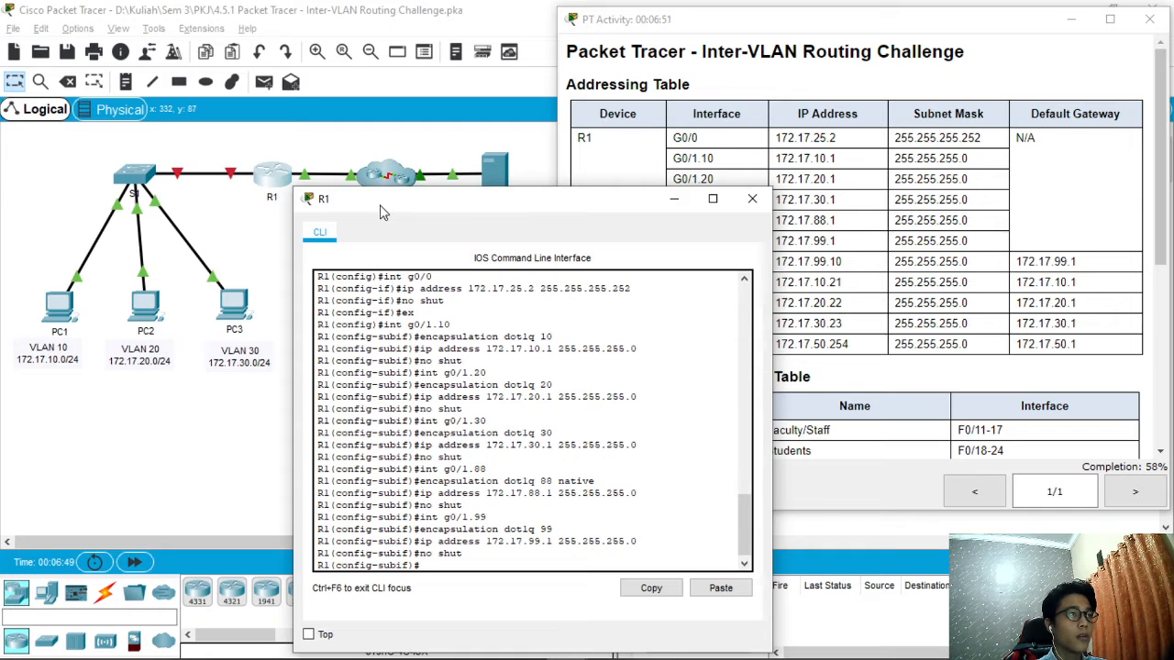
pyautogui.moveTo(383, 212); pyautogui.dragTo(163, 123)
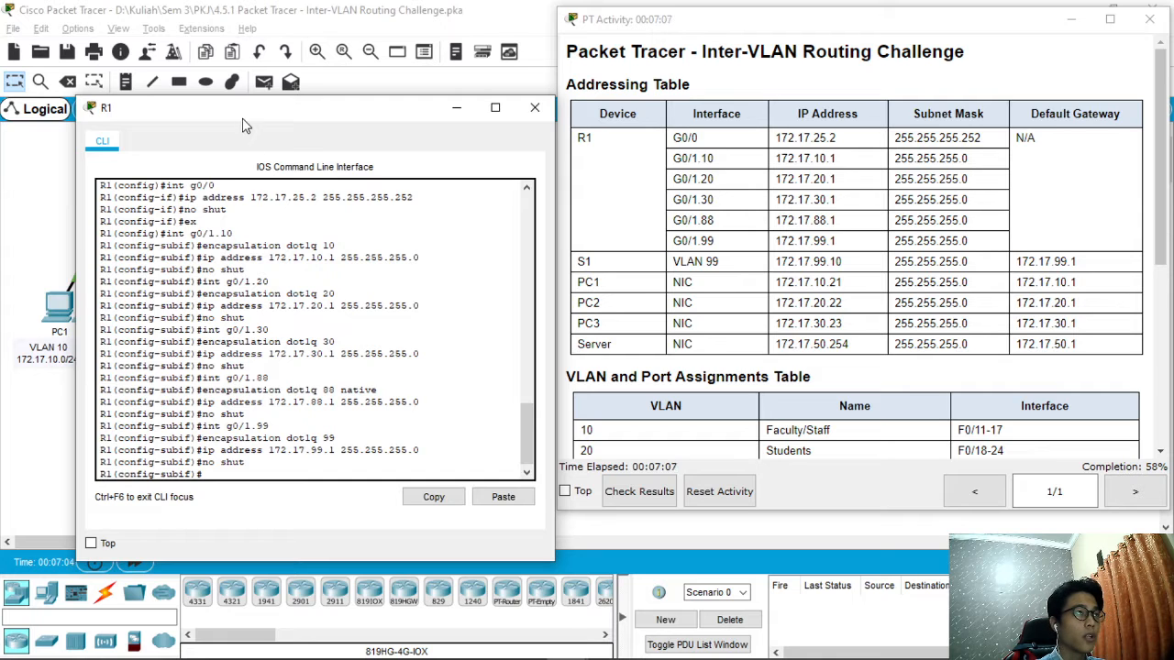
pyautogui.moveTo(246, 119); pyautogui.dragTo(248, 258)
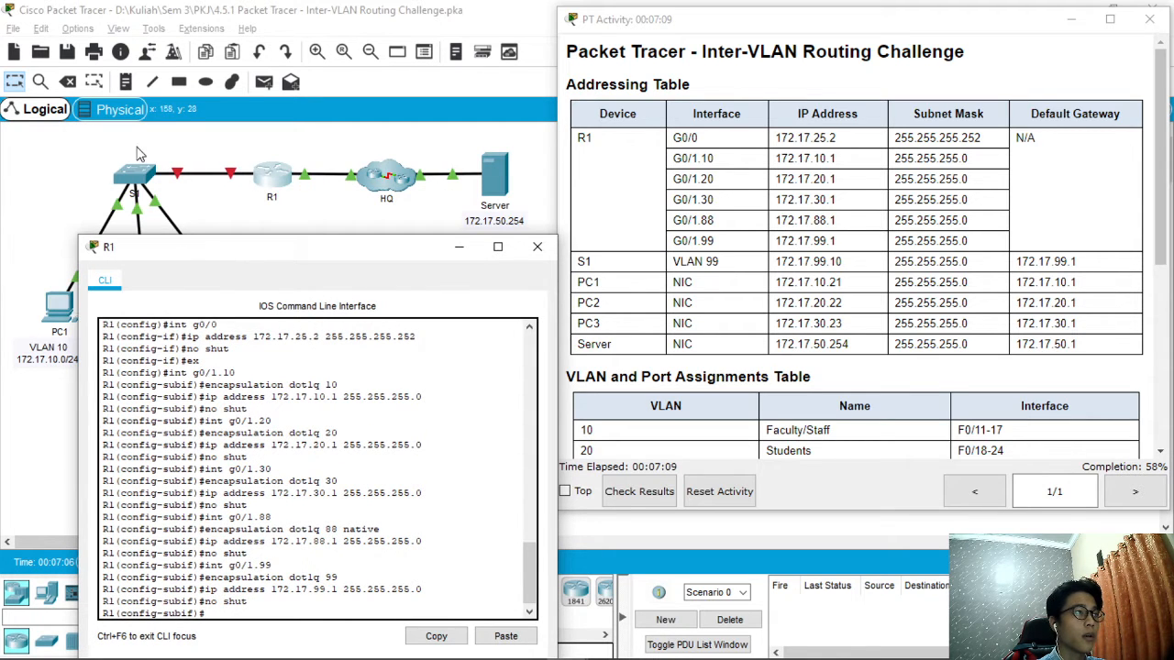
pyautogui.moveTo(253, 255); pyautogui.dragTo(245, 108)
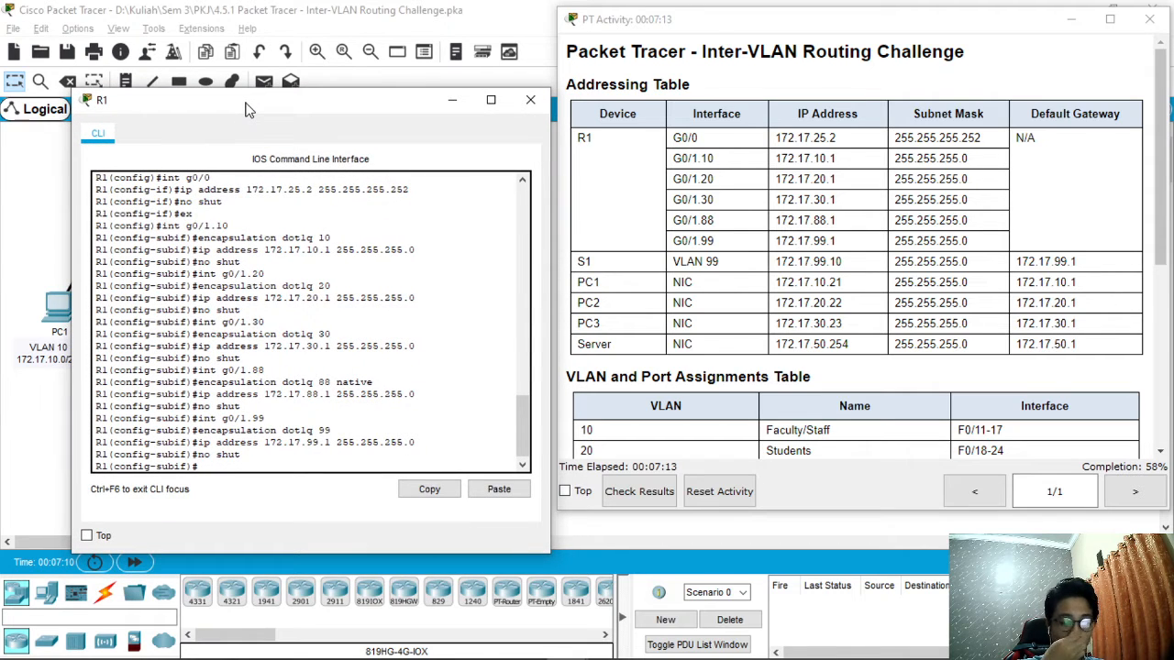
pyautogui.write('ex')
pyautogui.press('Return')
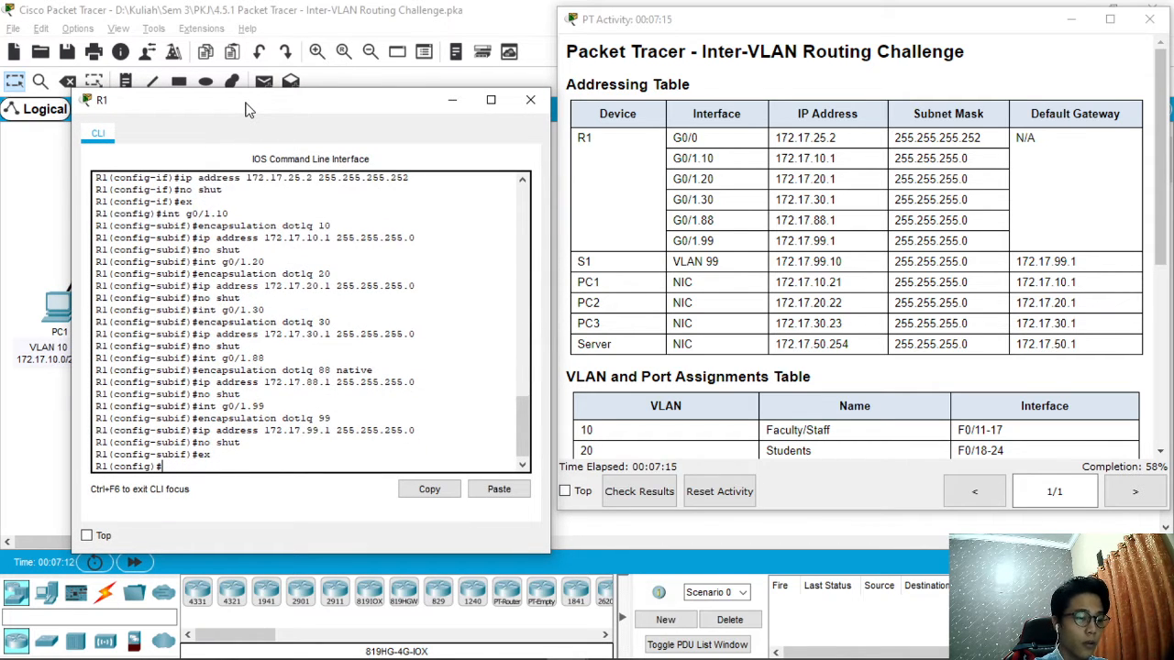
pyautogui.write('int g')
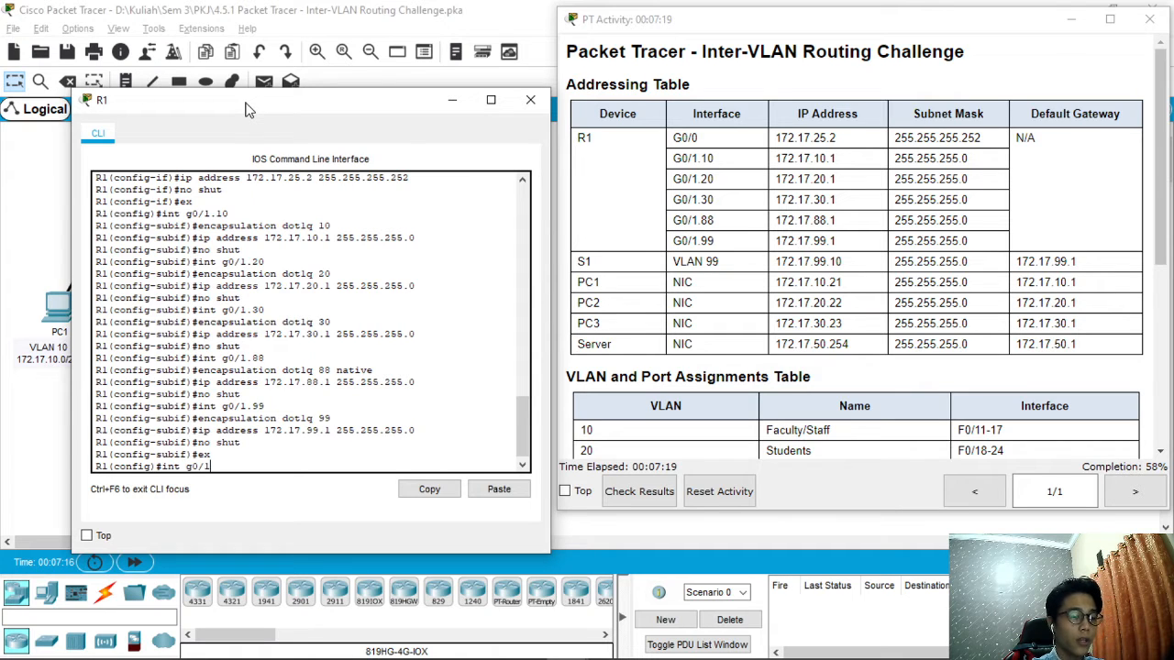
pyautogui.write('0/1')
pyautogui.press('Return')
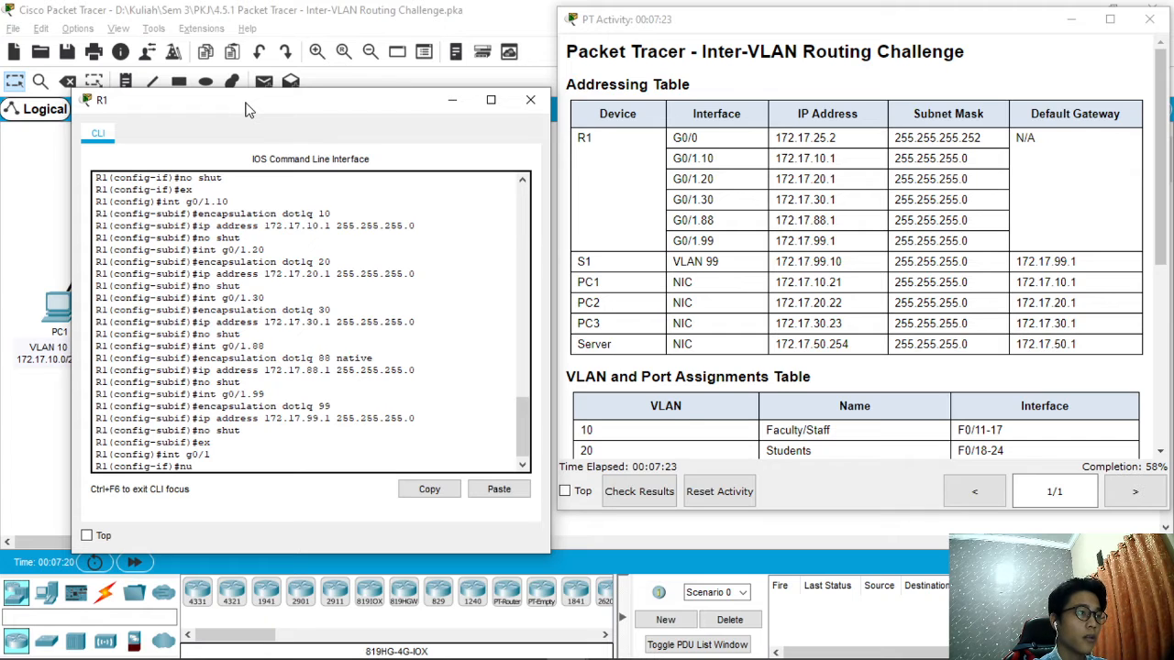
pyautogui.press('BackSpace')
pyautogui.write('no s')
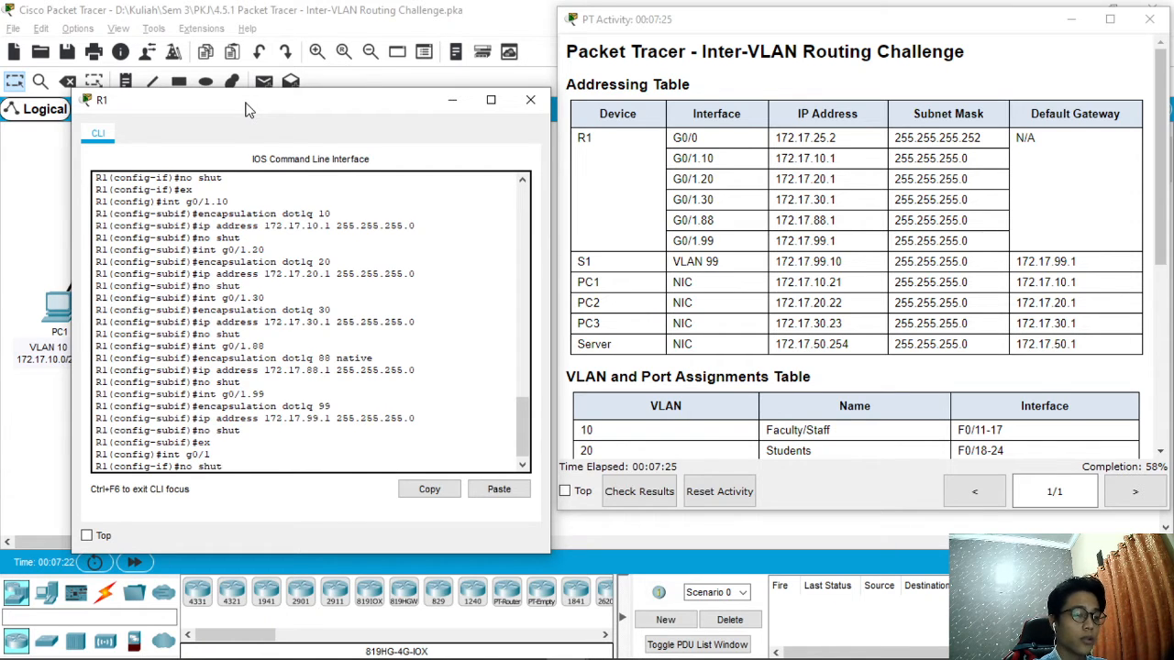
pyautogui.write('hut')
pyautogui.press('Return')
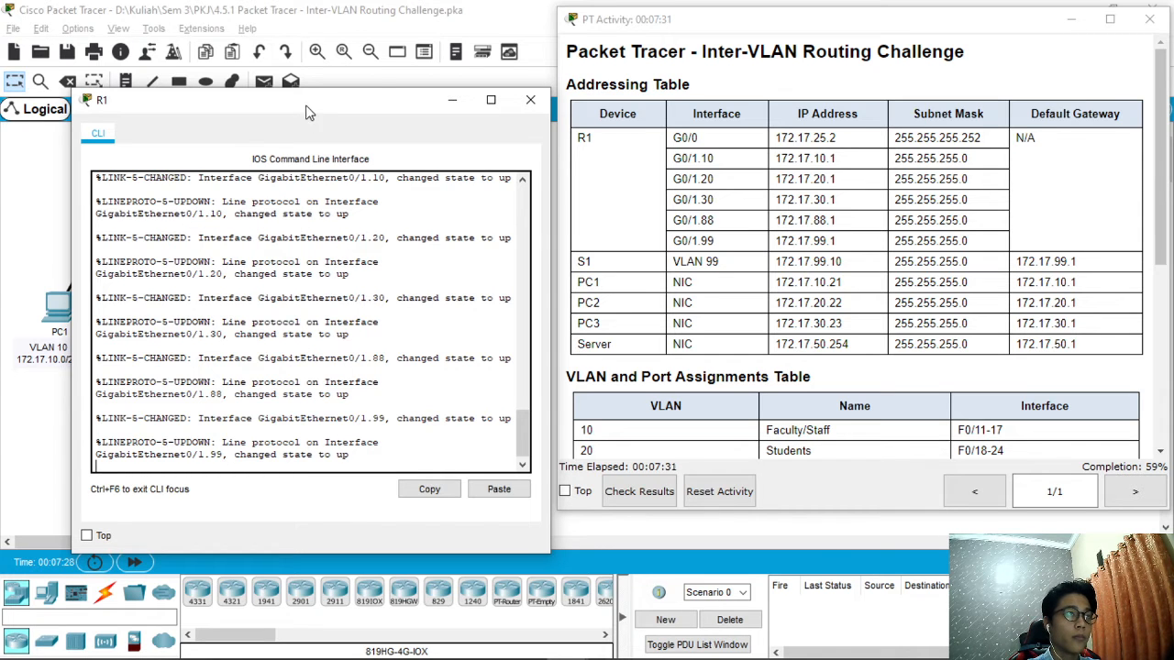
# Step: Uncover the network topology and fast-forward the simulation time for the link between S1 and R1
pyautogui.moveTo(309, 103); pyautogui.dragTo(593, 165)
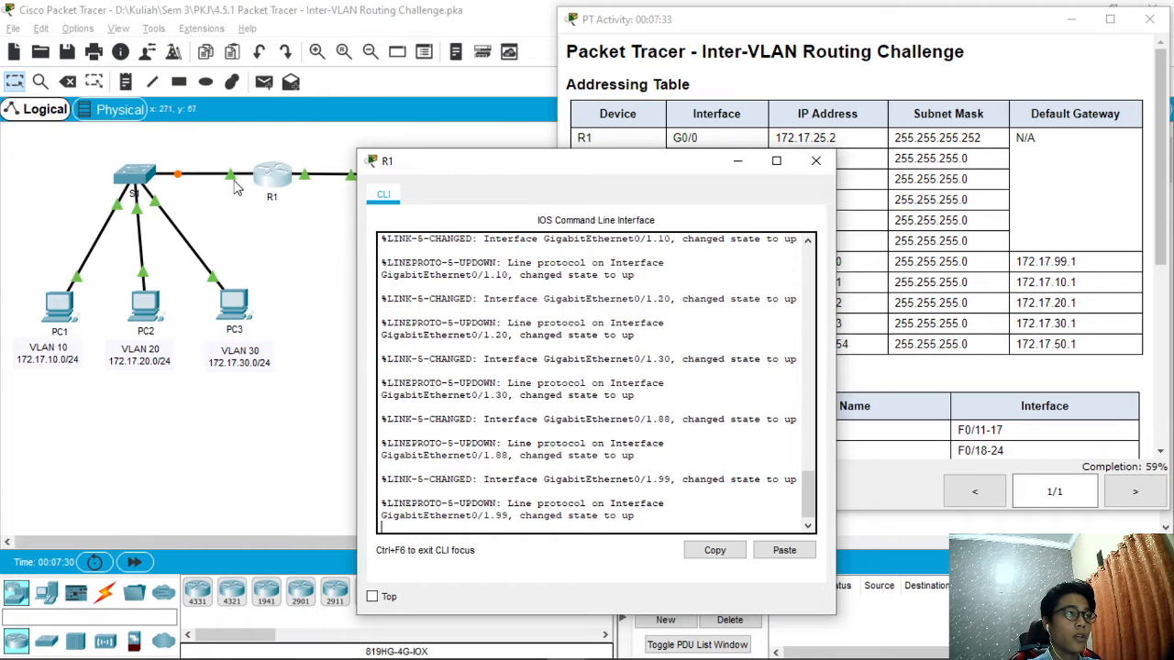
pyautogui.click(275, 292)
pyautogui.click(136, 561)
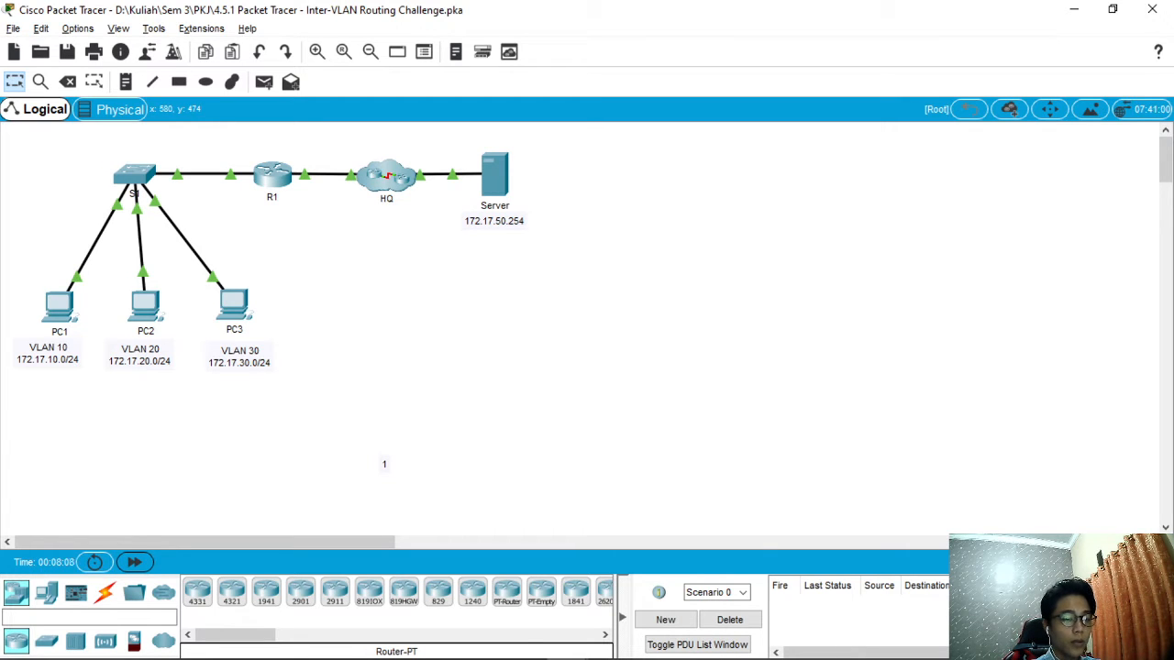
# Step: Bring back the activity instructions and close R1's command line window
pyautogui.hotkey('alt', 'Tab')
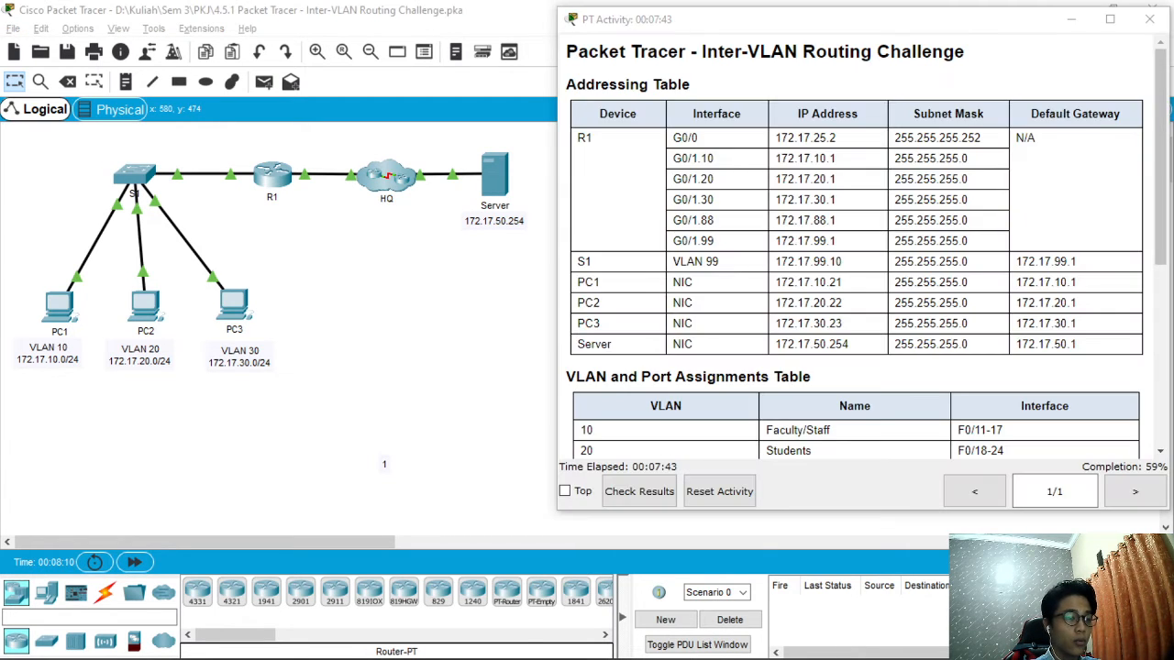
pyautogui.hotkey('alt', 'Tab')
pyautogui.moveTo(455, 163); pyautogui.dragTo(241, 140)
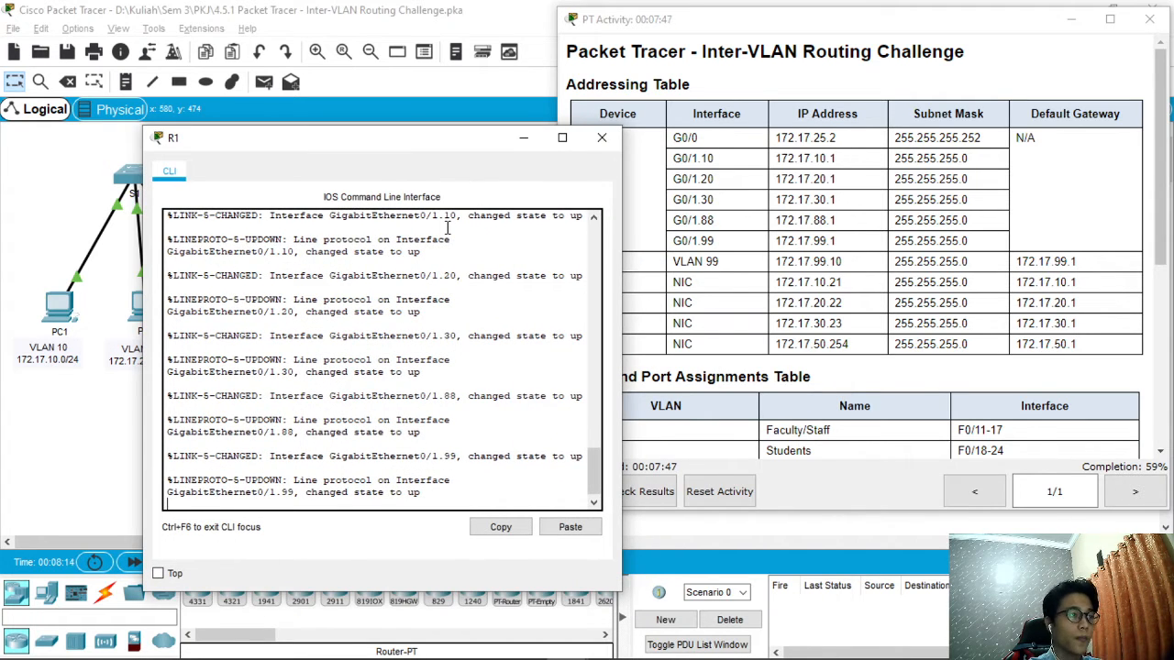
pyautogui.click(602, 138)
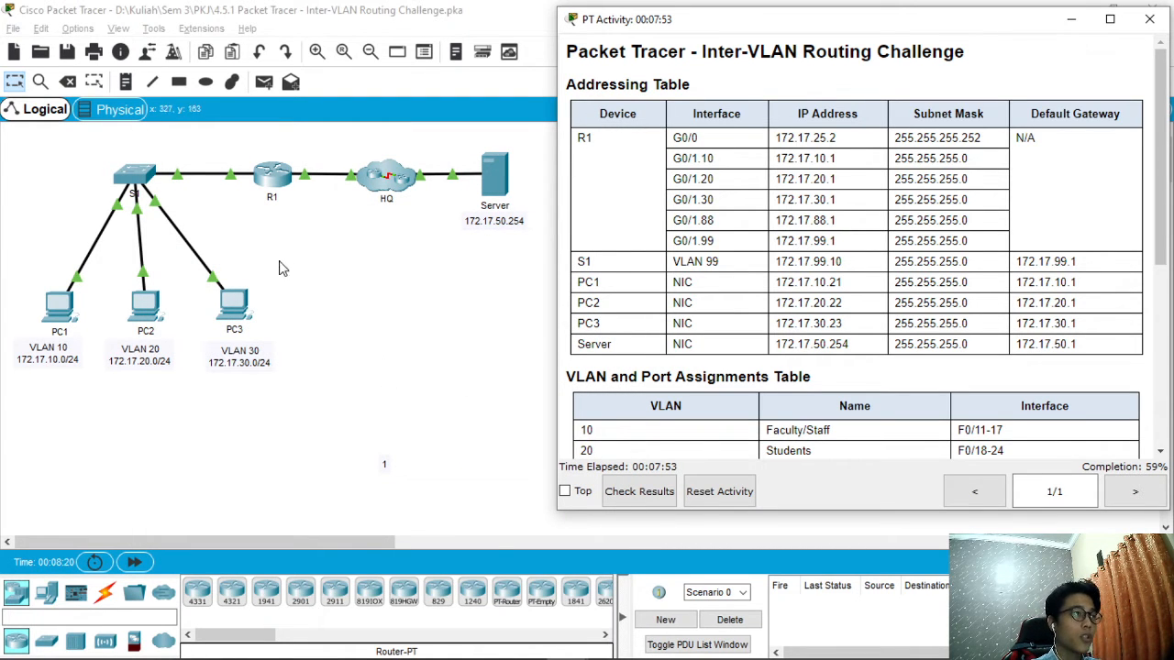
# Step: Open switch S1's command line, place its window beside the activity instructions, and enter global configuration mode with en and conf t
pyautogui.click(144, 184)
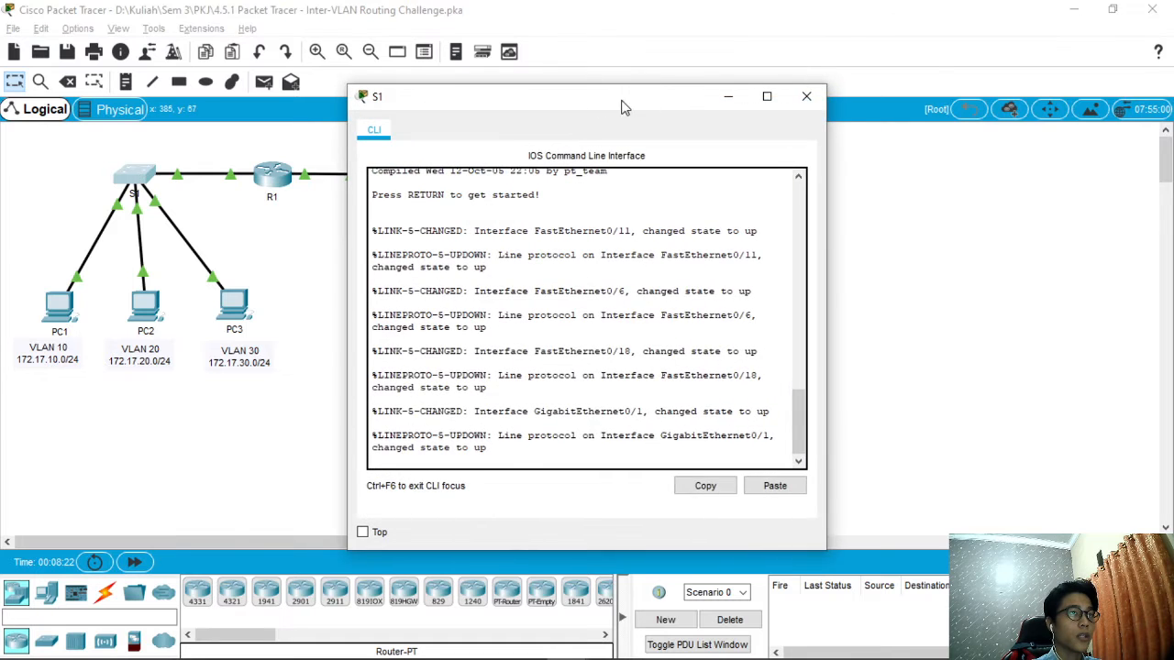
pyautogui.moveTo(624, 108); pyautogui.dragTo(359, 89)
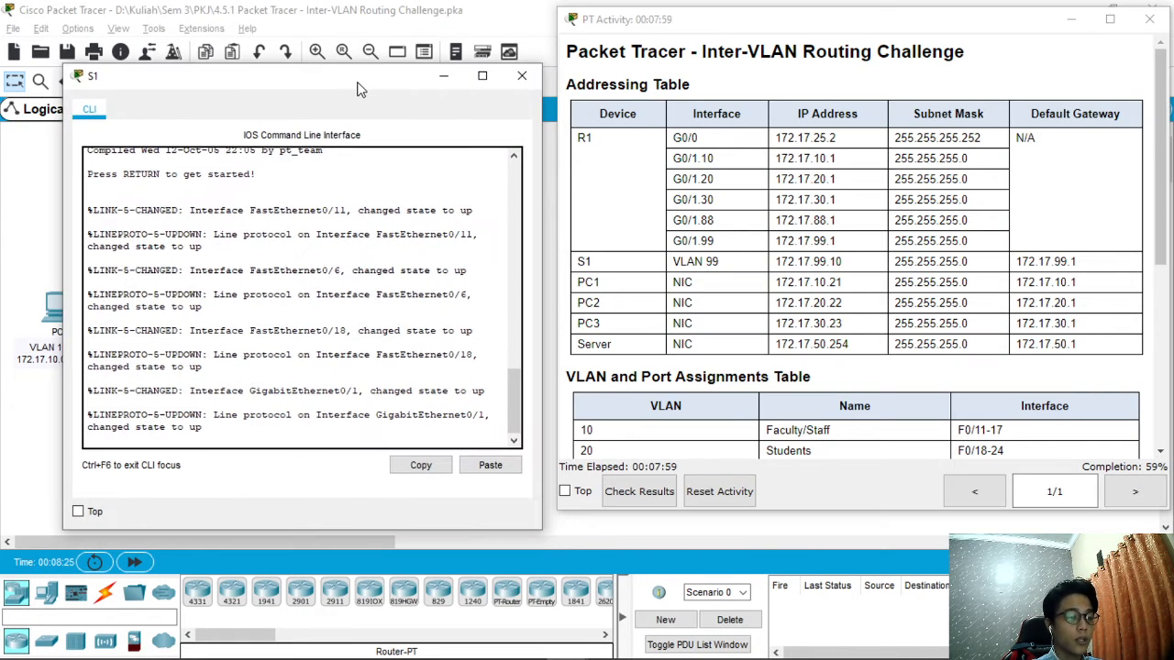
pyautogui.click(223, 440)
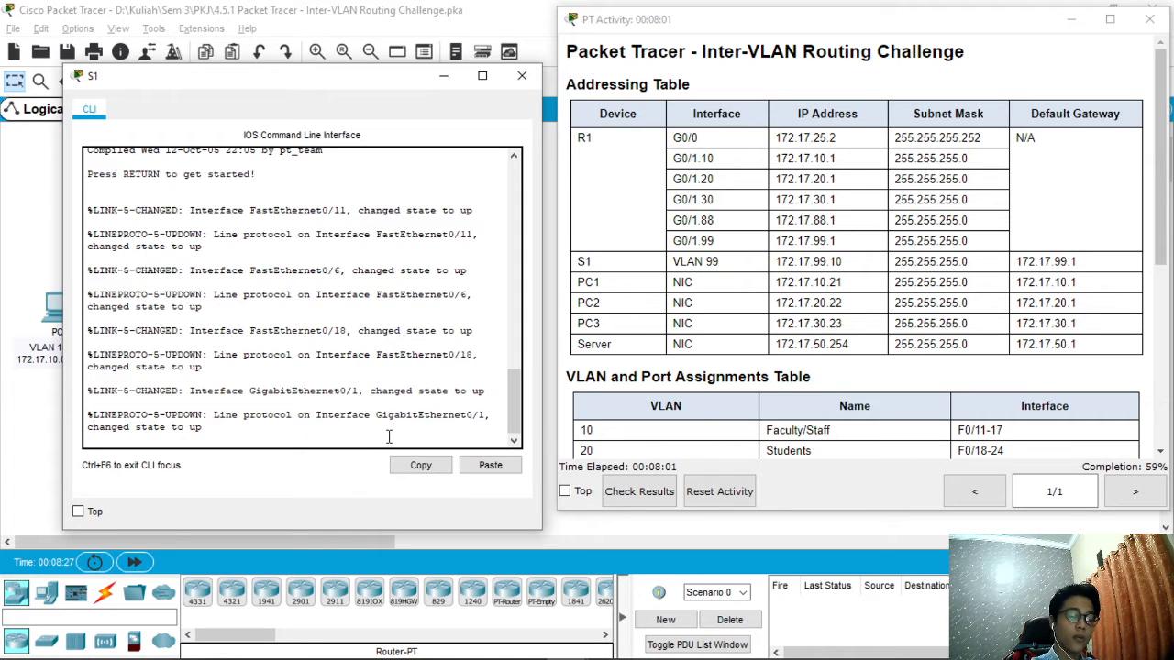
pyautogui.press('Return')
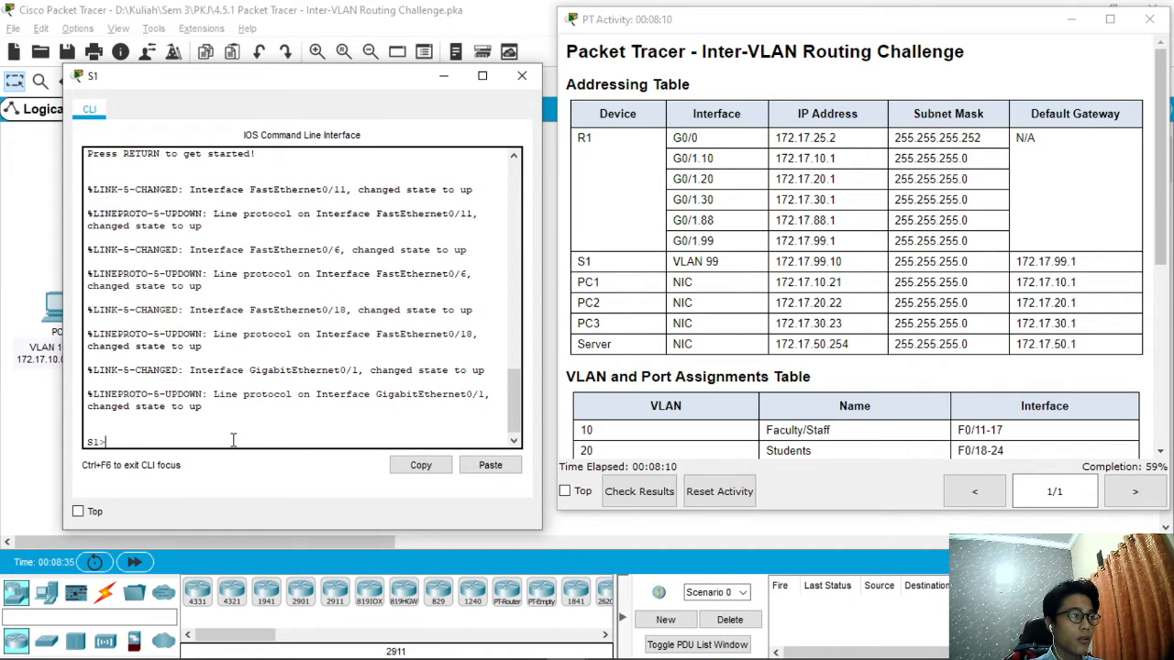
pyautogui.write('en')
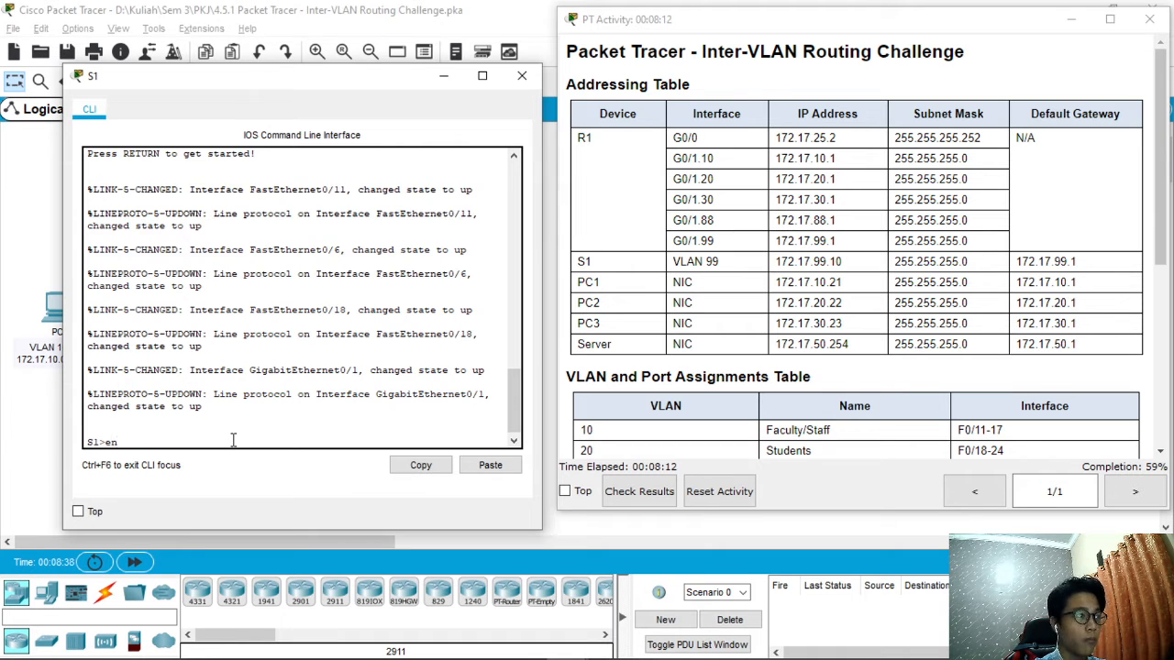
pyautogui.press('Return')
pyautogui.write('con')
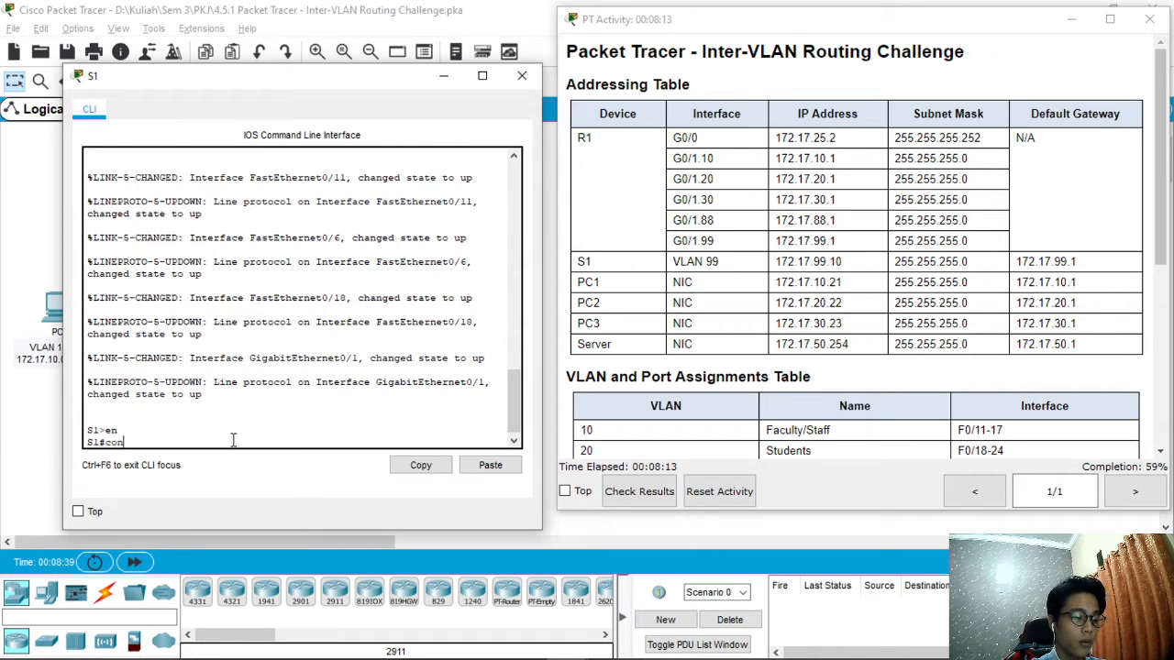
pyautogui.write('f t')
pyautogui.press('Return')
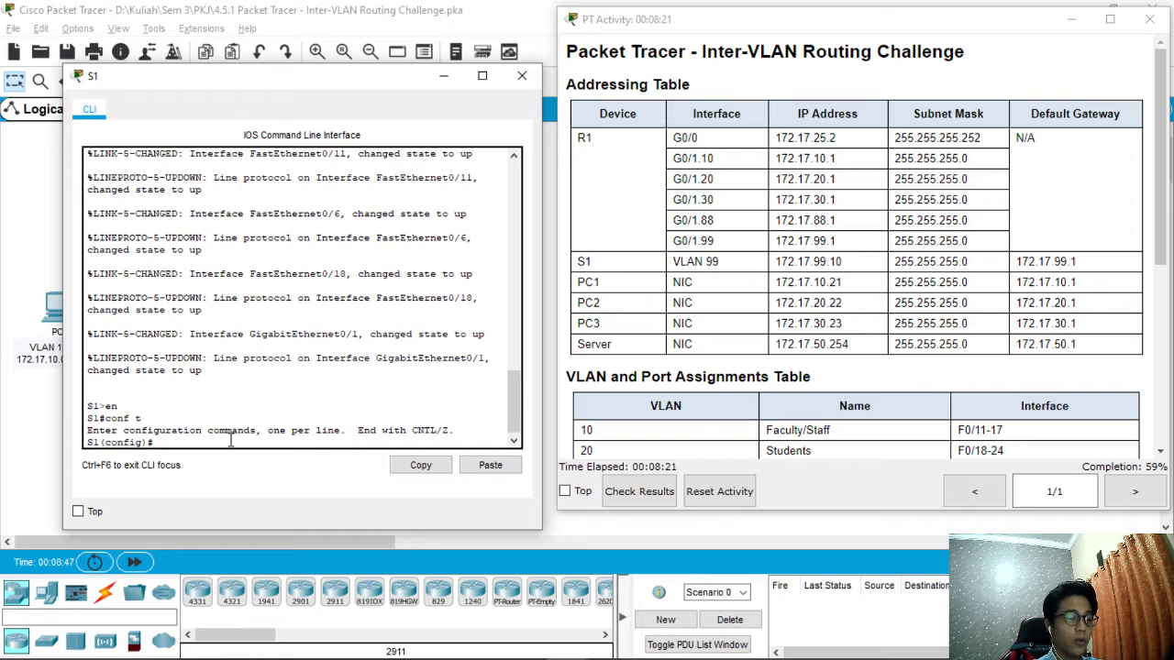
# Step: Select S1's interface range fa0/11-17 from the VLAN and port table and set it to access mode
pyautogui.scroll(-2, 788, 346)
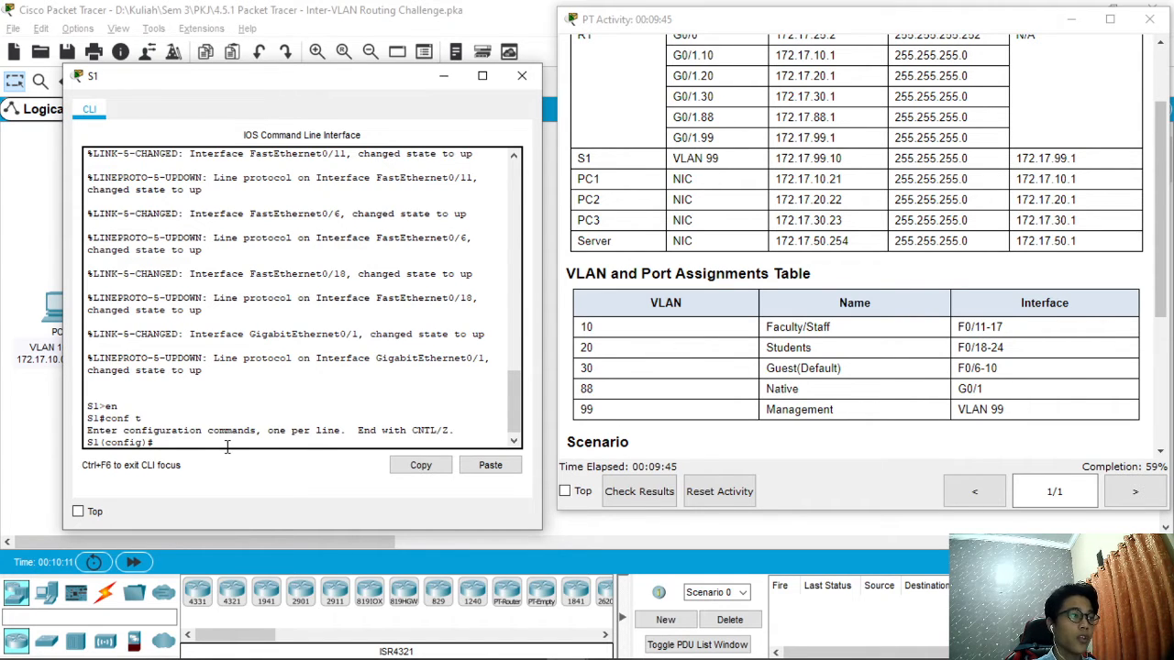
pyautogui.write('int')
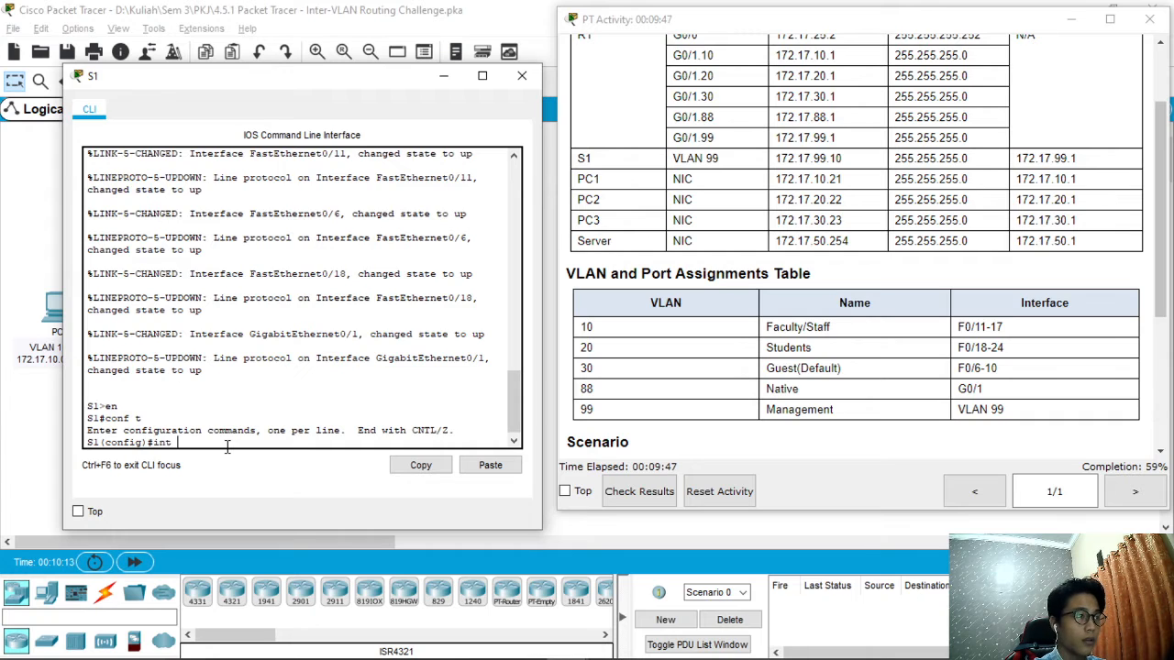
pyautogui.write(' range ')
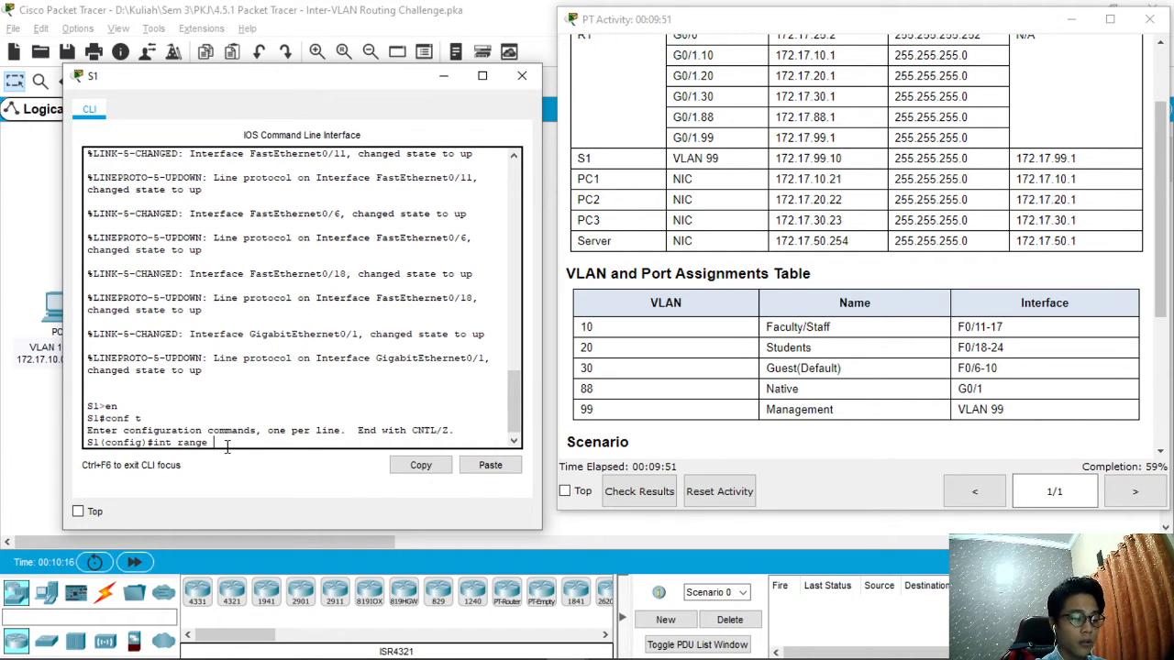
pyautogui.write('fa0/11-17')
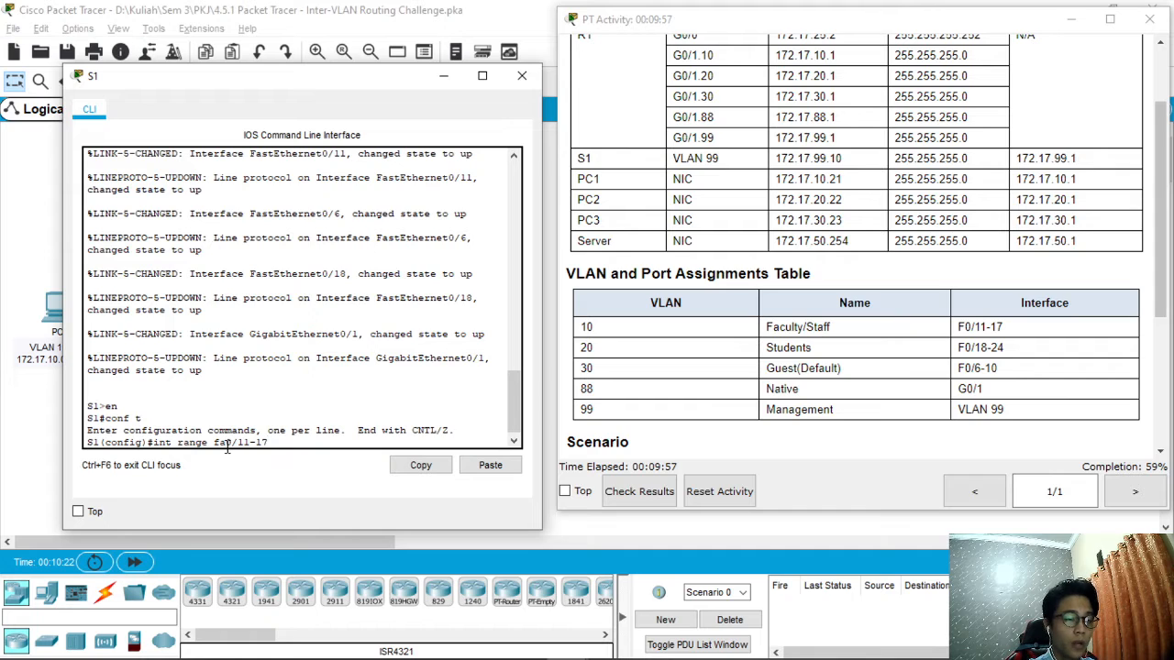
pyautogui.press('Return')
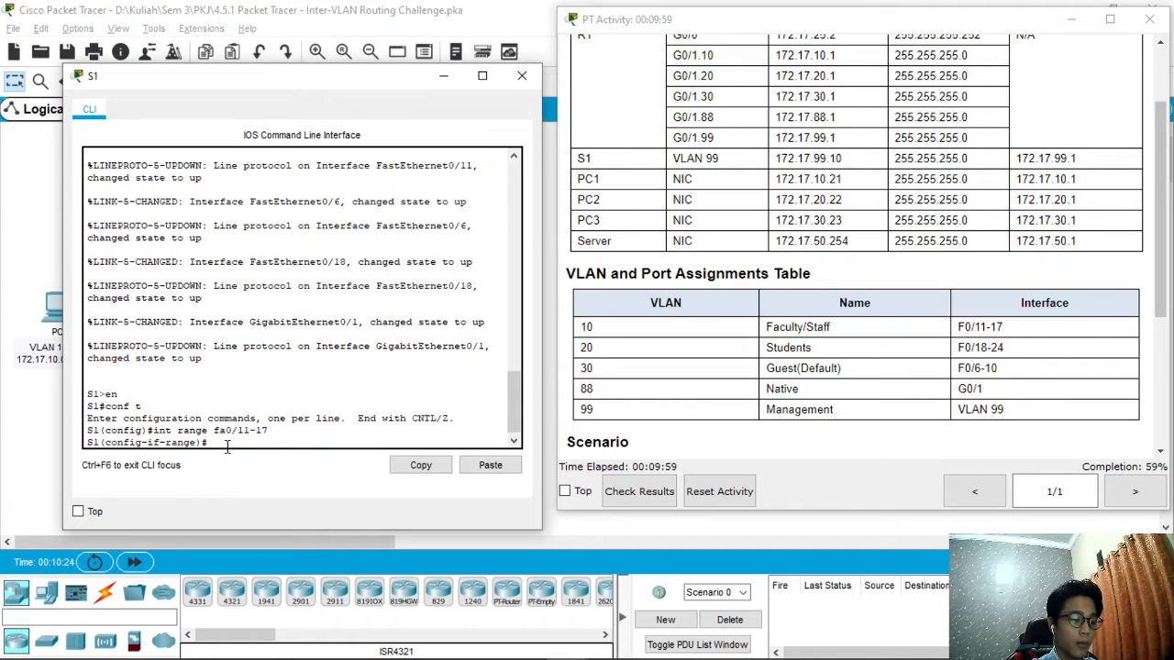
pyautogui.write('sw')
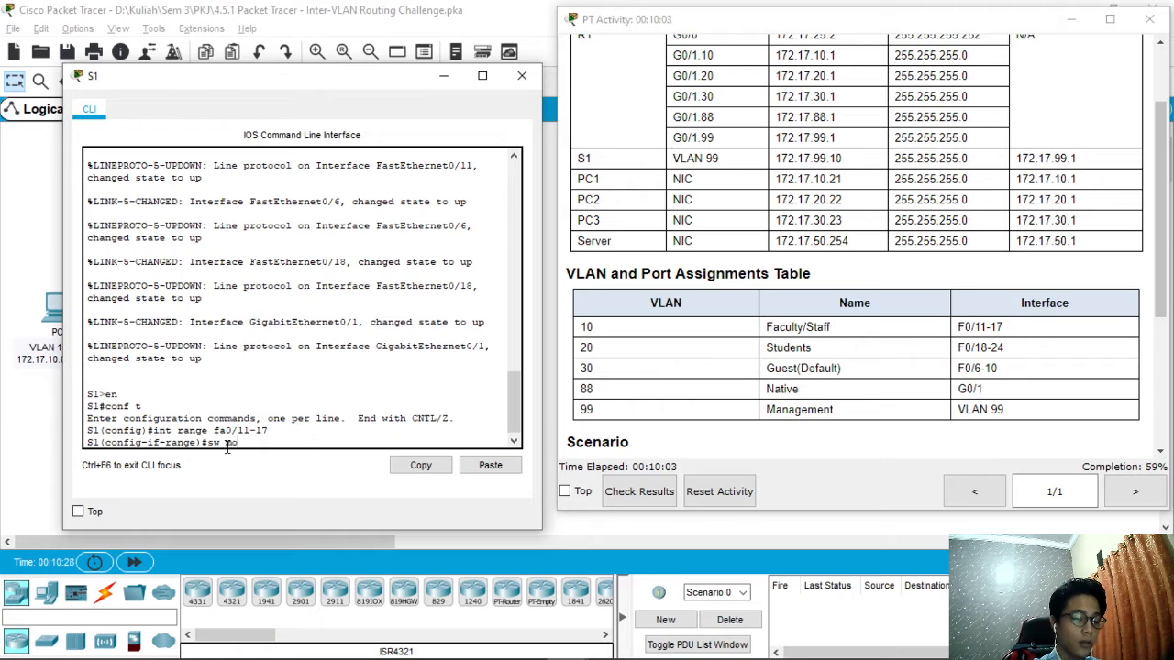
pyautogui.write(' mo access')
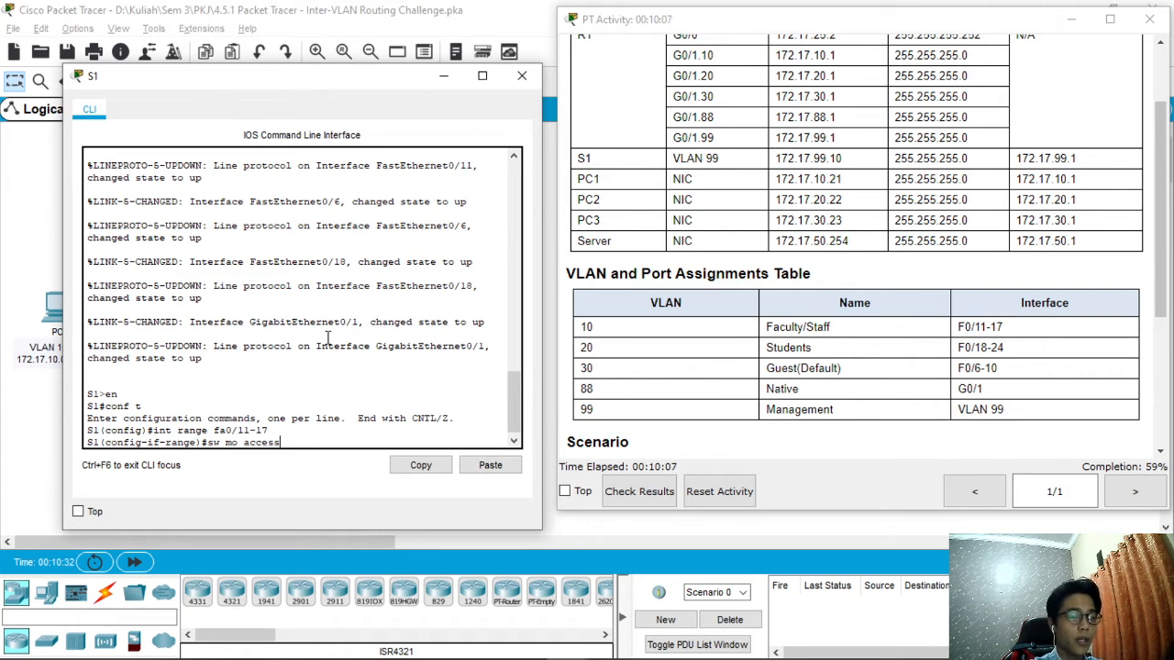
pyautogui.press('Return')
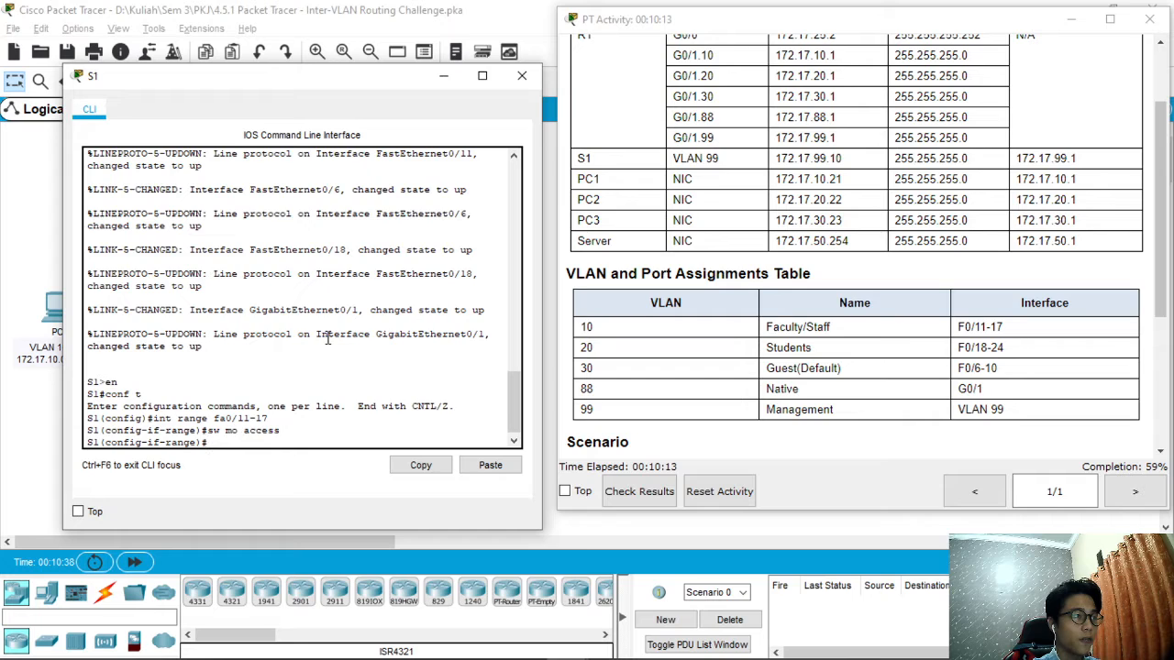
# Step: Assign interface range fa0/11-17 to access VLAN 10 and enable the ports with no shut
pyautogui.write('sw')
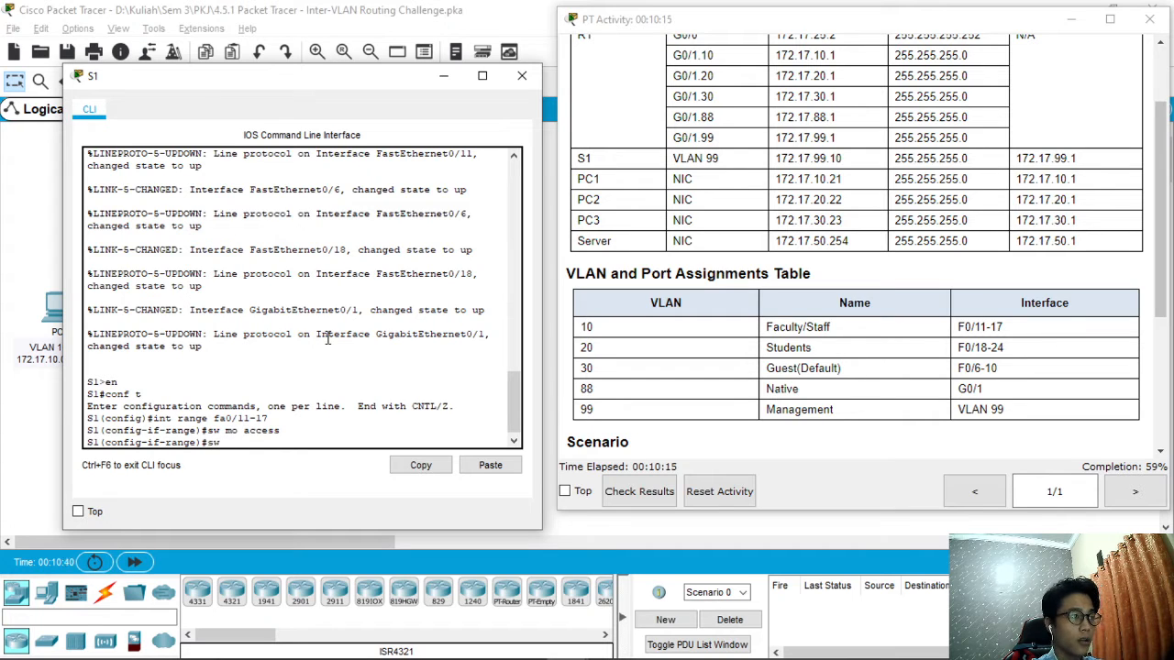
pyautogui.write(' access')
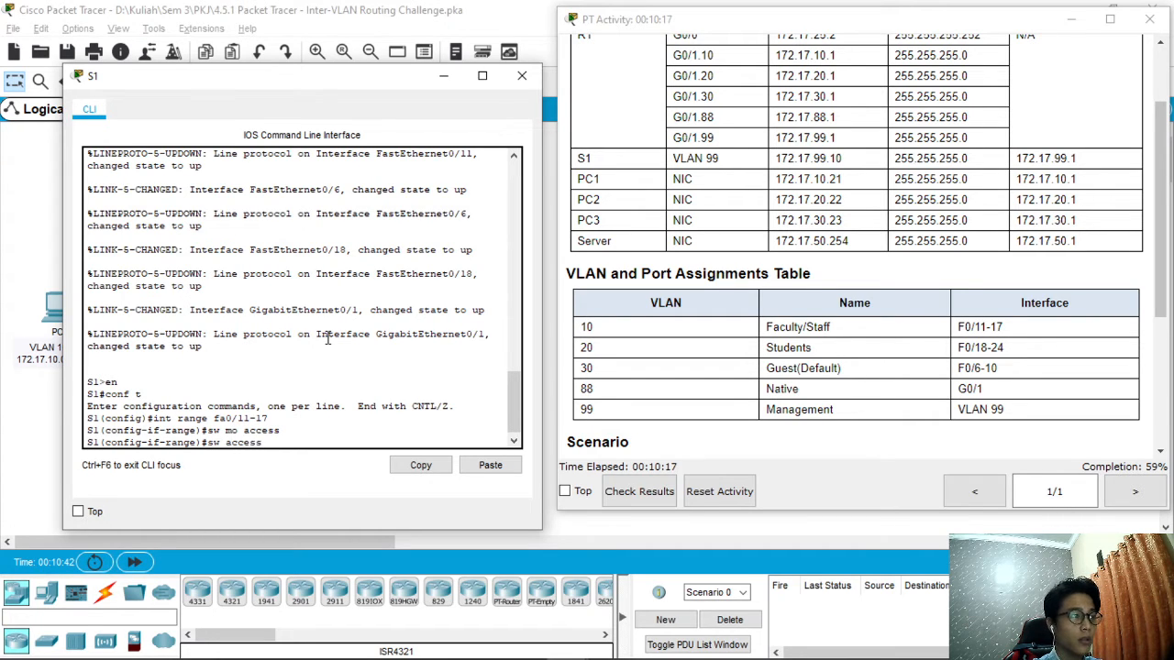
pyautogui.write(' vlan')
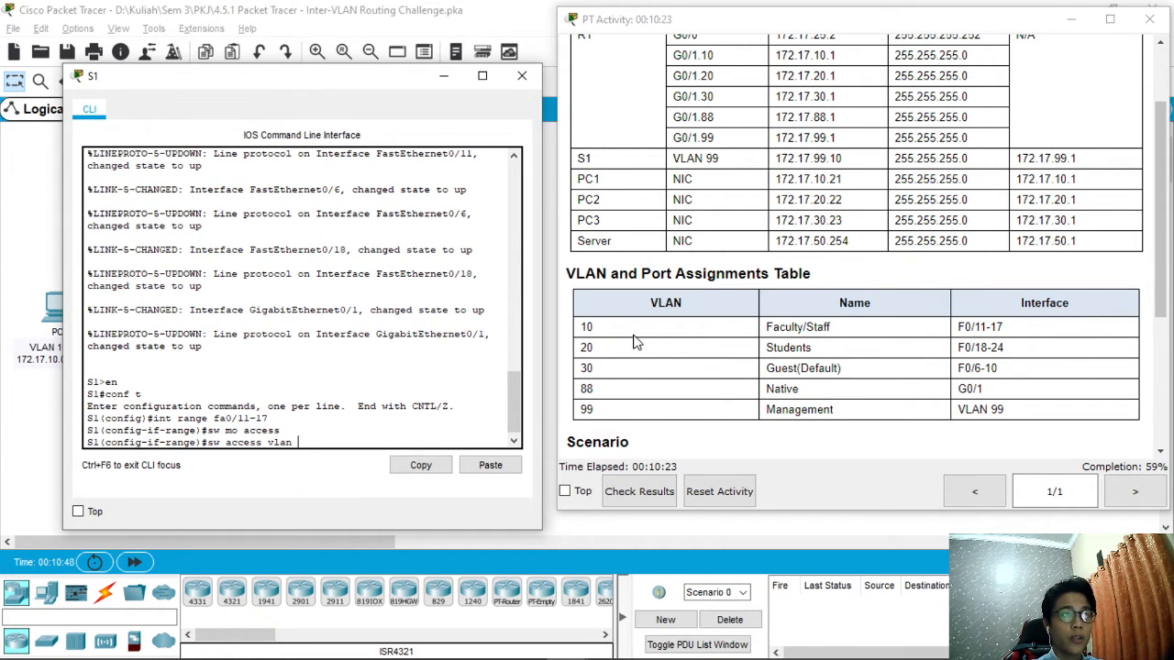
pyautogui.write('1')
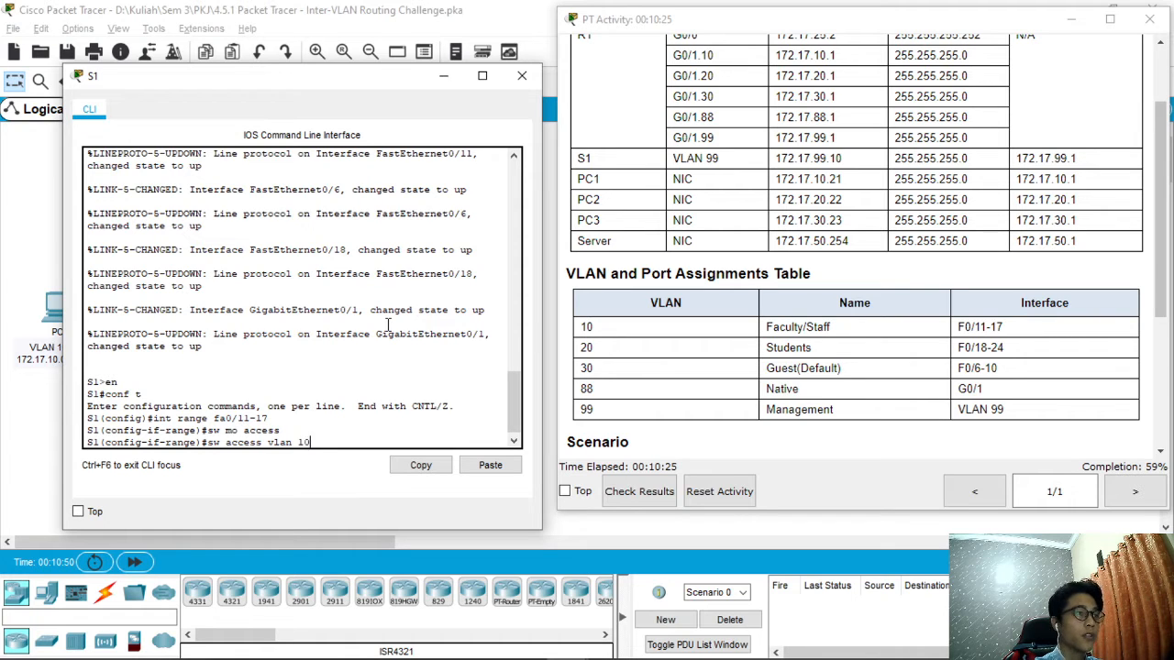
pyautogui.write('0')
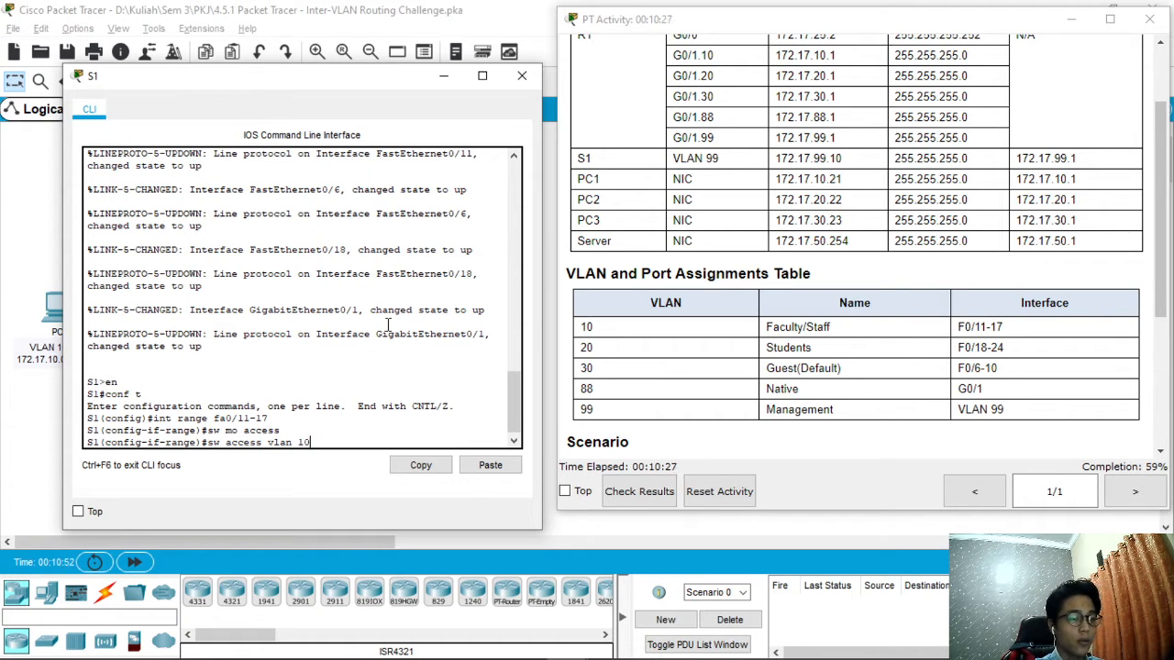
pyautogui.press('Return')
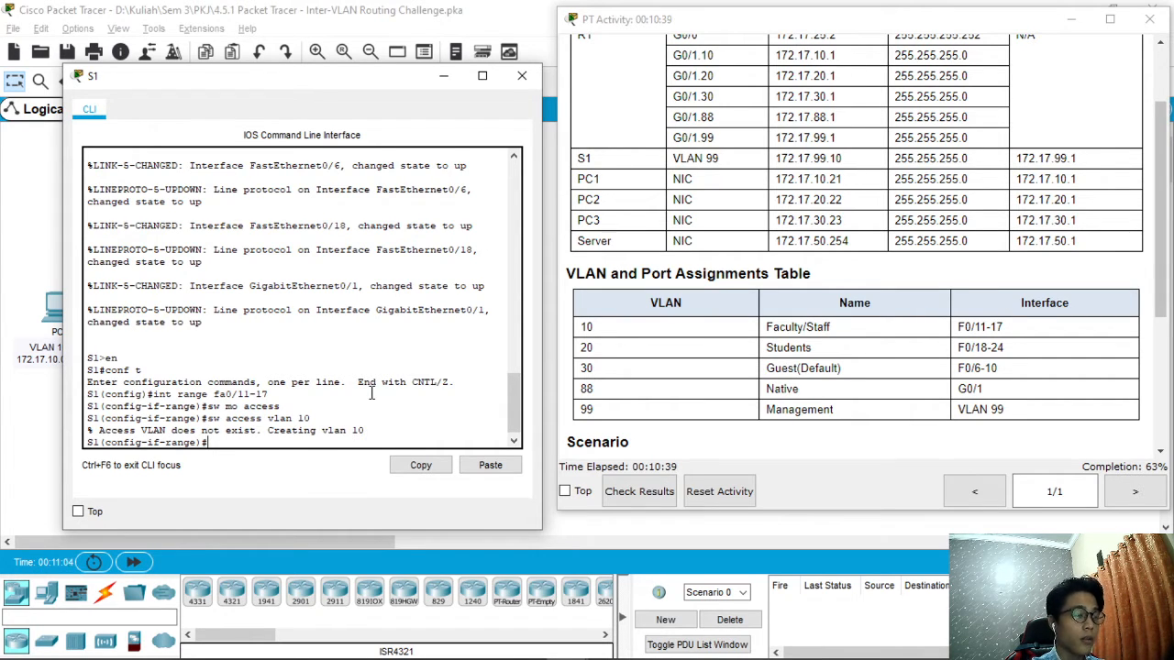
pyautogui.write('no shut')
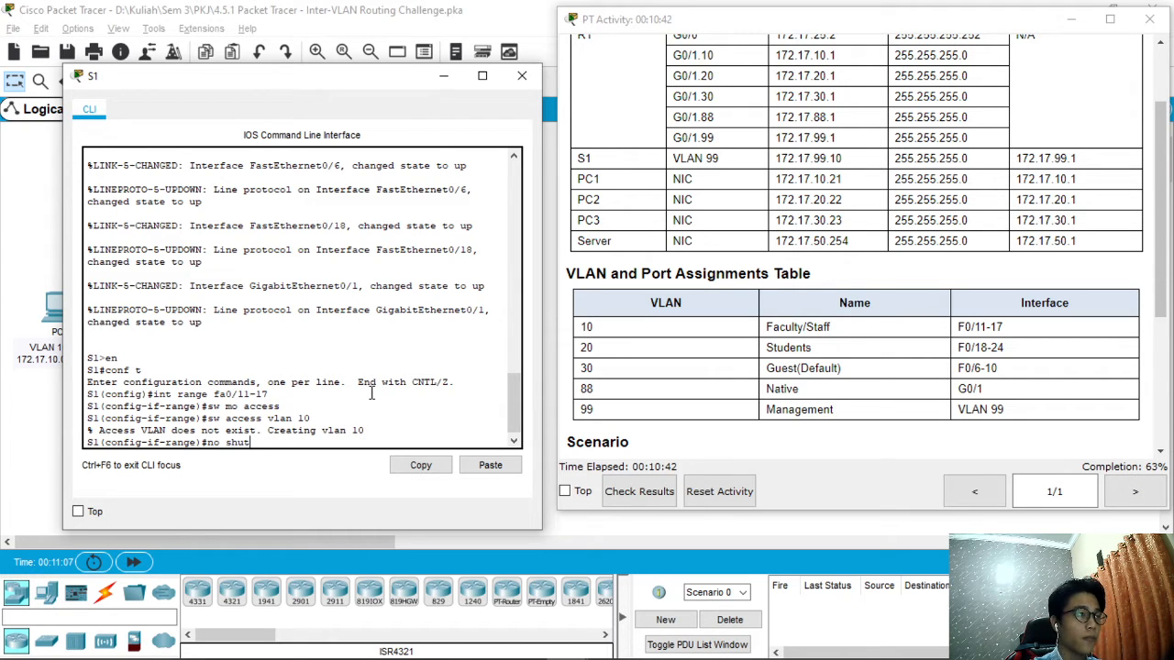
pyautogui.press('Return')
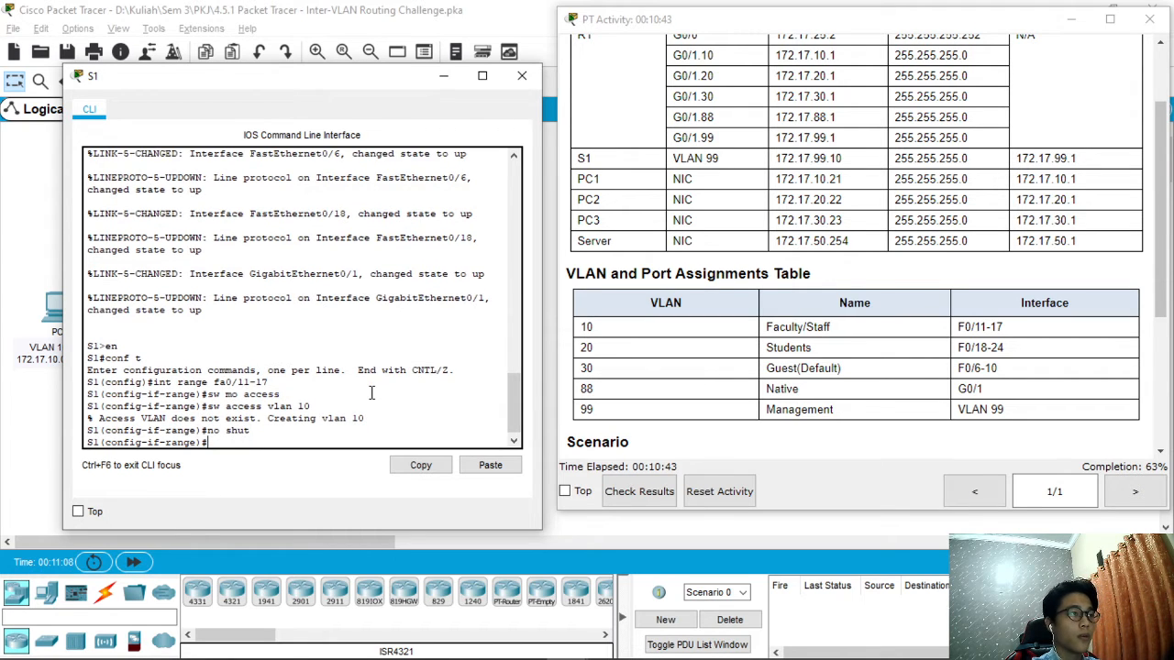
# Step: Select S1's interface range fa0/18-24 and set its ports to access mode
pyautogui.write('int range fa0/11-17')
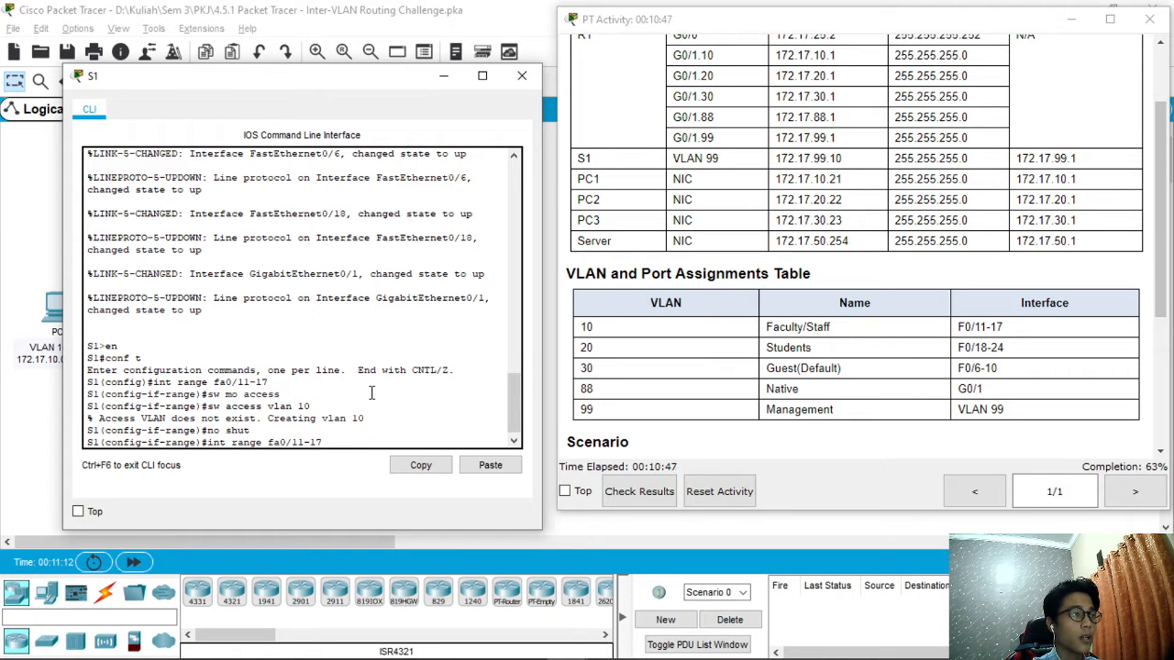
pyautogui.press('BackSpace')
pyautogui.press('BackSpace')
pyautogui.press('BackSpace')
pyautogui.press('BackSpace')
pyautogui.press('BackSpace')
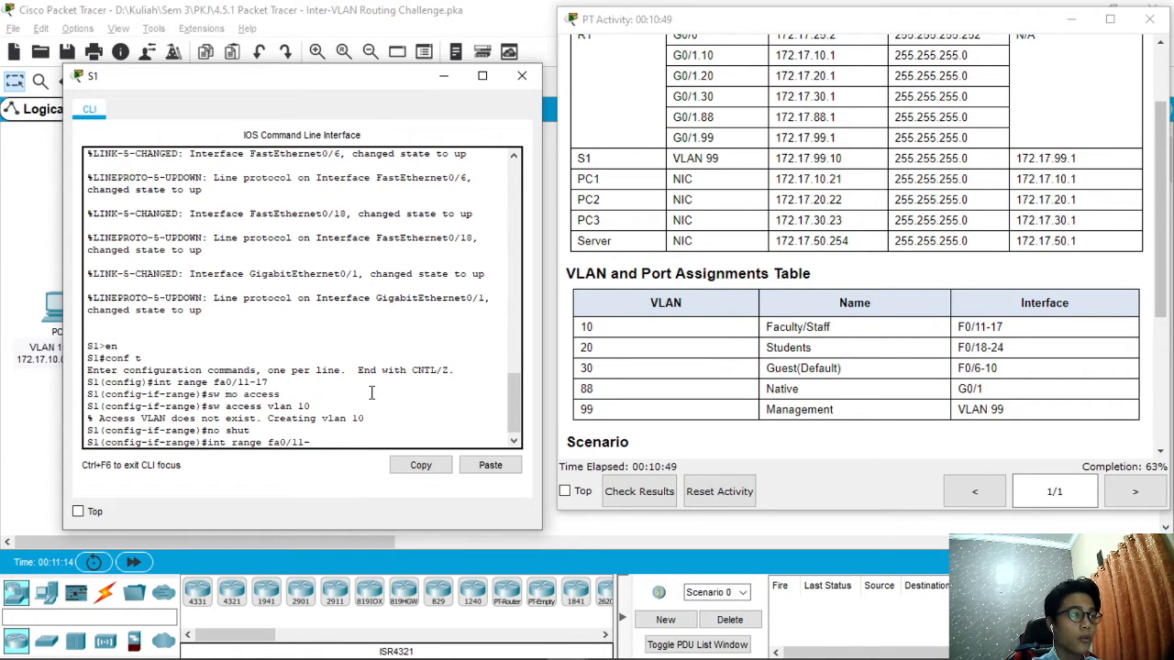
pyautogui.write('18')
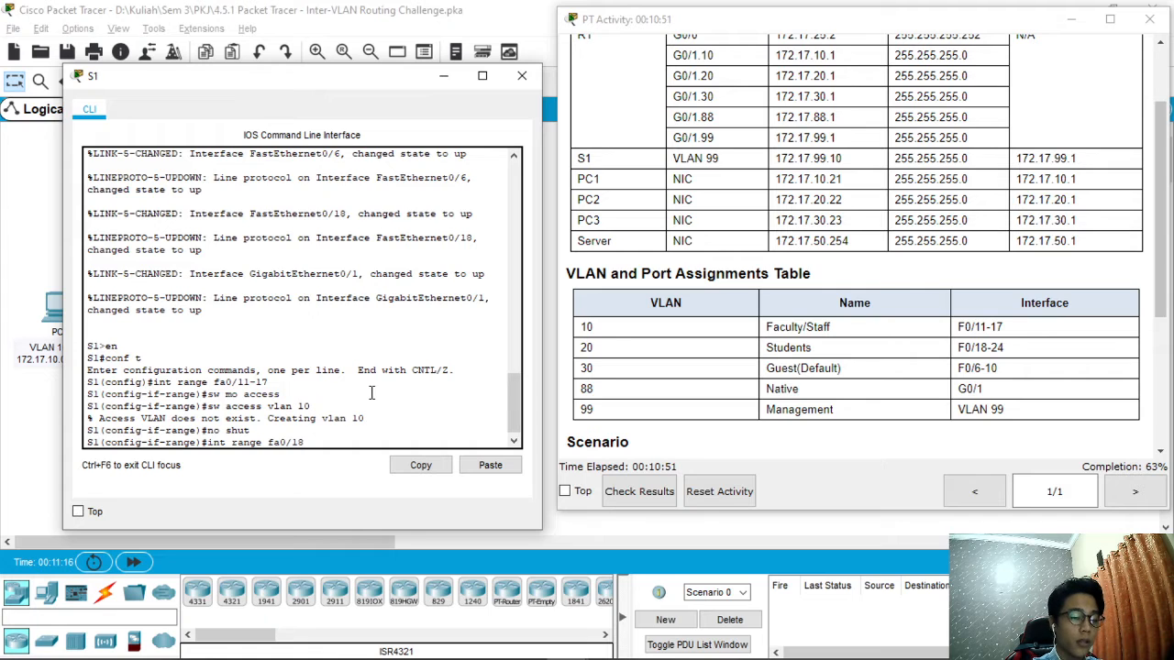
pyautogui.write('-24')
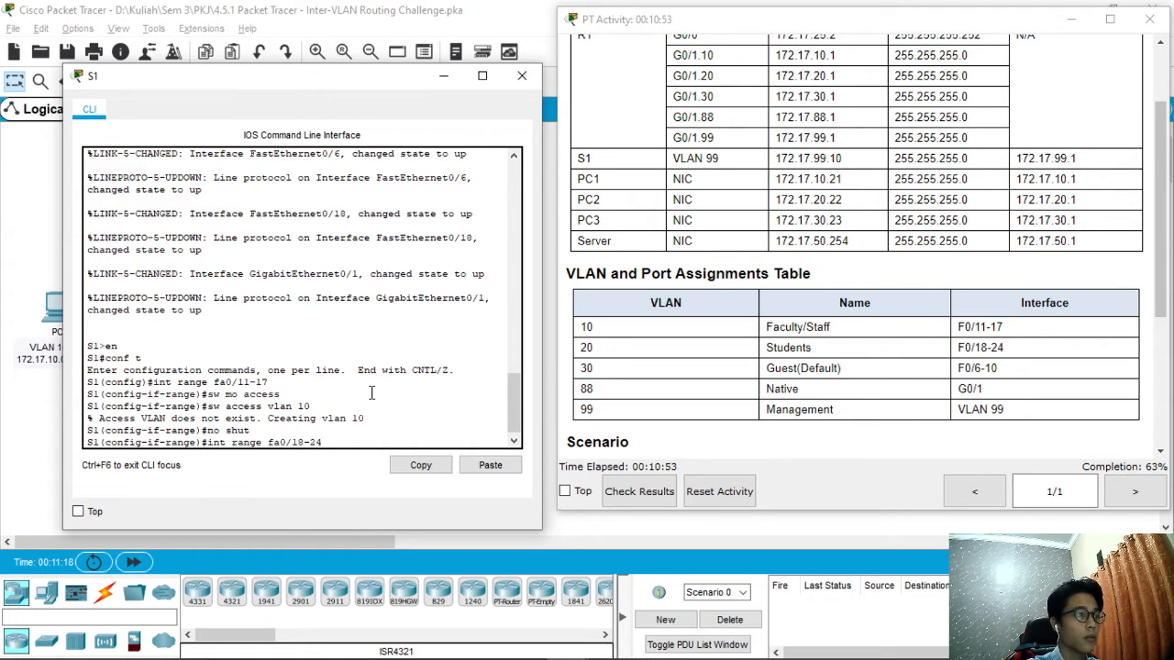
pyautogui.press('Return')
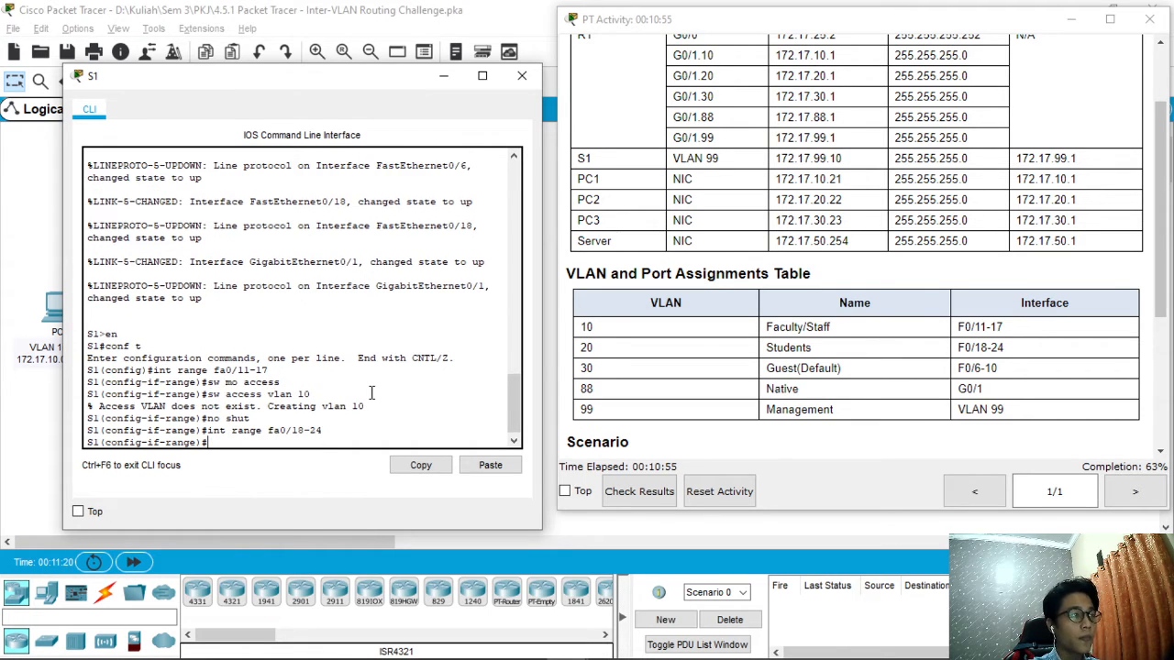
pyautogui.press('Up')
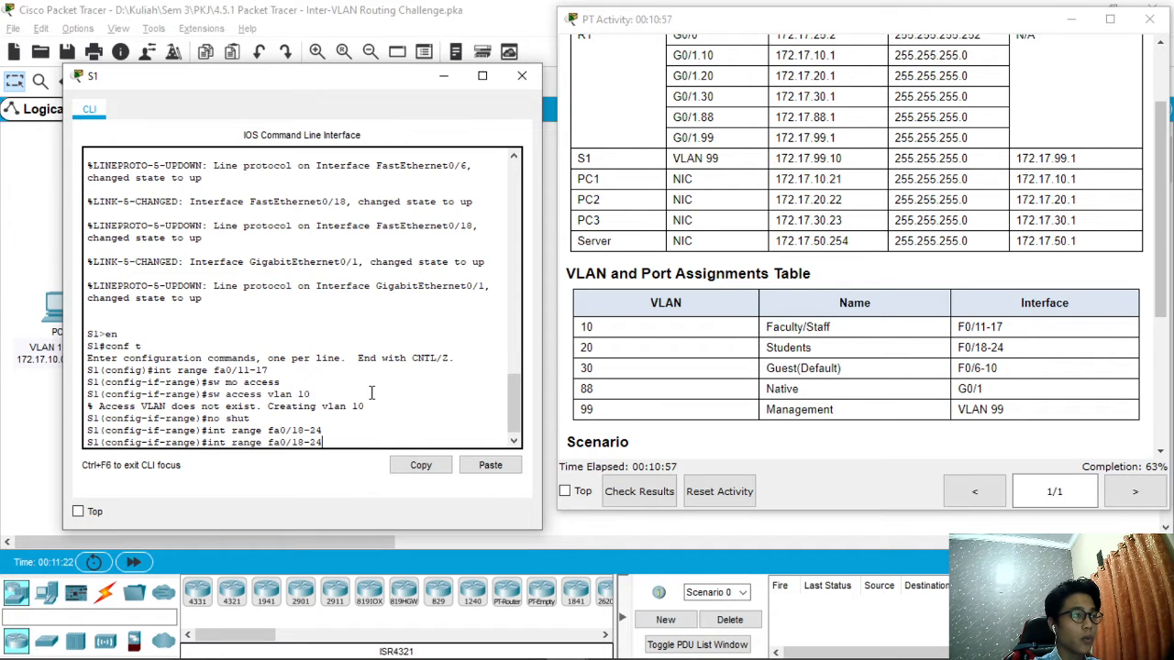
pyautogui.press('Up')
pyautogui.press('Up')
pyautogui.press('Up')
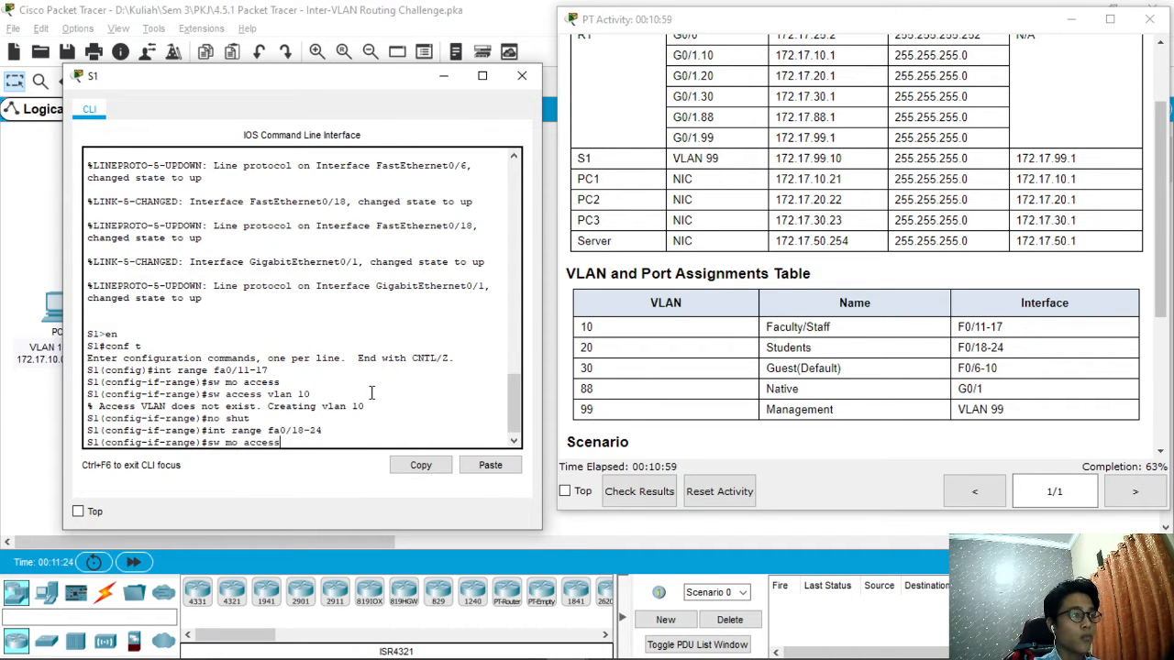
pyautogui.press('Return')
# Step: Assign interface range fa0/18-24 to access VLAN 20
pyautogui.press('Up')
pyautogui.press('Up')
pyautogui.press('Up')
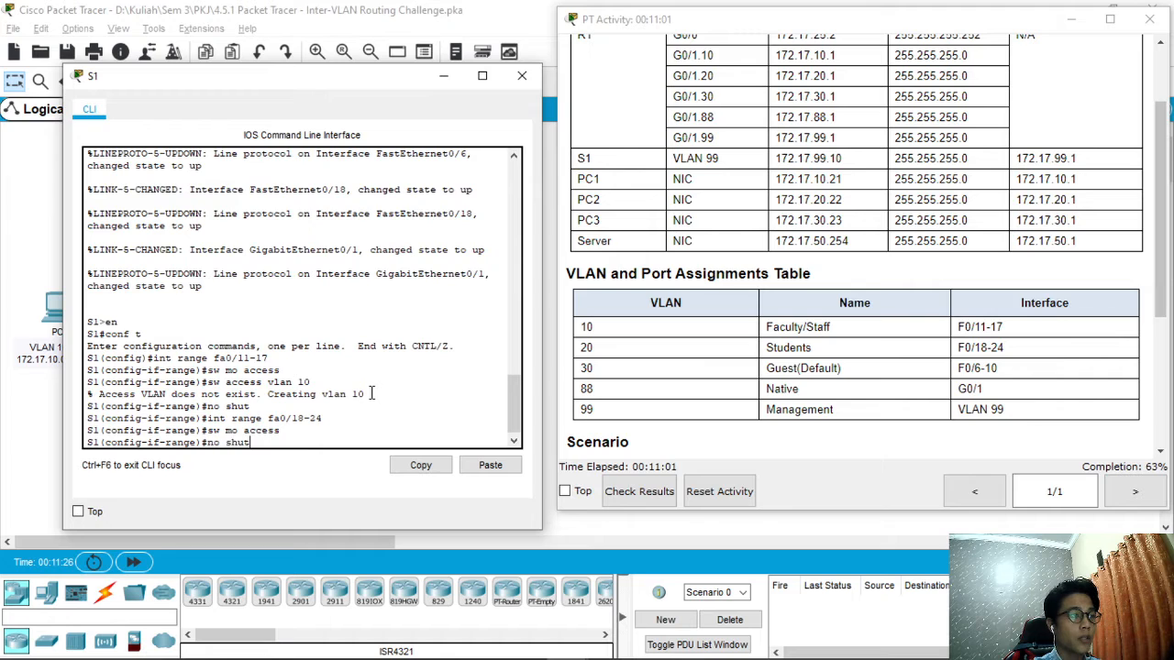
pyautogui.press('Up')
pyautogui.press('BackSpace')
pyautogui.press('BackSpace')
pyautogui.write('2')
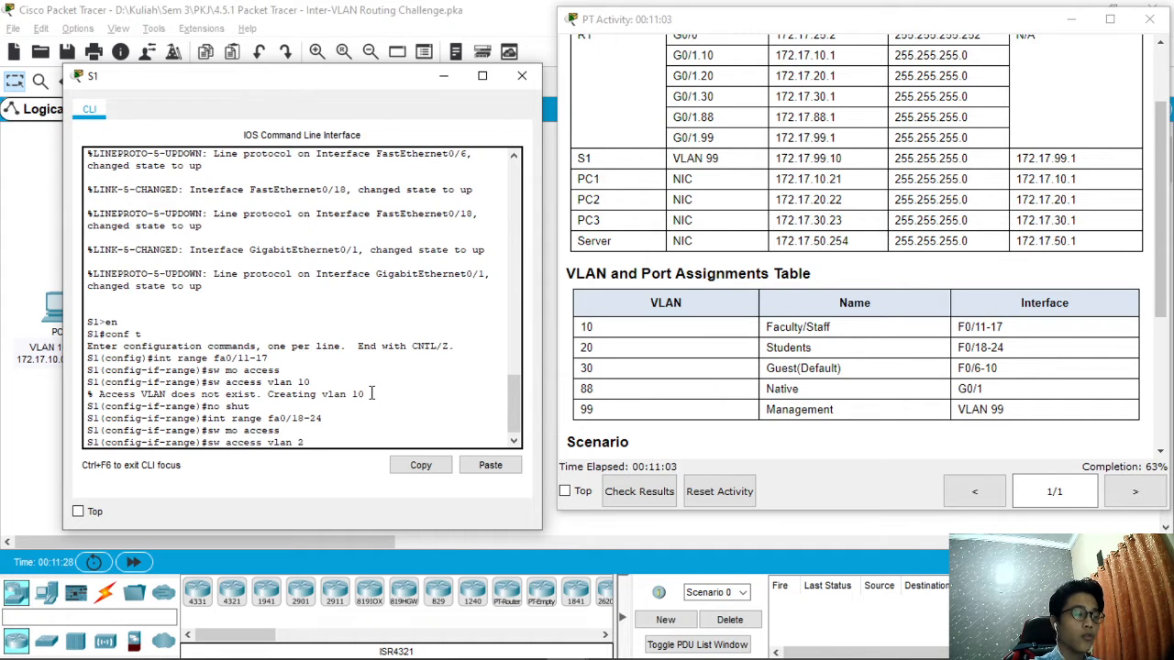
pyautogui.write('0')
pyautogui.press('Return')
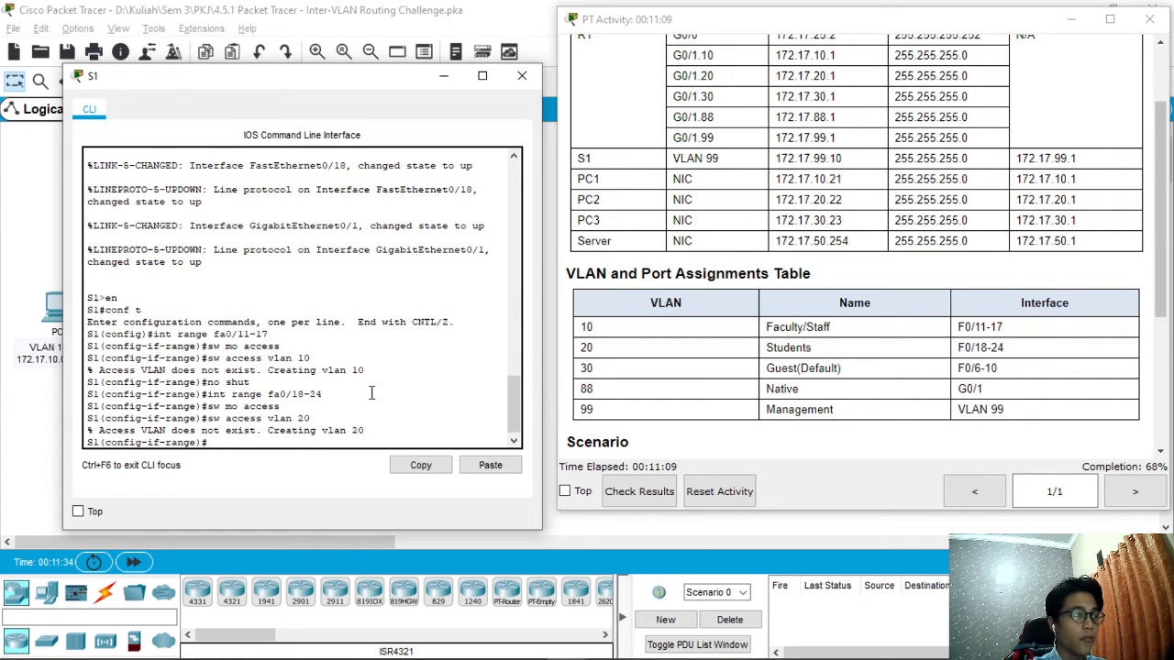
# Step: Select S1's interface range fa0/6-10 and set its ports to access mode
pyautogui.press('Up')
pyautogui.press('Up')
pyautogui.press('Up')
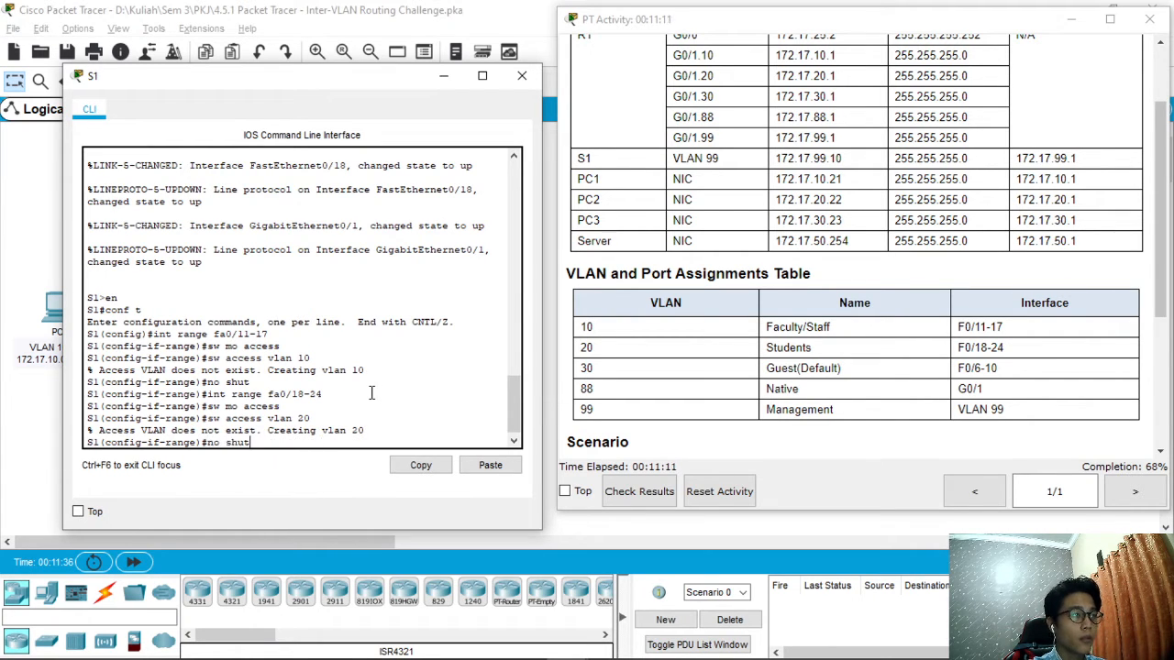
pyautogui.press('BackSpace')
pyautogui.press('BackSpace')
pyautogui.press('BackSpace')
pyautogui.press('BackSpace')
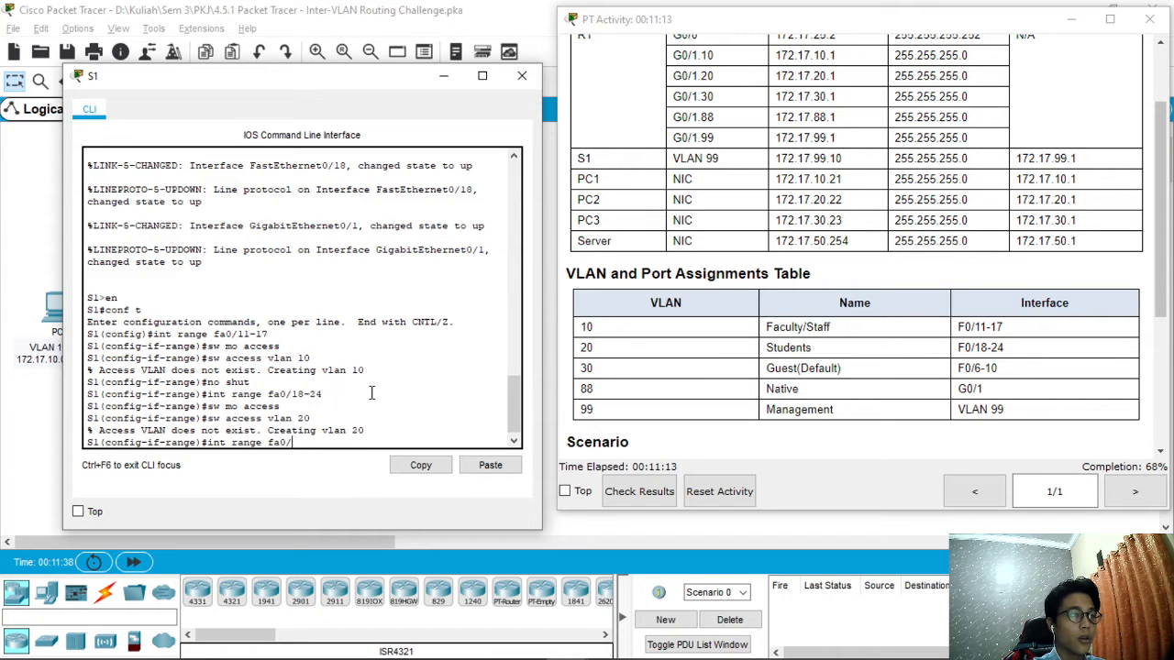
pyautogui.write('6-10')
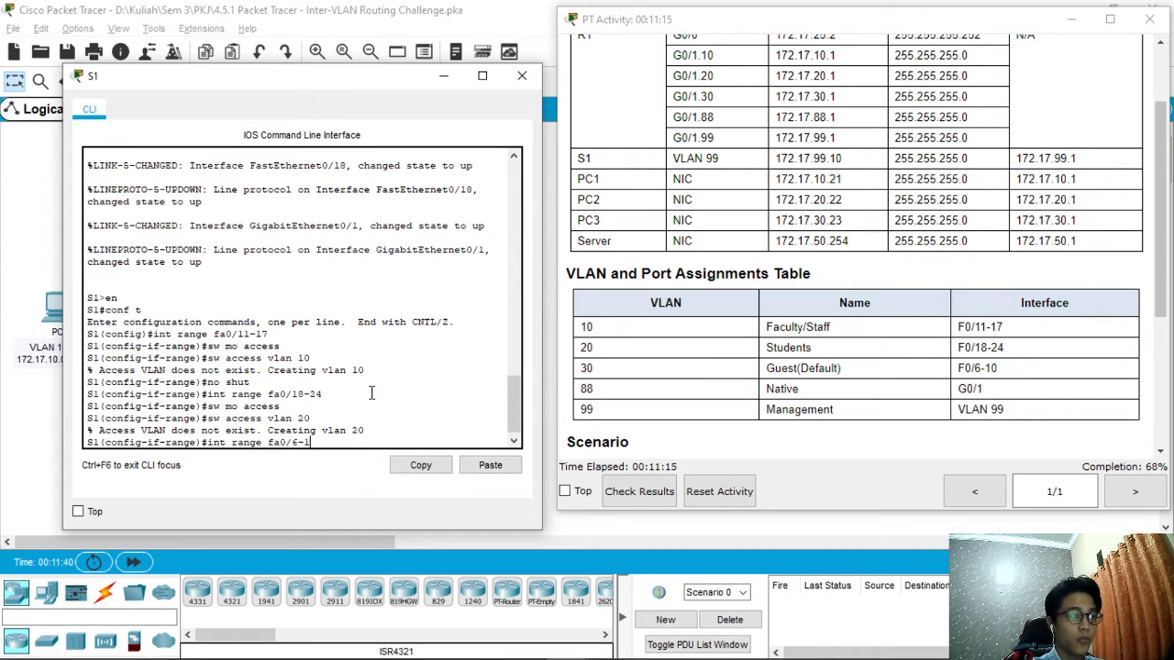
pyautogui.press('Return')
pyautogui.press('Up')
pyautogui.press('Up')
pyautogui.press('Up')
pyautogui.press('Up')
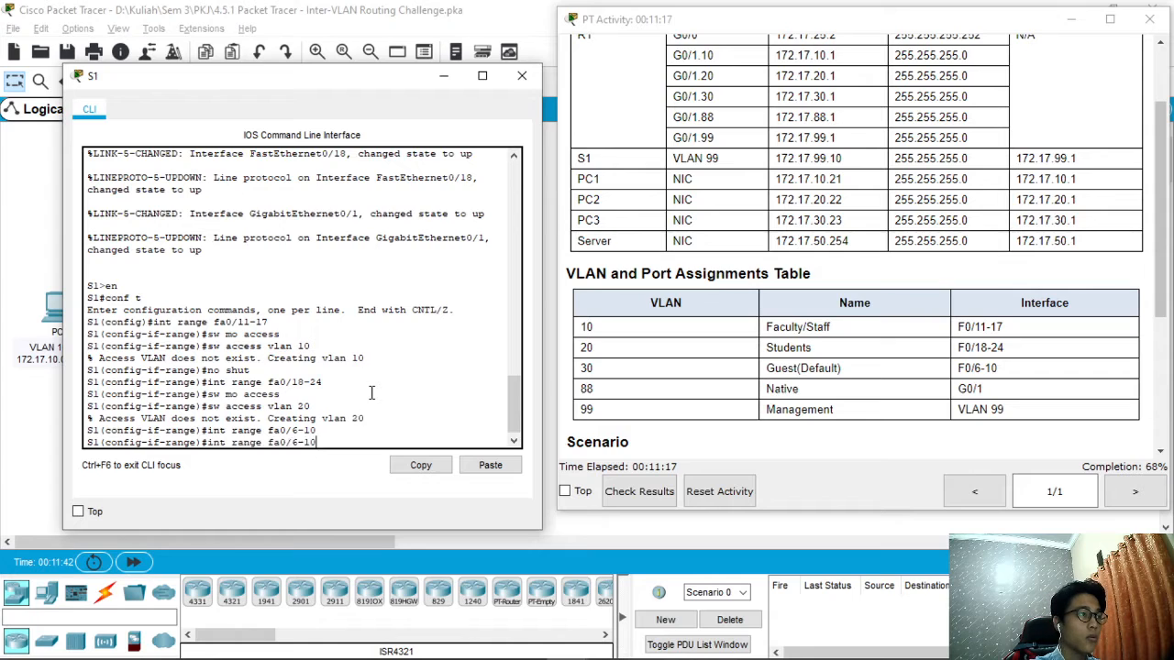
pyautogui.press('Down')
pyautogui.press('Return')
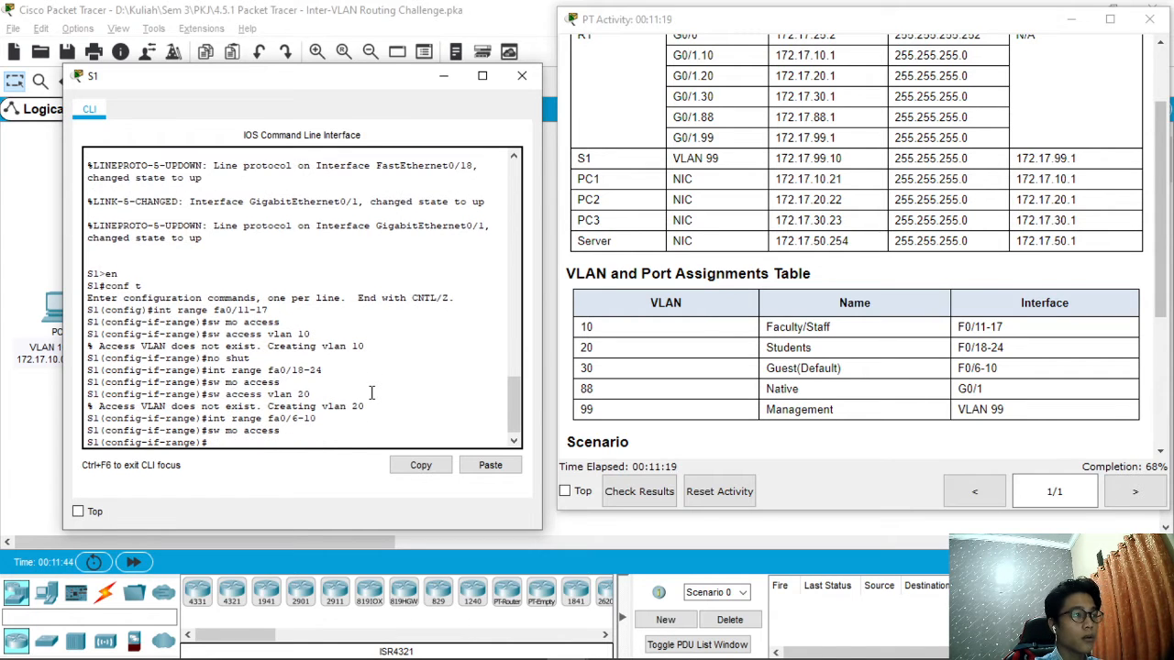
# Step: Assign interface range fa0/6-10 to access VLAN 30
pyautogui.press('Up')
pyautogui.press('Up')
pyautogui.press('Up')
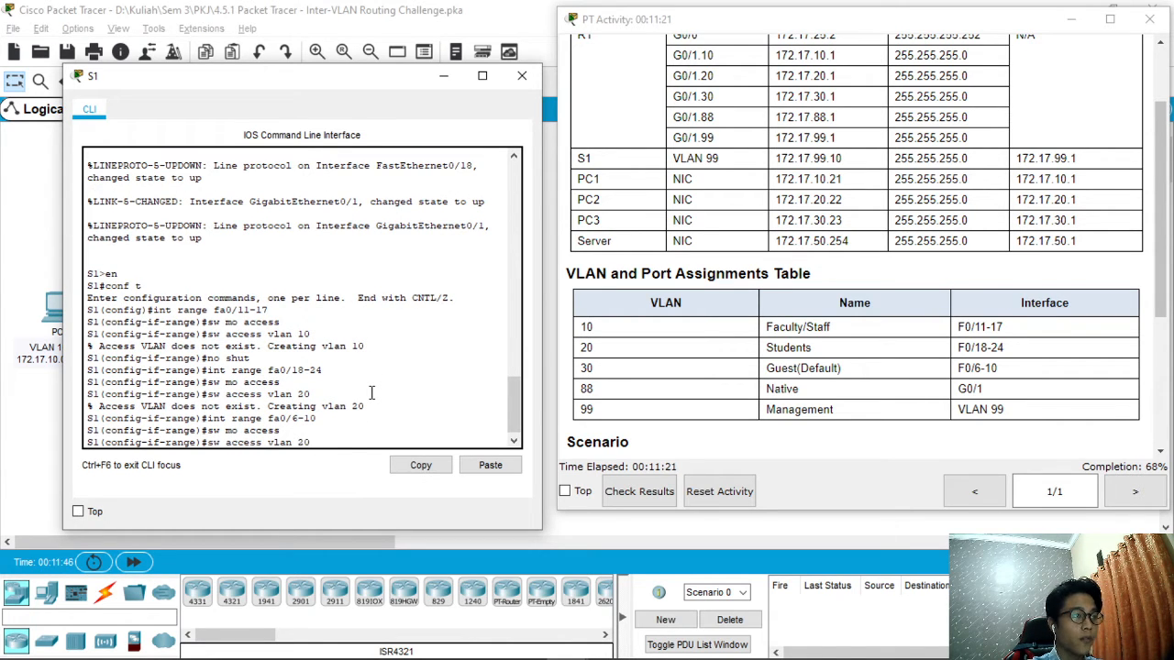
pyautogui.press('BackSpace')
pyautogui.press('BackSpace')
pyautogui.write('30')
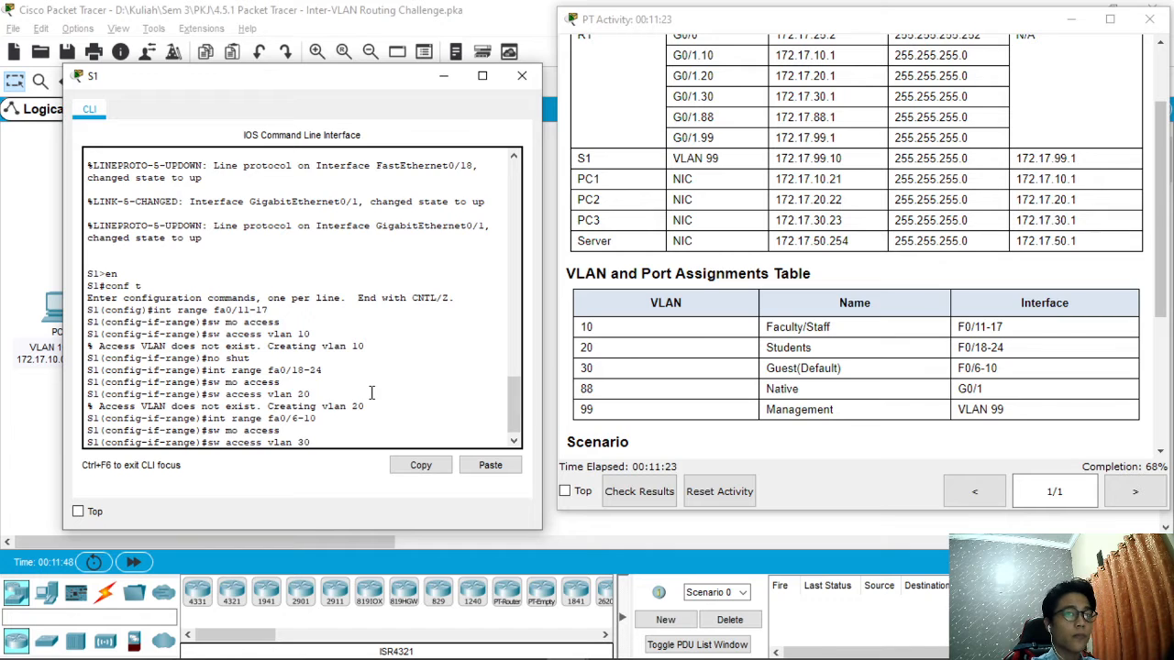
pyautogui.press('Return')
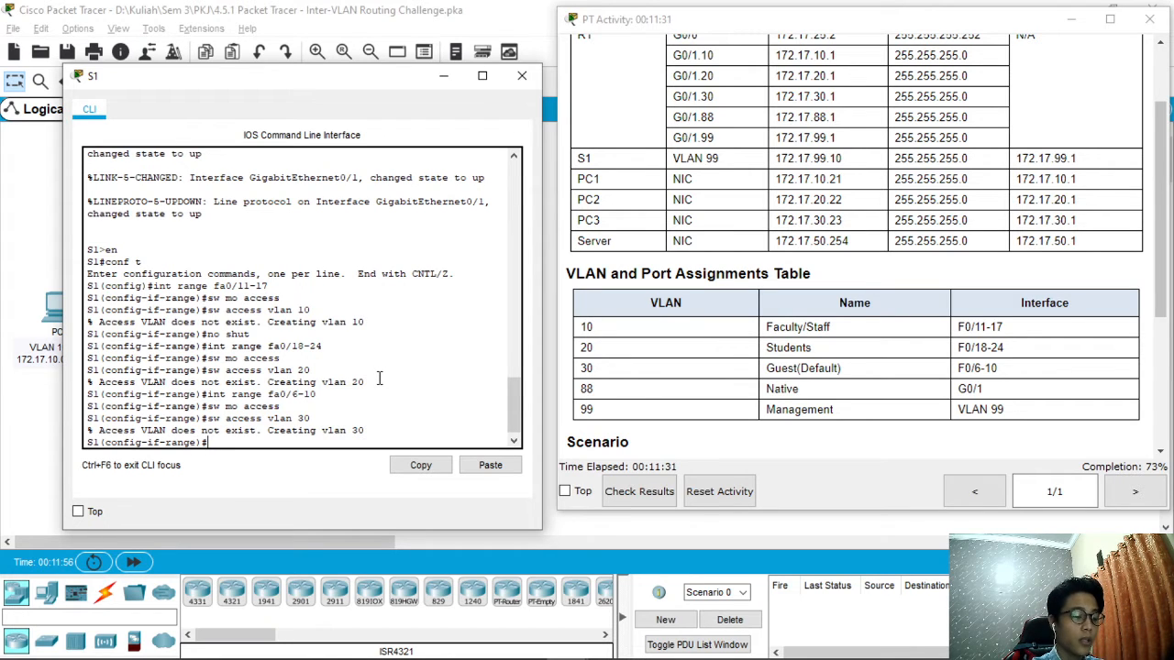
# Step: Exit S1's configuration and privileged modes and reopen the console at the user EXEC prompt
pyautogui.write('ex')
pyautogui.press('Return')
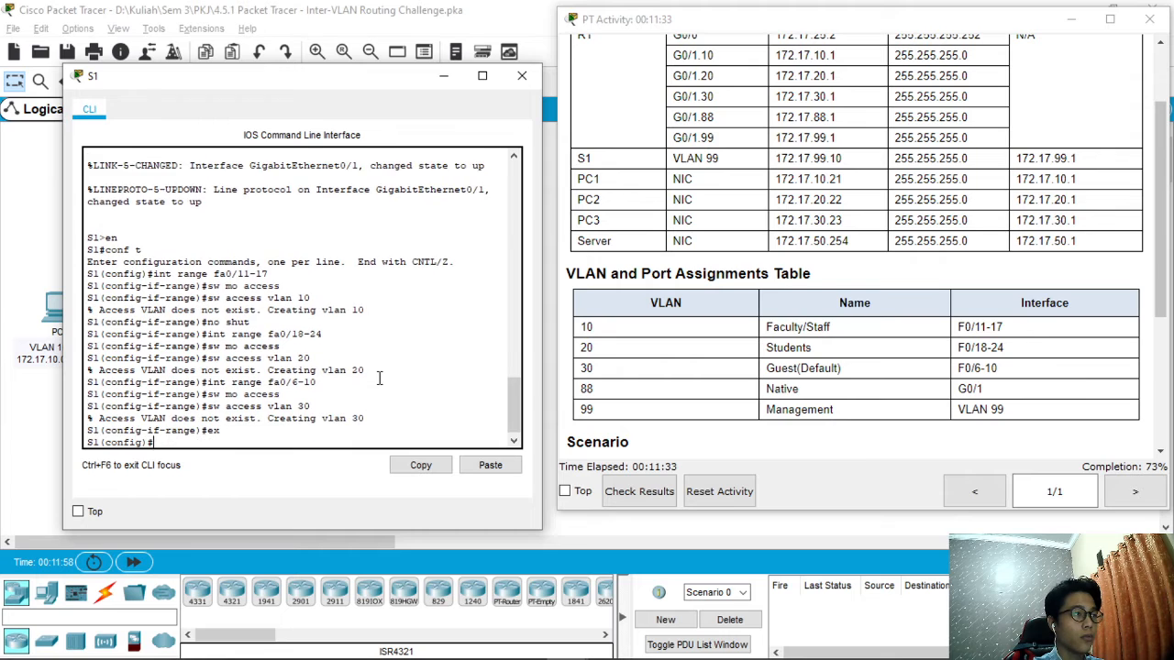
pyautogui.write('ex')
pyautogui.press('Return')
pyautogui.press('Return')
pyautogui.write('ex')
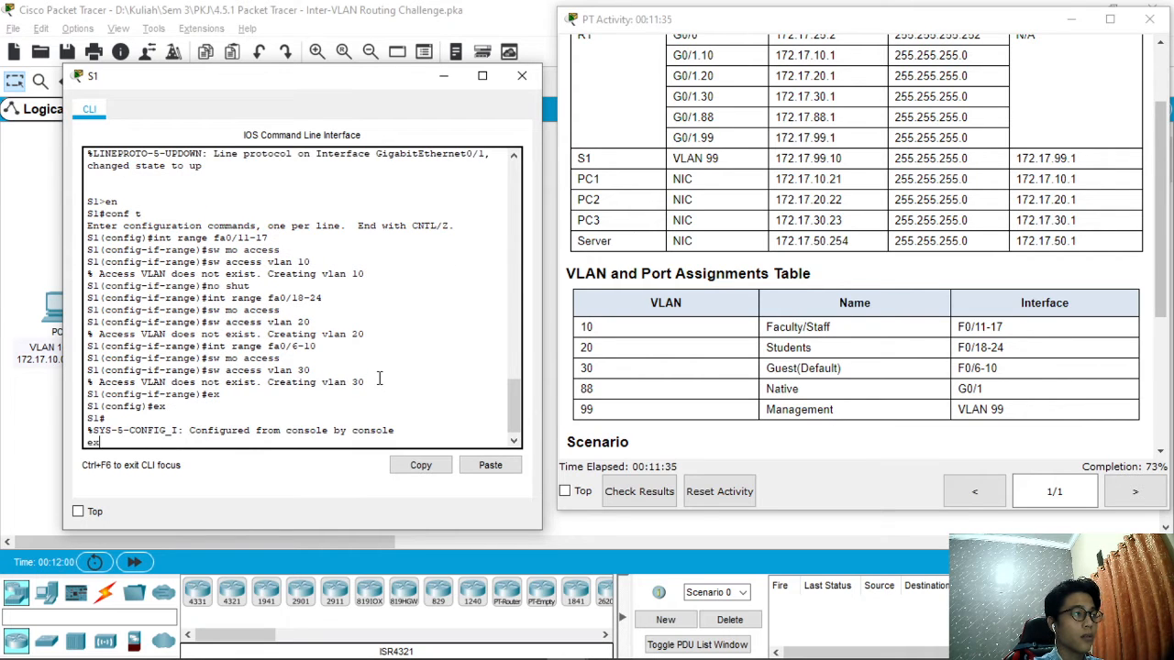
pyautogui.press('Return')
pyautogui.press('Return')
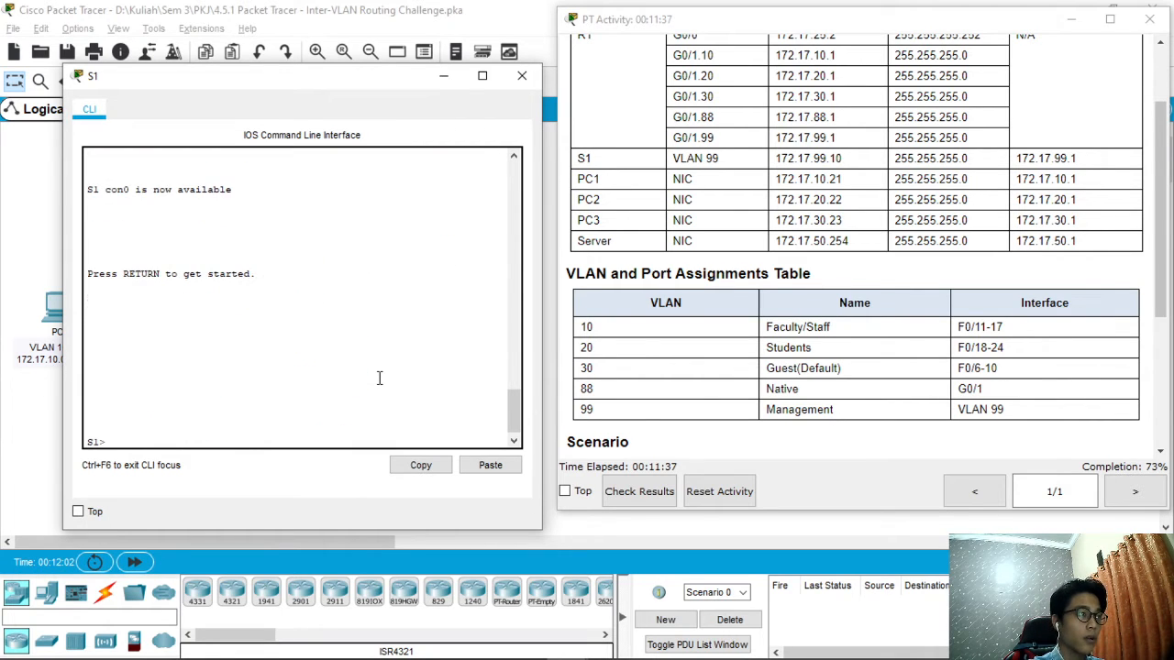
# Step: Display S1's brief VLAN listing with show vlan brief and widen the CLI window to read it
pyautogui.write('show ')
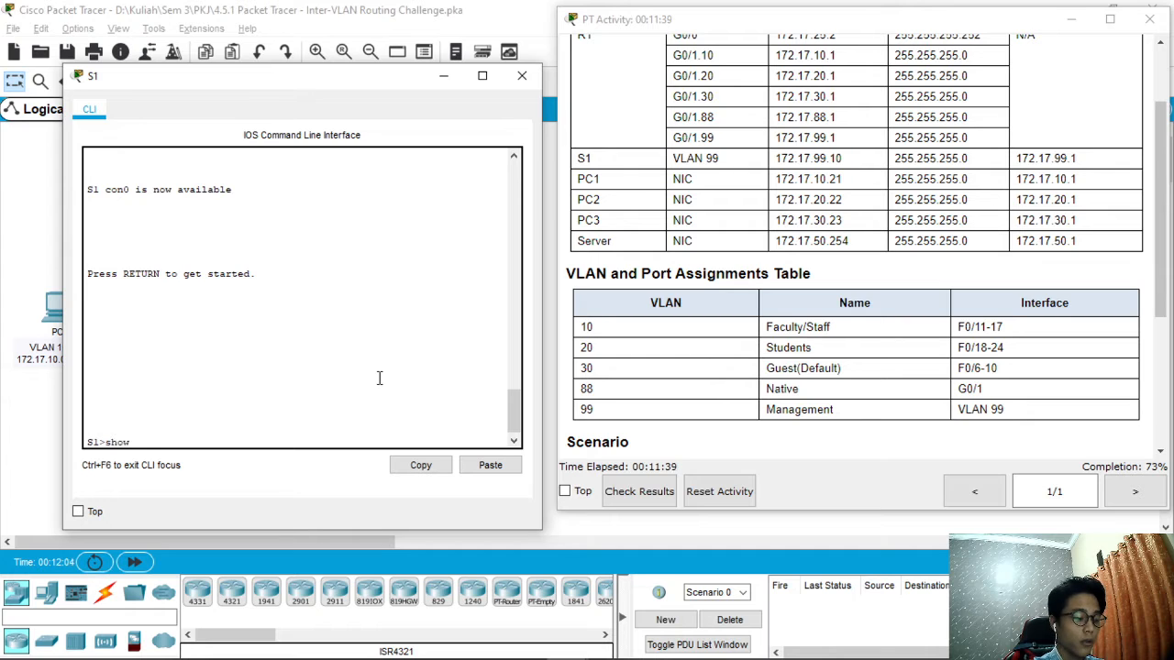
pyautogui.write('vlan brie')
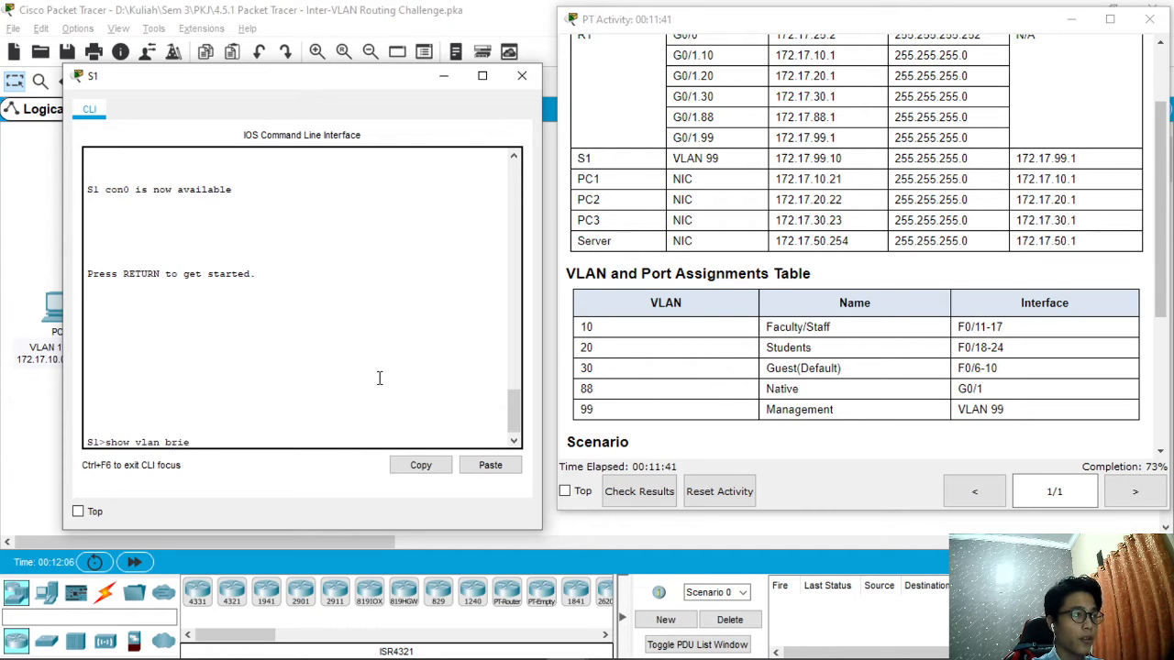
pyautogui.write('f')
pyautogui.press('Return')
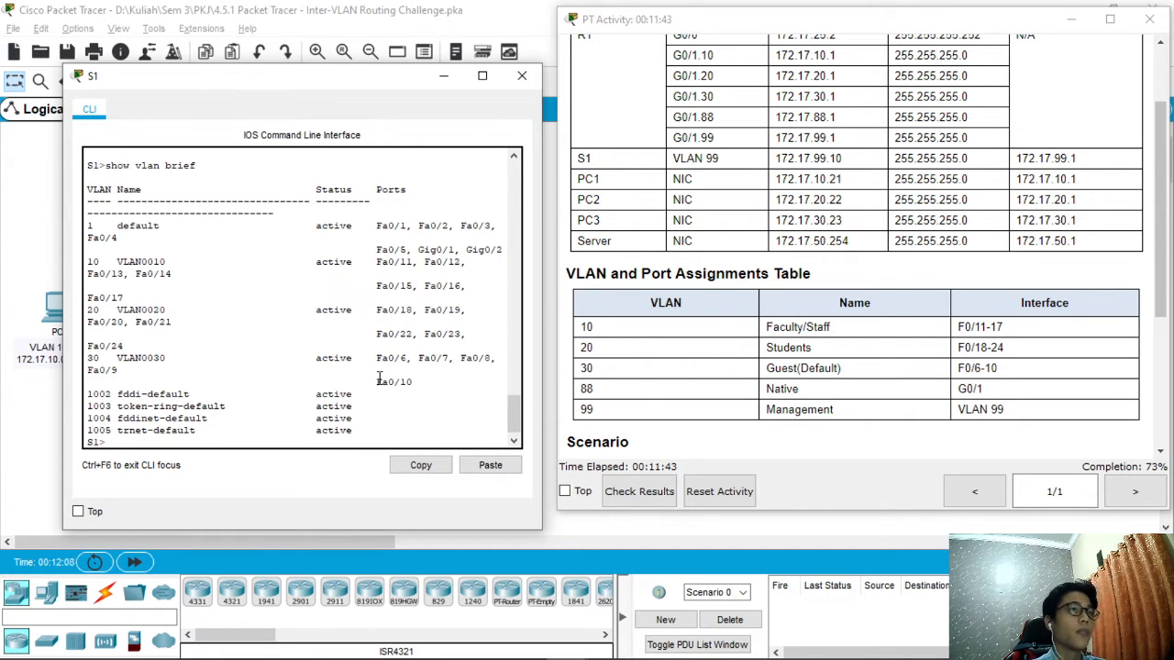
pyautogui.moveTo(542, 291); pyautogui.dragTo(640, 321)
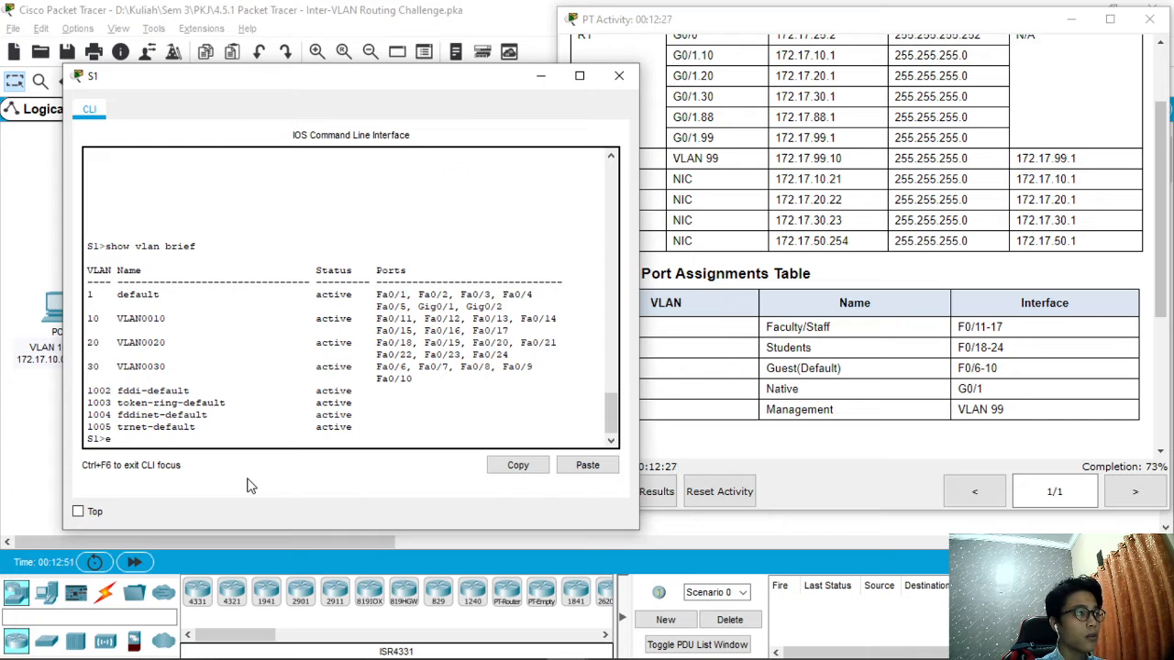
# Step: Enter global configuration mode on S1 and shut down the unused interface g0/2
pyautogui.write('n')
pyautogui.press('Return')
pyautogui.write('co')
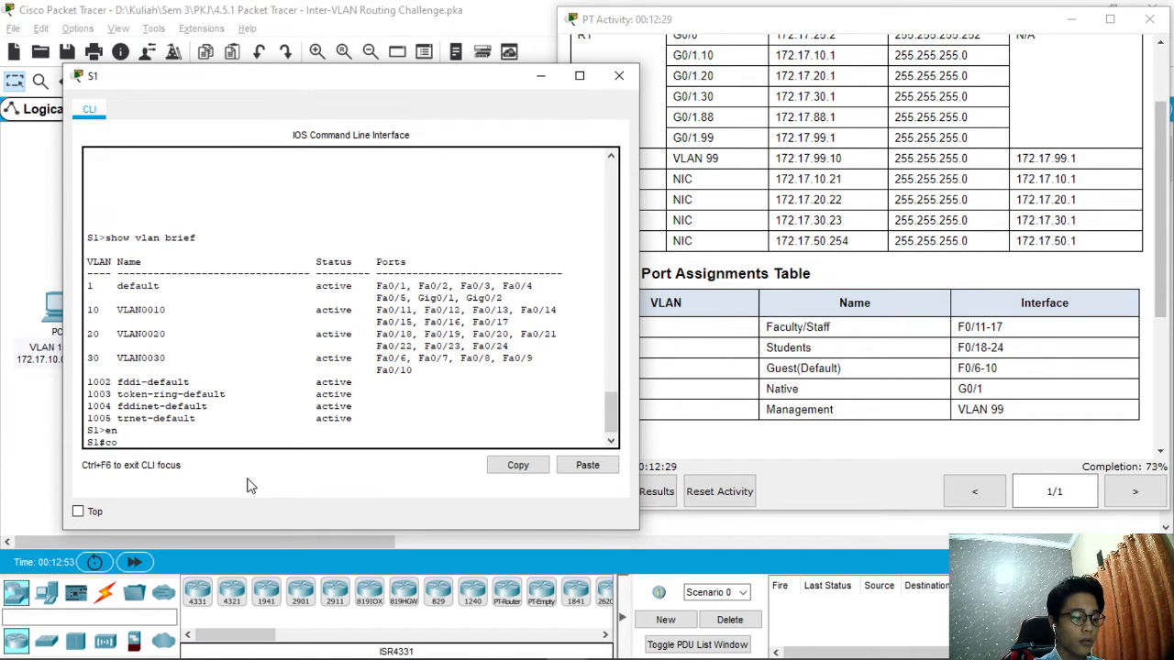
pyautogui.write('nf t')
pyautogui.press('Return')
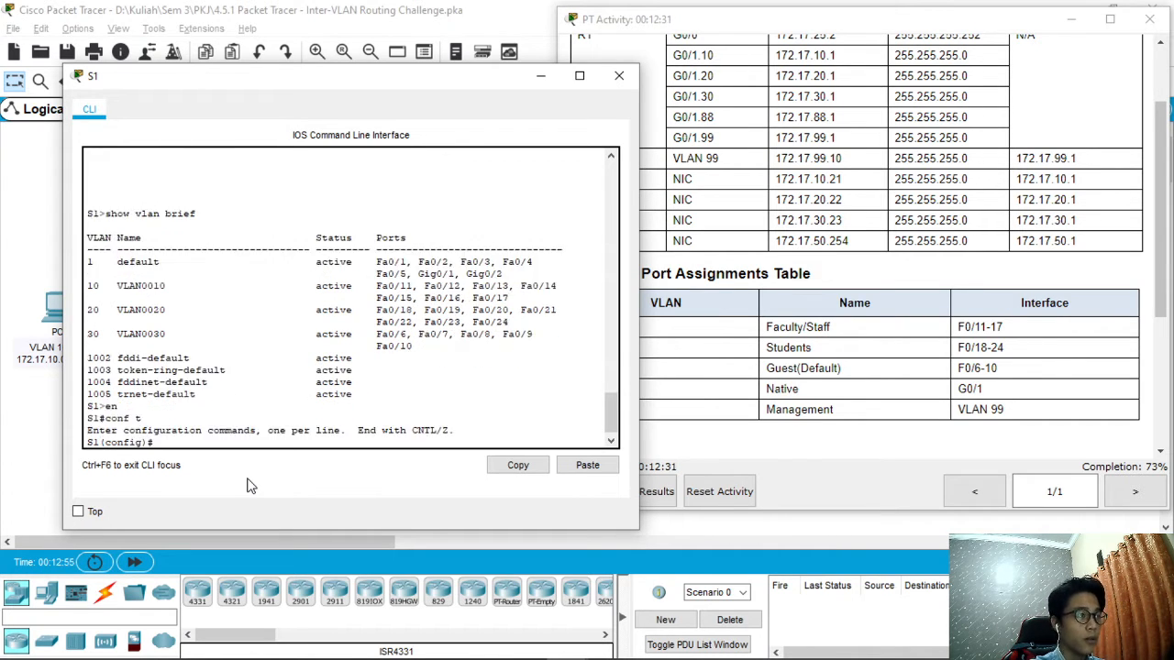
pyautogui.write('int')
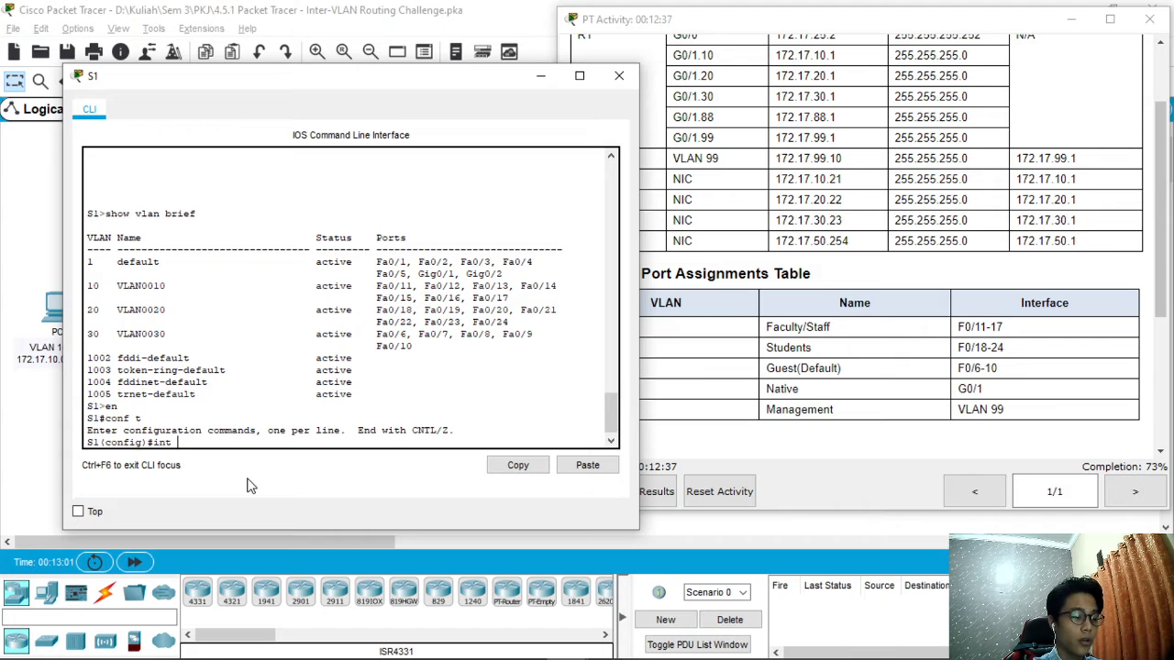
pyautogui.write('g0')
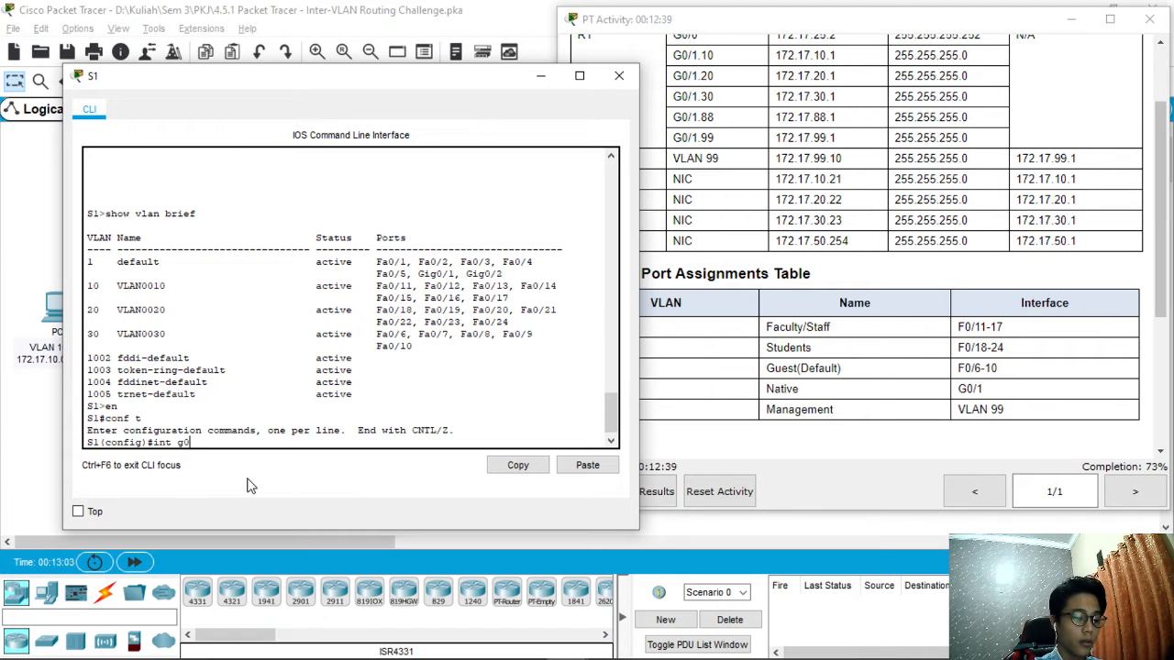
pyautogui.write('/2')
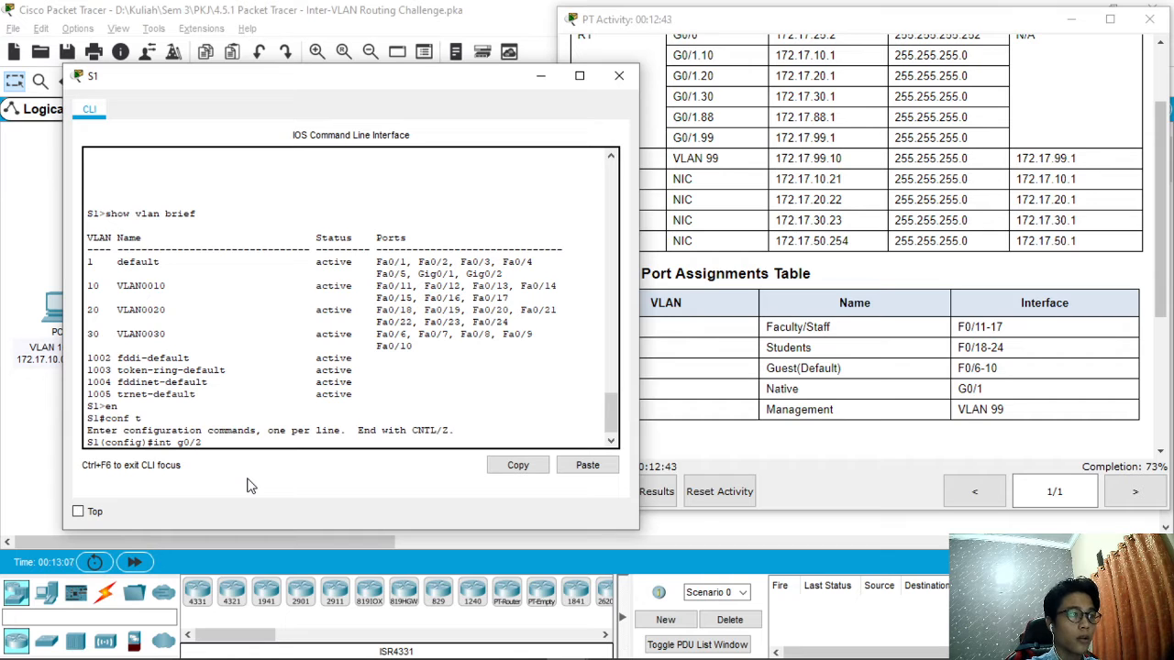
pyautogui.press('Return')
pyautogui.write('shu')
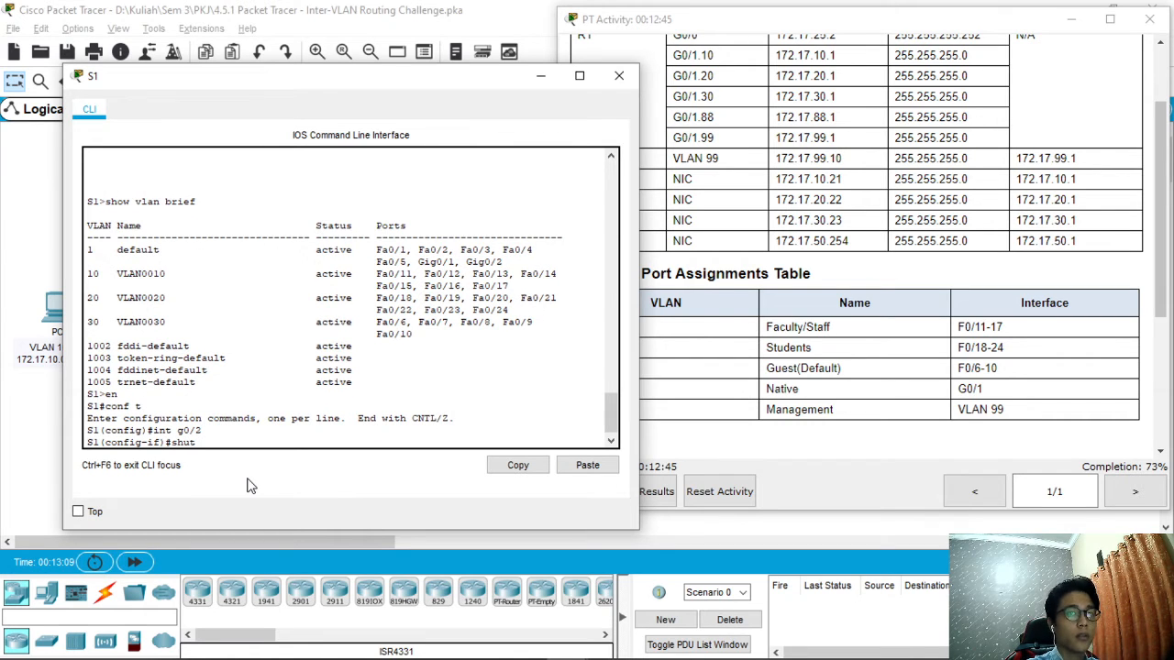
pyautogui.write('t')
pyautogui.press('Return')
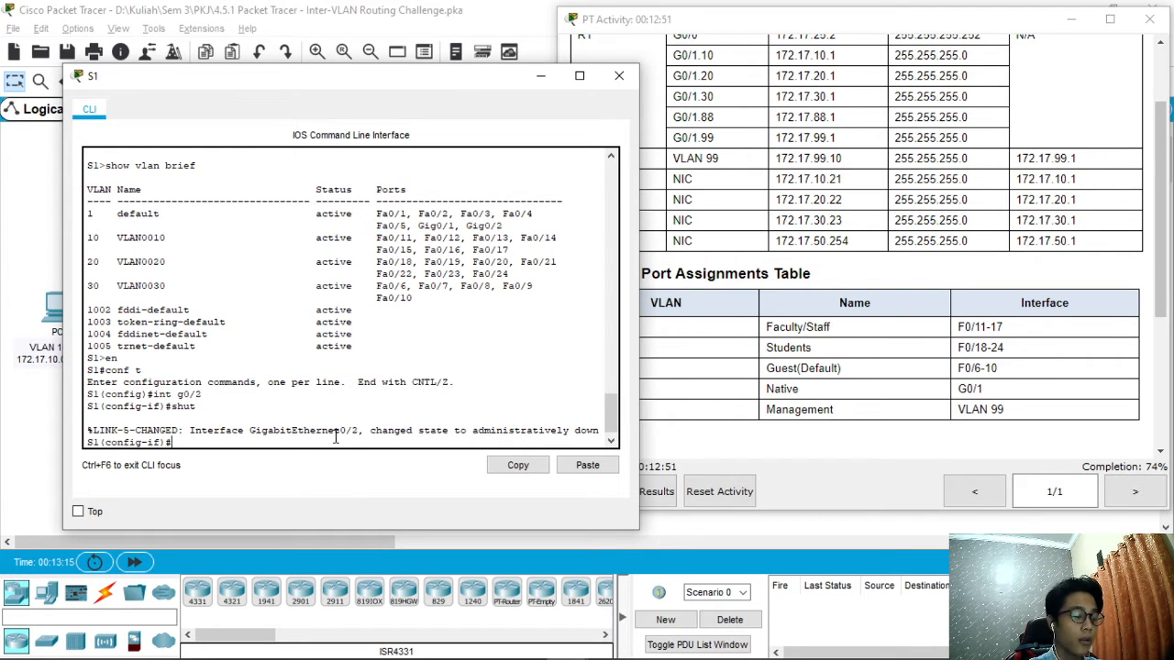
# Step: Shut down S1's unused interface range fa0/1-5
pyautogui.write('int')
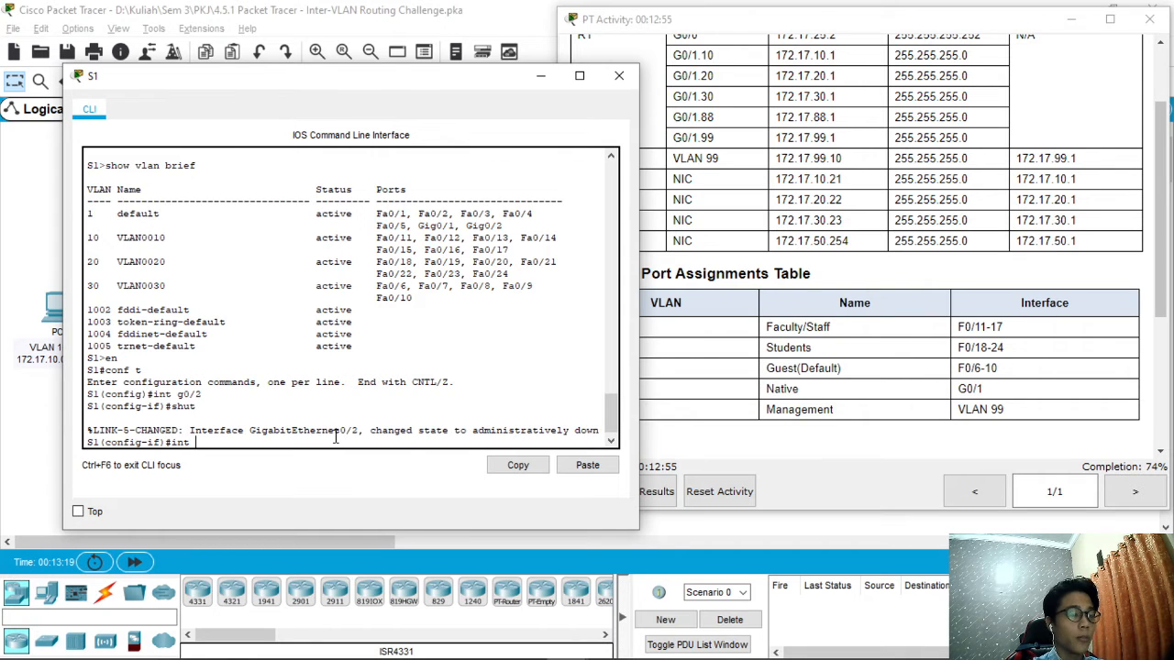
pyautogui.write(' range ')
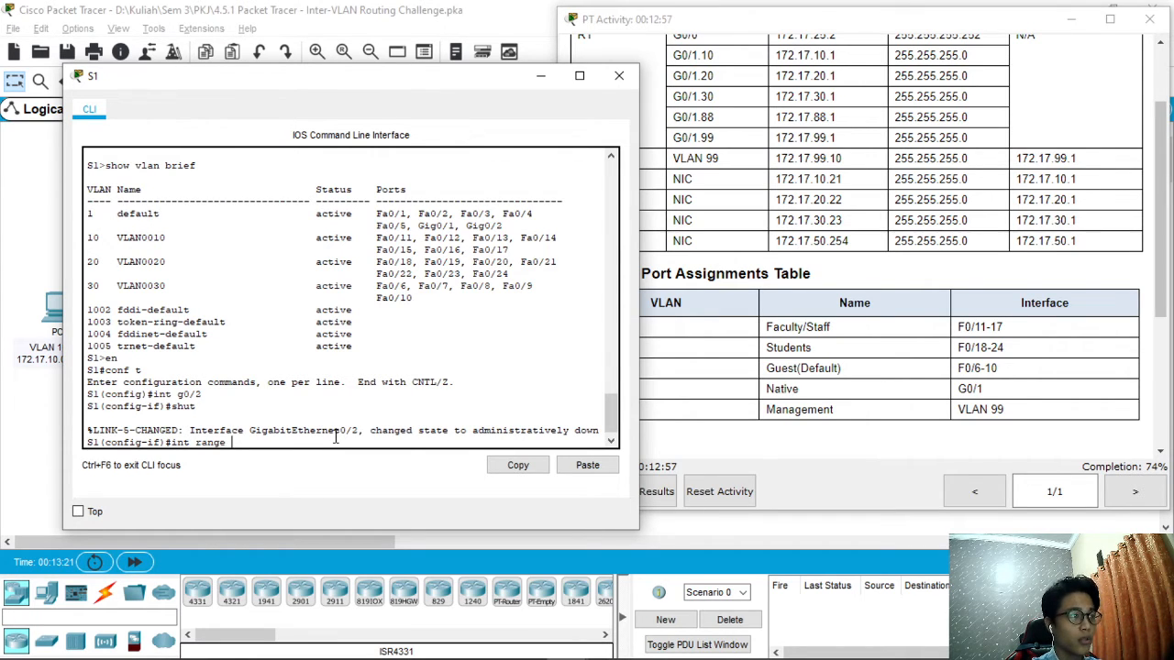
pyautogui.write('fa0/1')
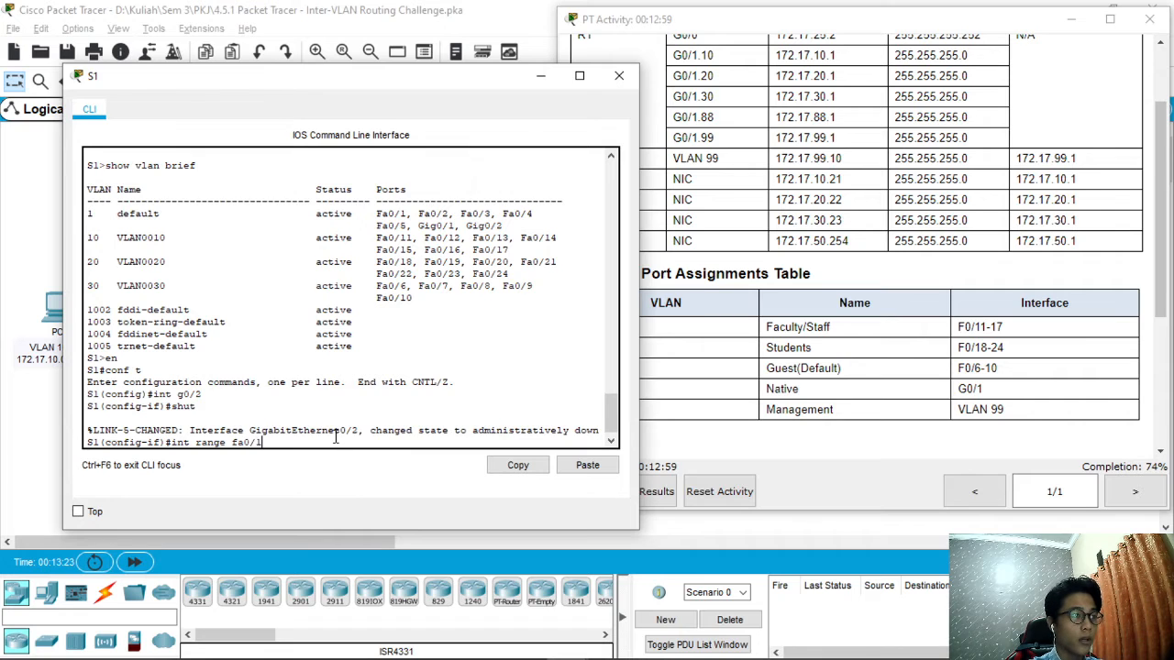
pyautogui.write('-')
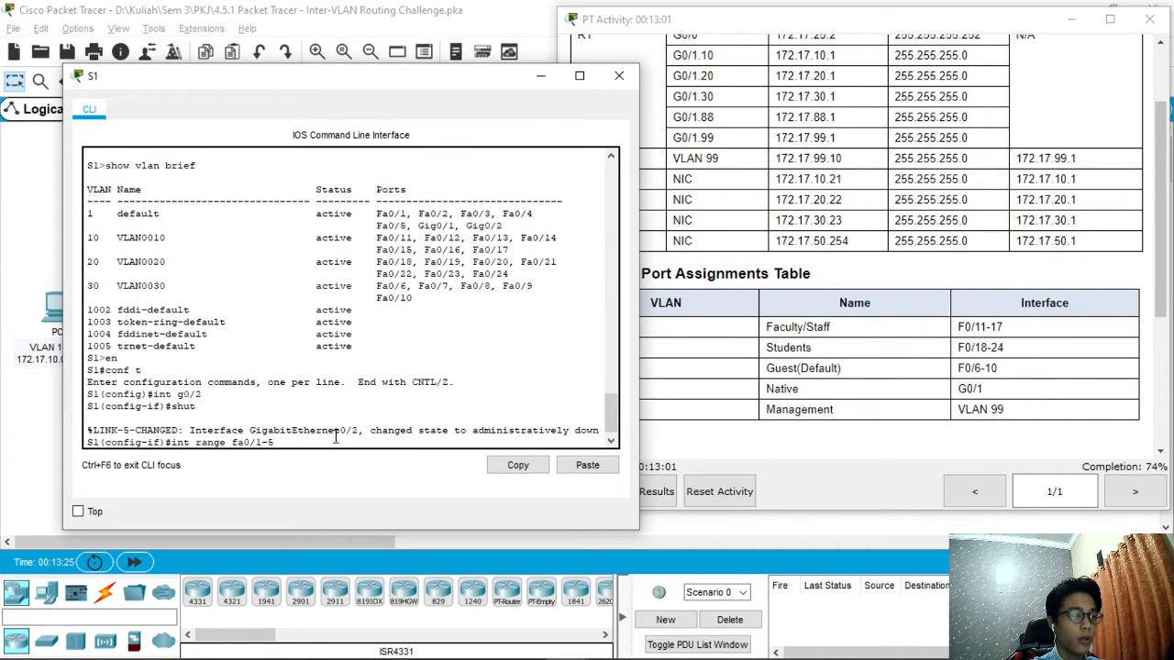
pyautogui.write('5')
pyautogui.press('Return')
pyautogui.write('shut')
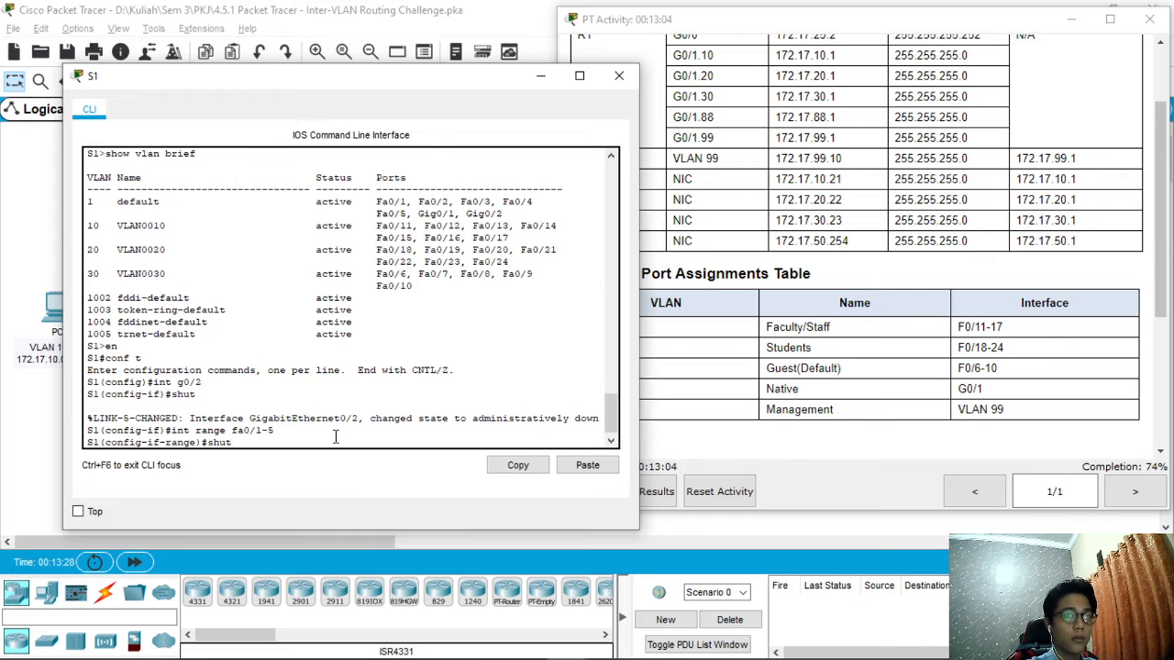
pyautogui.press('Return')
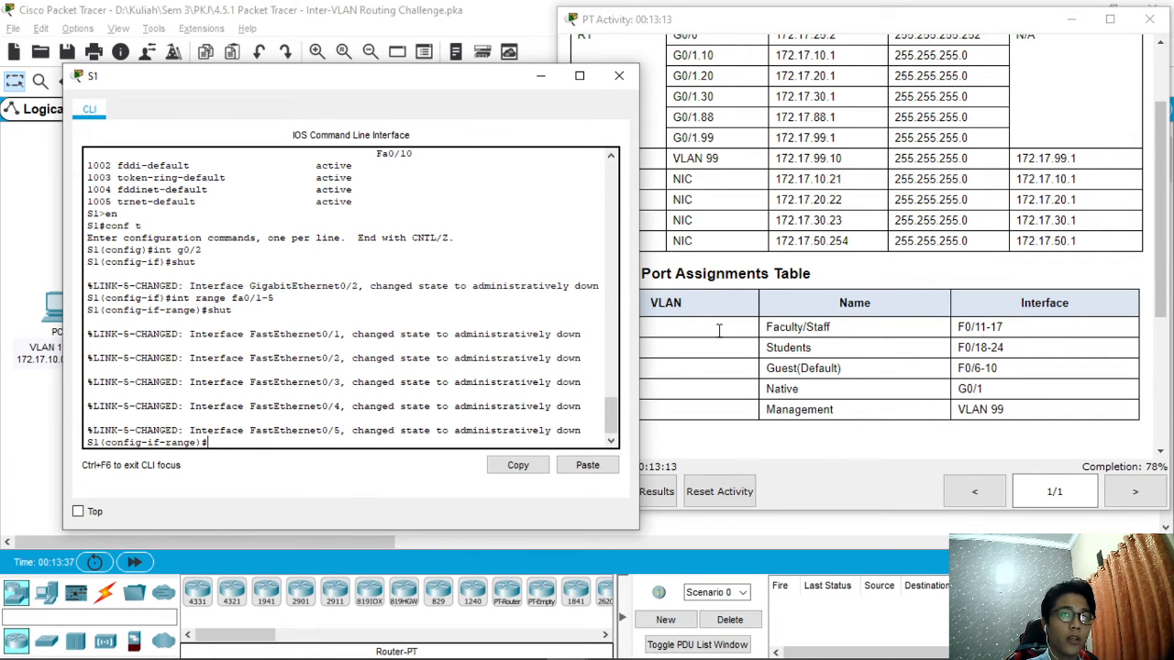
# Step: Narrow S1's CLI window to uncover the VLAN table, leave interface-range configuration mode, and name VLAN 10 Faculty/Staff
pyautogui.moveTo(640, 235); pyautogui.dragTo(556, 230)
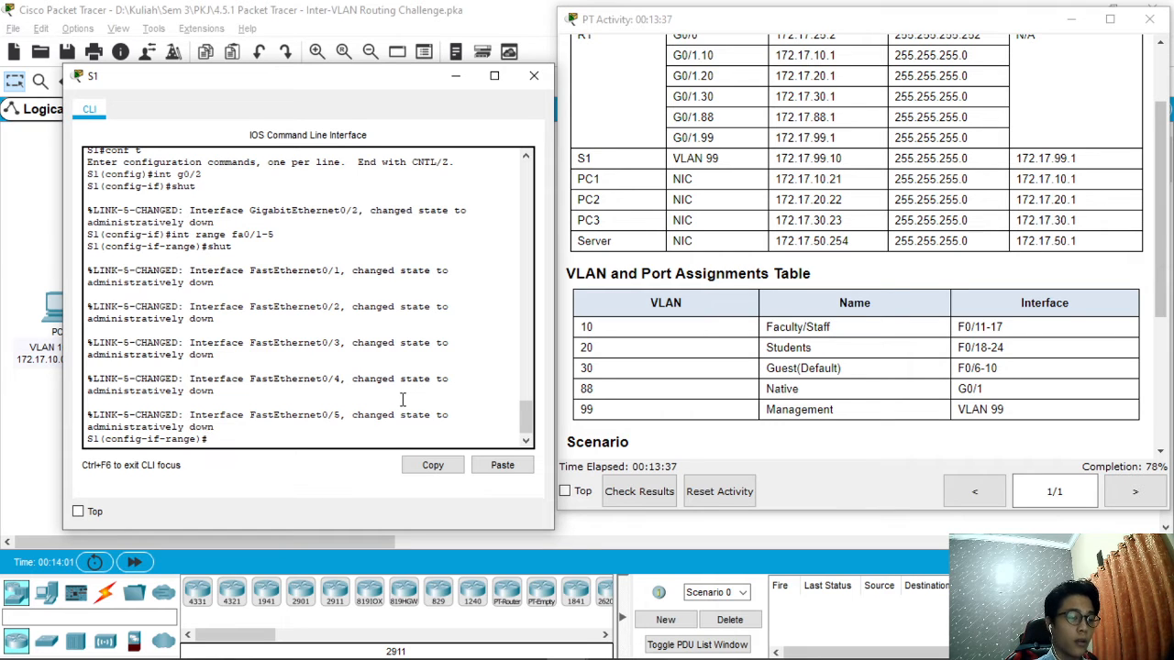
pyautogui.write('ex')
pyautogui.press('Return')
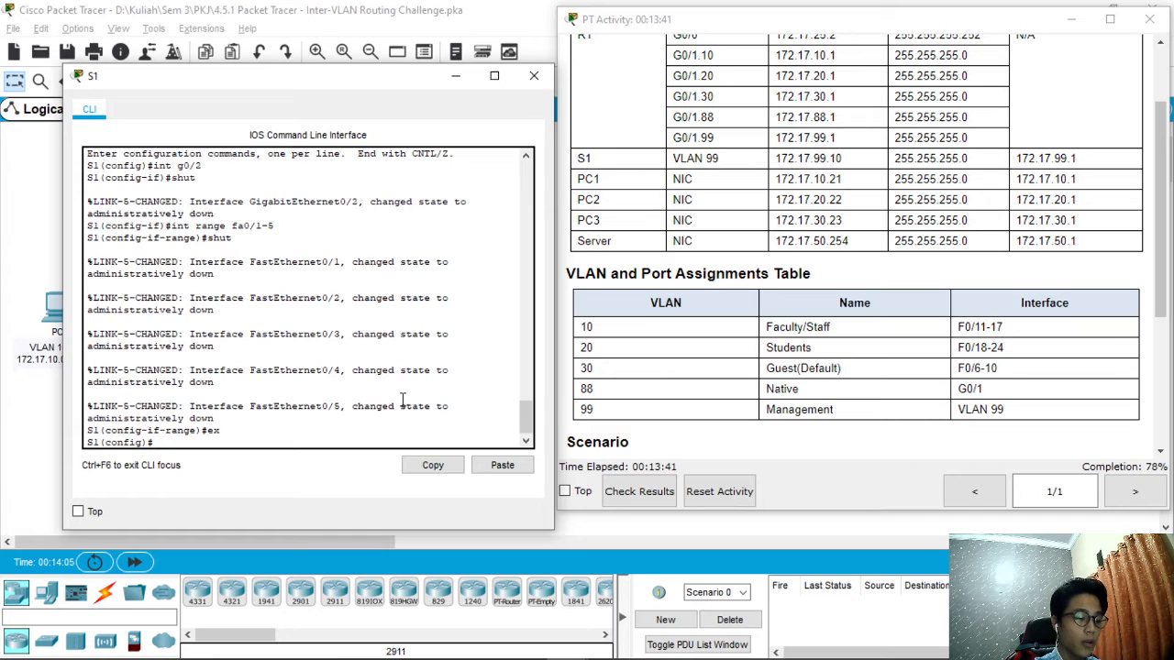
pyautogui.write('vl')
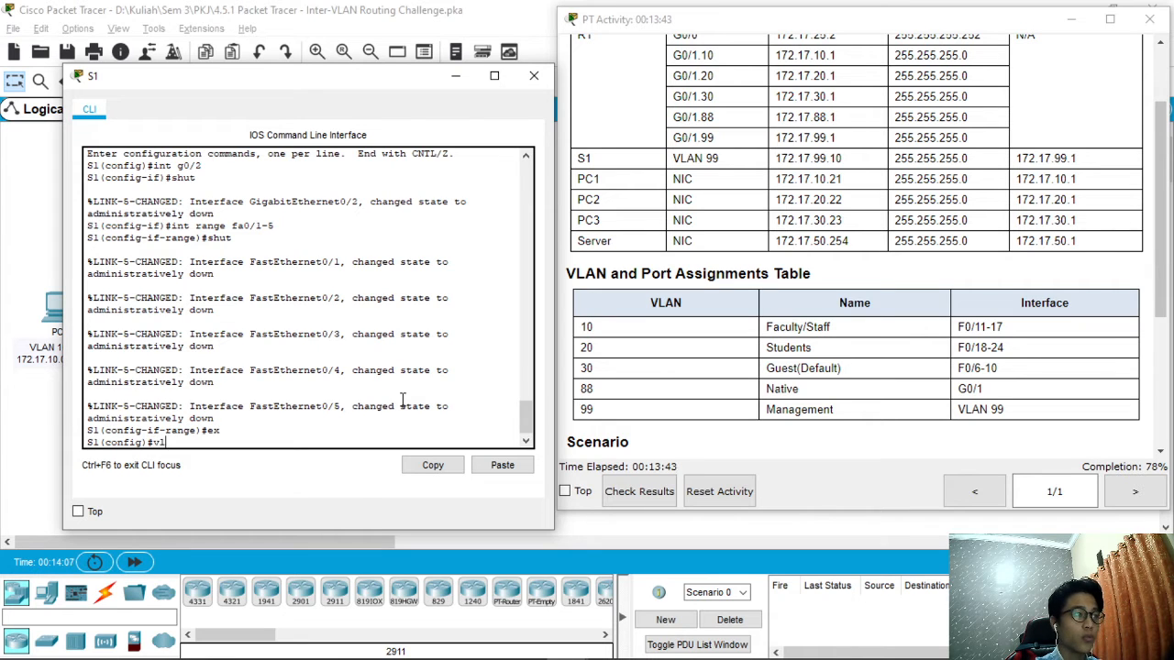
pyautogui.write('an 10')
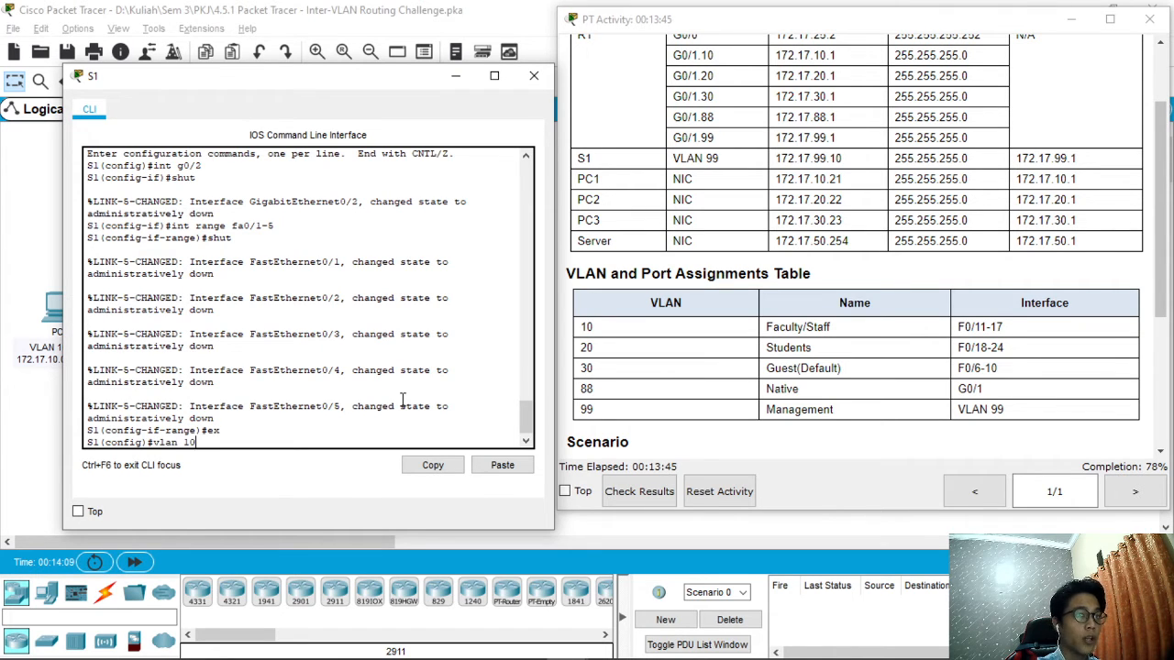
pyautogui.press('Return')
pyautogui.write('na')
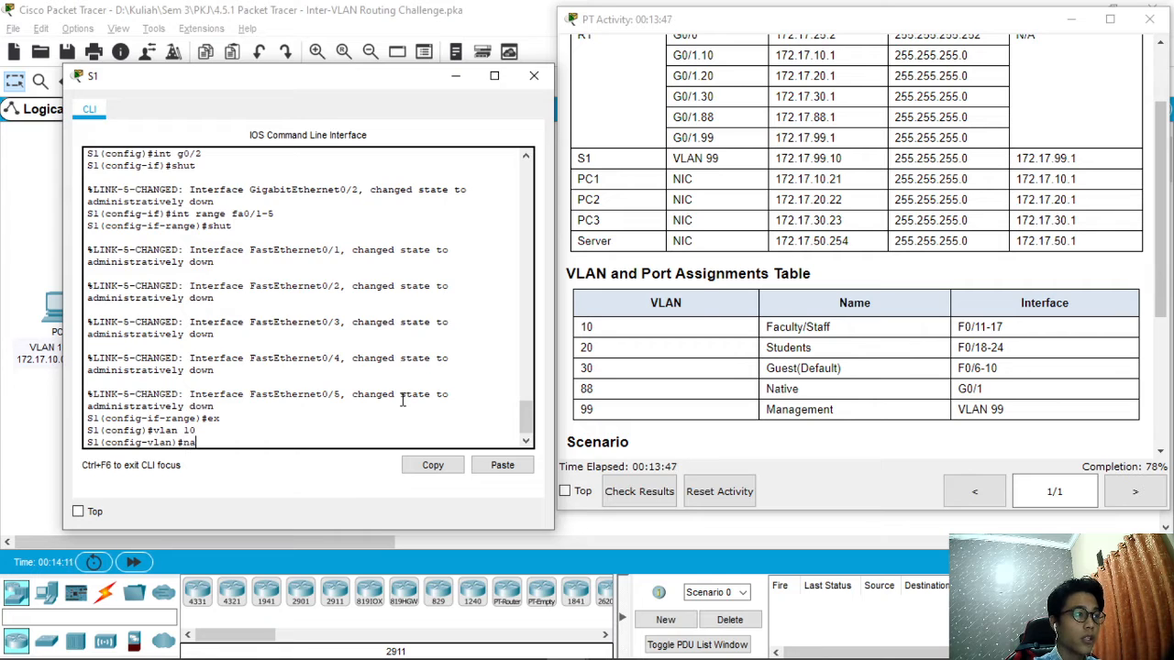
pyautogui.write('me ')
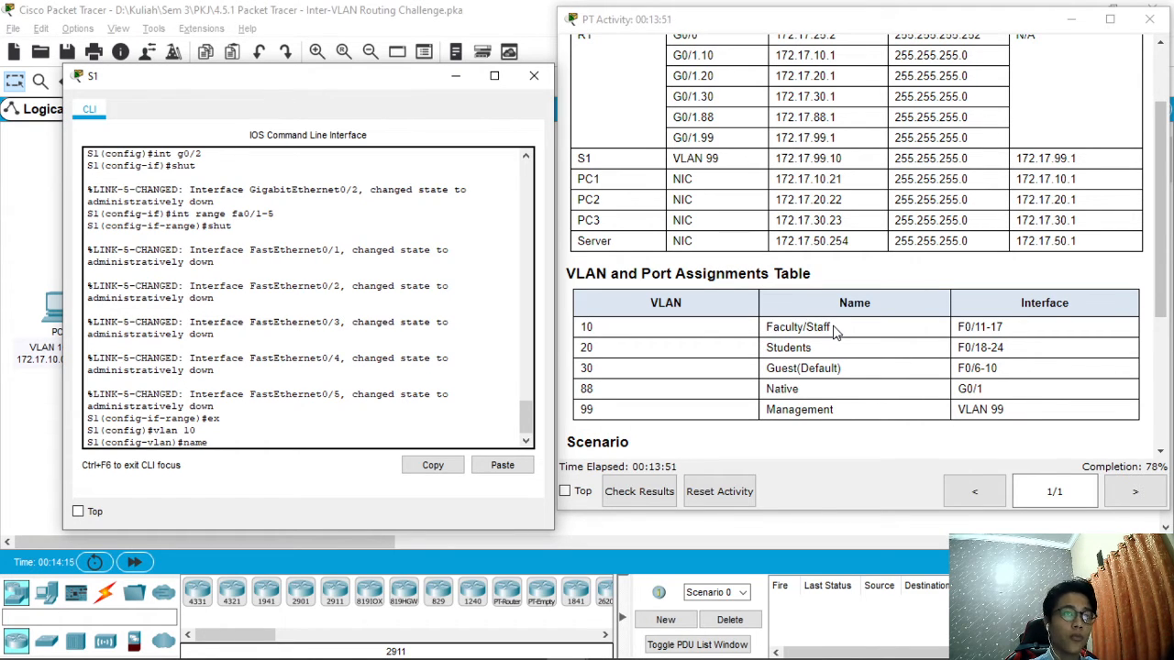
pyautogui.write('Fac')
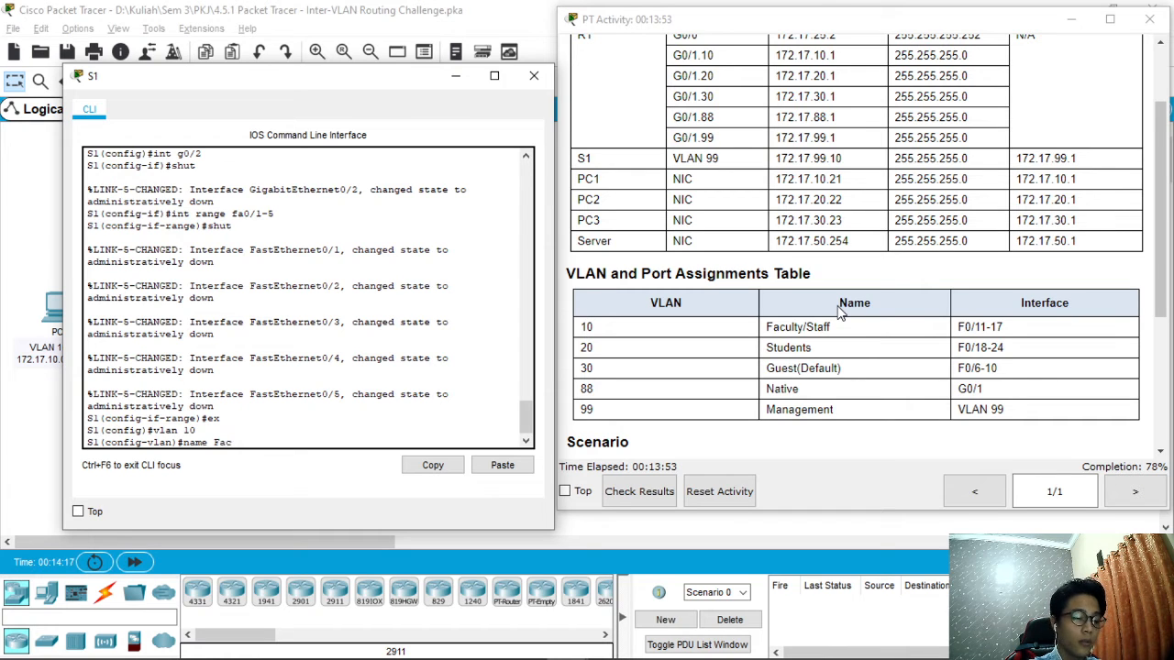
pyautogui.write('ulty/')
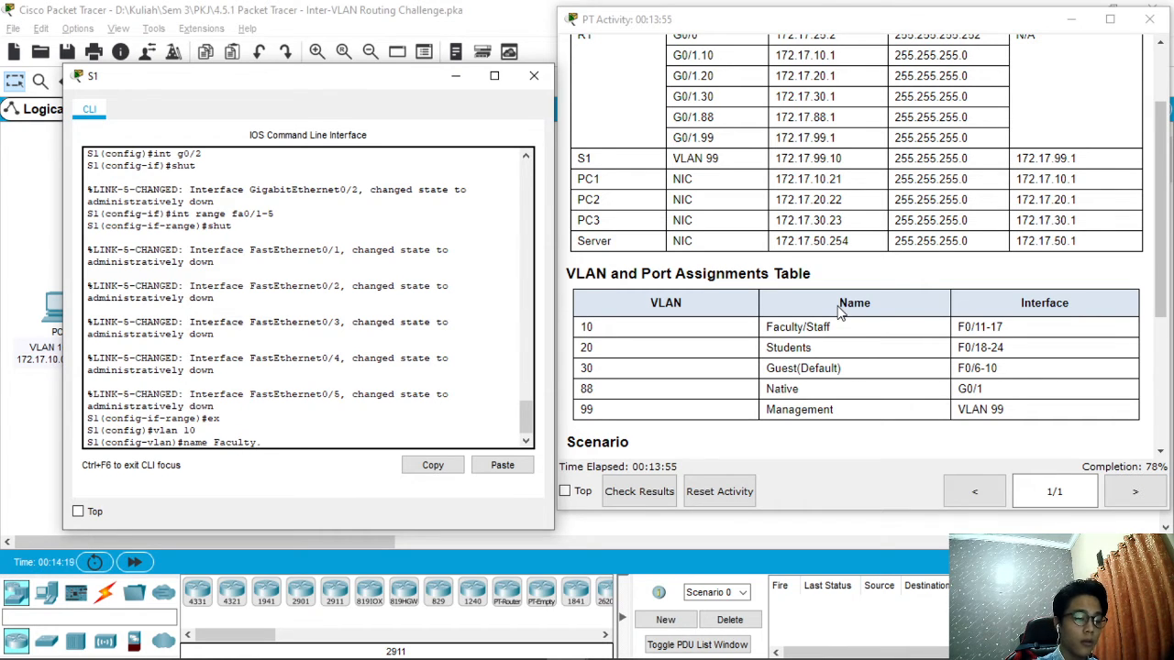
pyautogui.write('Staff')
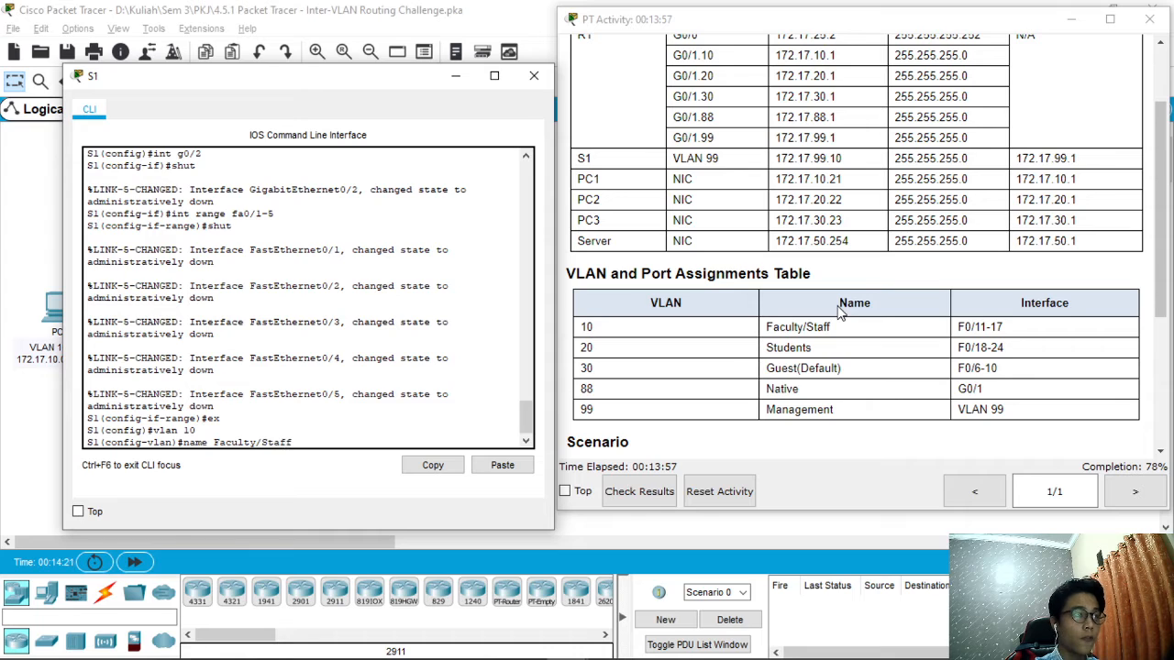
pyautogui.press('Return')
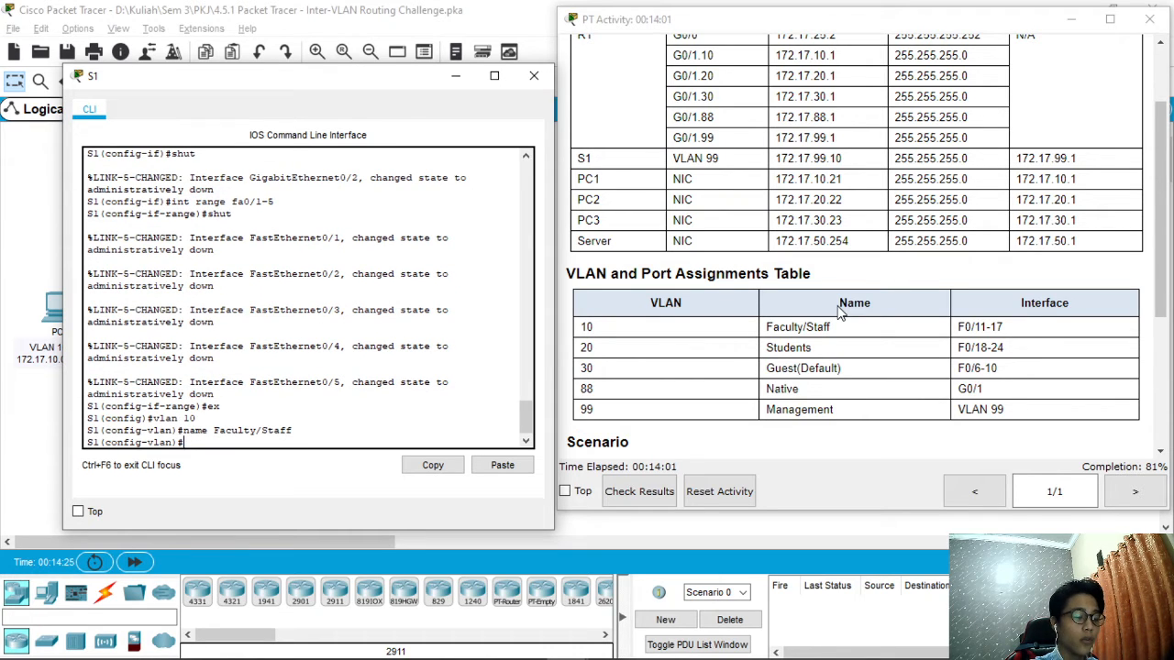
# Step: Enter VLAN 20 on S1 and name it Students
pyautogui.write('vlan 20')
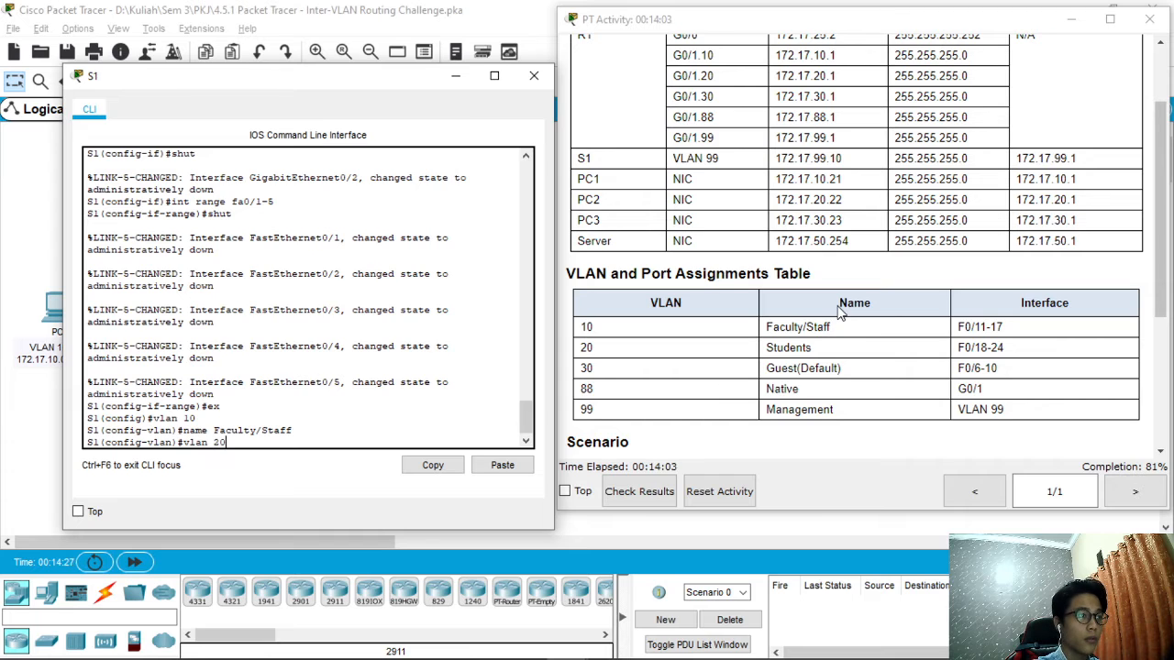
pyautogui.press('Return')
pyautogui.press('Up')
pyautogui.press('Up')
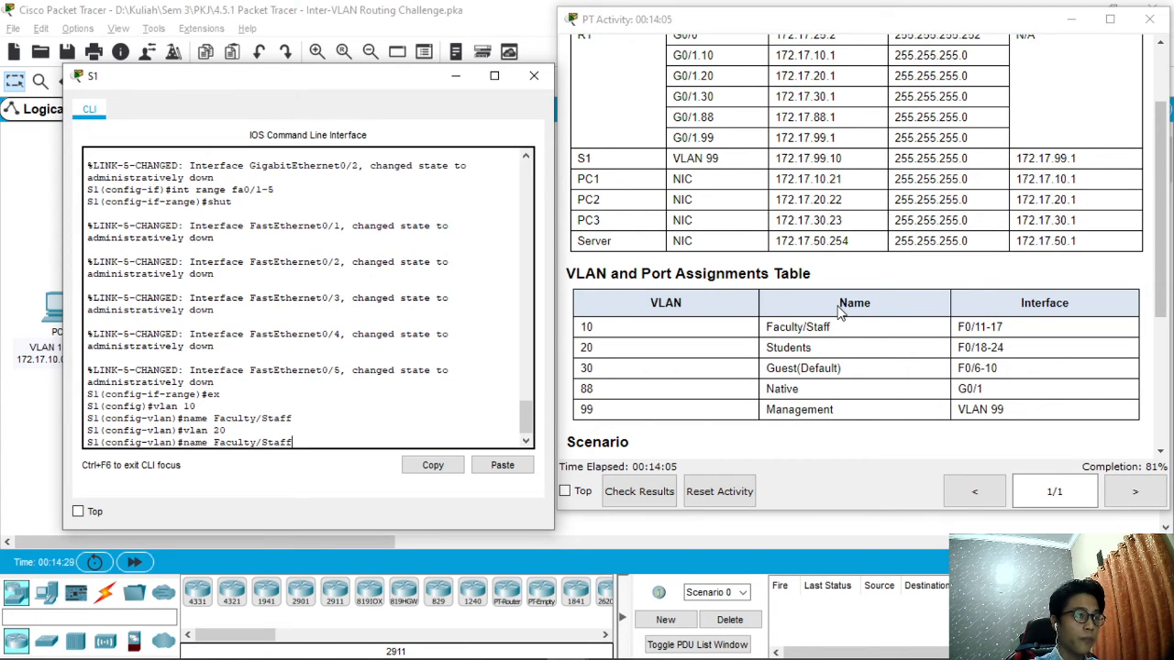
pyautogui.press('BackSpace')
pyautogui.press('BackSpace')
pyautogui.press('BackSpace')
pyautogui.press('BackSpace')
pyautogui.press('BackSpace')
pyautogui.press('BackSpace')
pyautogui.press('BackSpace')
pyautogui.press('BackSpace')
pyautogui.press('BackSpace')
pyautogui.press('BackSpace')
pyautogui.press('BackSpace')
pyautogui.press('BackSpace')
pyautogui.press('BackSpace')
pyautogui.write('St')
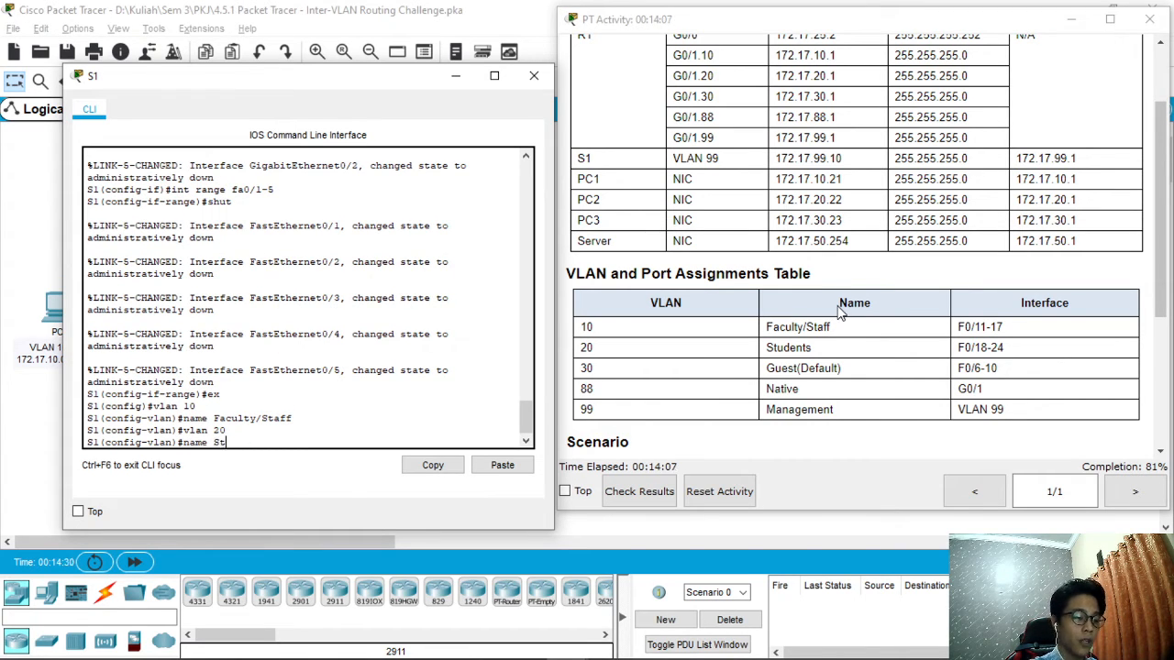
pyautogui.write('udents')
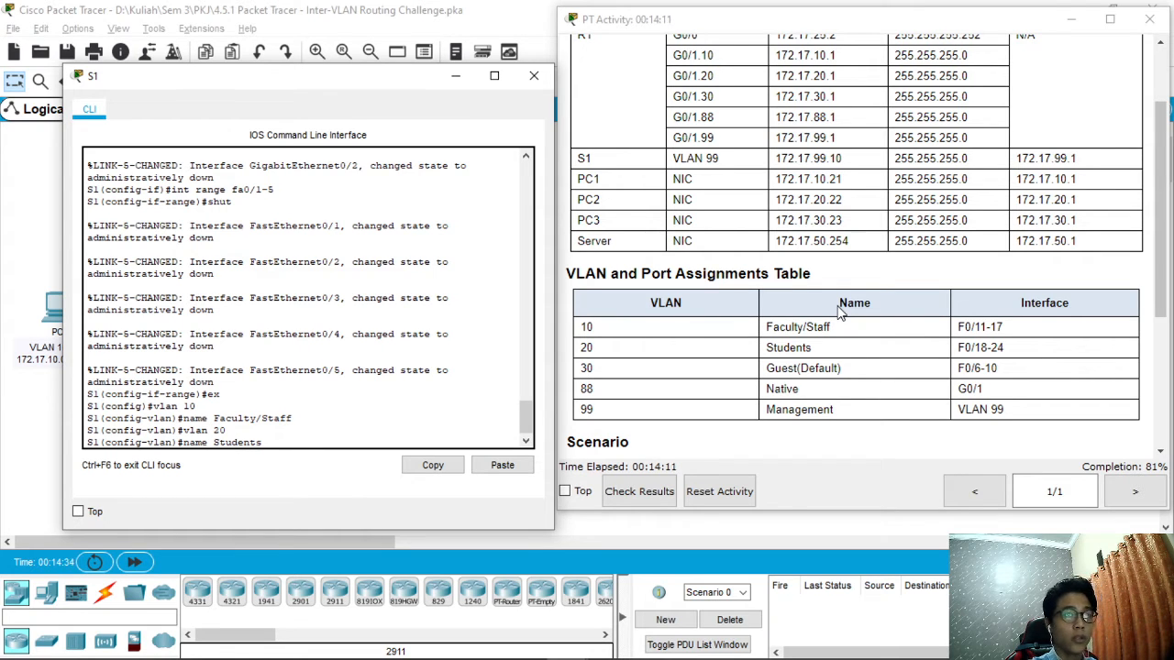
pyautogui.press('Return')
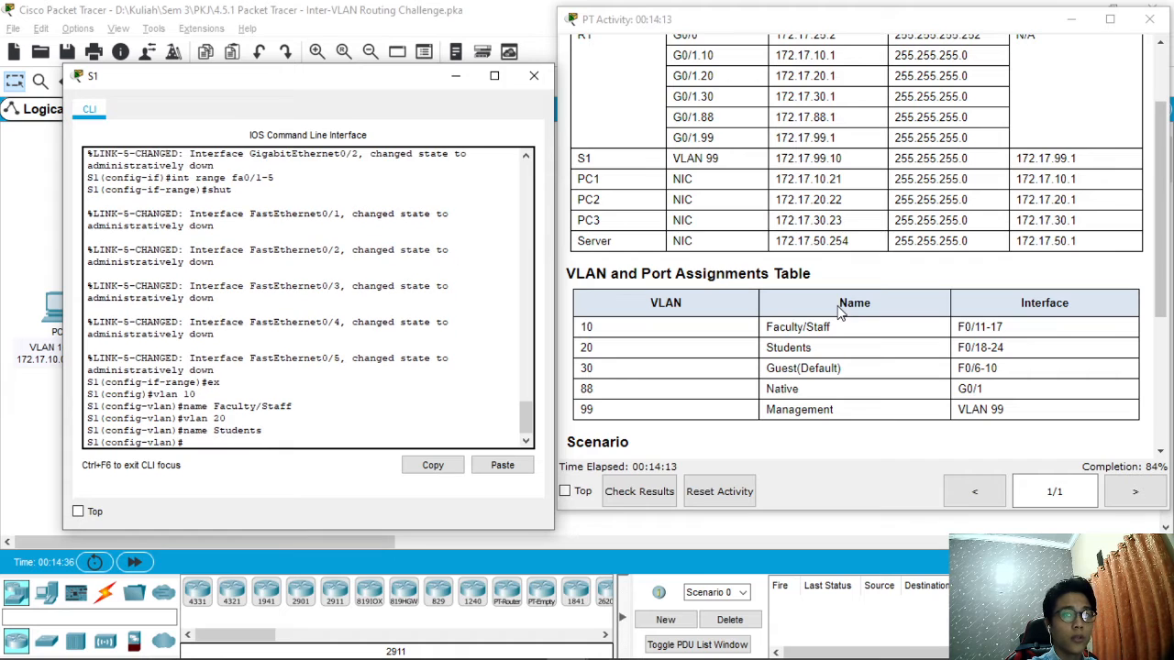
# Step: Enter VLAN 30 on S1 and name it Guest(Default)
pyautogui.write('vlan ')
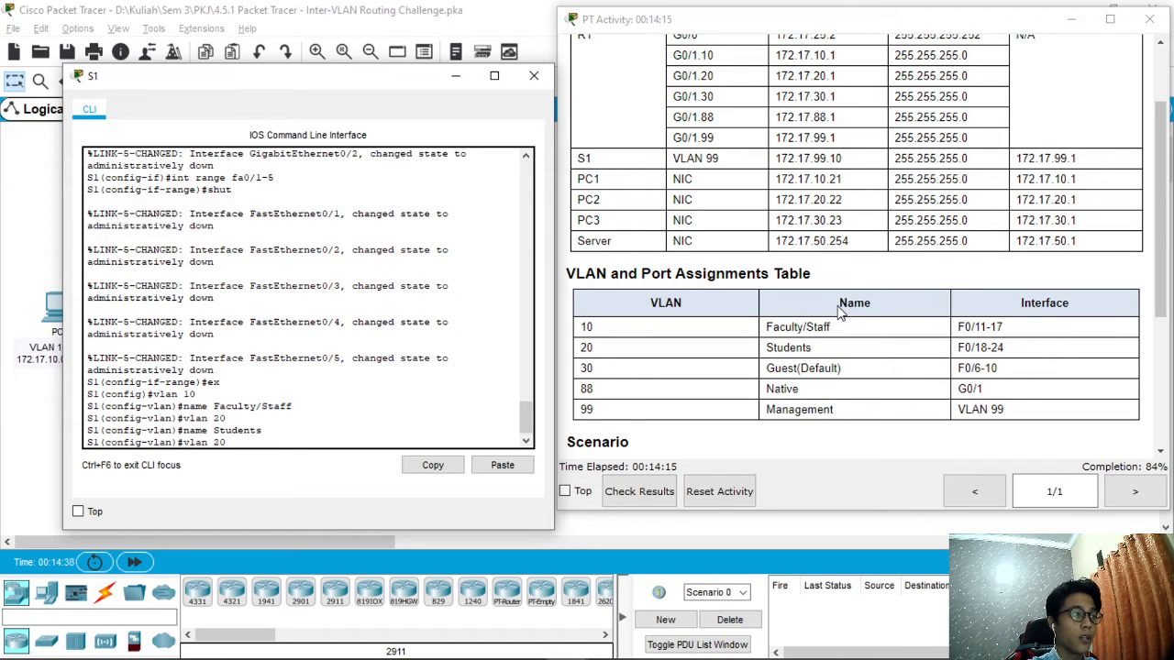
pyautogui.write('30')
pyautogui.press('Return')
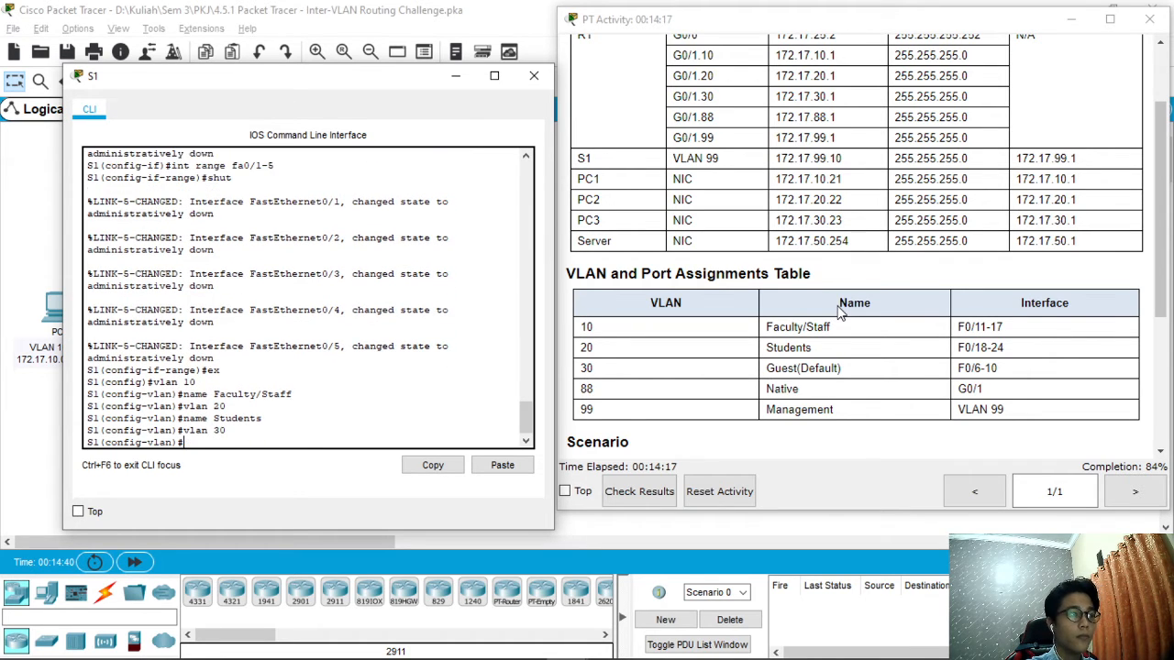
pyautogui.write('name ')
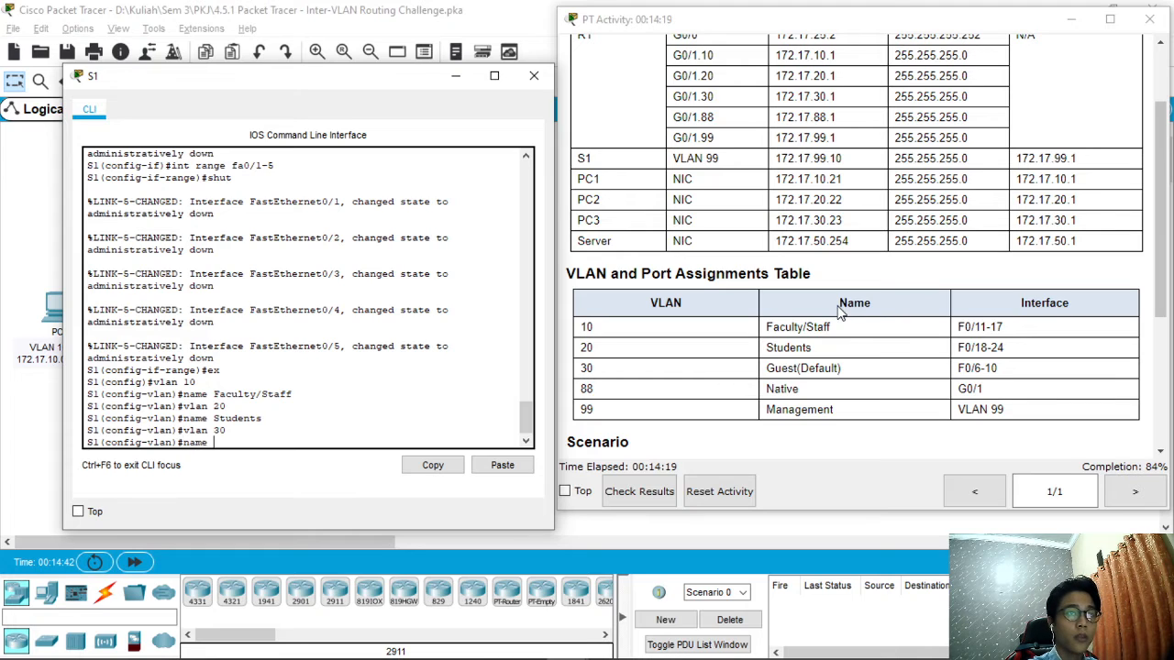
pyautogui.write('Gue')
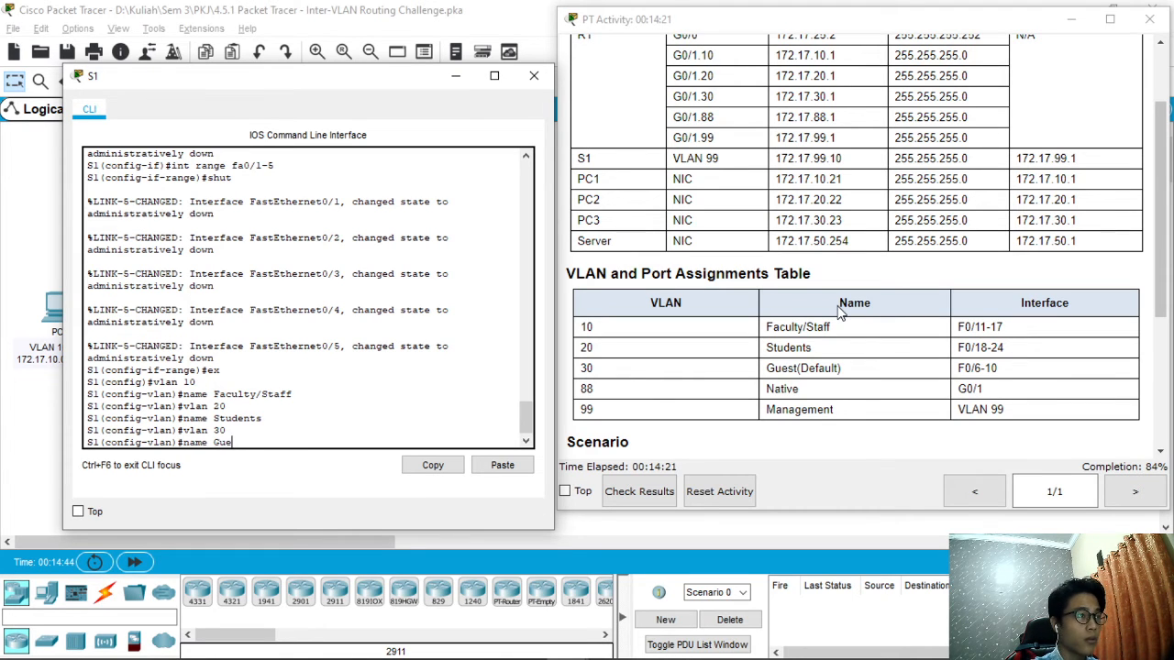
pyautogui.write('st(D')
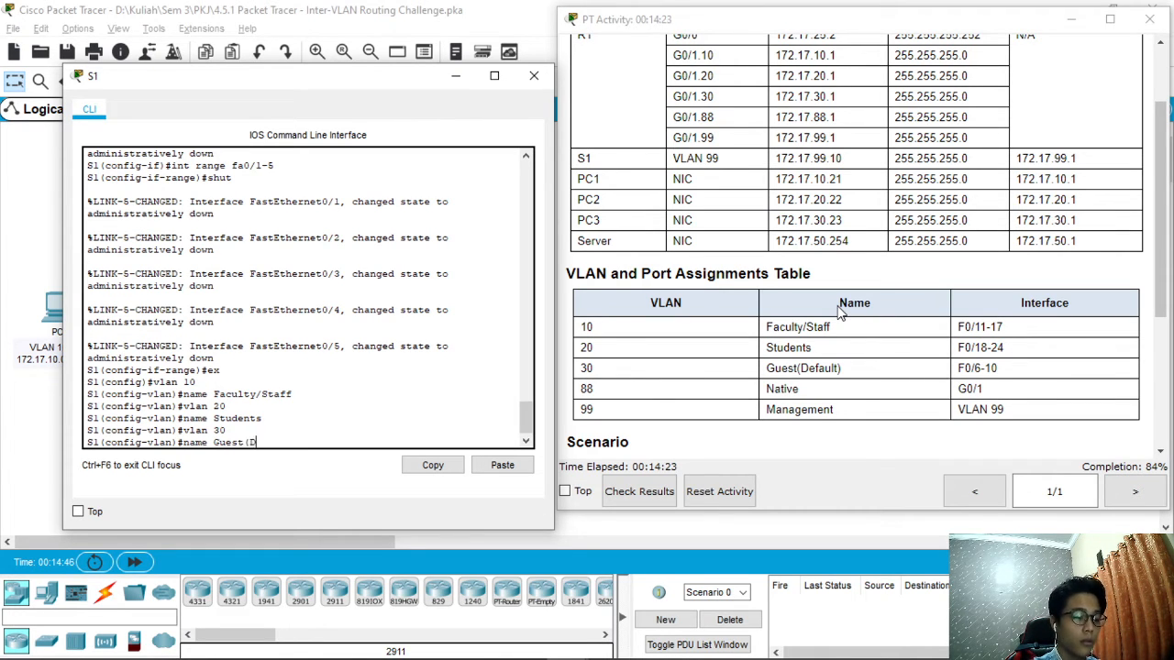
pyautogui.write('efault)')
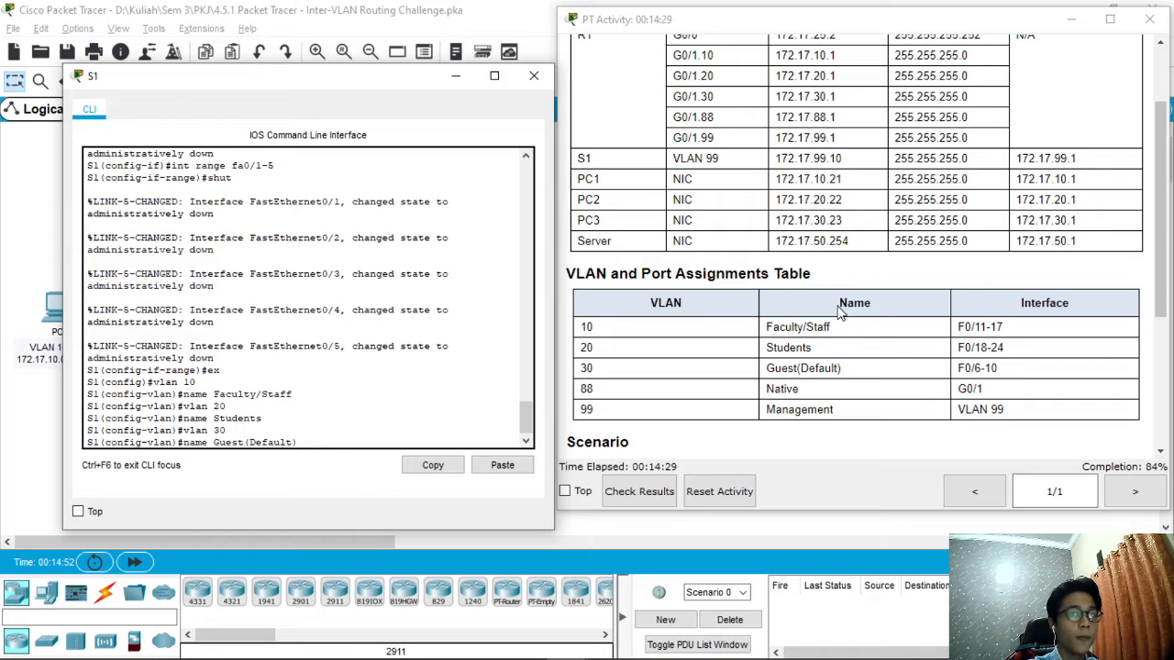
pyautogui.press('Return')
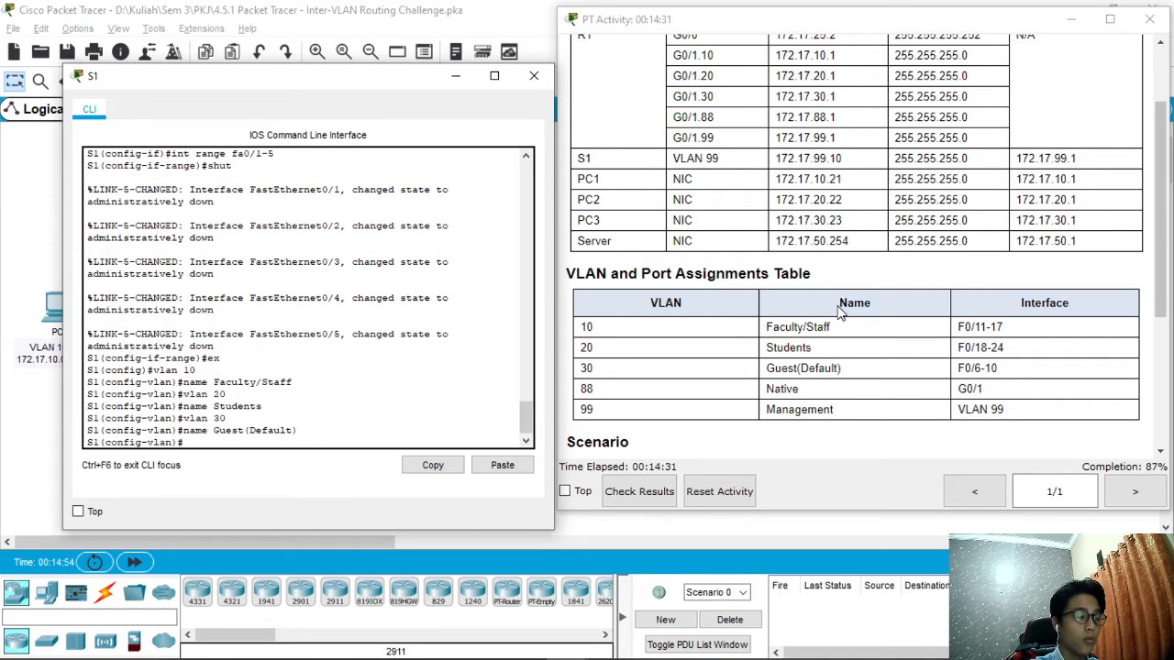
# Step: Enter VLAN 88 on S1 and name it Native
pyautogui.write('vlan')
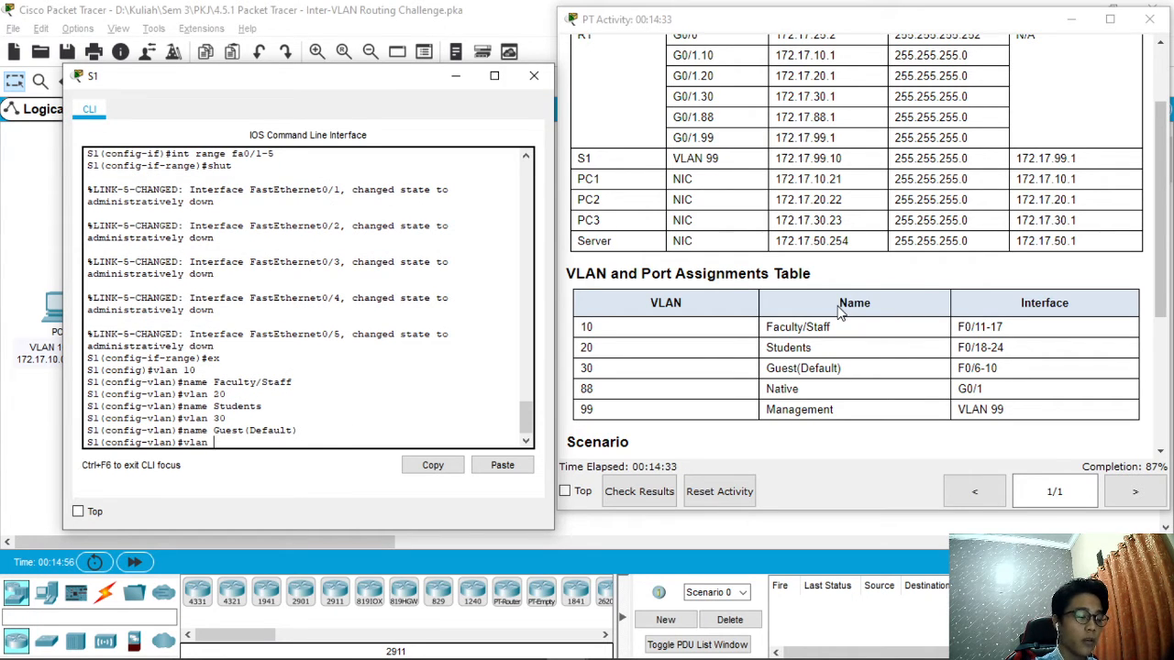
pyautogui.write(' 88')
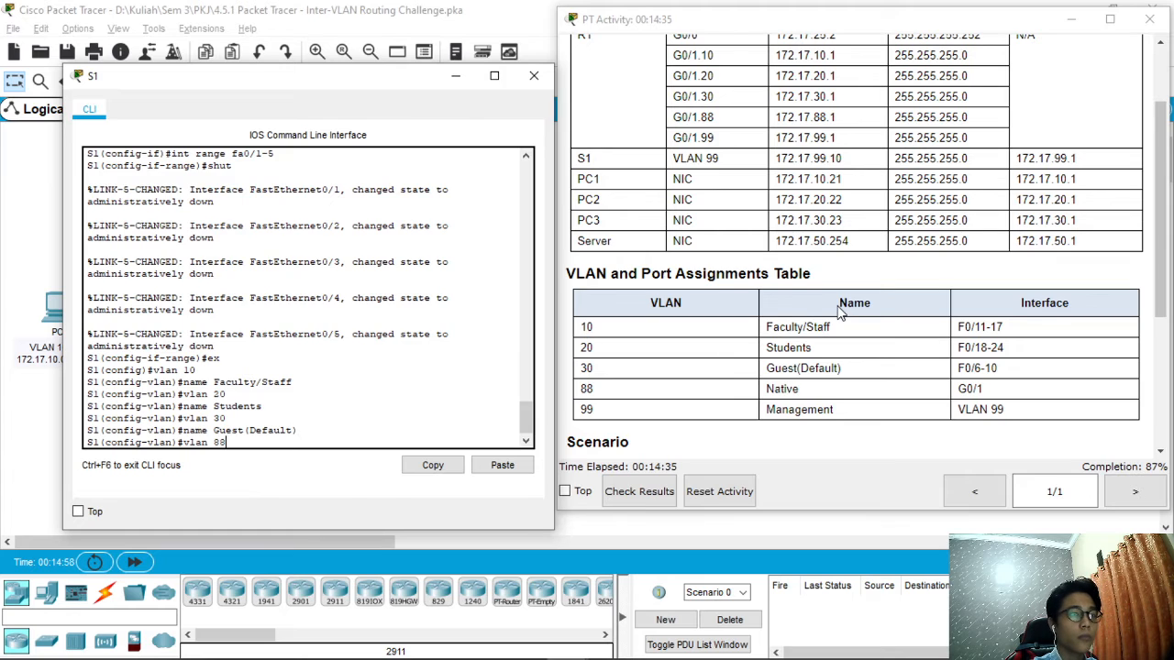
pyautogui.press('Return')
pyautogui.write('name Native')
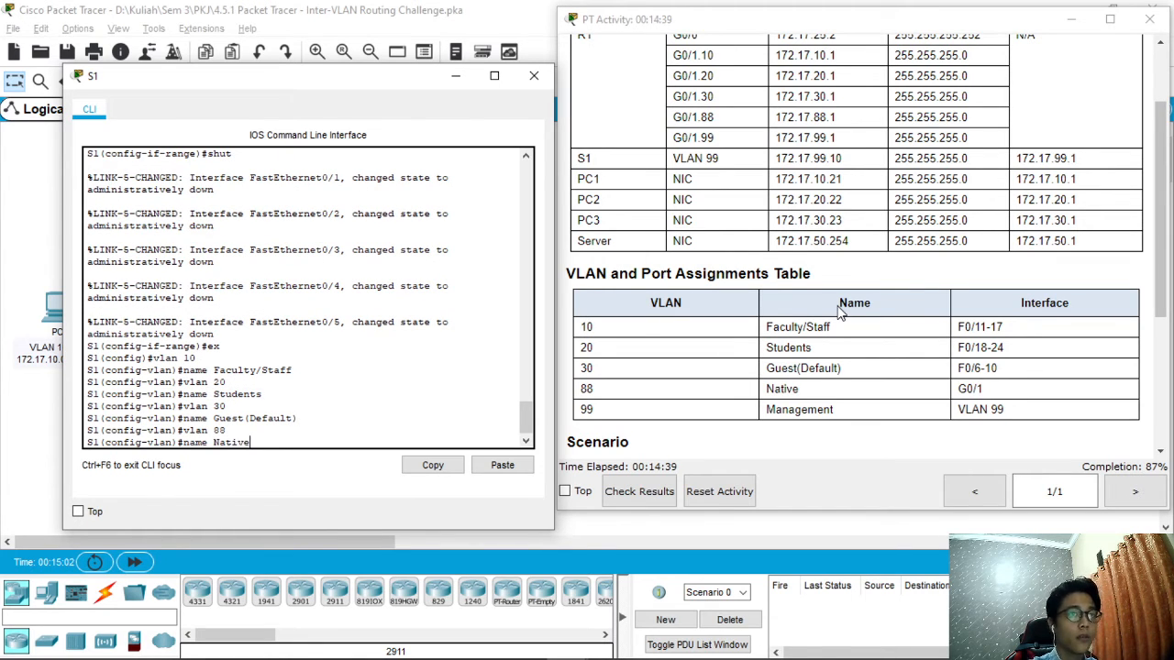
pyautogui.press('Return')
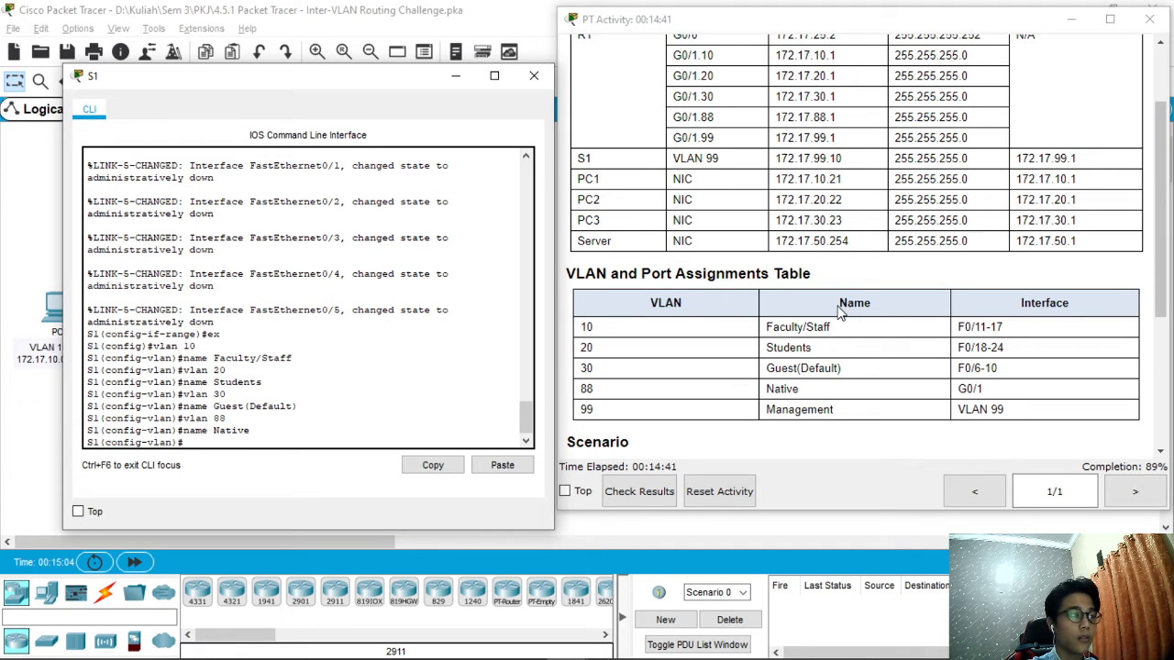
# Step: Enter VLAN 99 on S1, name it Management, and return to global configuration mode
pyautogui.write('vlan 99')
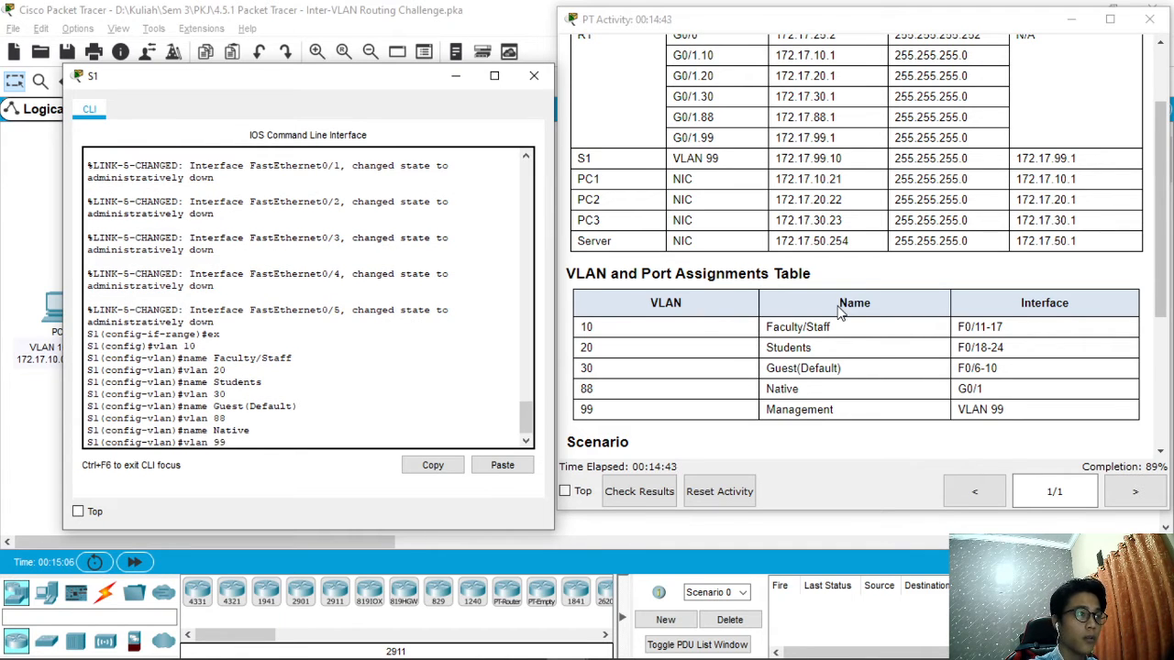
pyautogui.press('Return')
pyautogui.write('name Ma')
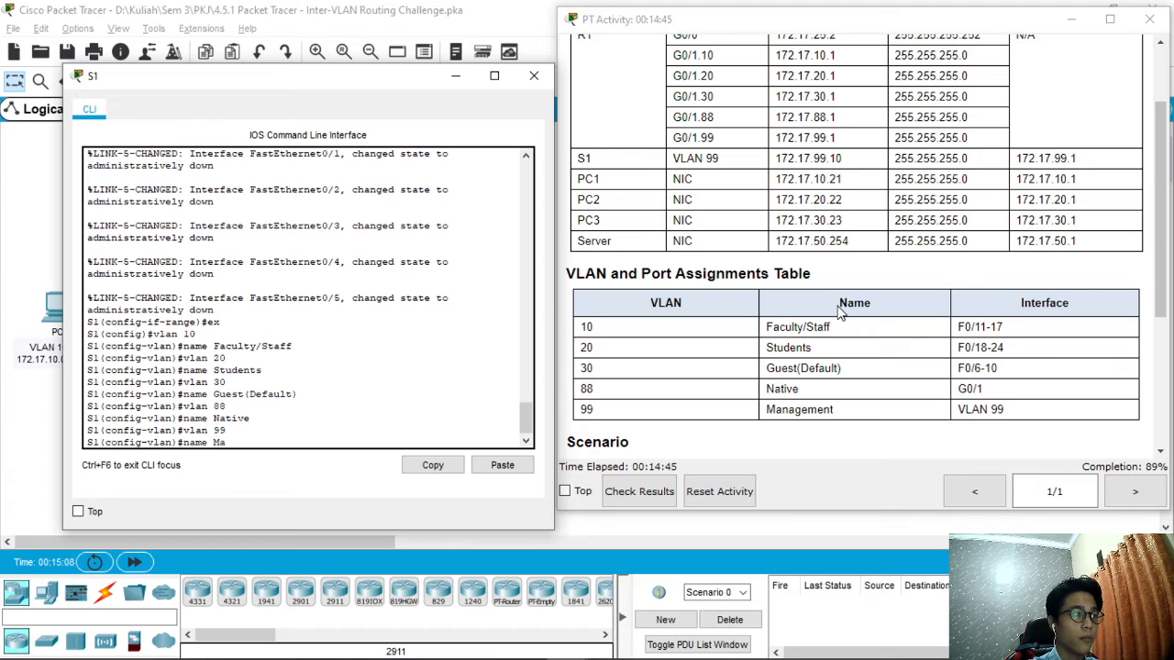
pyautogui.write('nagement')
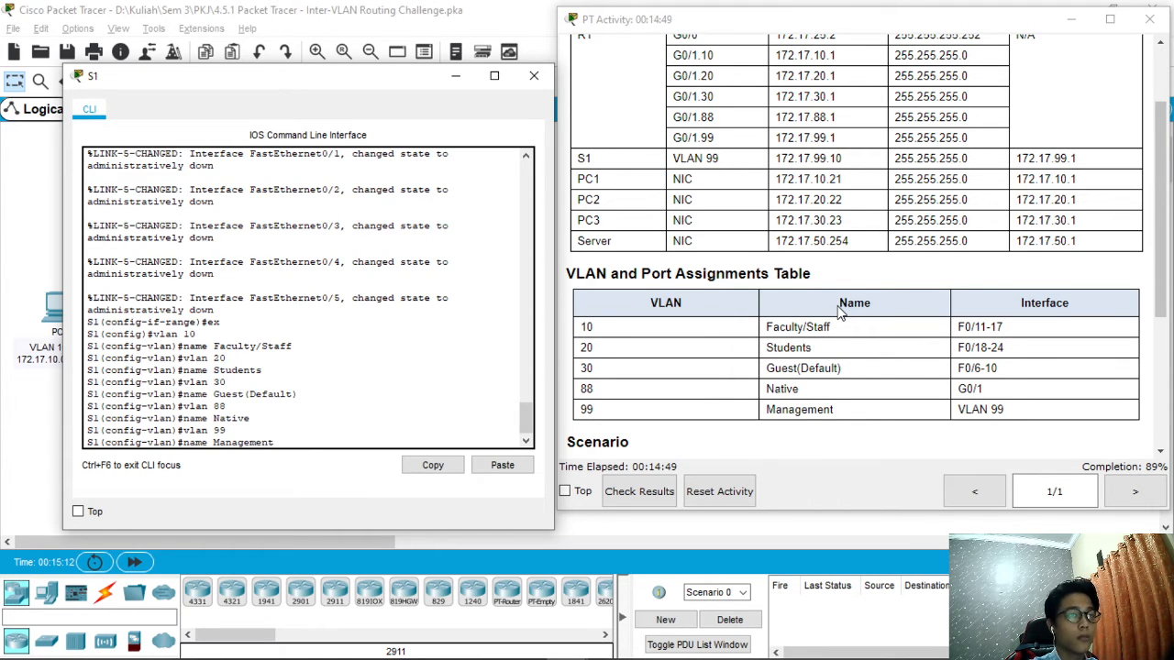
pyautogui.press('Return')
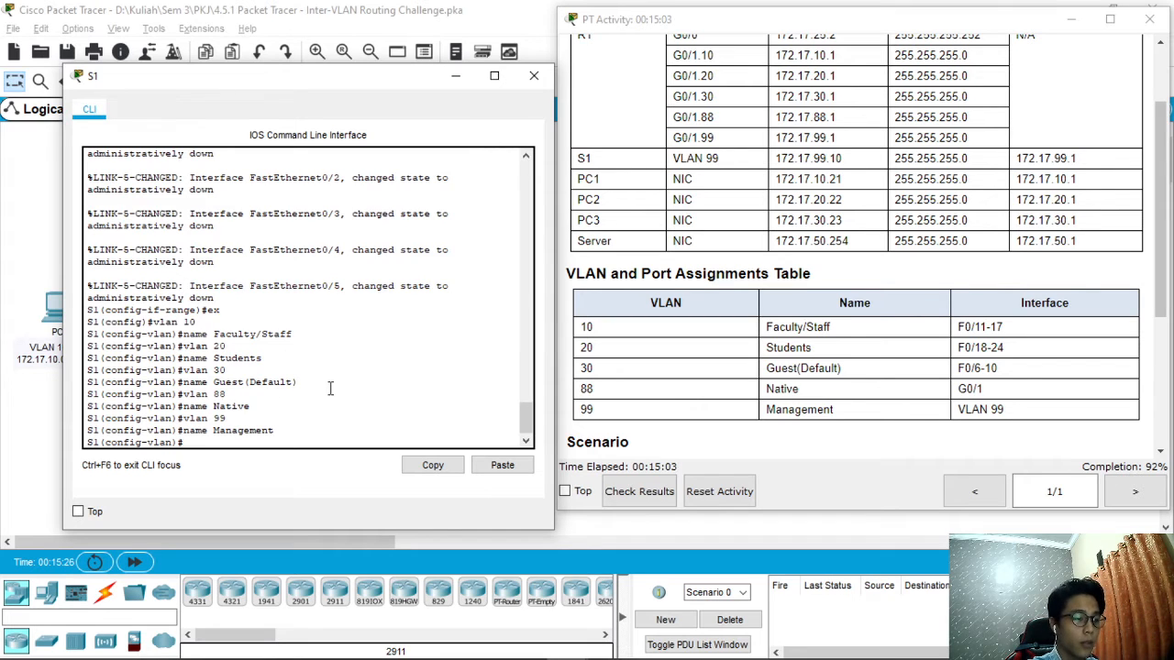
pyautogui.write('ex')
pyautogui.press('Return')
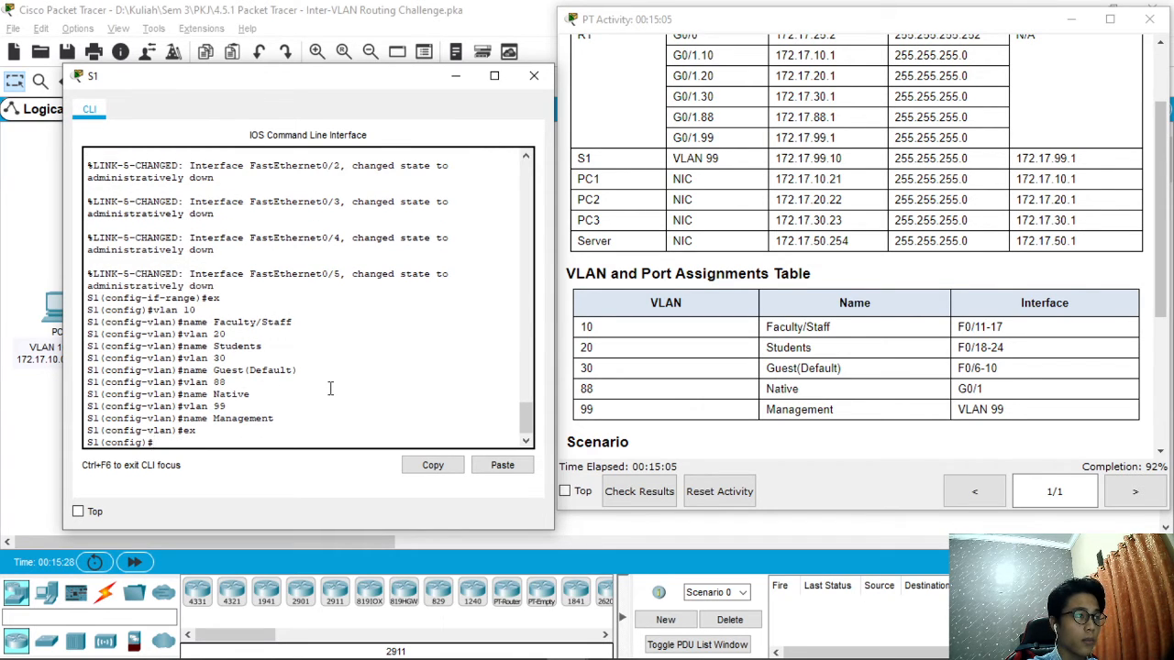
# Step: Enter interface g0/1 on S1 and set its switchport mode to trunk
pyautogui.write('int g')
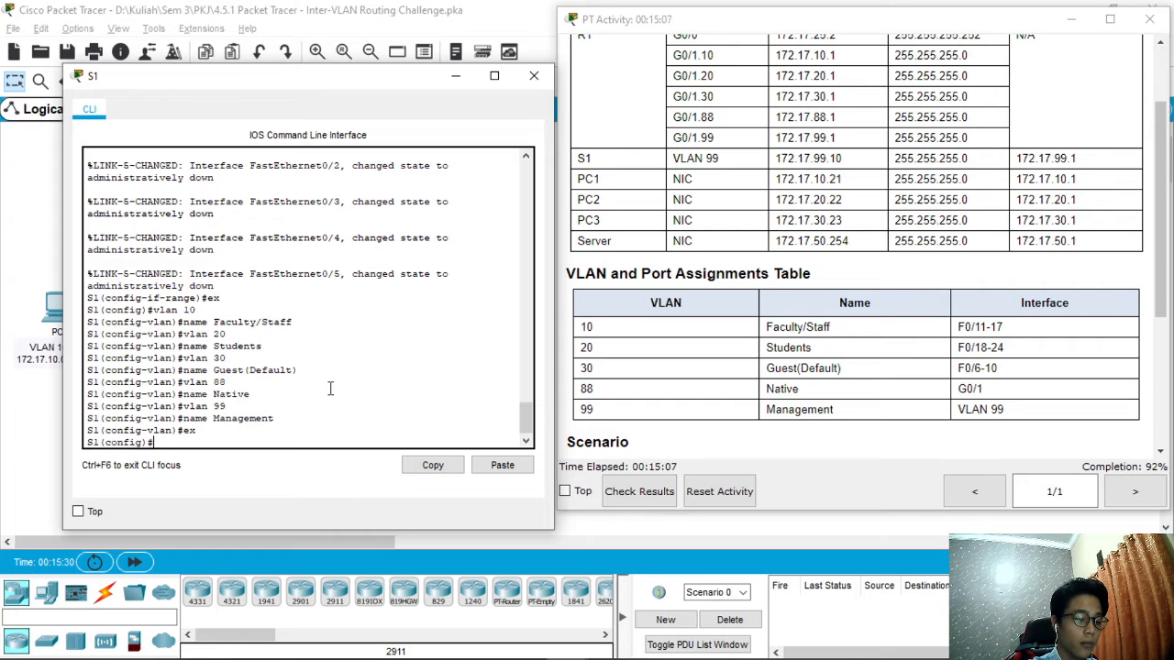
pyautogui.write('0')
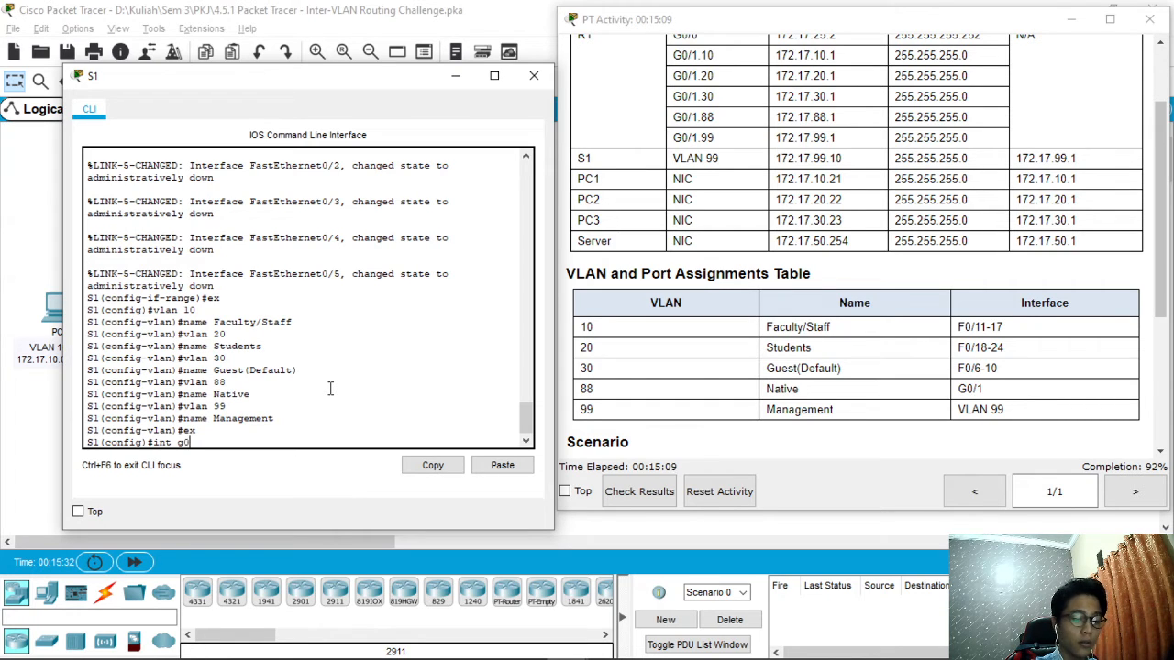
pyautogui.write('/1')
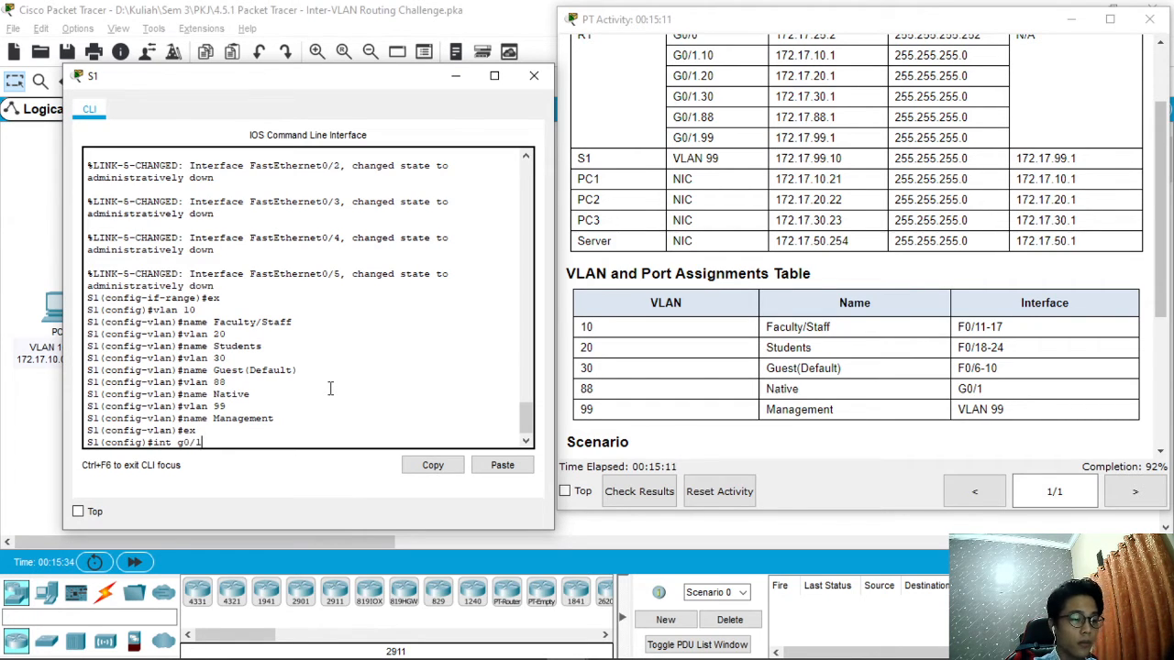
pyautogui.press('Return')
pyautogui.write('s')
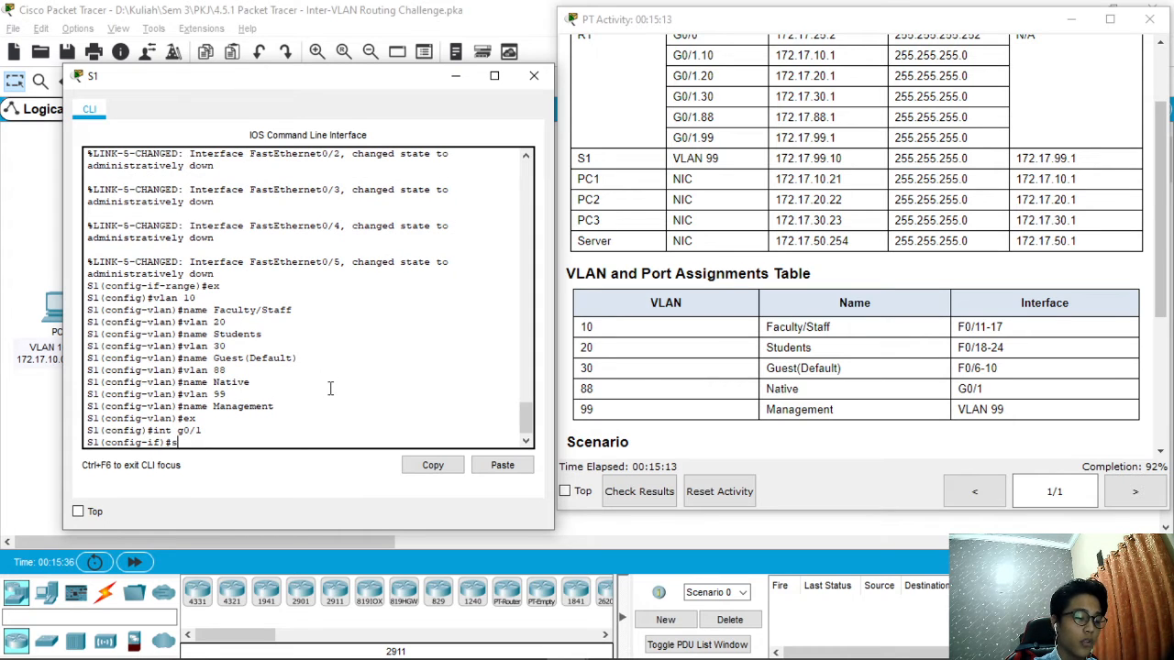
pyautogui.write('w mo ')
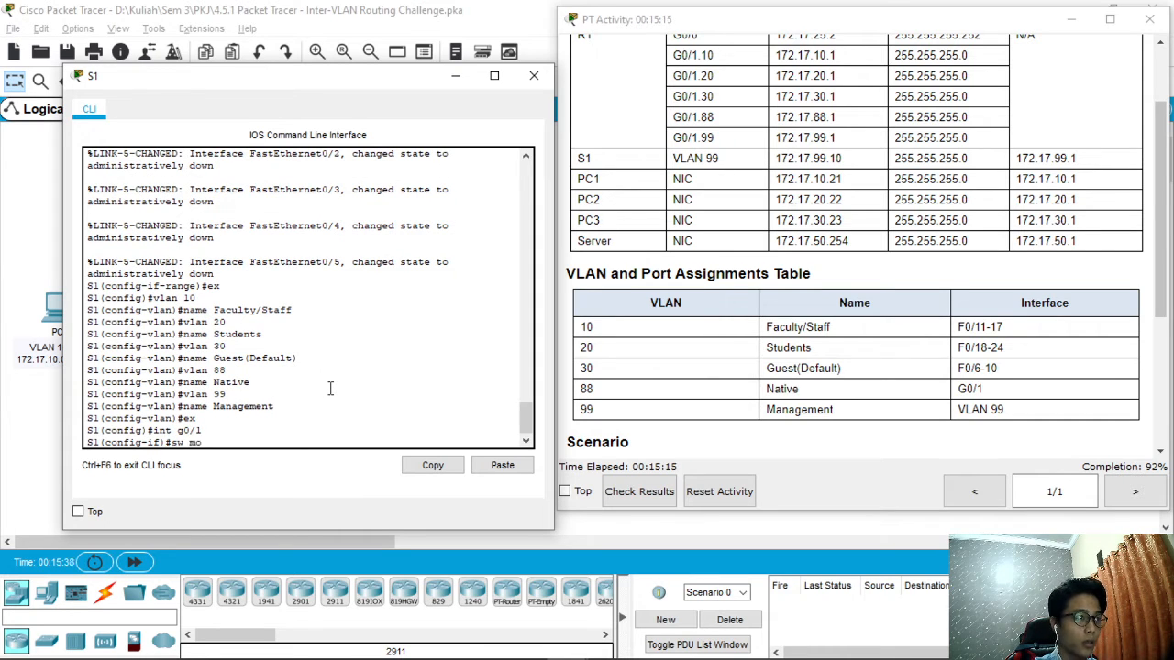
pyautogui.write('trunk')
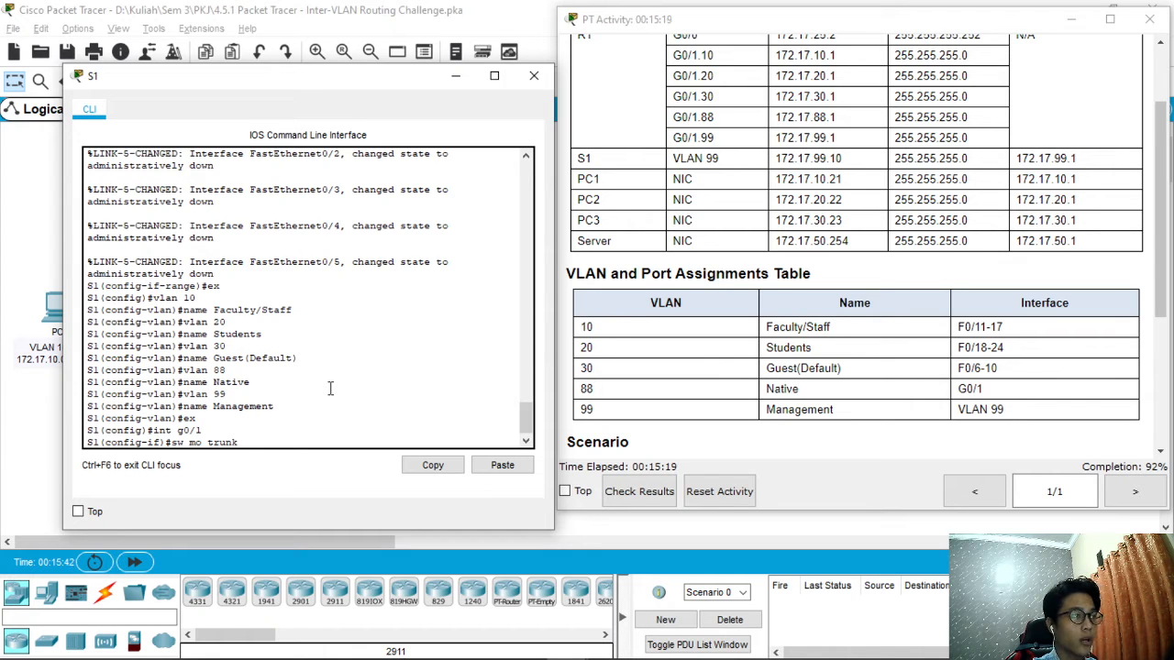
pyautogui.press('Return')
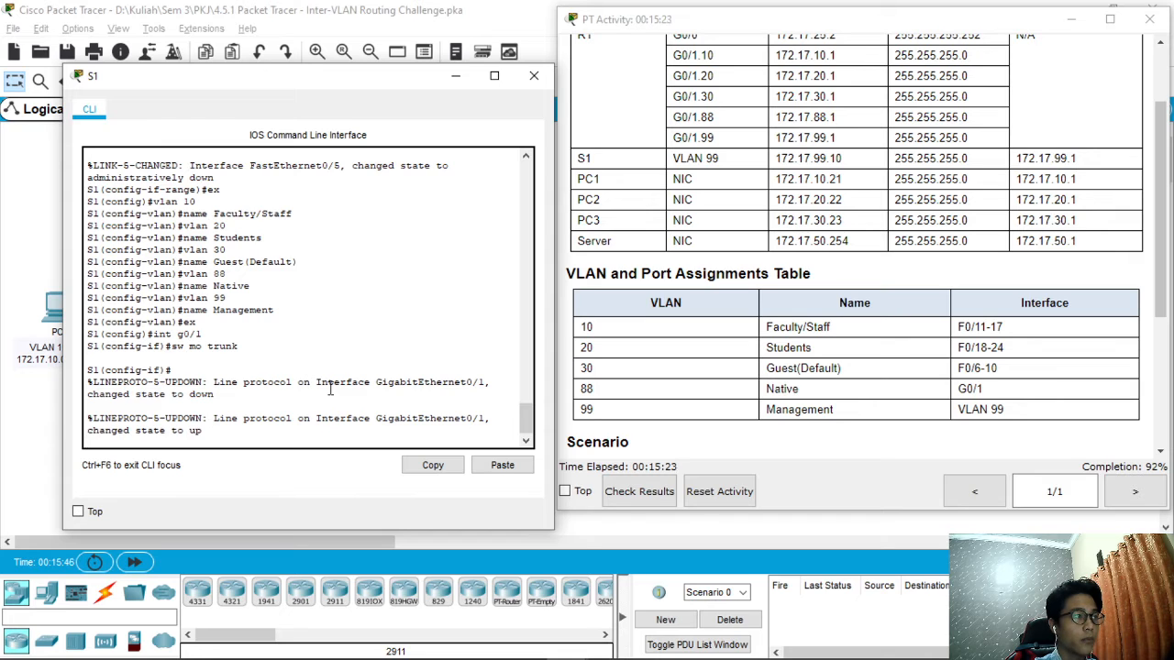
pyautogui.press('Return')
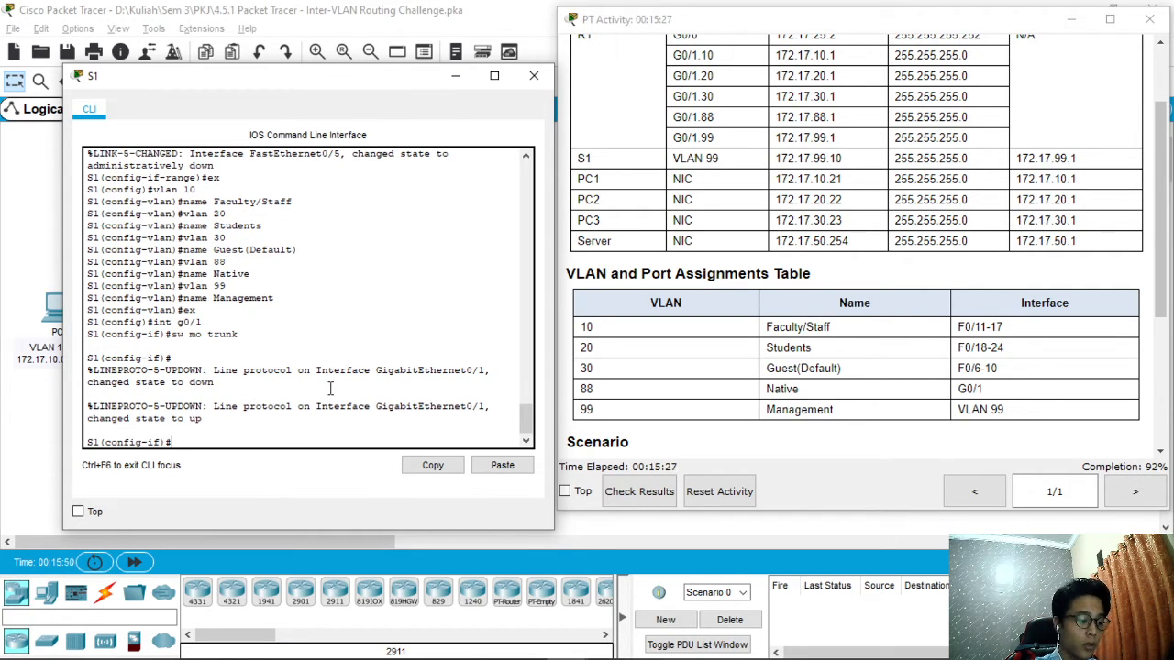
# Step: Restrict the allowed VLANs on the g0/1 trunk to 10, 20, 30, 88 and 99, checking them against the addressing table
pyautogui.write('sw trunk ')
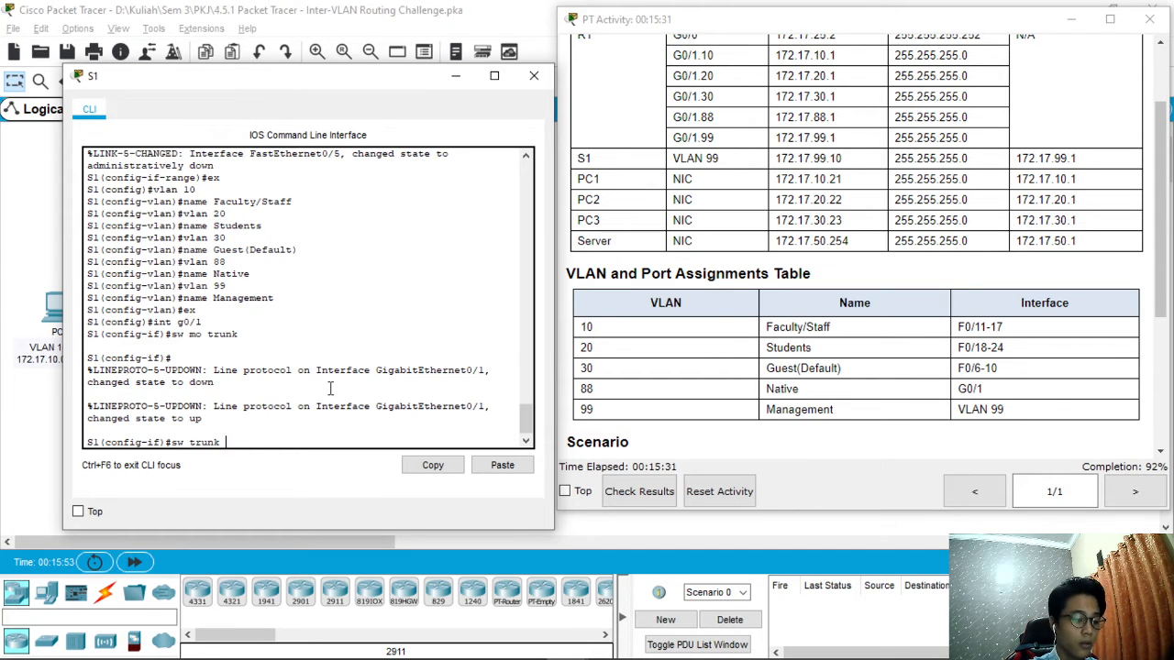
pyautogui.write('all vlan')
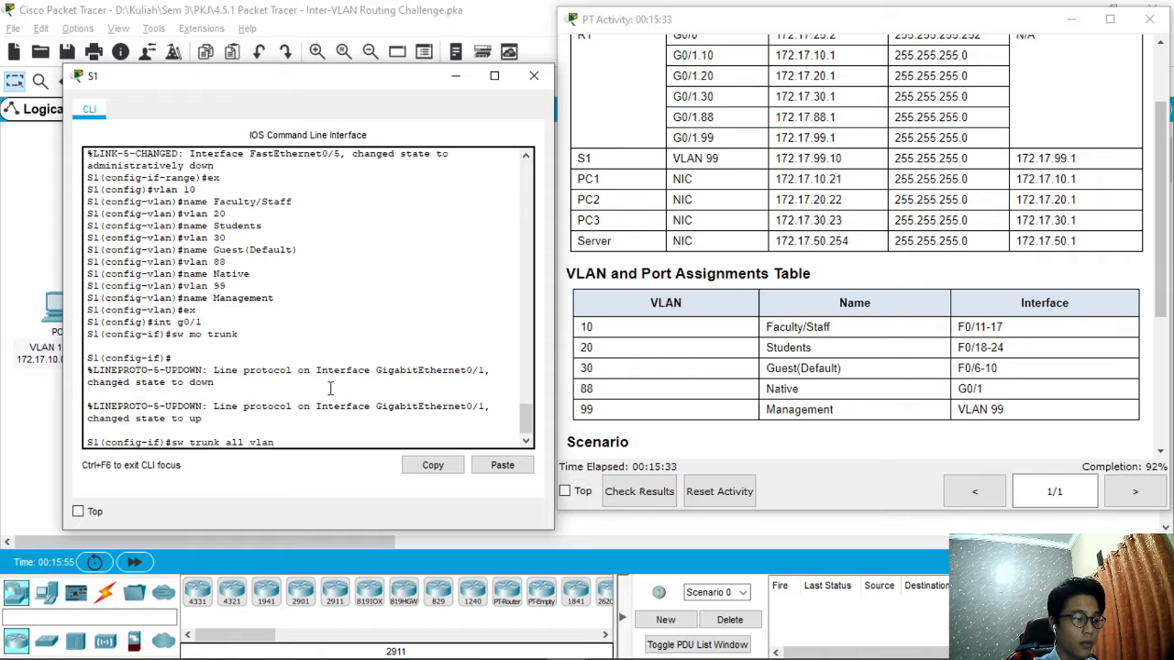
pyautogui.write(' 10,10,')
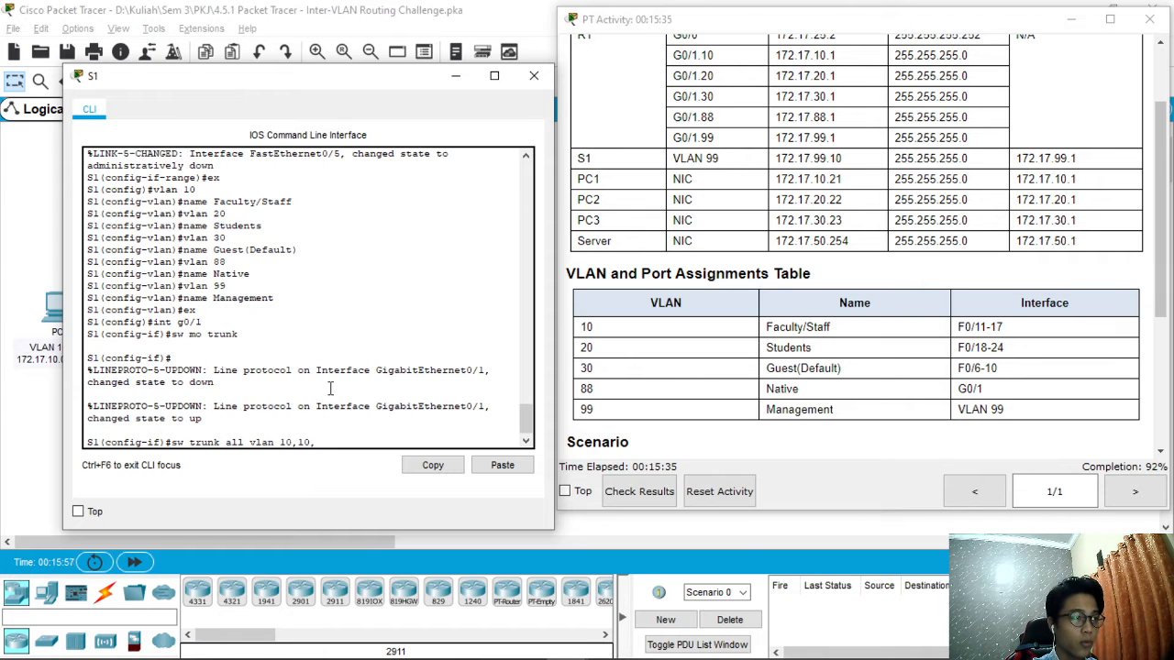
pyautogui.press('BackSpace')
pyautogui.press('BackSpace')
pyautogui.press('BackSpace')
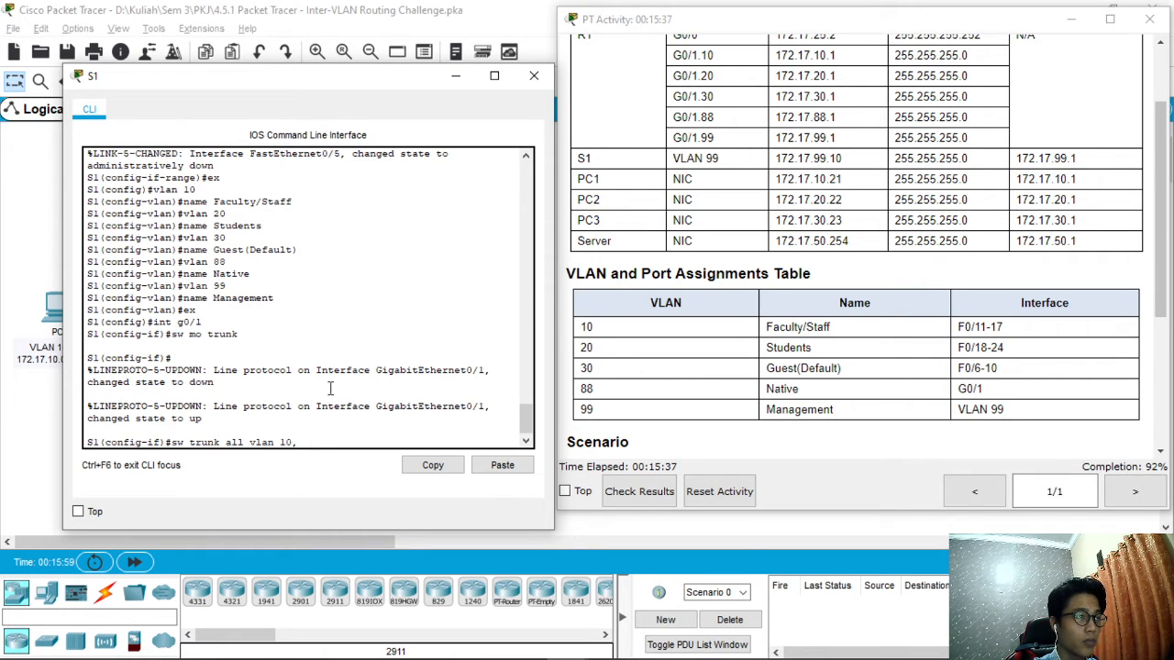
pyautogui.write('20,30,')
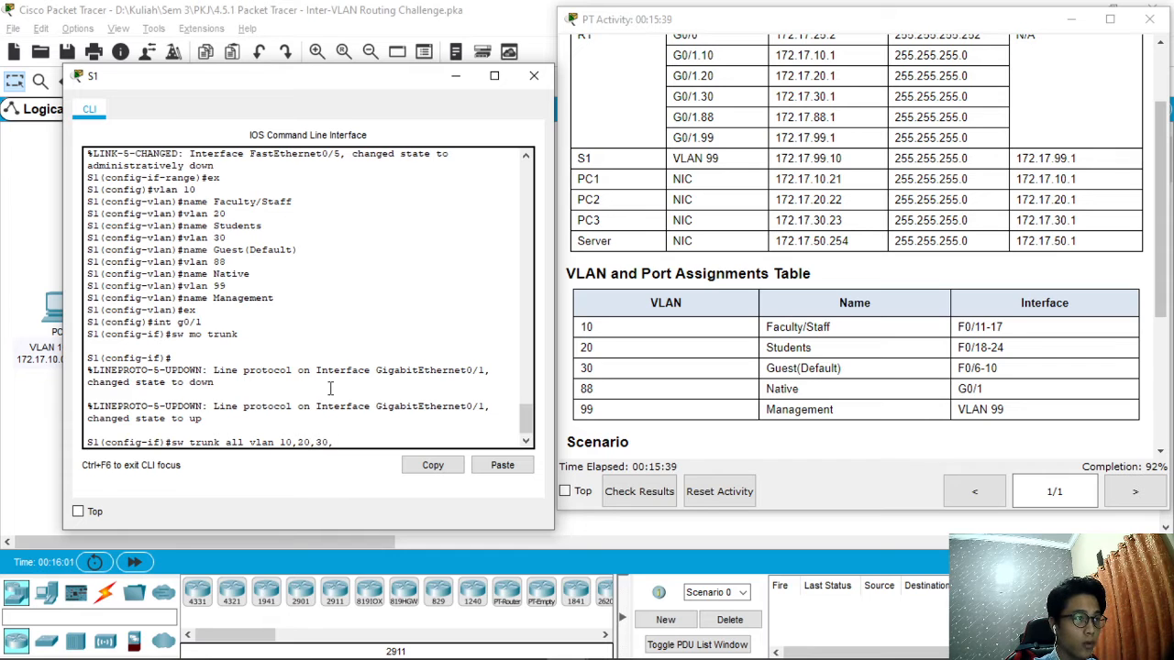
pyautogui.write('88,99')
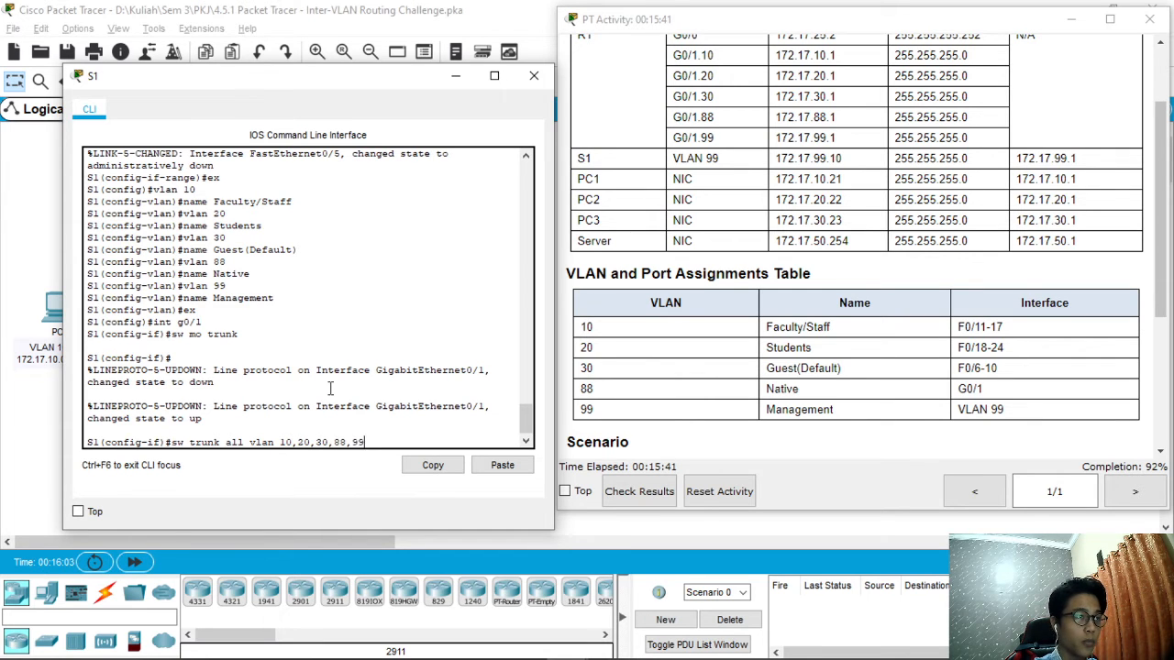
pyautogui.scroll(3, 828, 348)
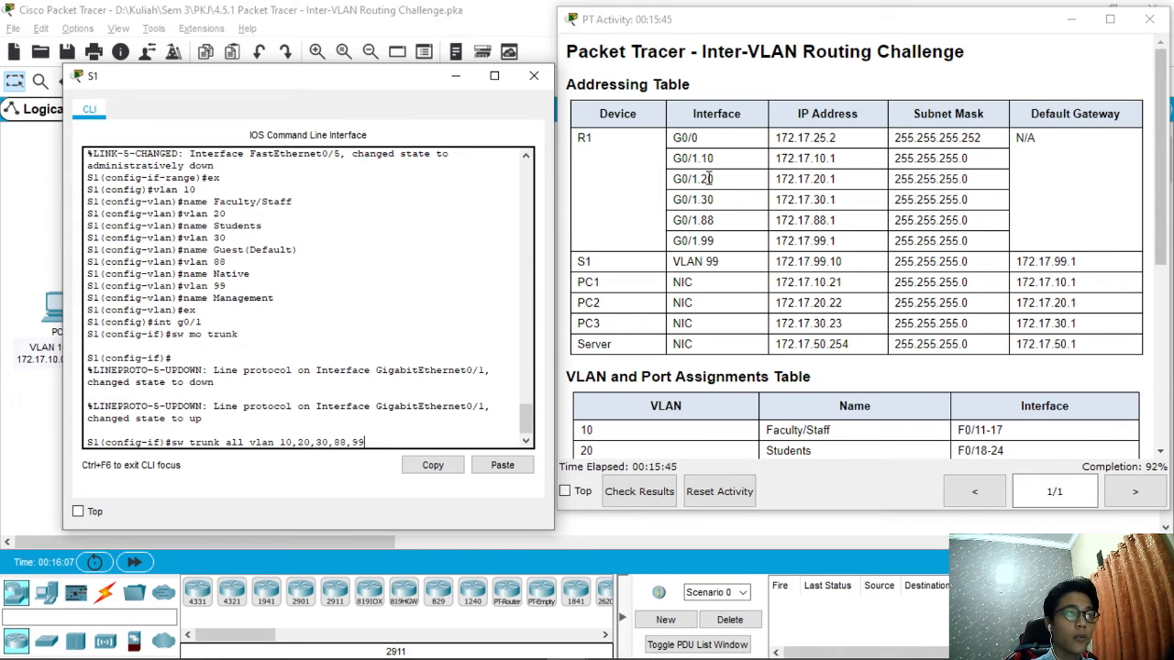
pyautogui.scroll(-1, 710, 347)
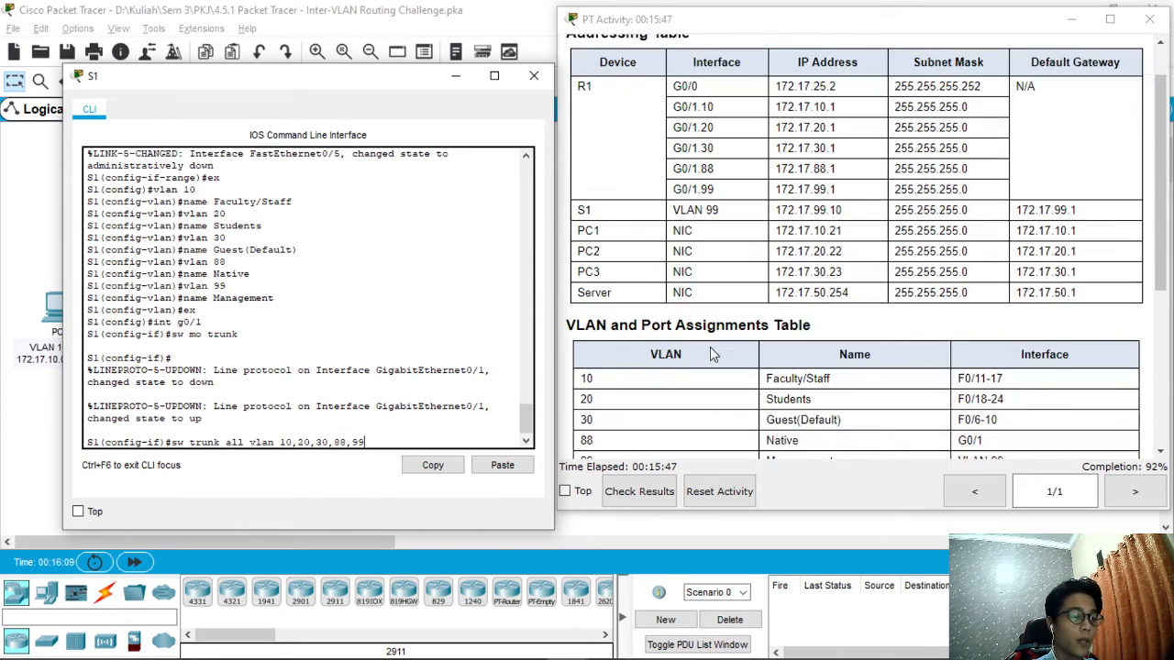
pyautogui.scroll(1, 710, 347)
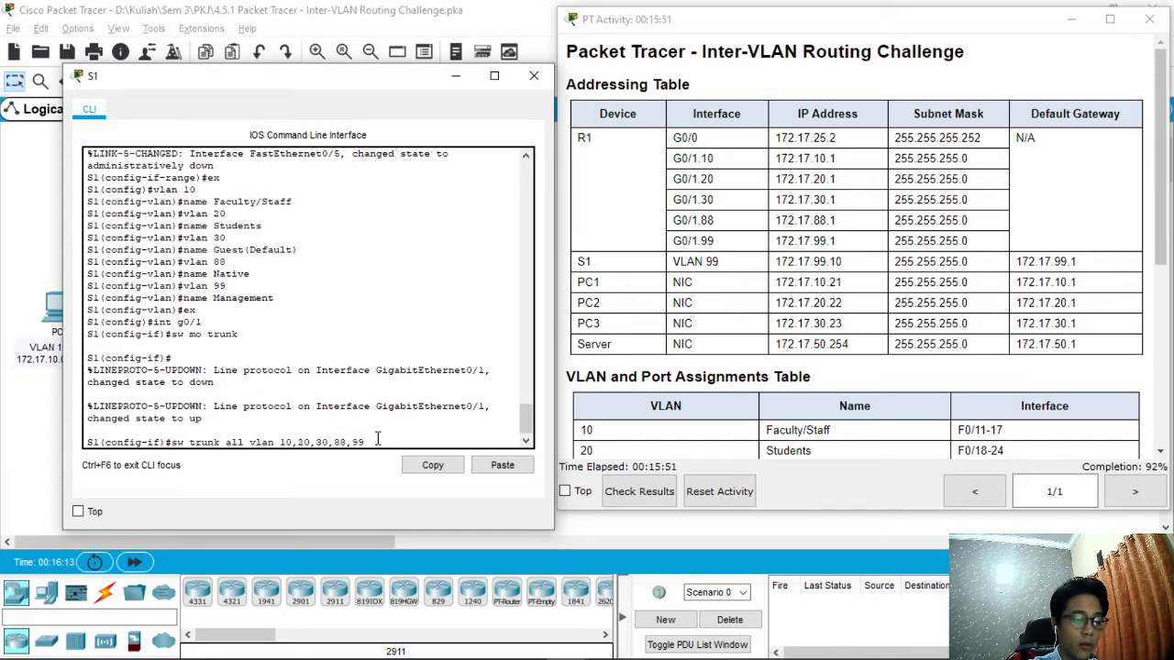
pyautogui.press('Return')
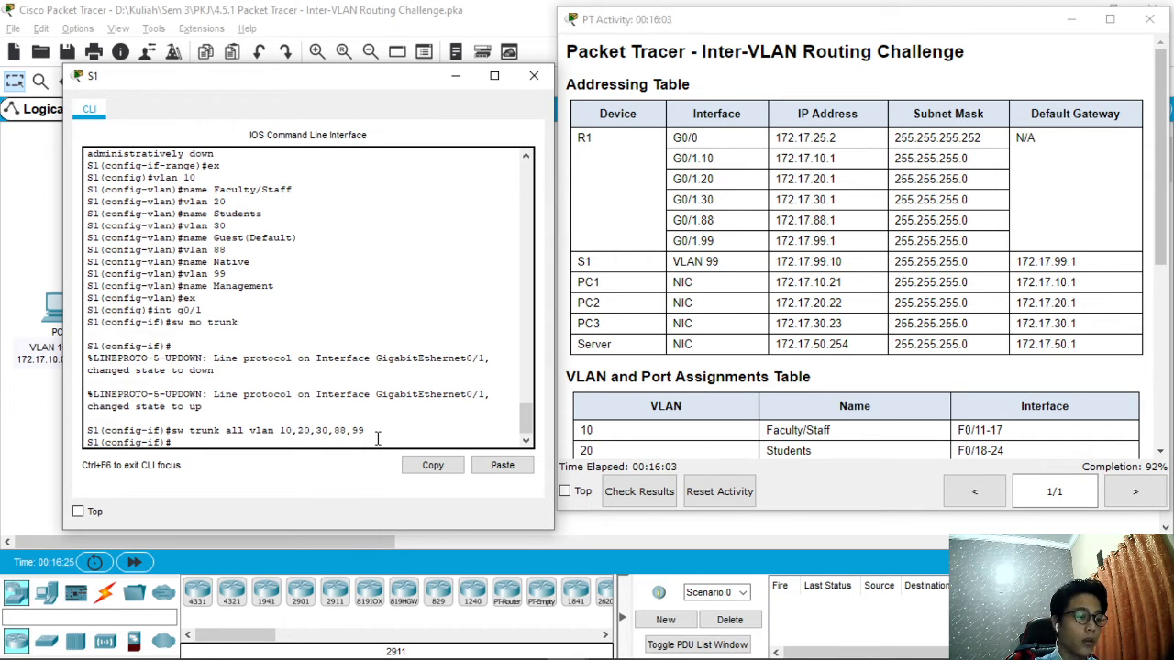
# Step: Set VLAN 88 as the native VLAN of the g0/1 trunk and return to global configuration mode
pyautogui.write('sw trun')
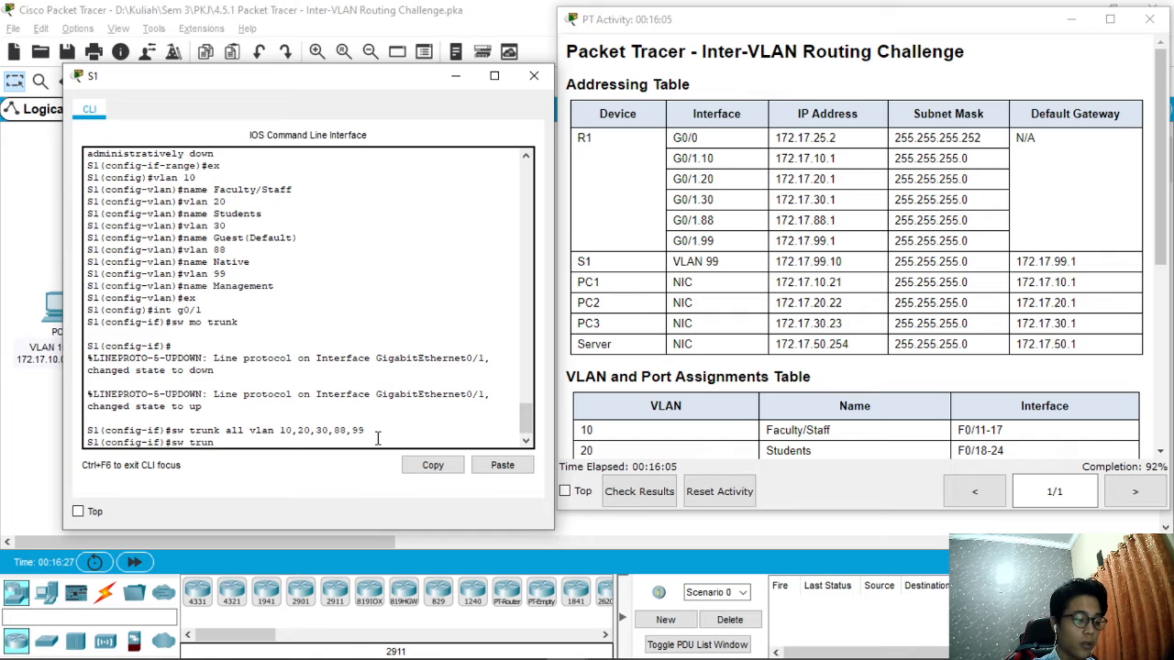
pyautogui.write('k native')
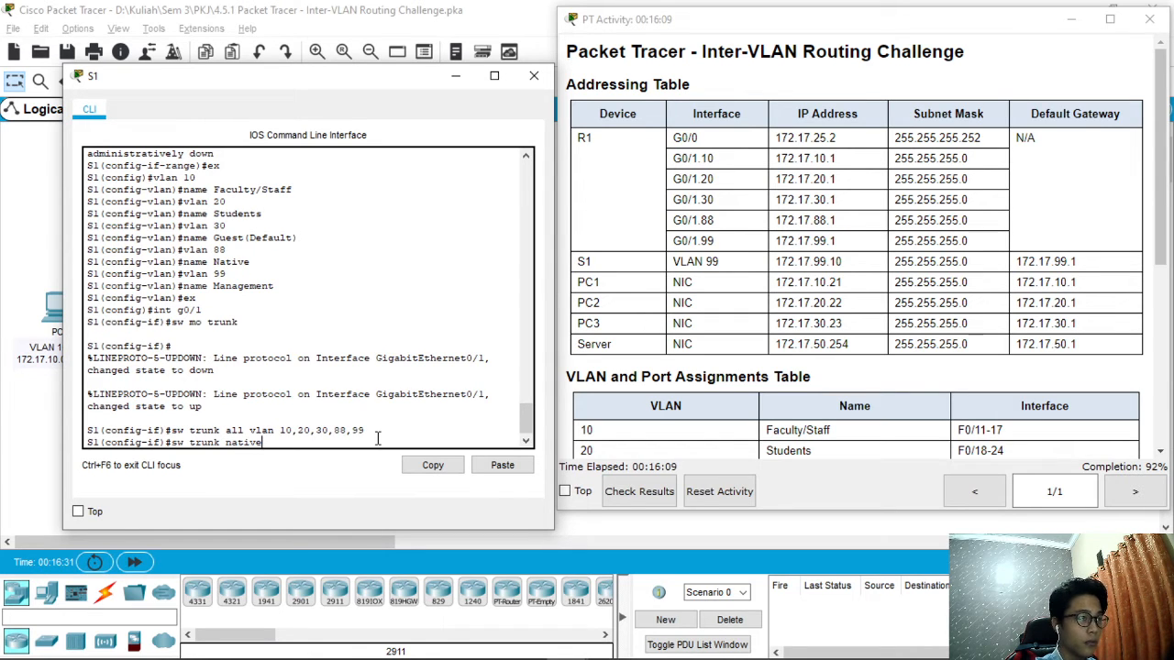
pyautogui.write(' vlan')
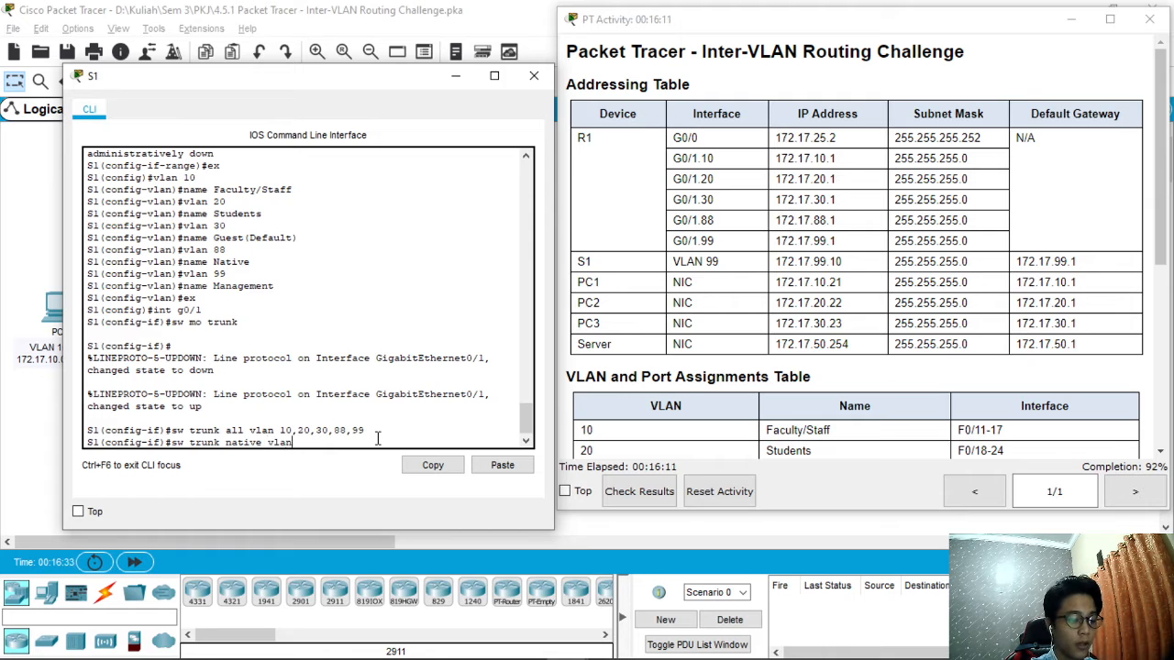
pyautogui.write(' 88')
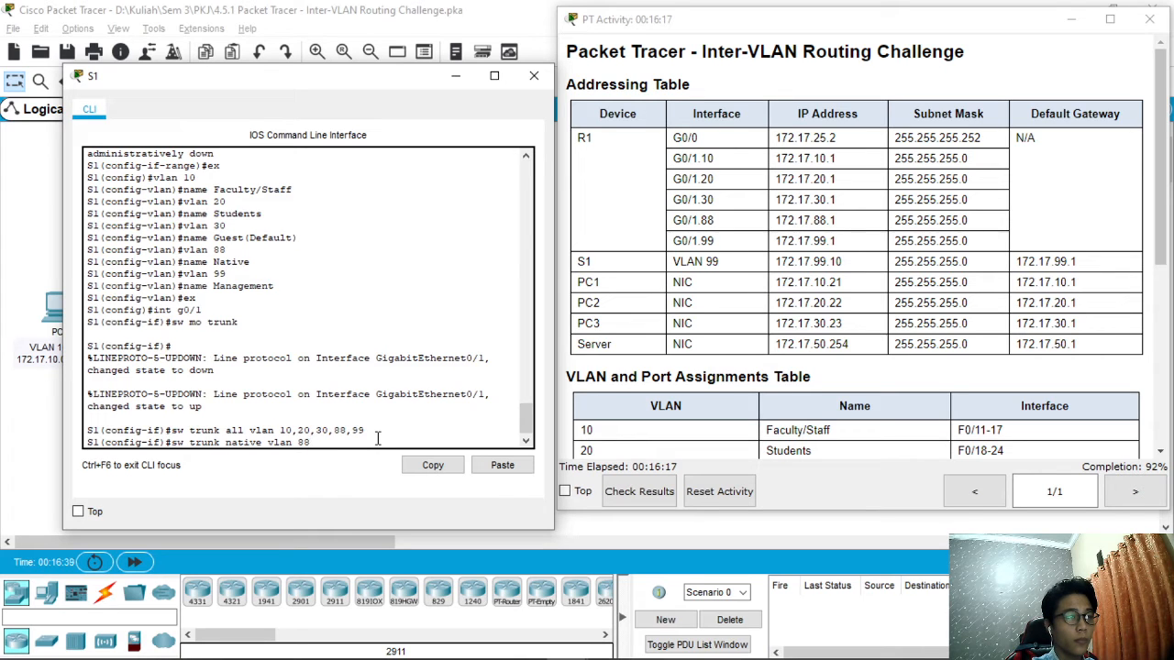
pyautogui.press('Return')
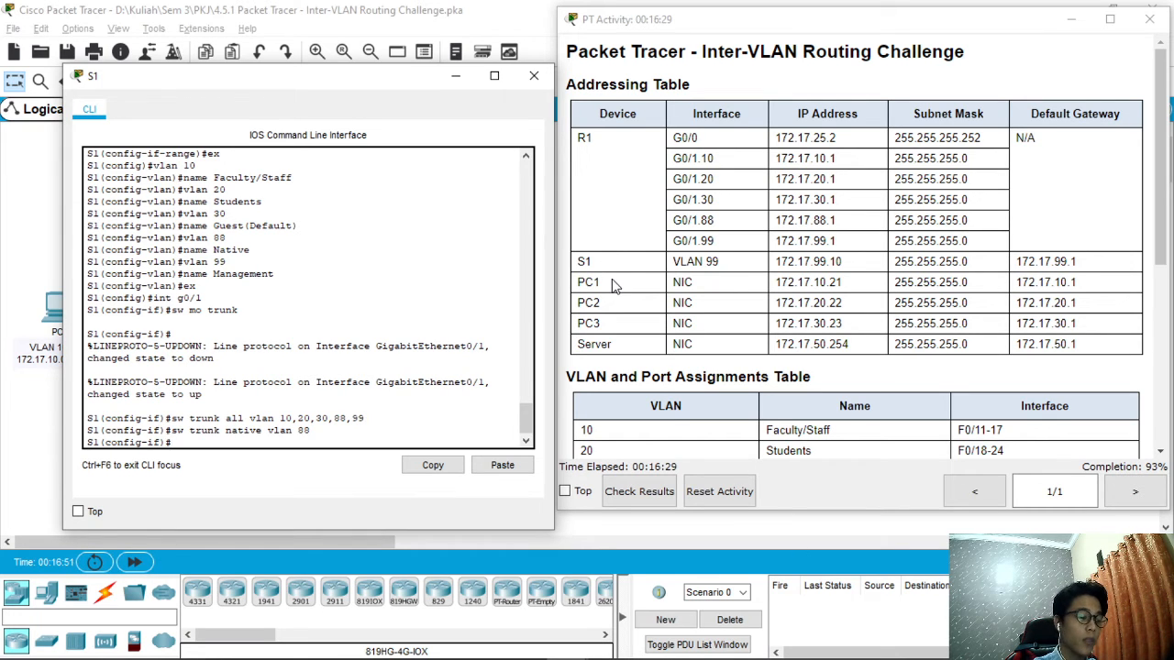
pyautogui.write('ex')
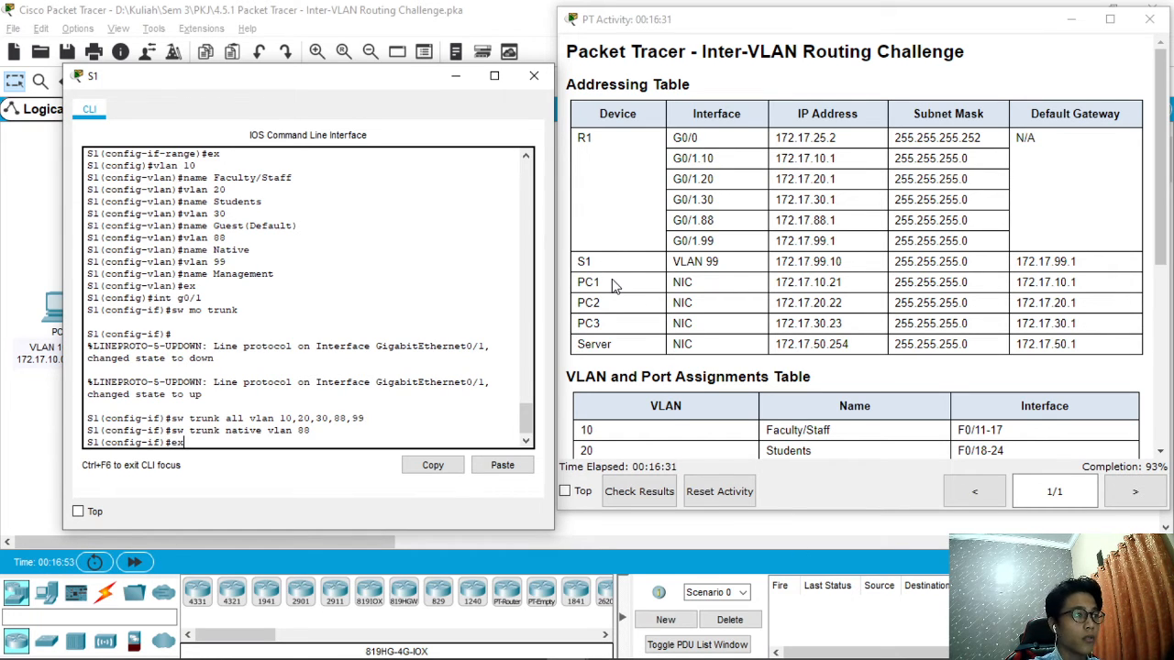
pyautogui.press('Return')
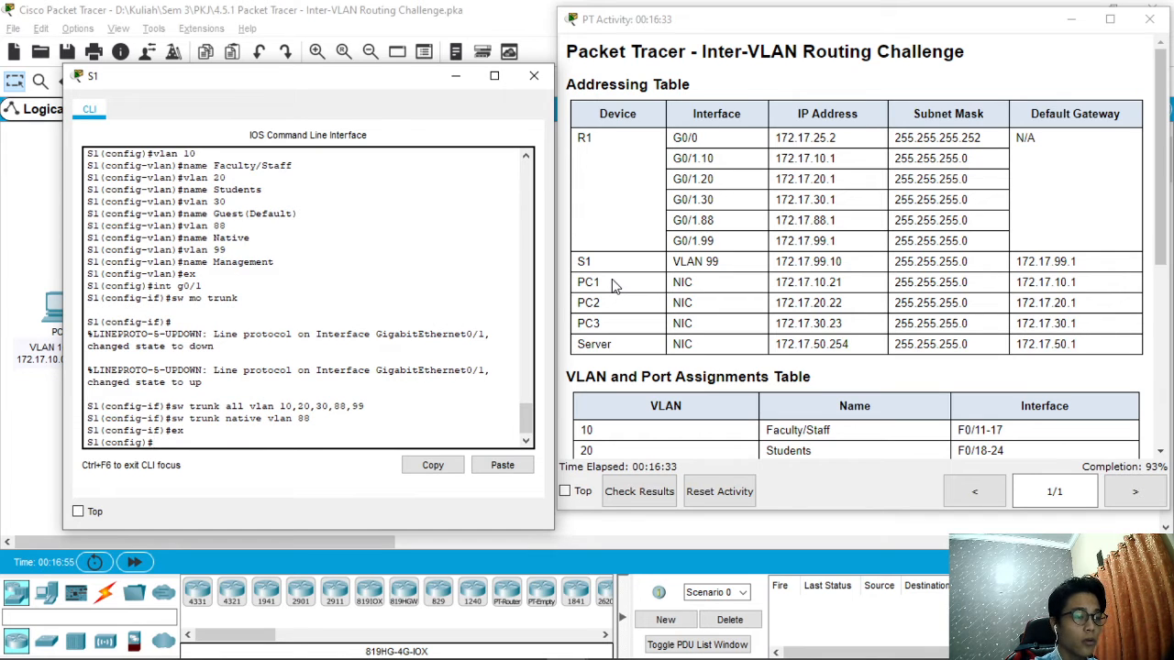
# Step: Enter the VLAN 99 interface on S1 and assign it IP address 172.17.99.10 with subnet mask 255.255.255.0
pyautogui.write('int vl')
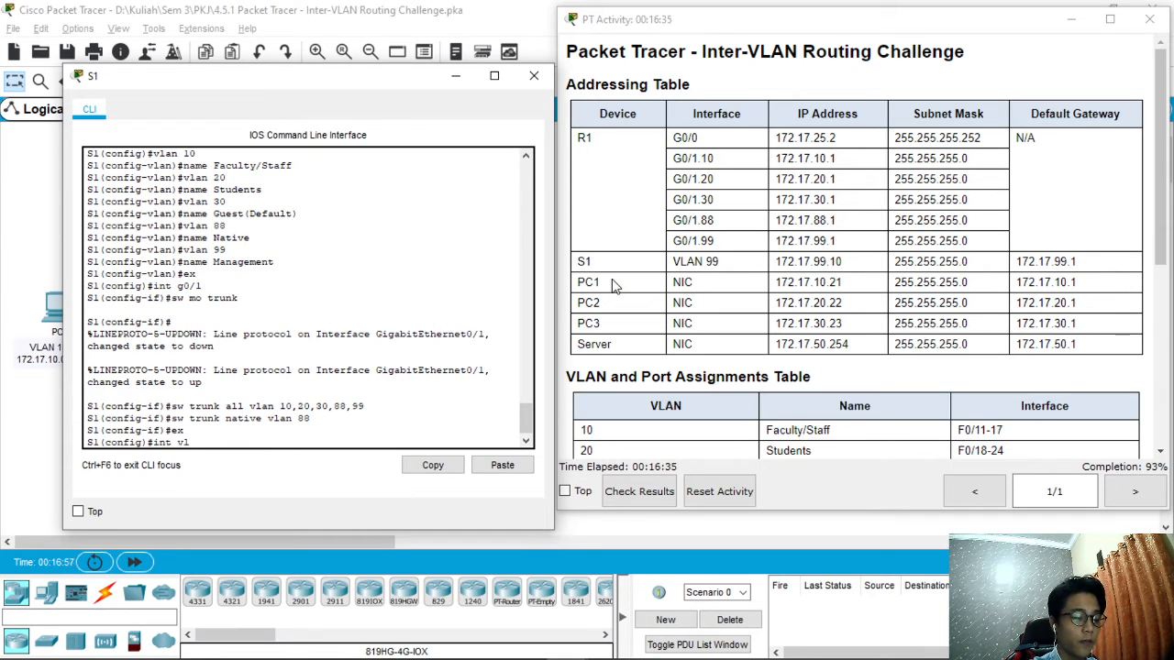
pyautogui.write('an 99')
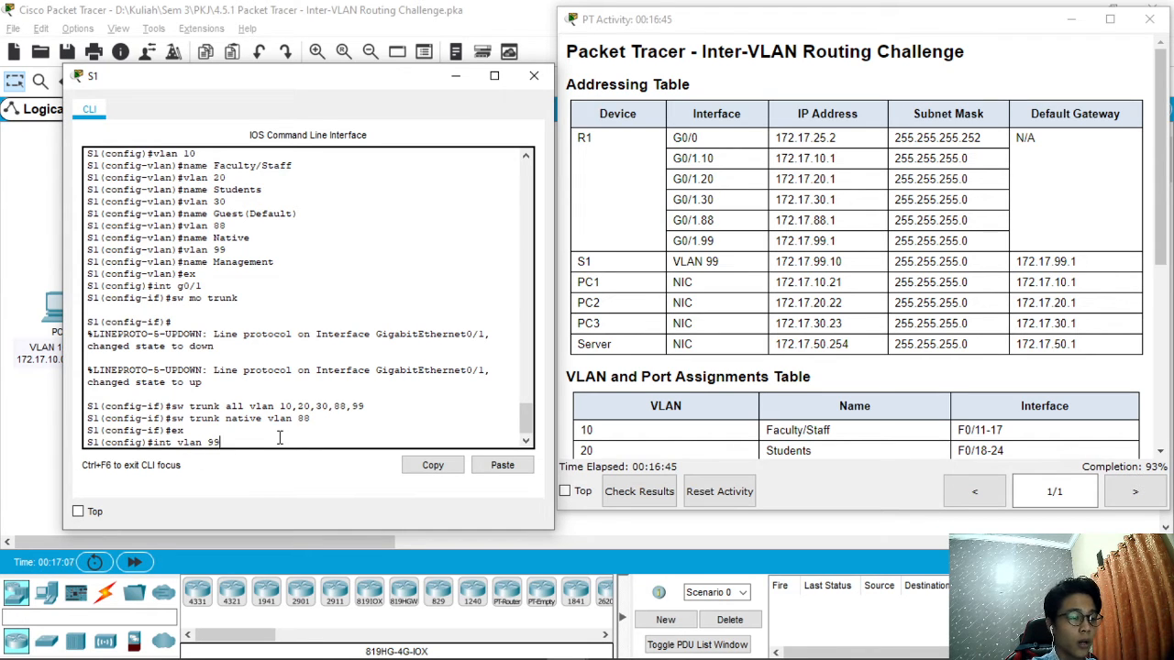
pyautogui.press('Return')
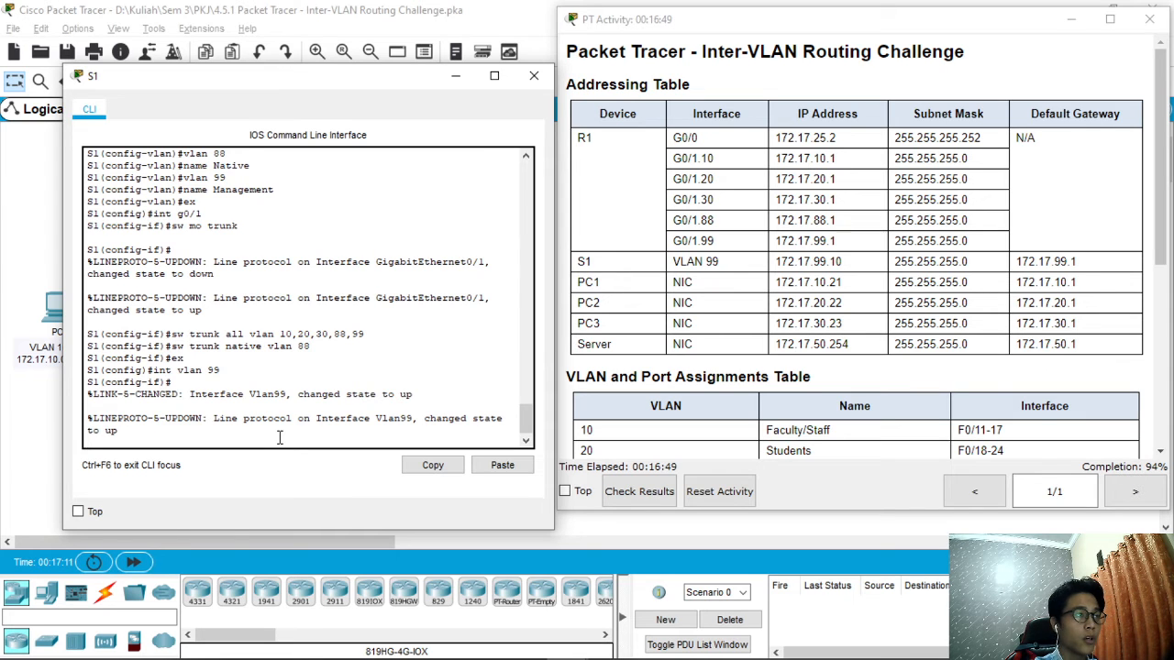
pyautogui.press('Return')
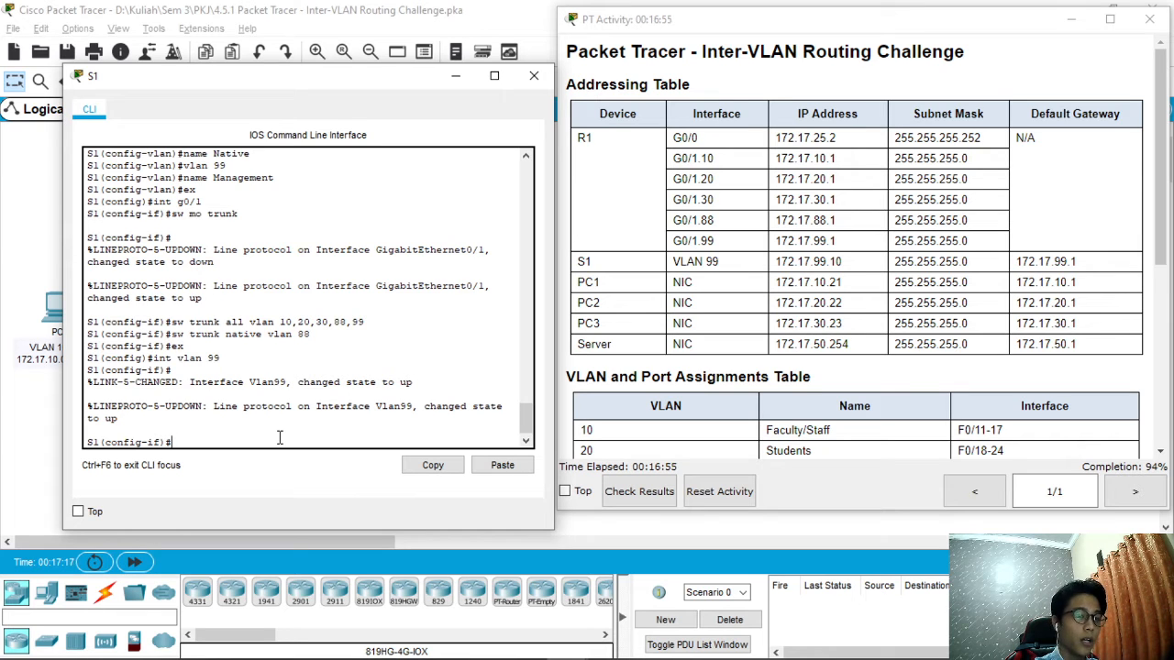
pyautogui.write('ip address 172.17.99.10 255.255.255.0')
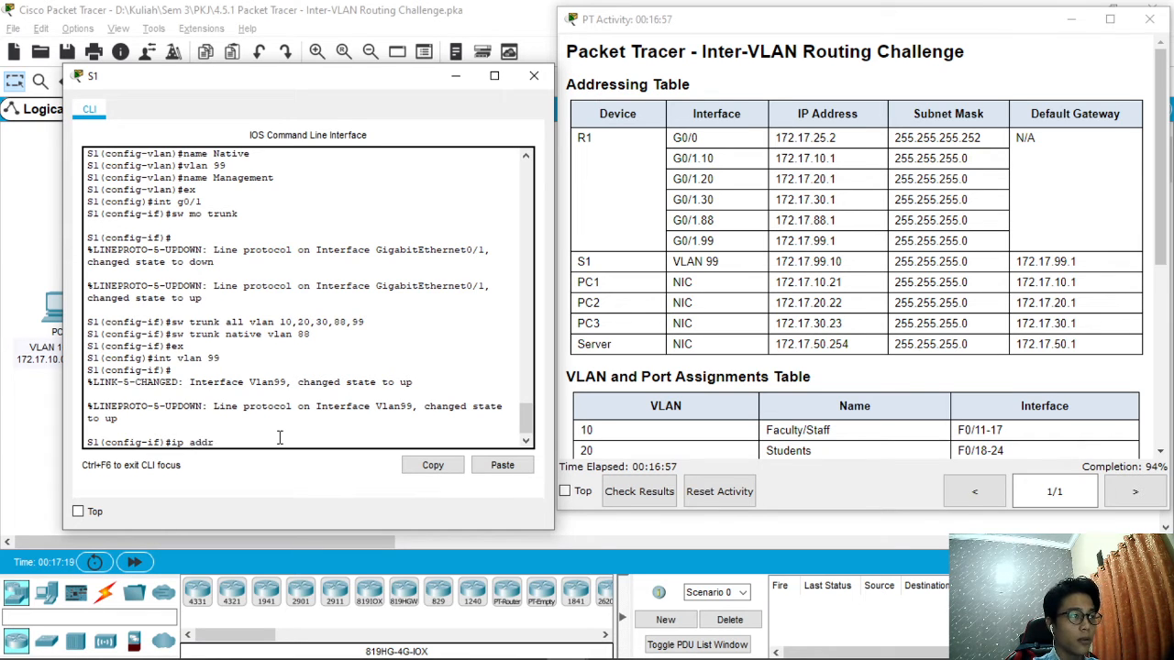
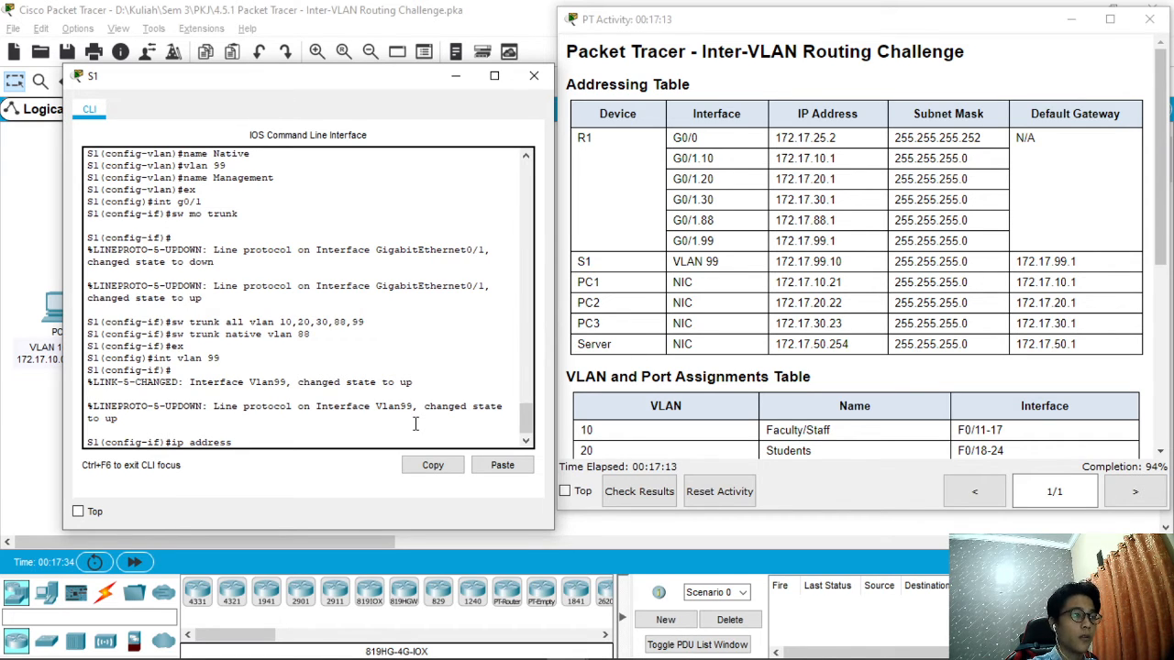
pyautogui.write('172')
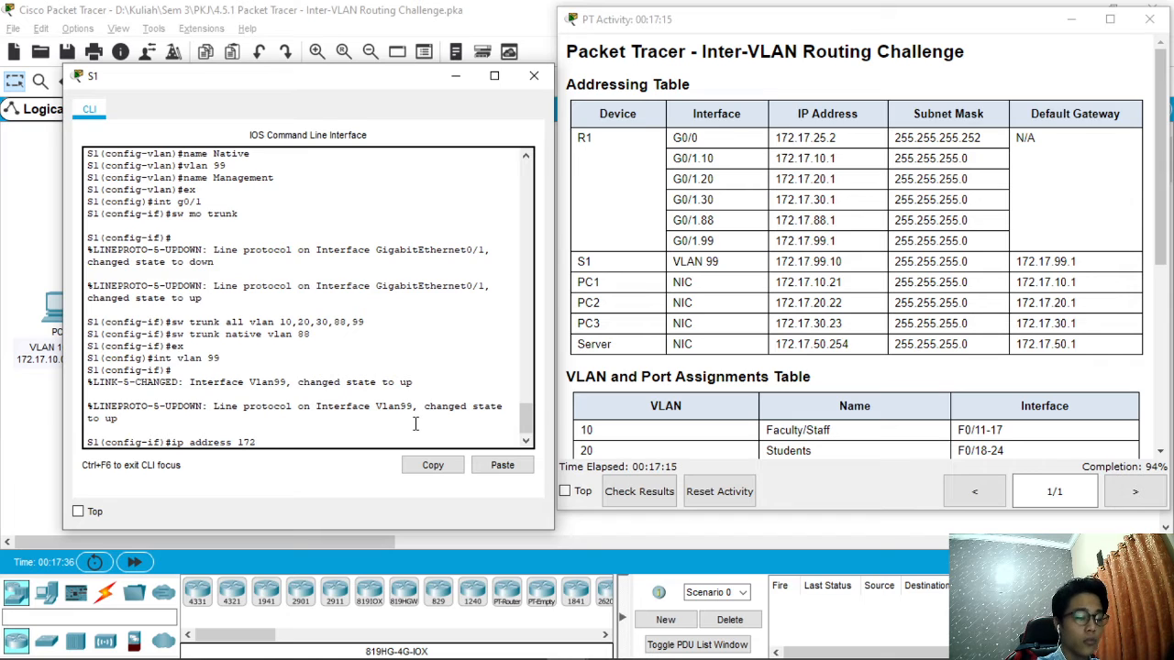
pyautogui.write('.17.')
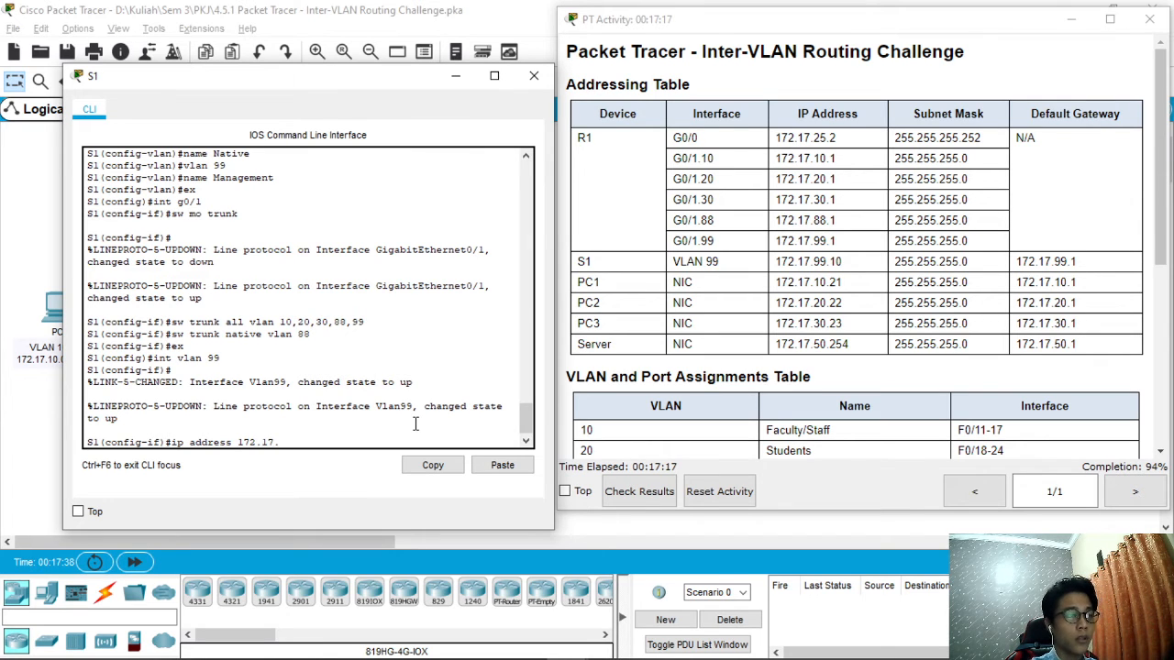
pyautogui.write('99.10 ')
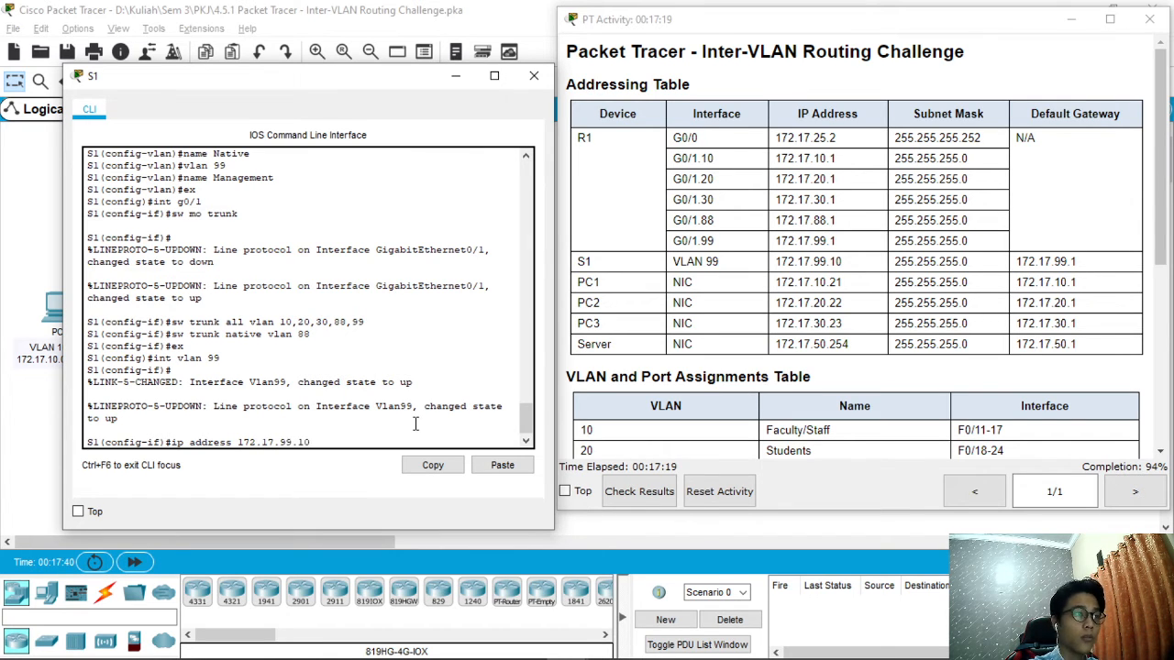
pyautogui.write('255')
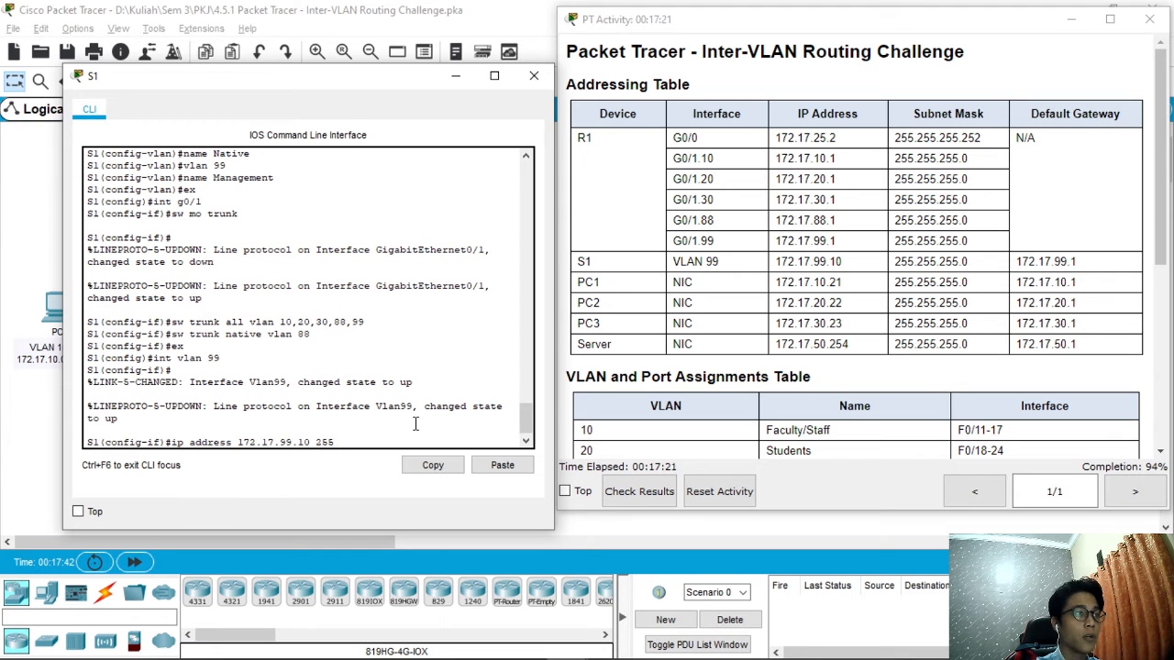
pyautogui.write('.255.255')
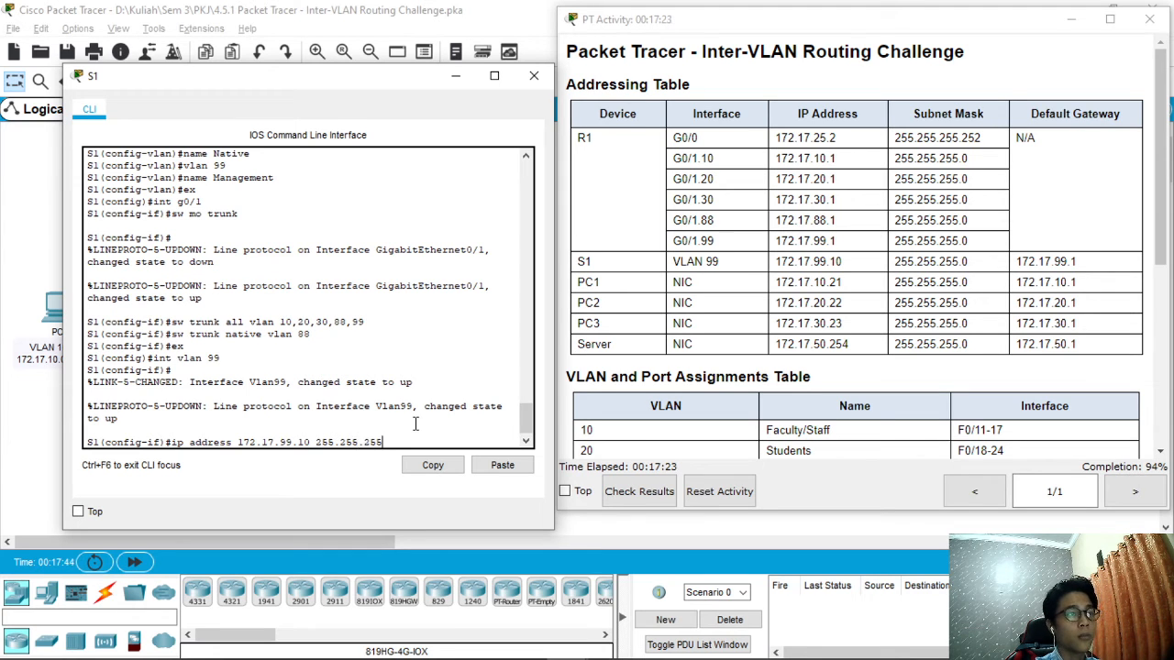
pyautogui.write('.0')
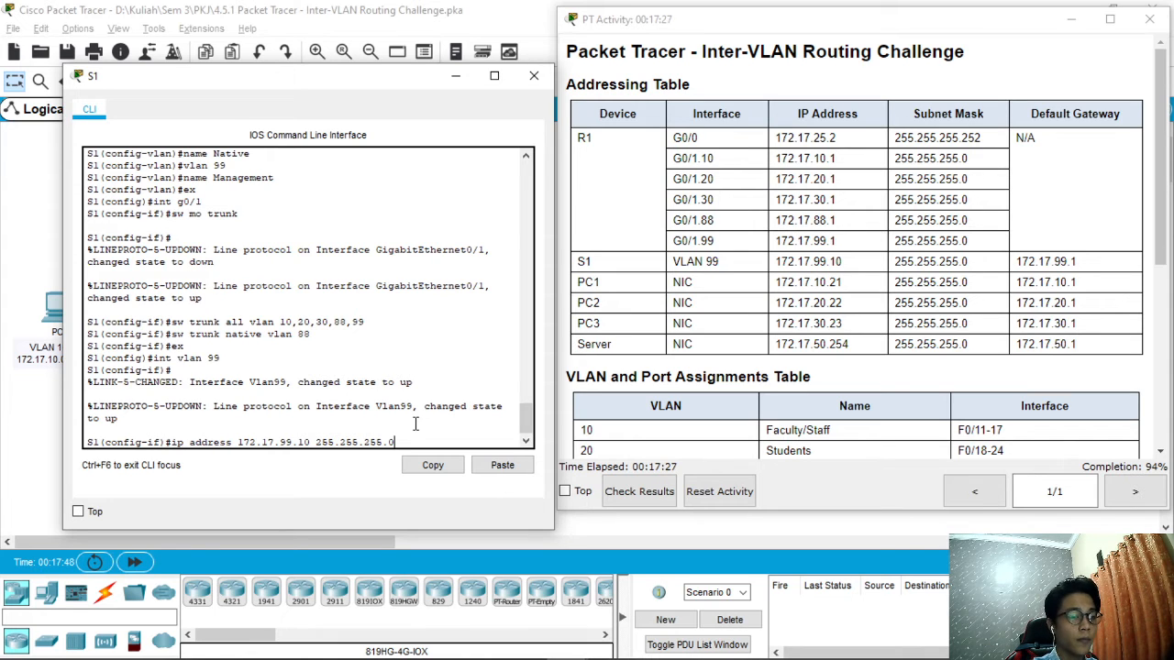
pyautogui.press('Return')
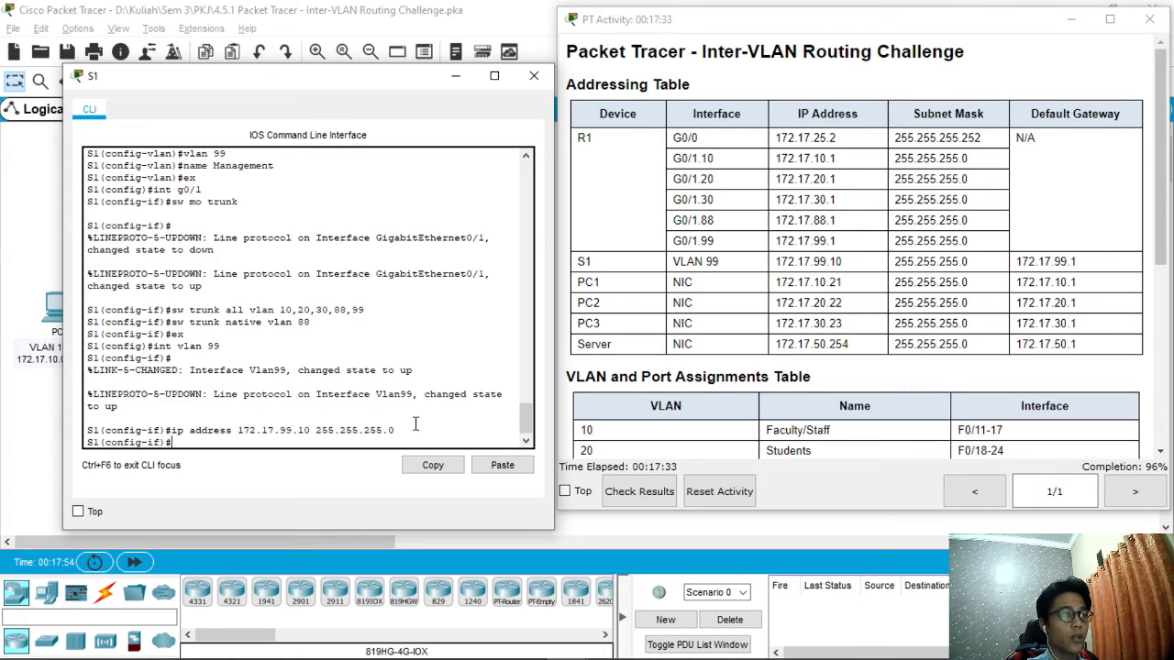
# Step: Enable the VLAN 99 interface with no shutdown and return to global configuration mode
pyautogui.write('no ')
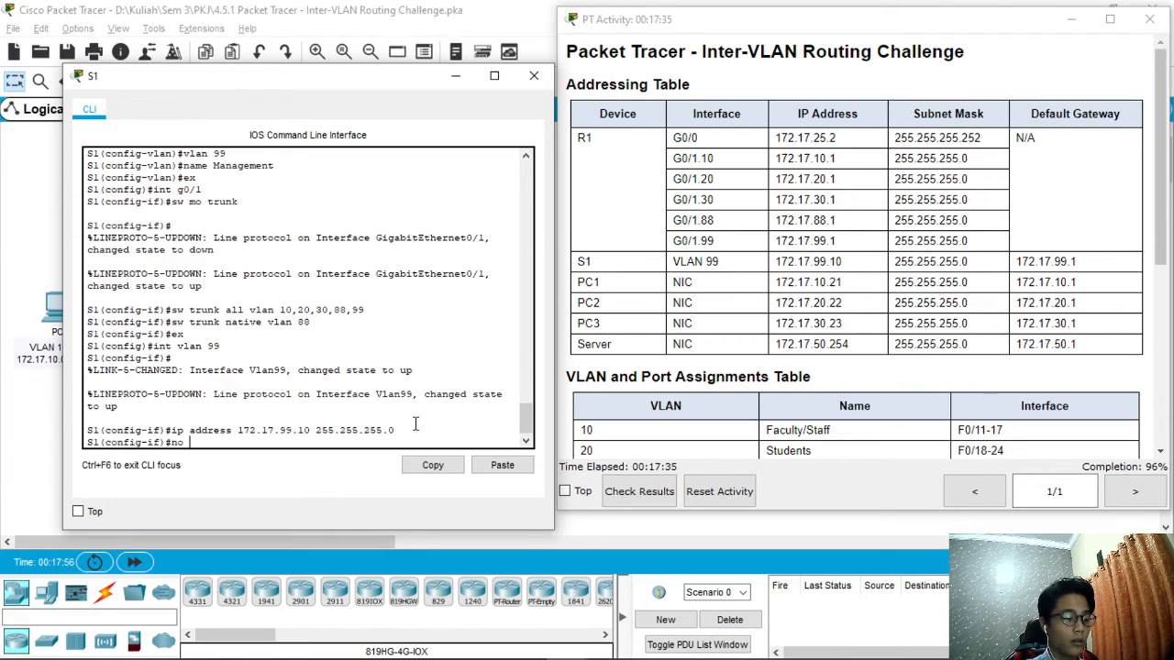
pyautogui.write('shut')
pyautogui.press('Return')
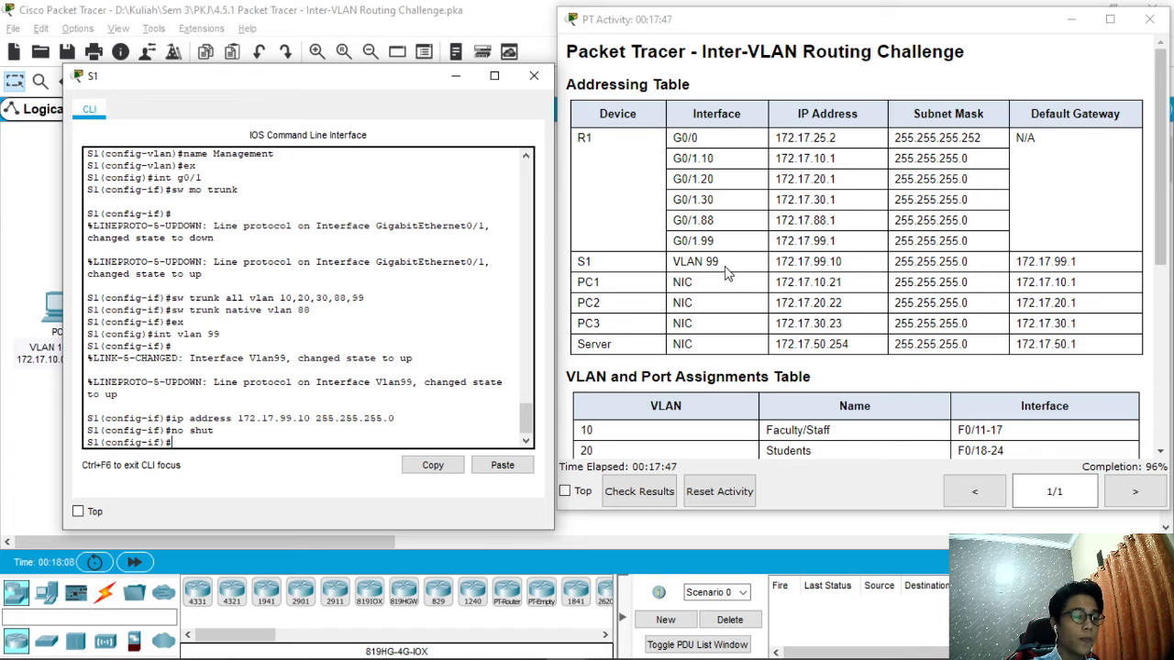
pyautogui.write('ex')
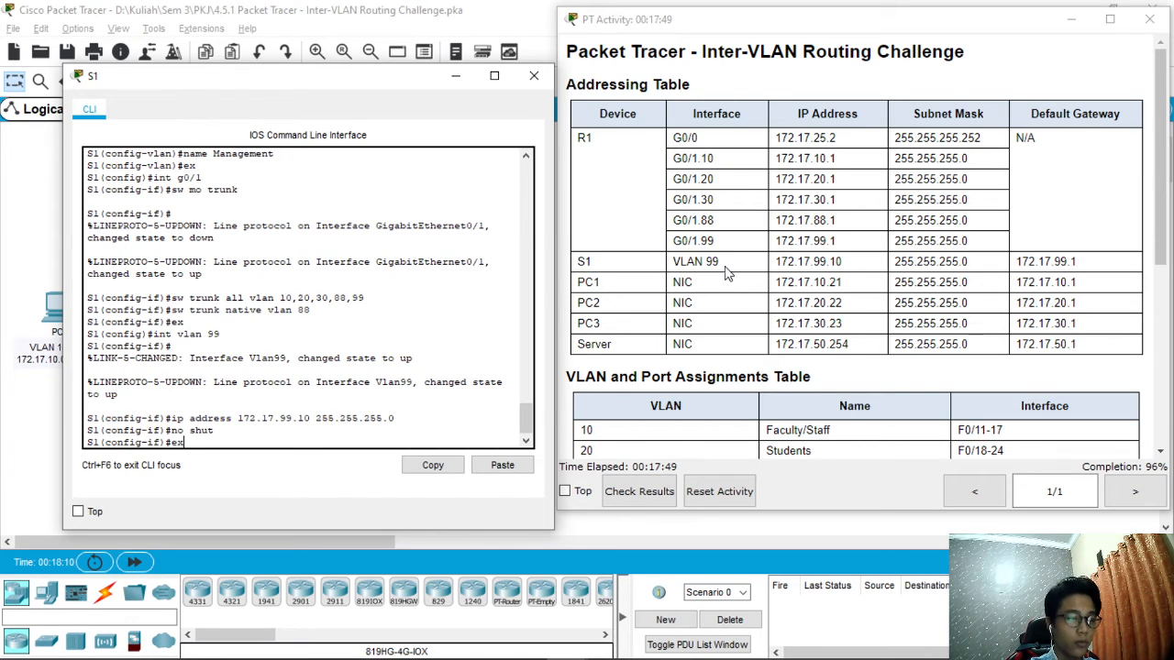
pyautogui.press('Return')
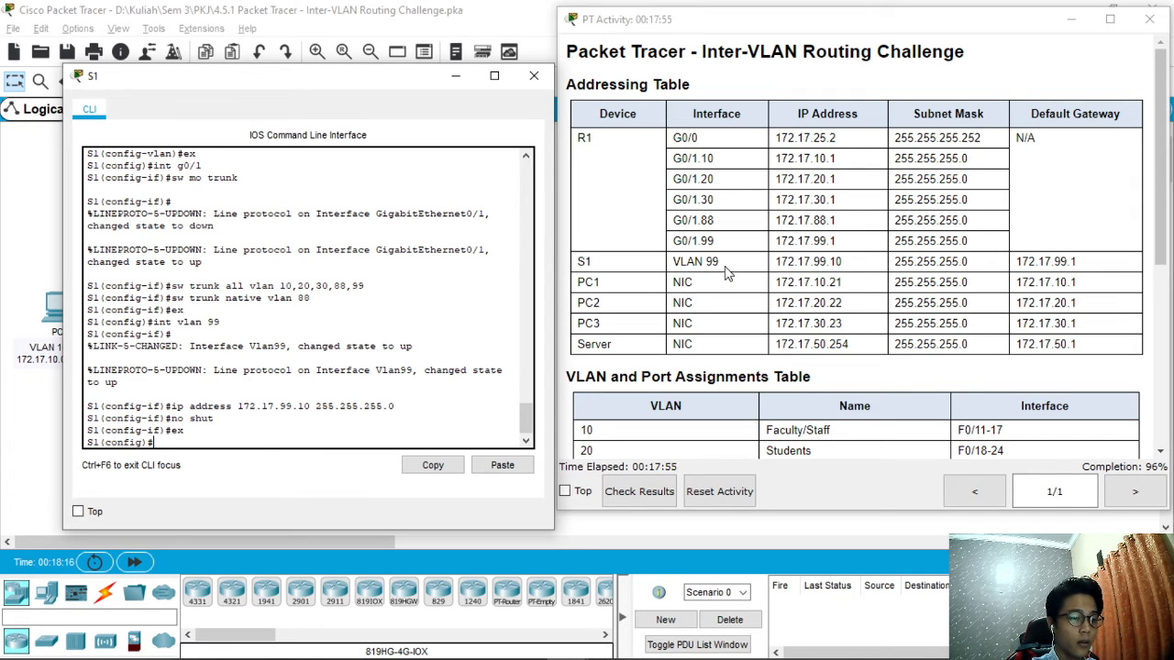
# Step: Set S1's default gateway to 172.17.99.1 and close the switch's window
pyautogui.write('ip')
pyautogui.press('BackSpace')
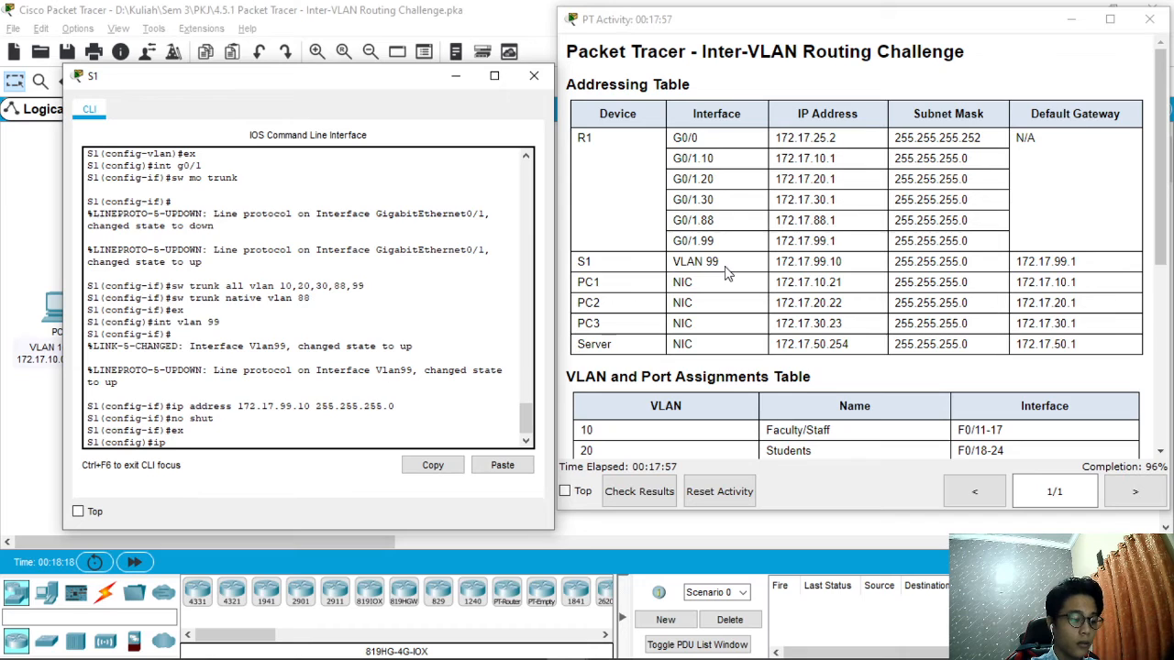
pyautogui.write('default-')
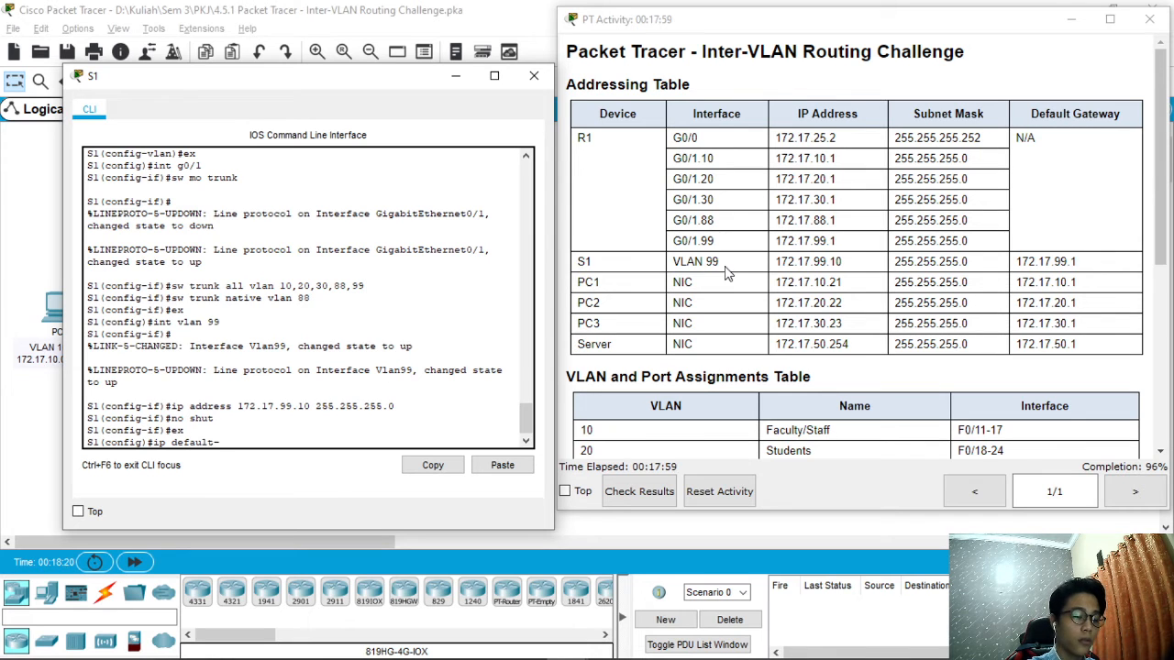
pyautogui.write('gateway')
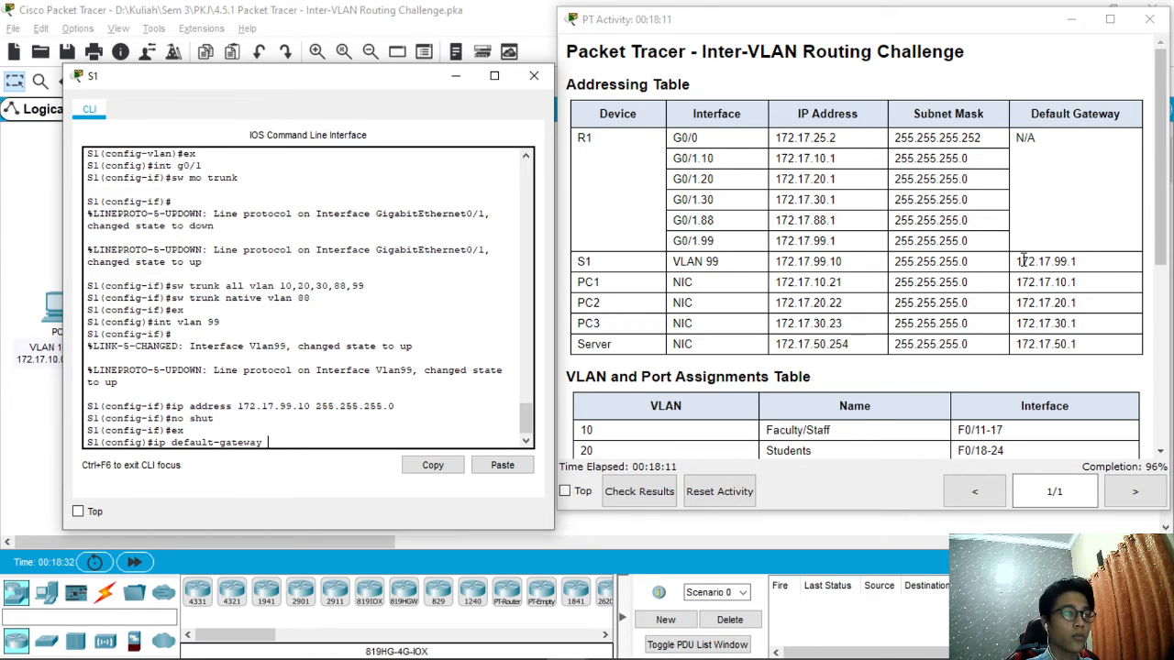
pyautogui.write('172.1')
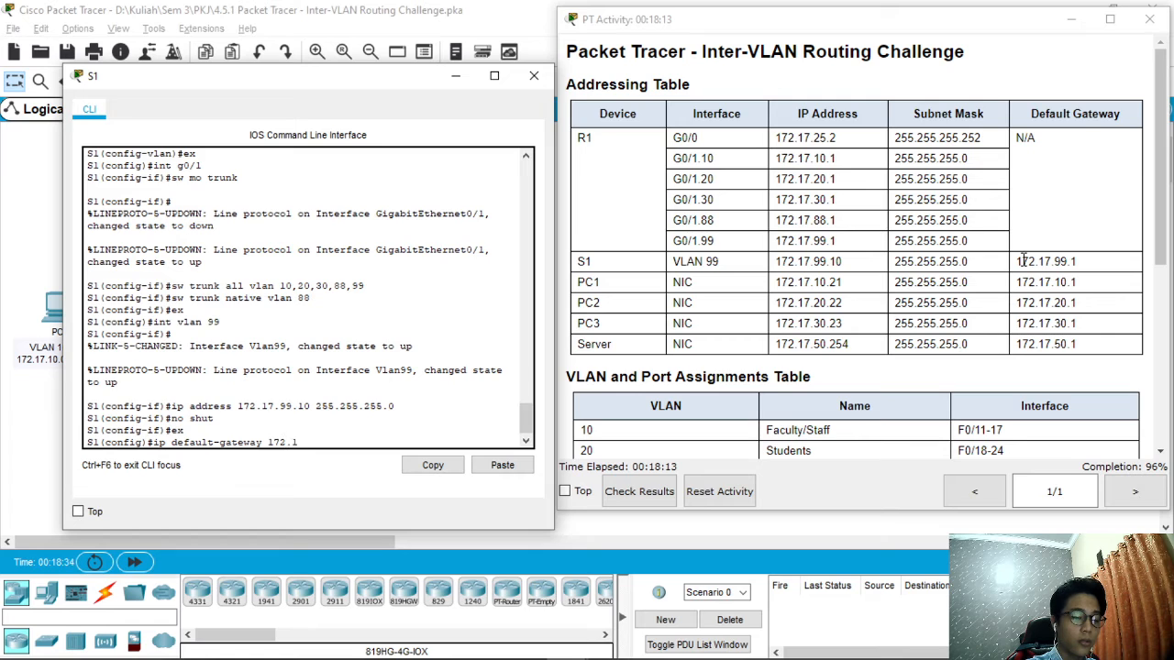
pyautogui.write('7.99.1')
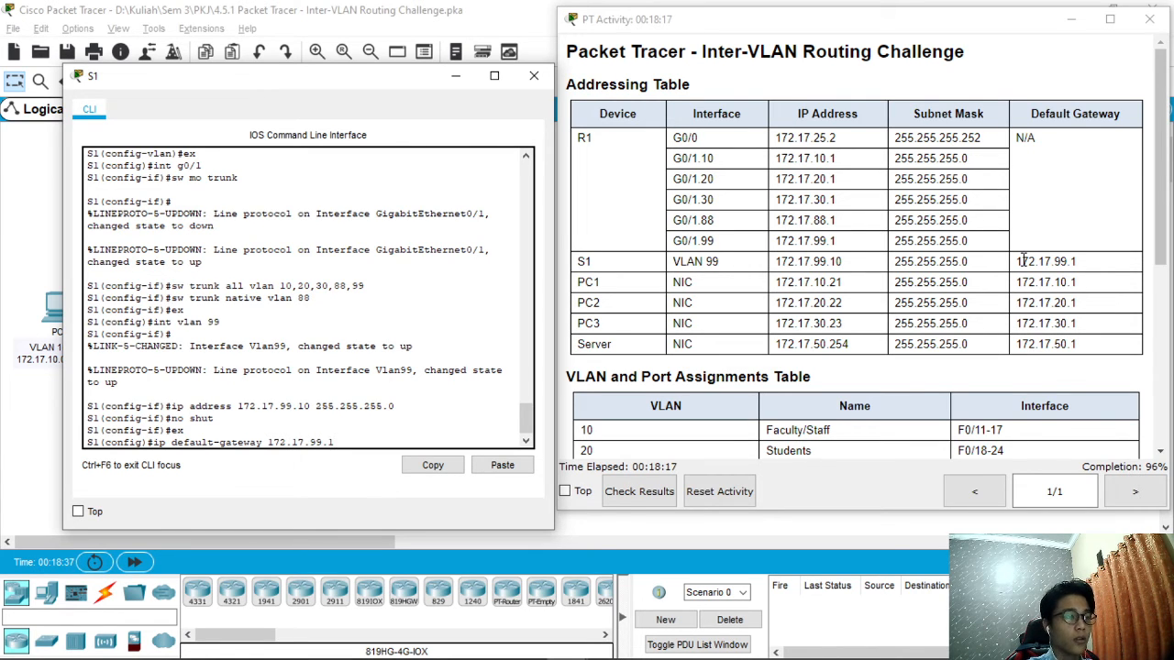
pyautogui.press('Return')
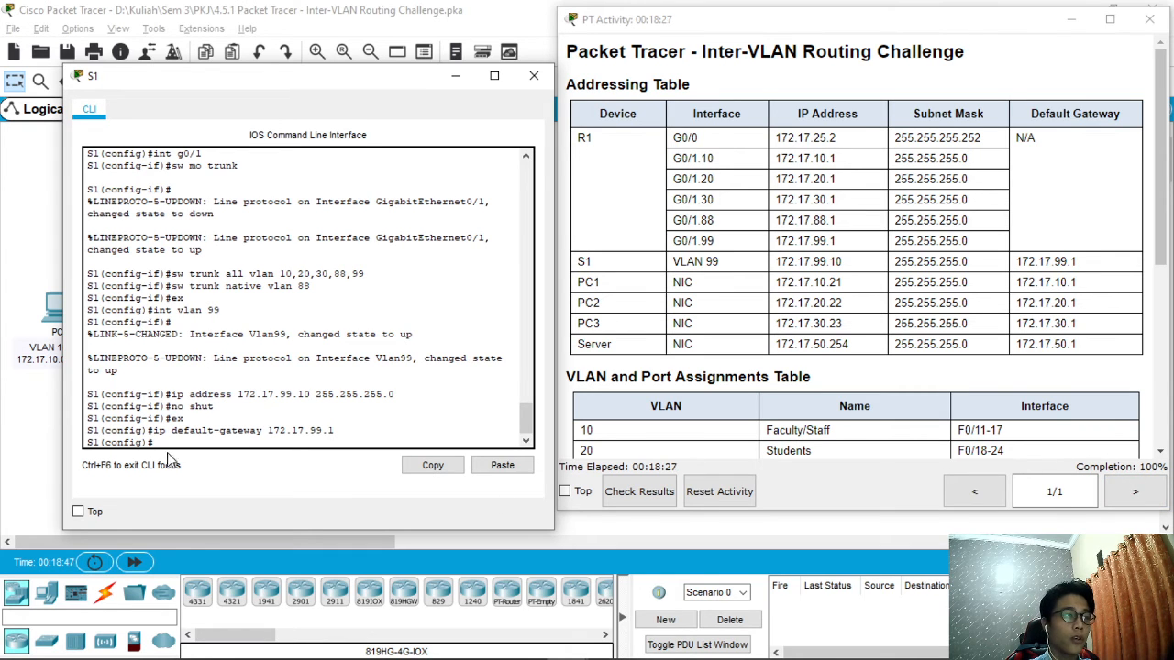
pyautogui.click(534, 75)
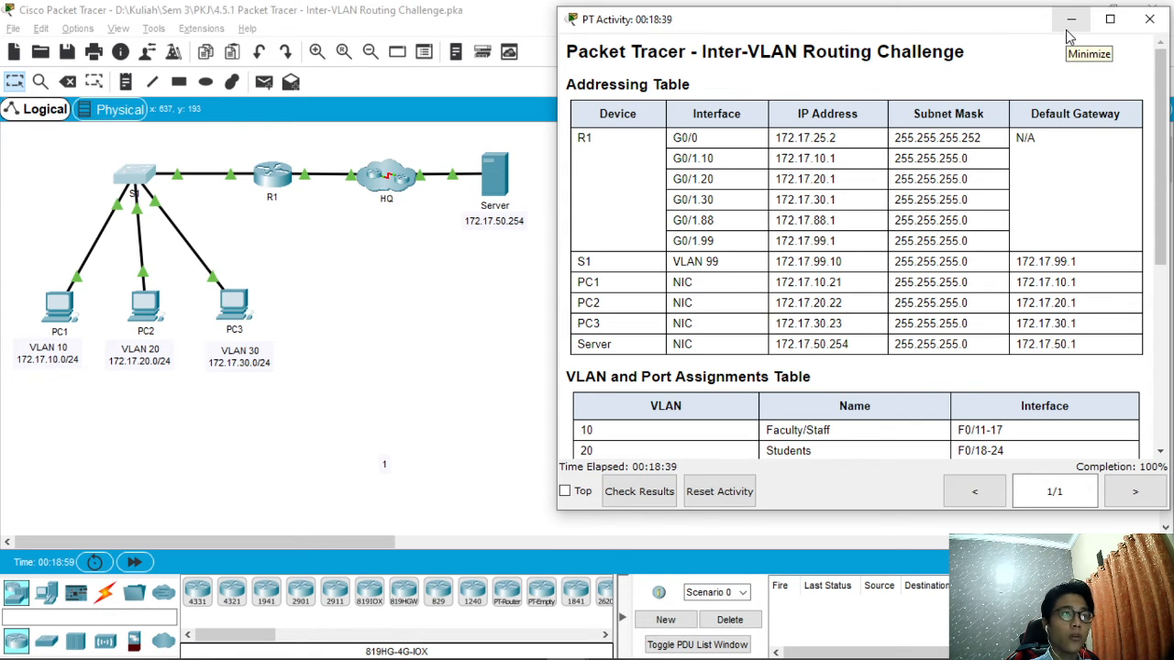
# Step: Reopen S1's command line, exit configuration and privileged modes, and start a fresh console session at the user EXEC prompt
pyautogui.click(133, 176)
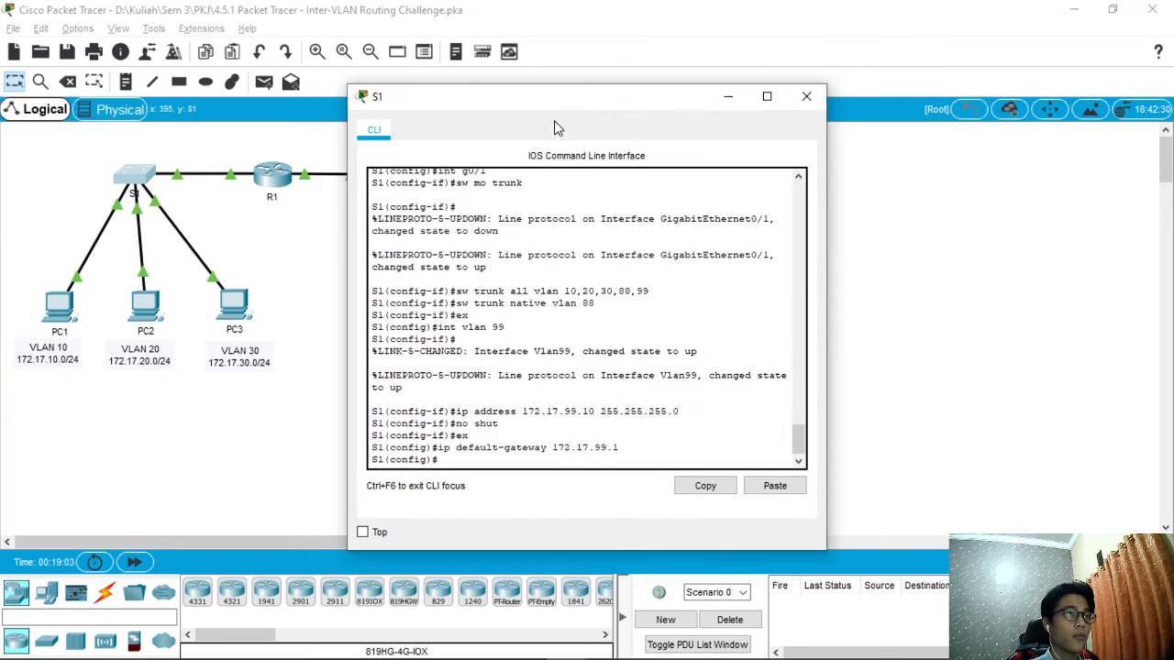
pyautogui.moveTo(558, 110); pyautogui.dragTo(338, 83)
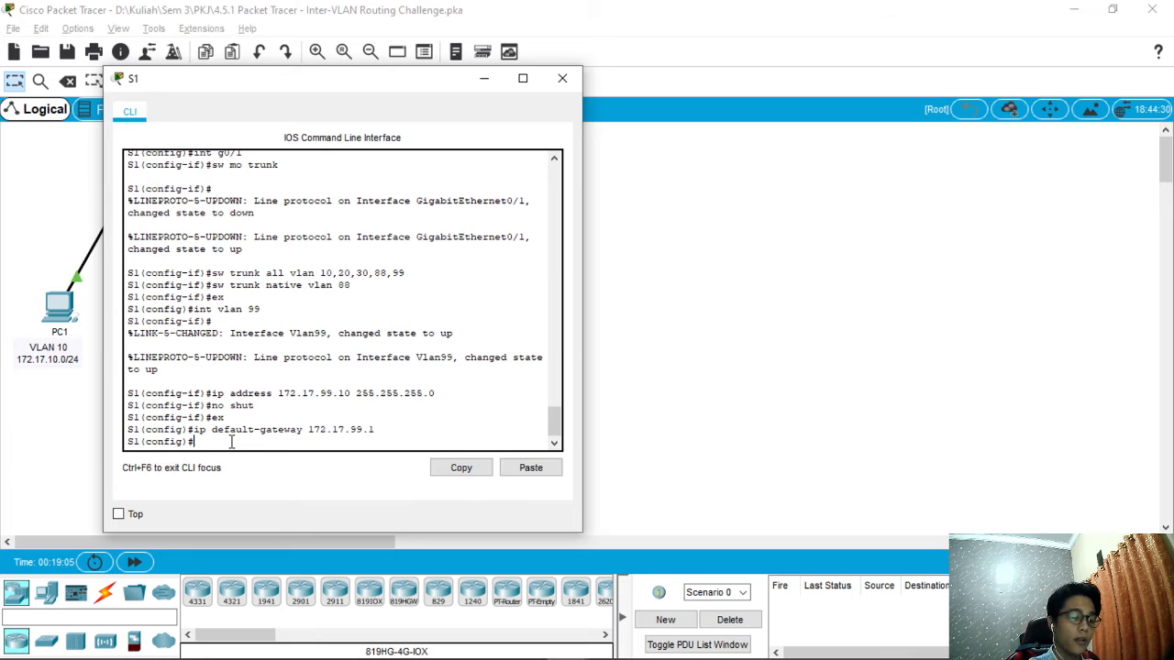
pyautogui.write('ex')
pyautogui.press('Return')
pyautogui.write('ex')
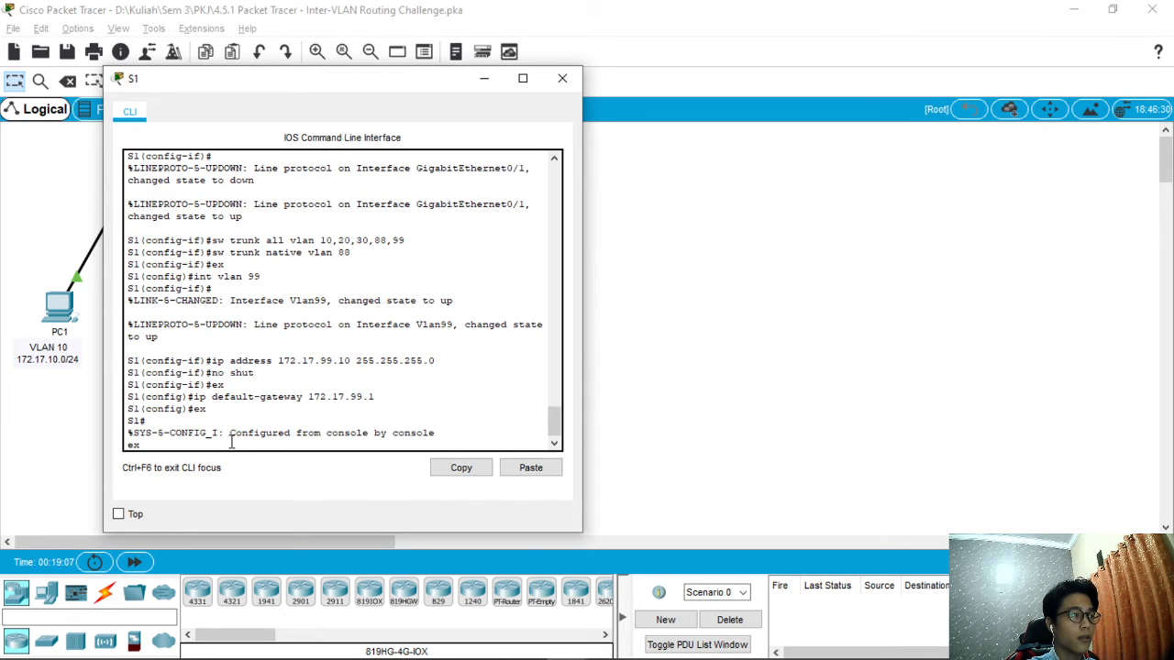
pyautogui.press('Return')
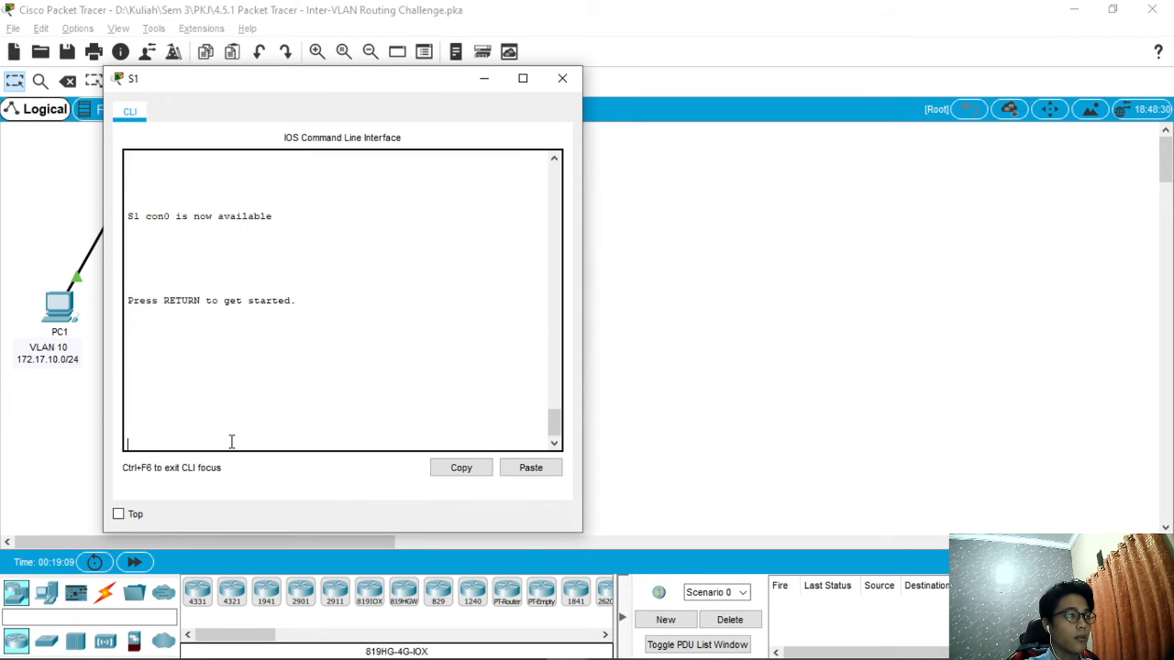
pyautogui.press('Return')
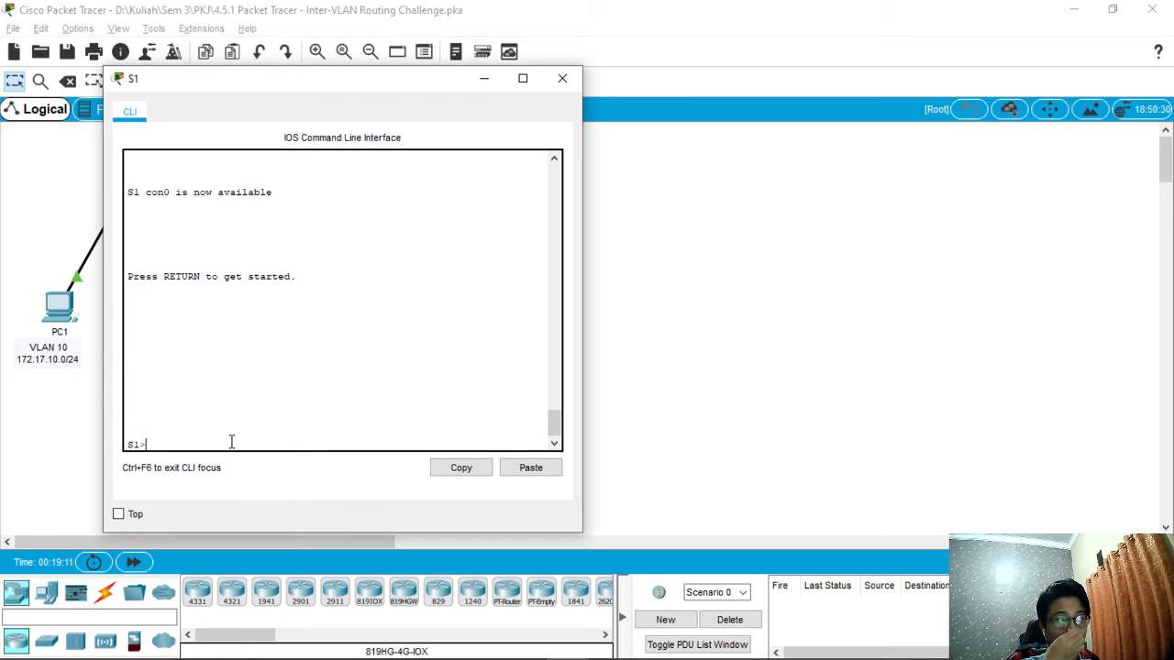
# Step: Bring the activity instructions beside S1's command line, ping the default gateway 172.17.99.1 twice, and close the switch's window
pyautogui.hotkey('alt', 'Tab')
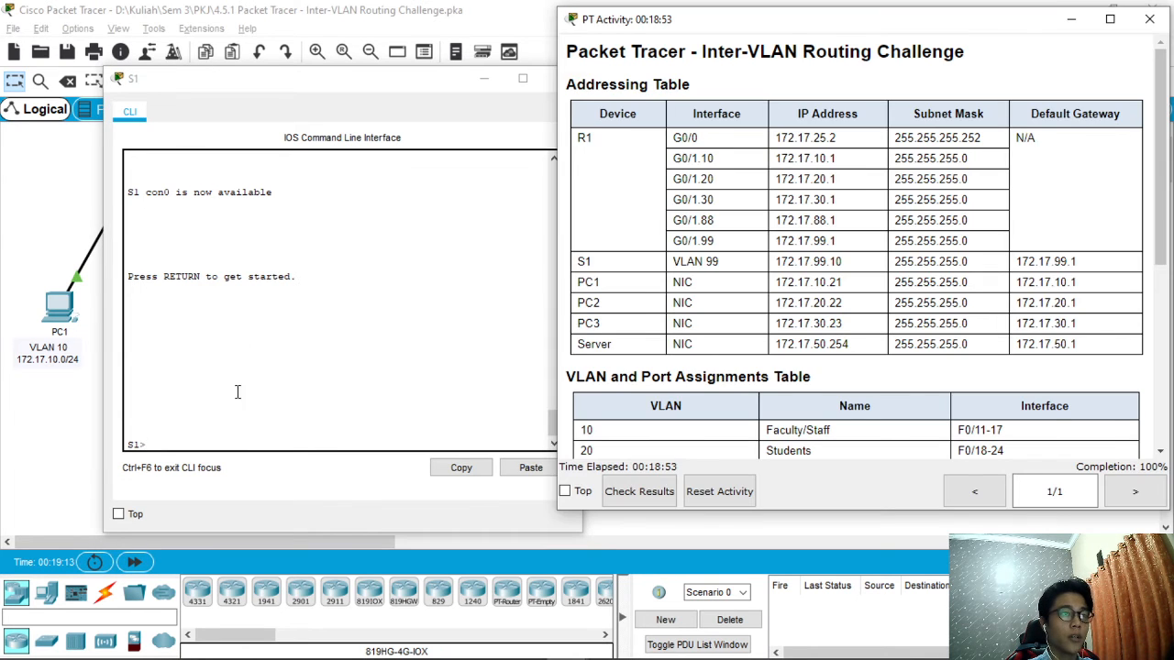
pyautogui.moveTo(309, 81)
pyautogui.mouseDown()
pyautogui.moveTo(269, 75)
pyautogui.moveTo(280, 71)
pyautogui.mouseUp()
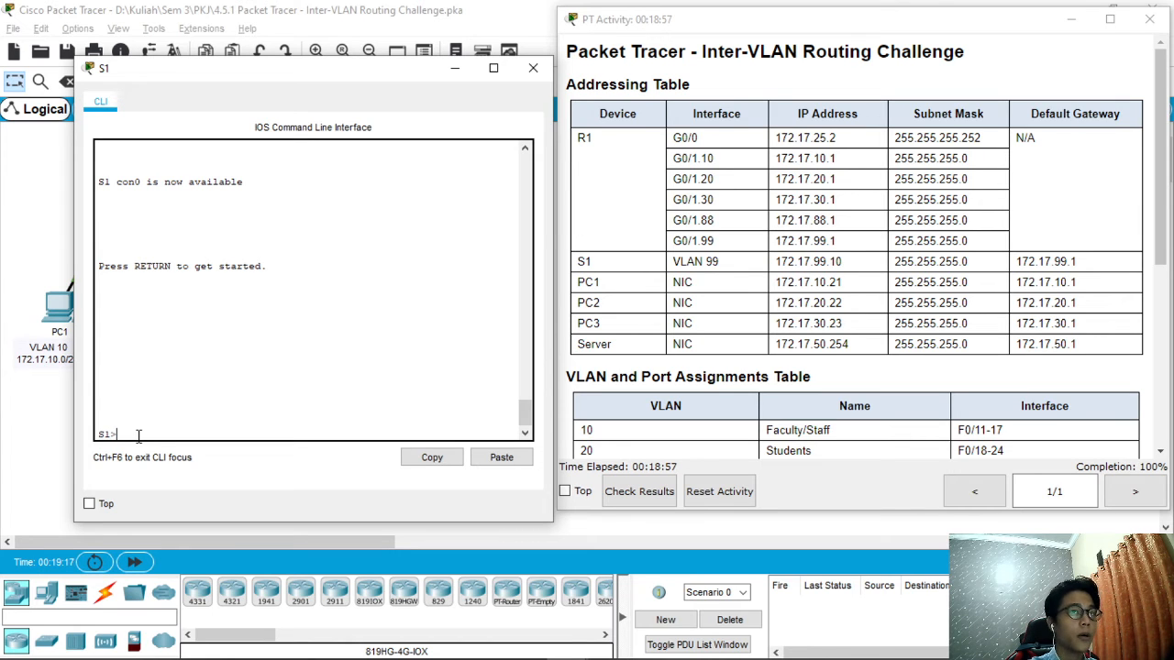
pyautogui.write('ping ')
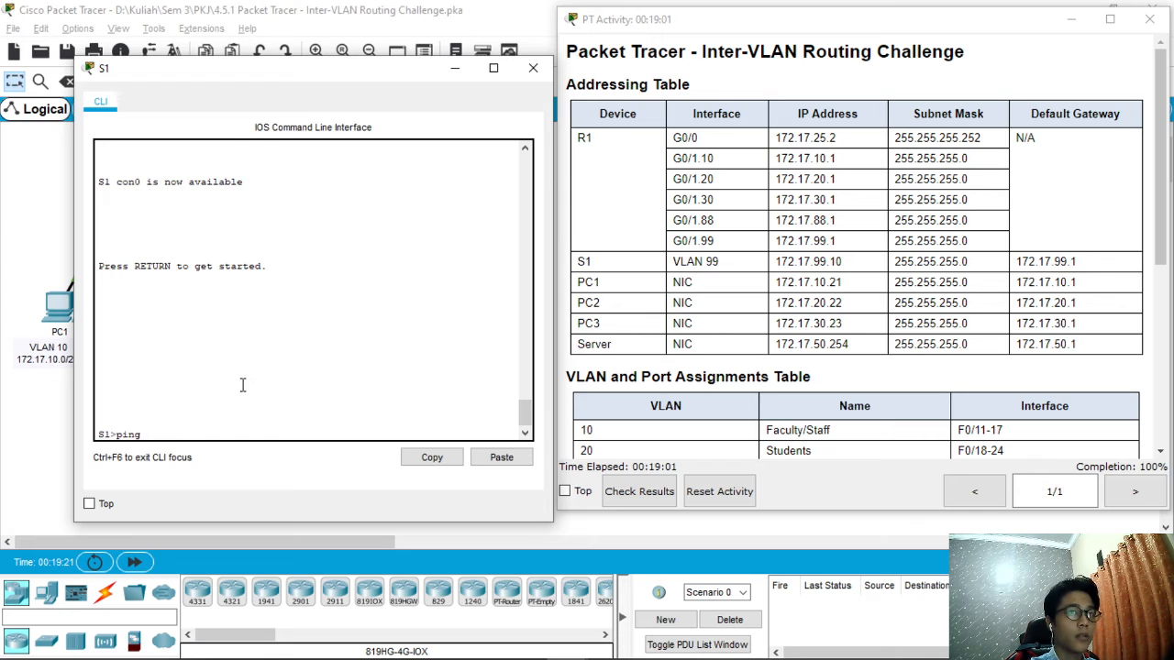
pyautogui.write('172')
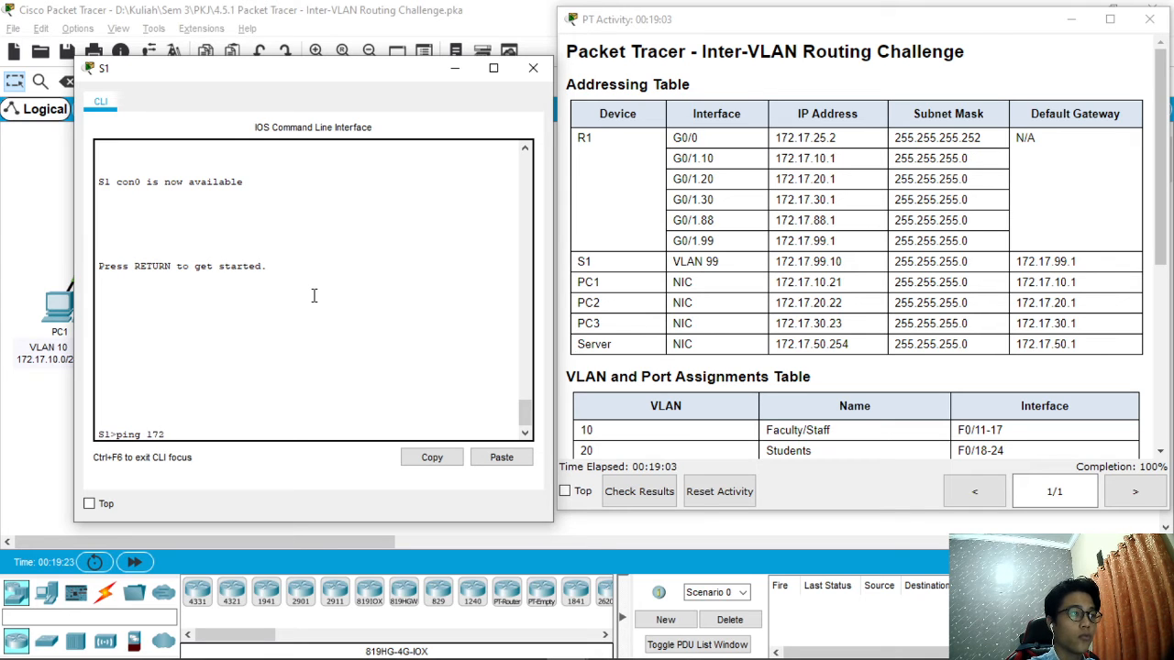
pyautogui.write('.17.')
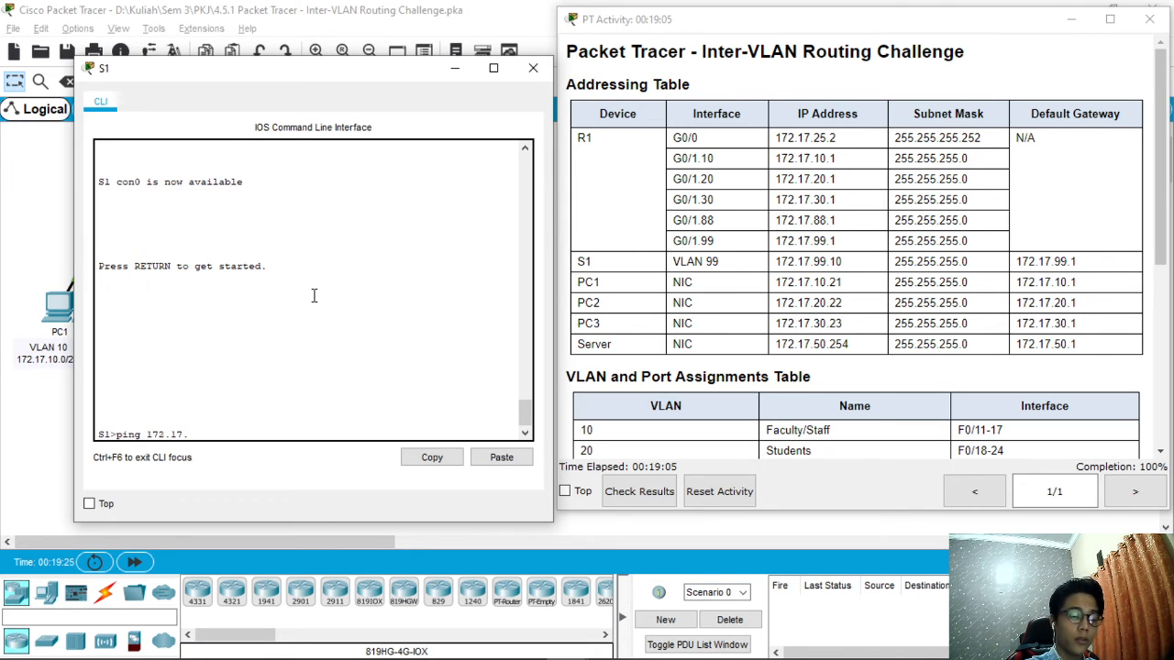
pyautogui.write('99.1')
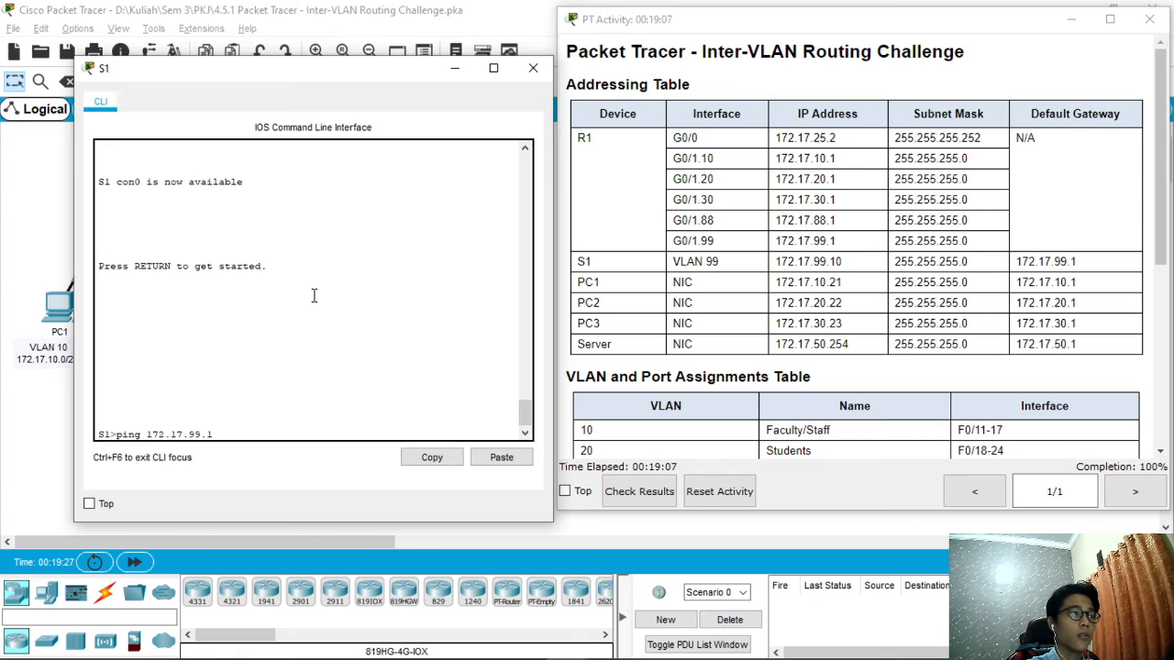
pyautogui.press('Return')
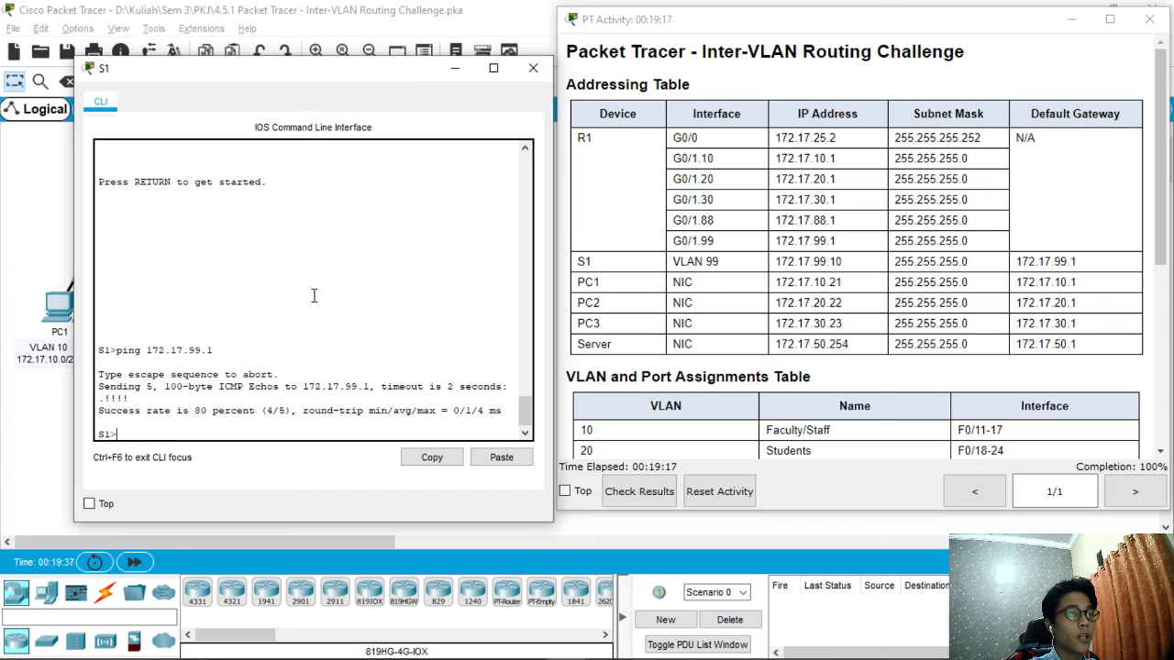
pyautogui.press('Up')
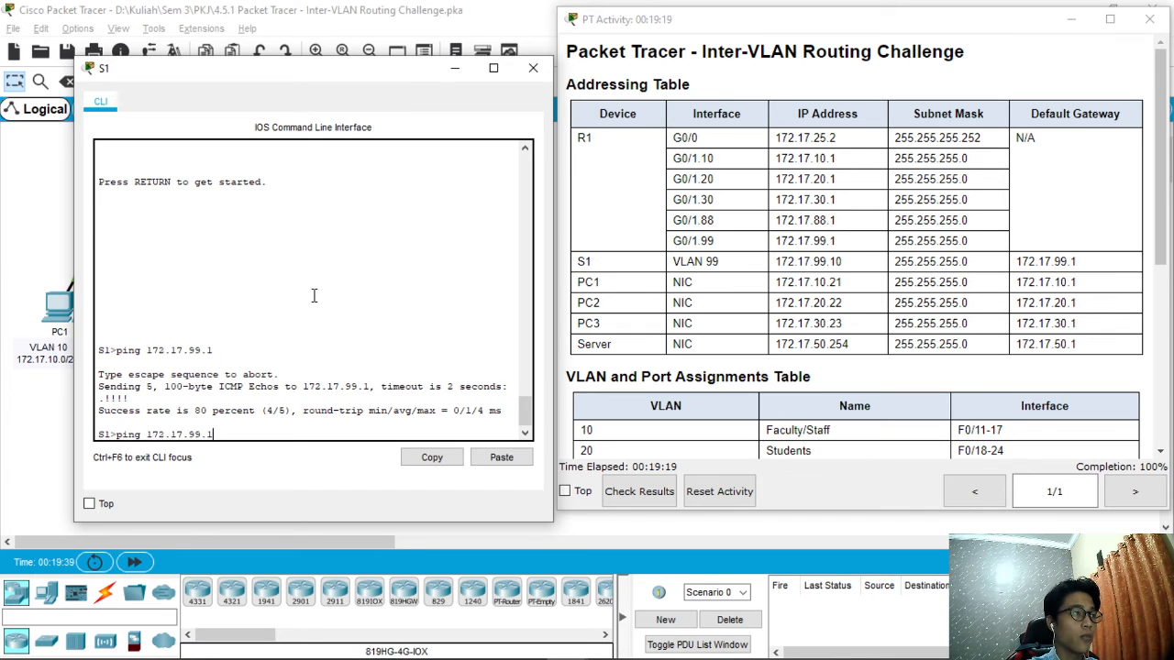
pyautogui.press('Return')
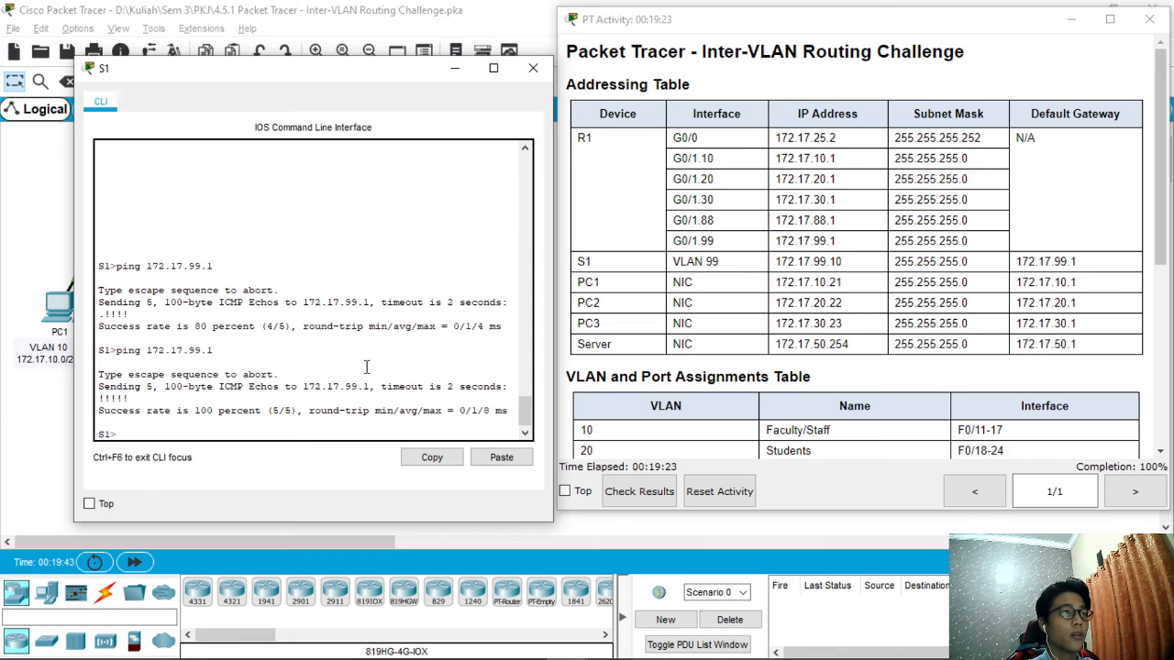
pyautogui.click(533, 69)
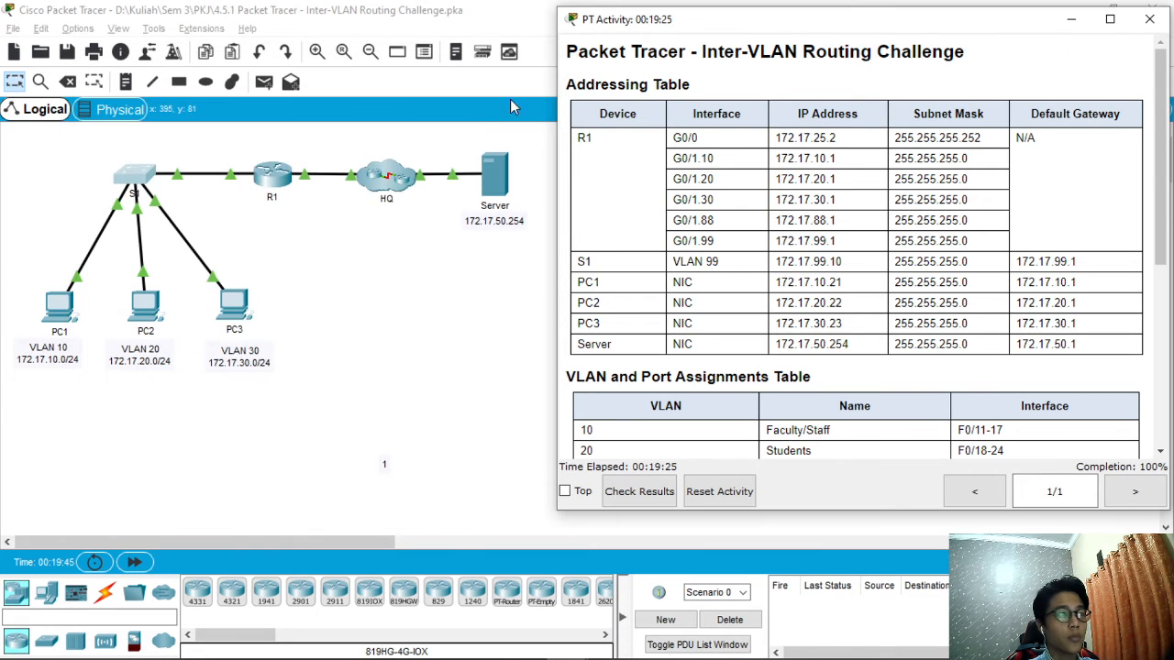
# Step: Open PC1's Command Prompt beside the activity instructions and display its IP configuration with ipconfig
pyautogui.click(61, 310)
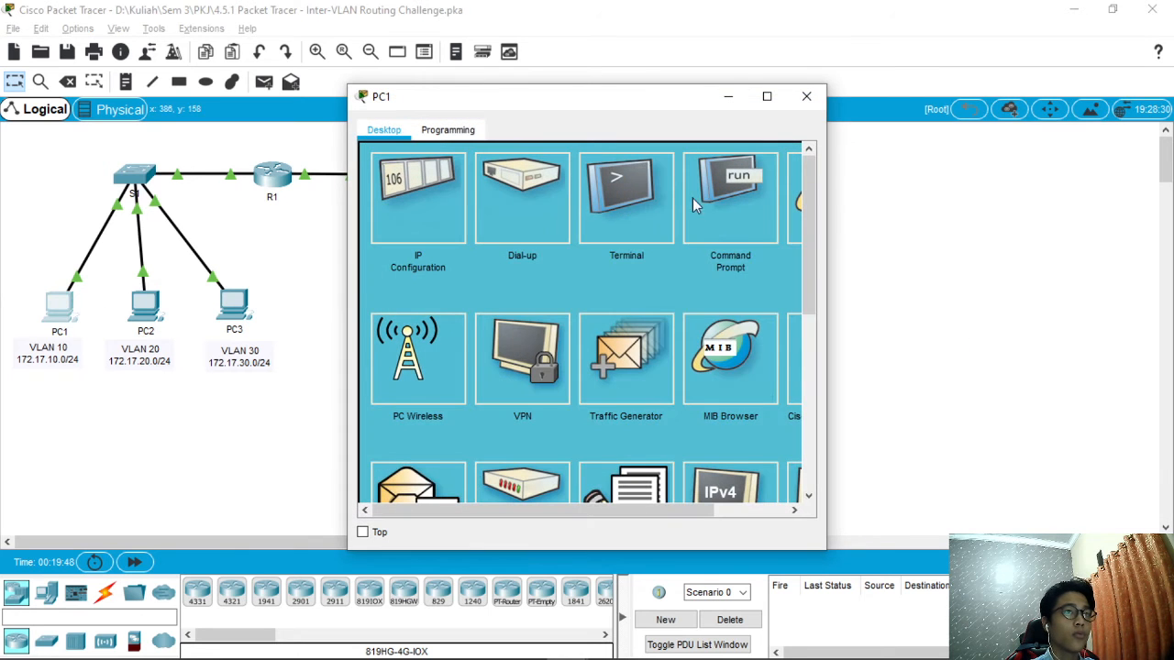
pyautogui.click(744, 200)
pyautogui.moveTo(571, 105); pyautogui.dragTo(302, 95)
pyautogui.hotkey('alt', 'Tab')
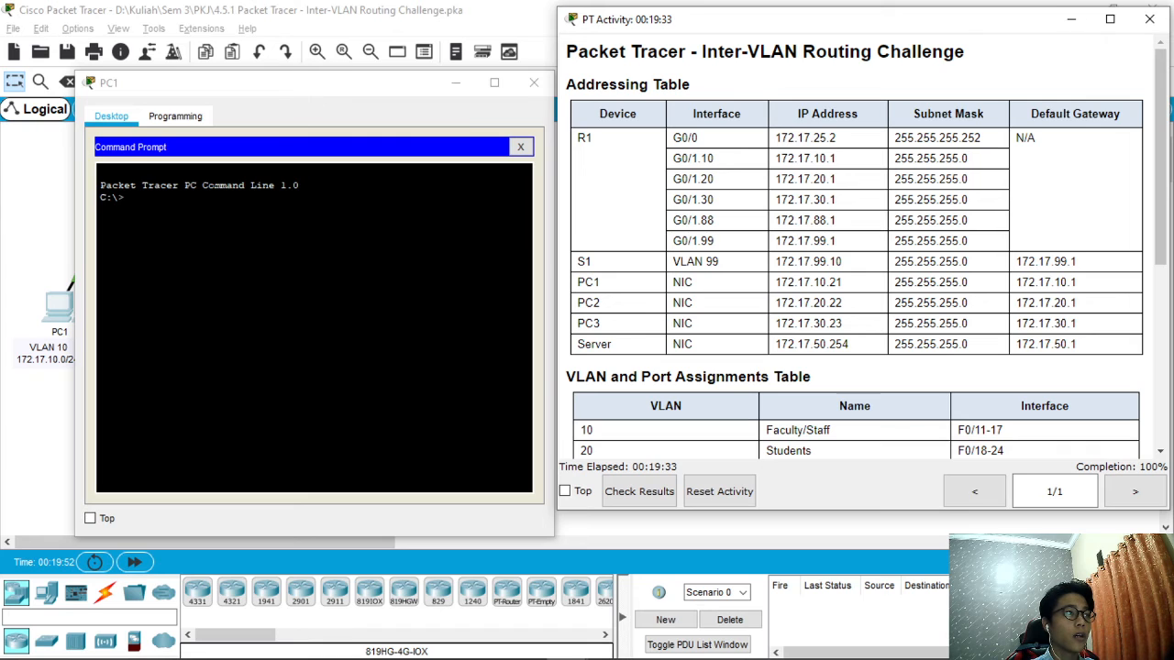
pyautogui.click(310, 253)
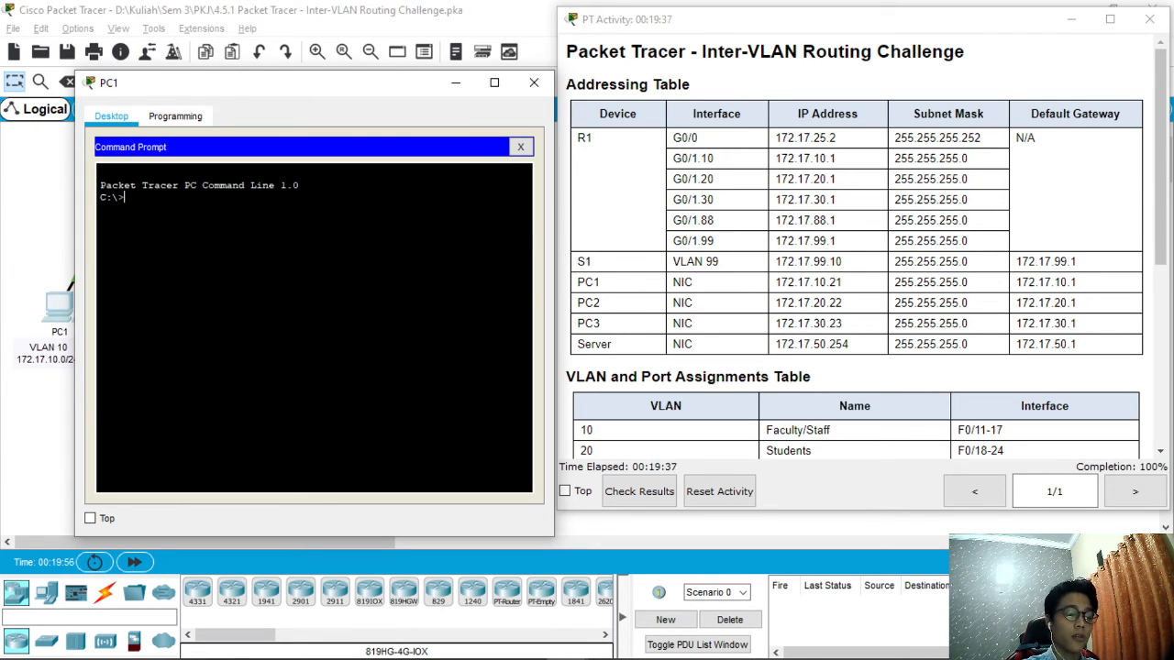
pyautogui.write('ipconfig')
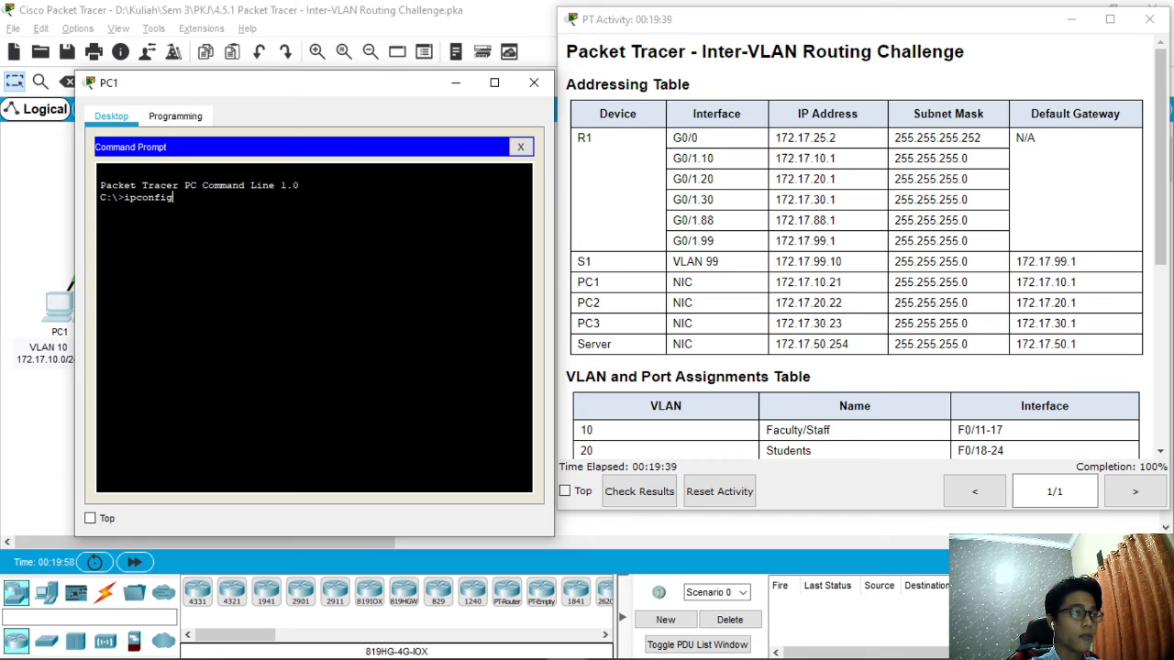
pyautogui.press('Return')
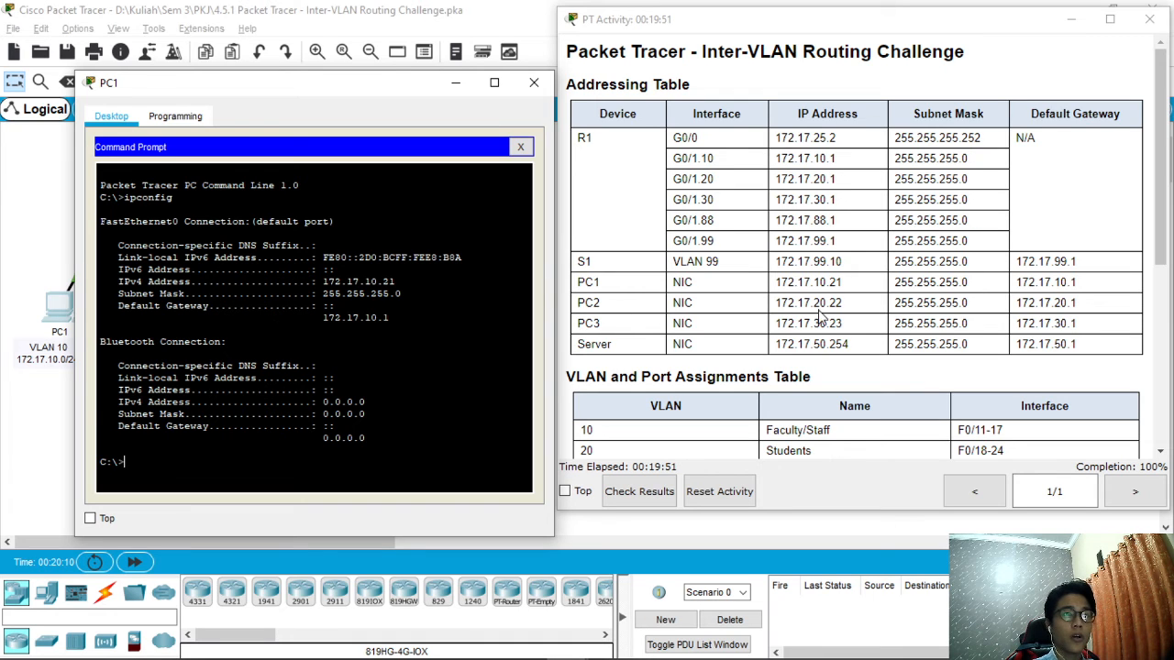
# Step: Ping PC2 at 172.17.20.22 twice from PC1 and close PC1's window
pyautogui.write('ping')
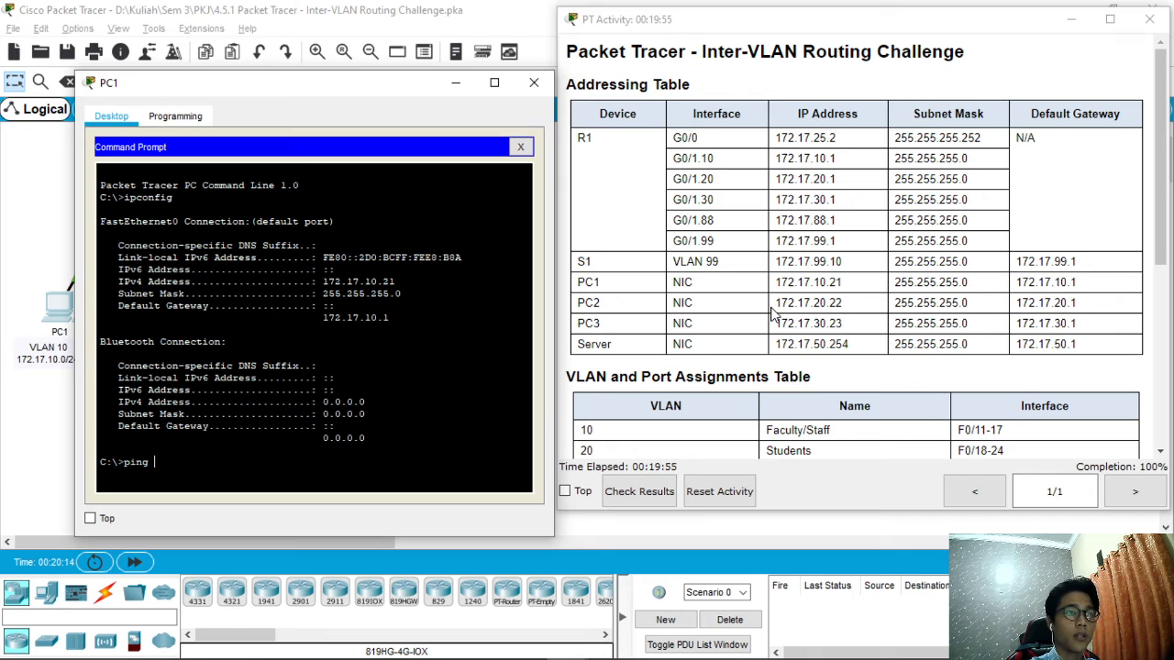
pyautogui.write(' 172.1')
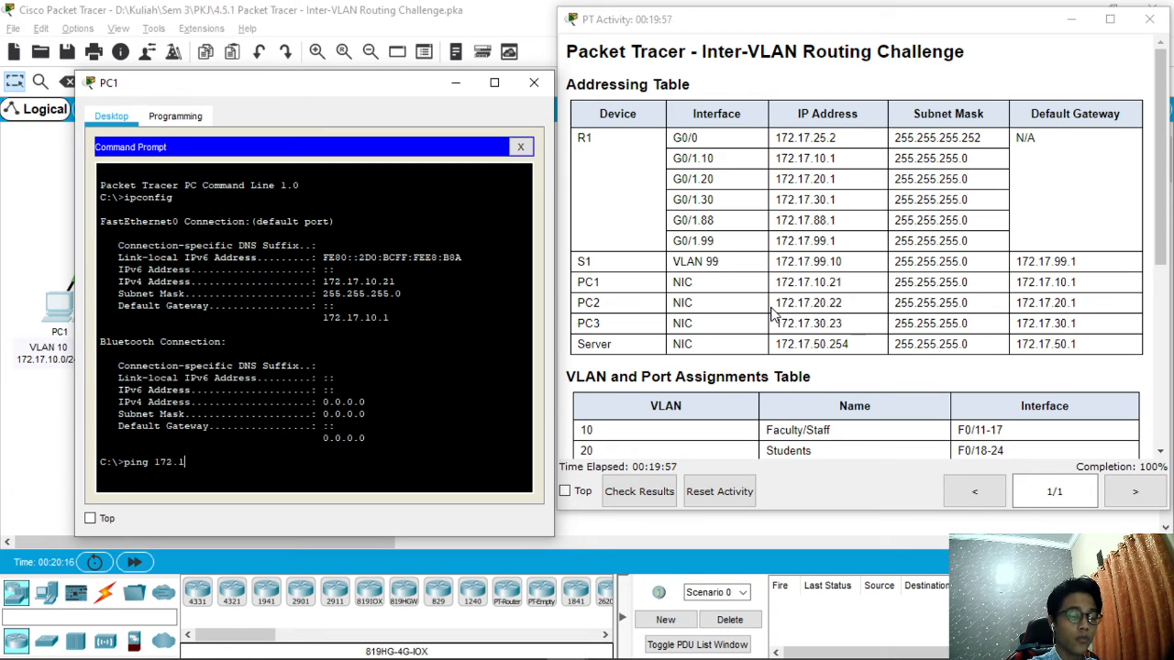
pyautogui.write('7.20')
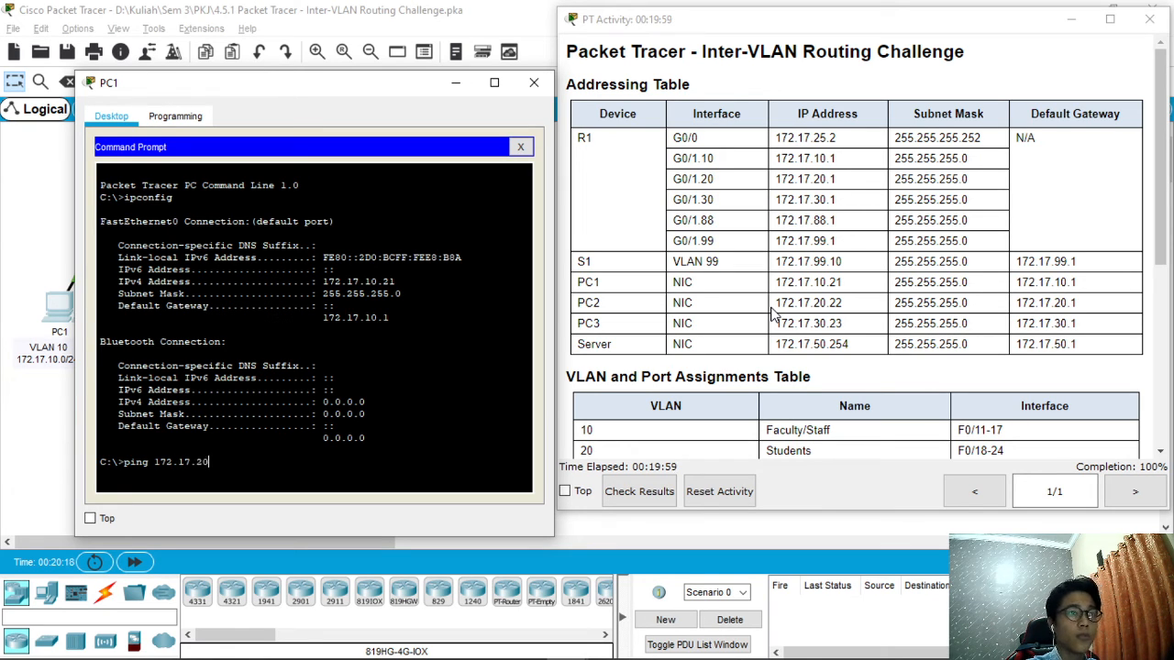
pyautogui.write('.22')
pyautogui.press('Return')
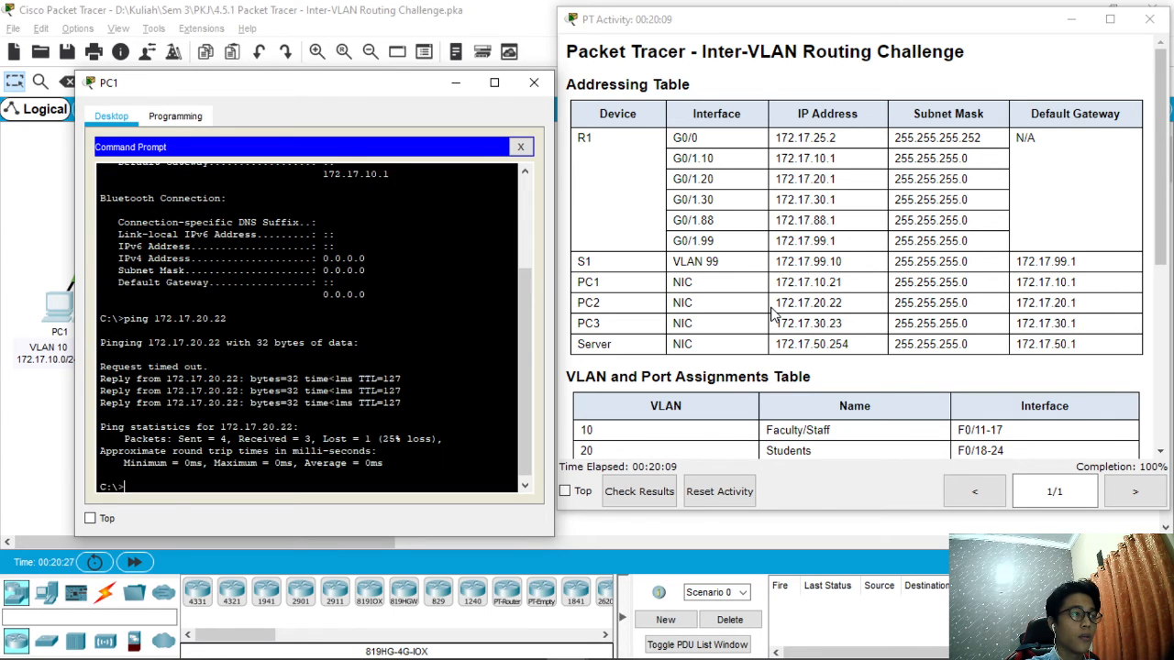
pyautogui.press('Up')
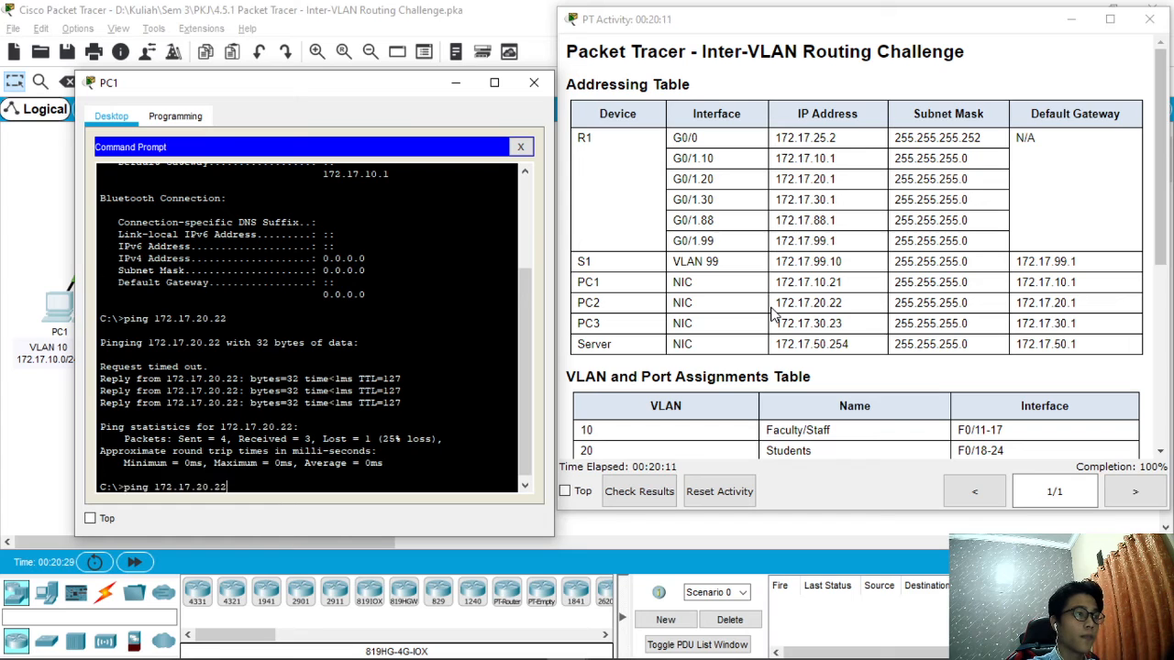
pyautogui.press('Return')
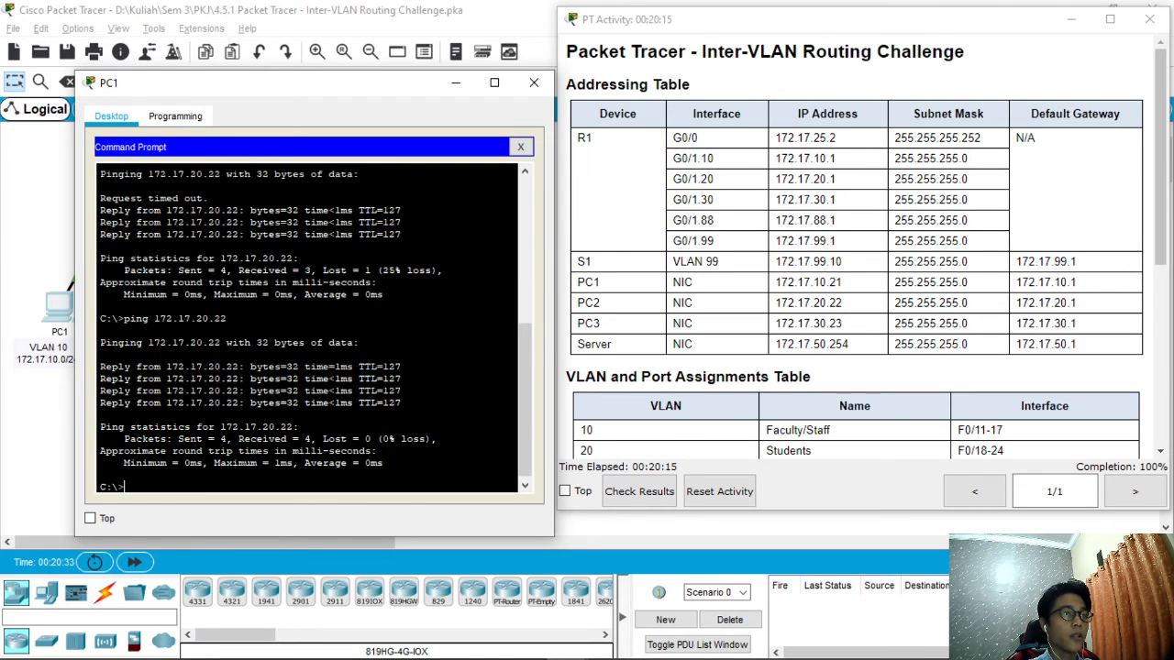
pyautogui.click(534, 83)
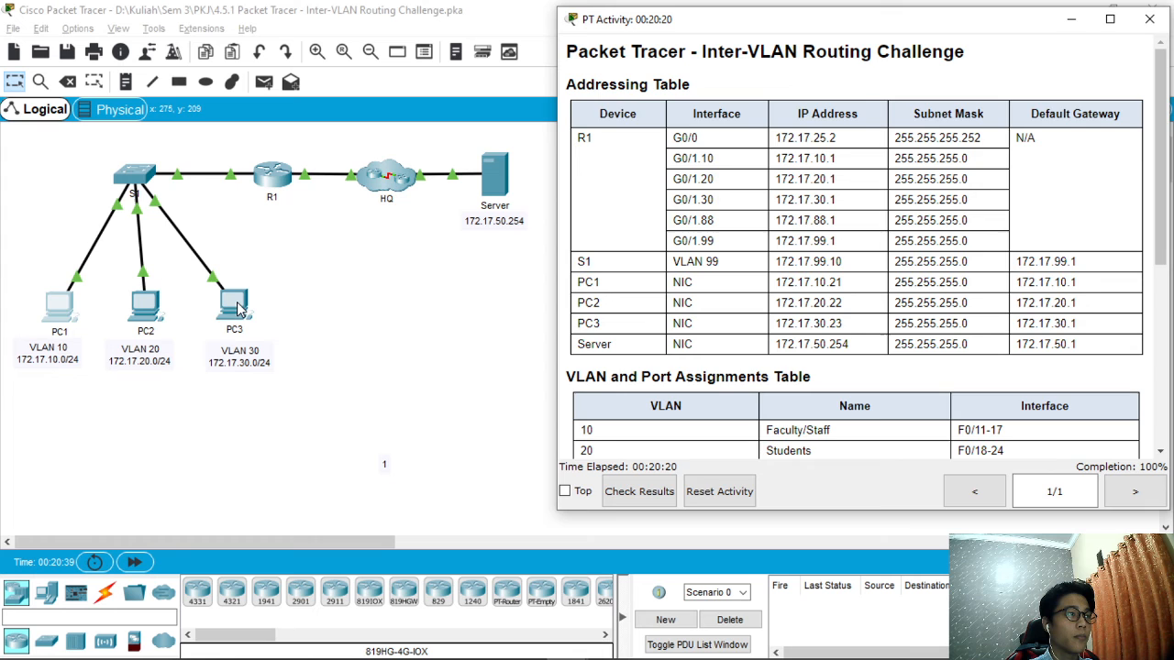
# Step: Open PC2's Command Prompt beside the activity instructions and display its IP configuration with ipconfig
pyautogui.click(161, 307)
pyautogui.click(737, 181)
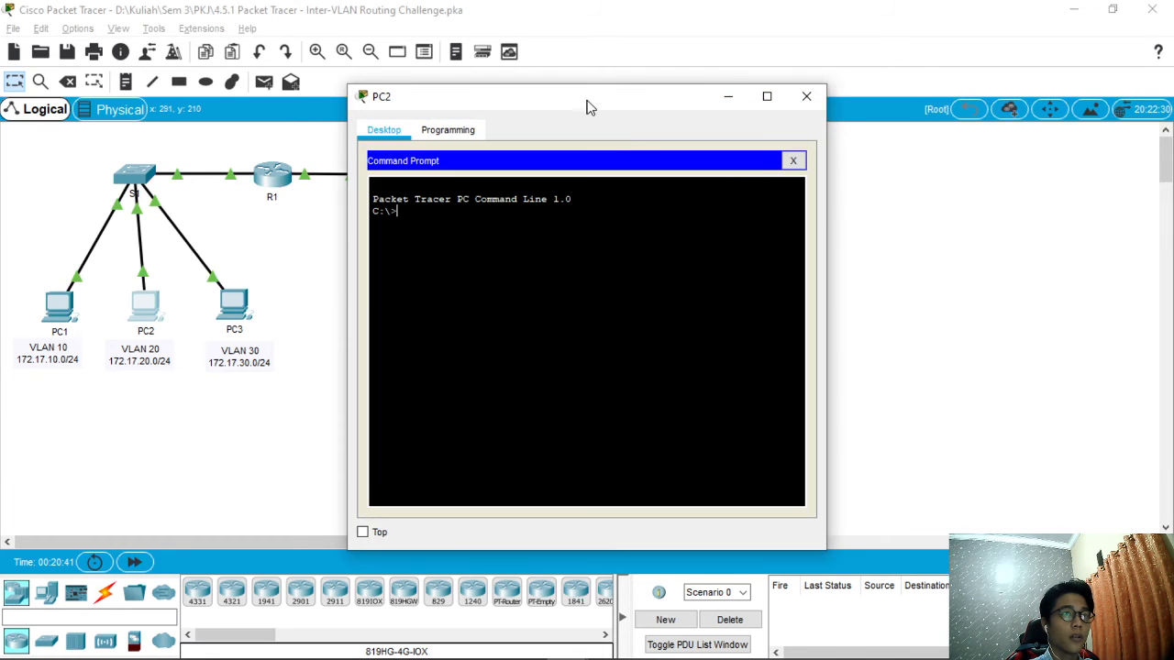
pyautogui.moveTo(587, 107); pyautogui.dragTo(297, 101)
pyautogui.hotkey('alt', 'Tab')
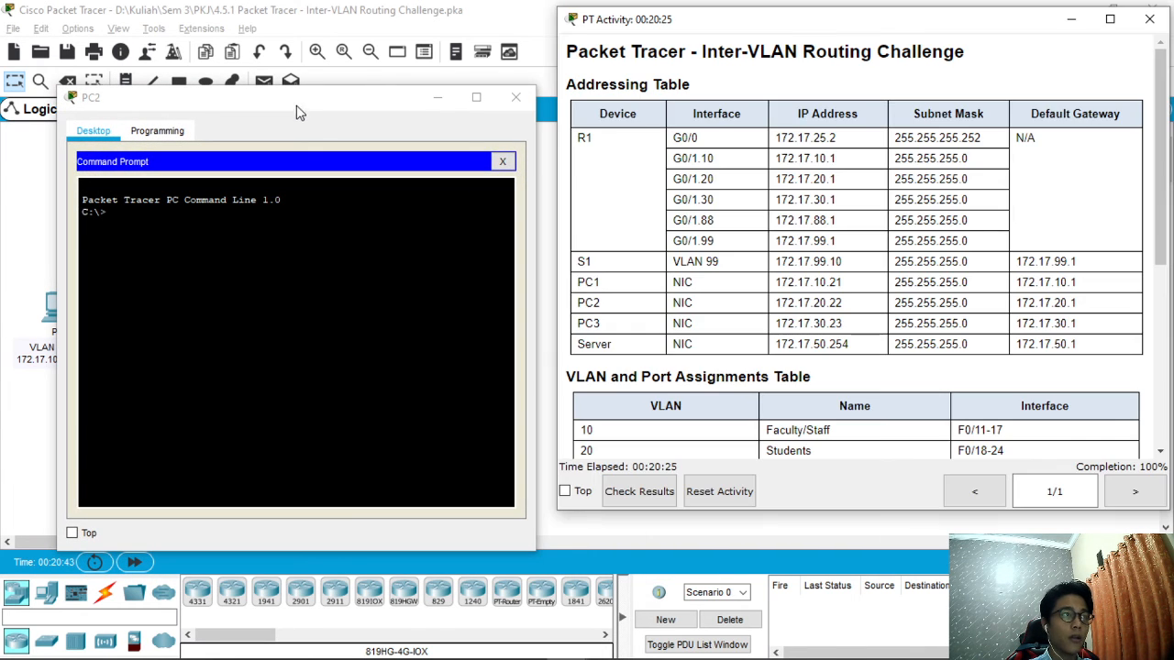
pyautogui.hotkey('alt', 'Tab')
pyautogui.write('ipconfig')
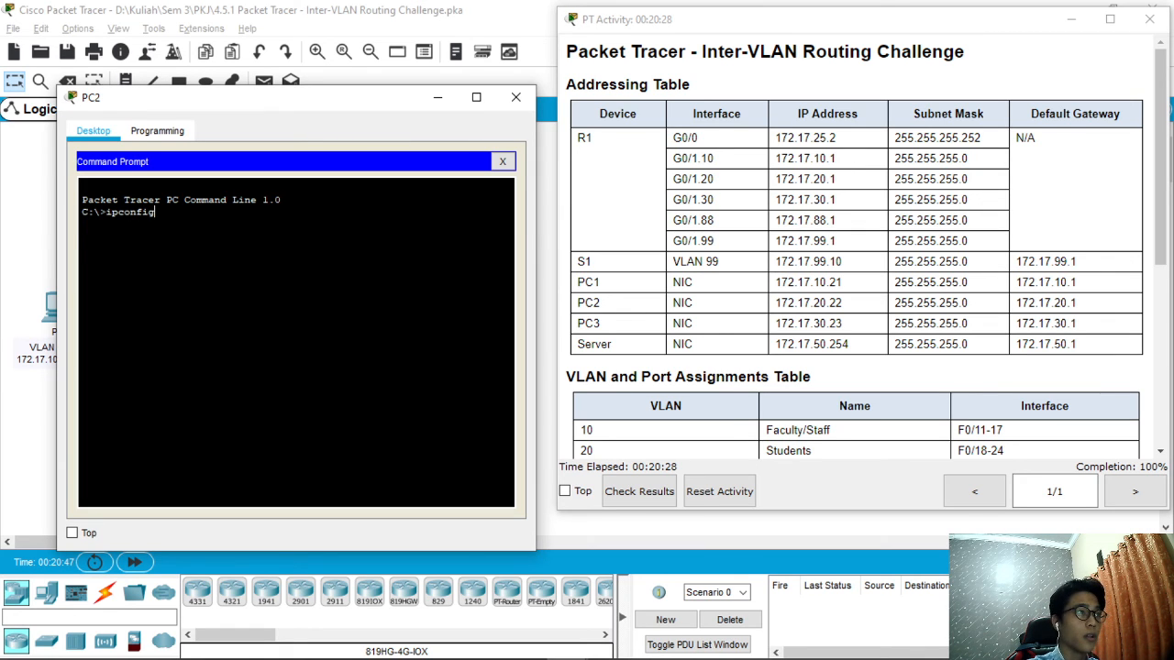
pyautogui.press('Return')
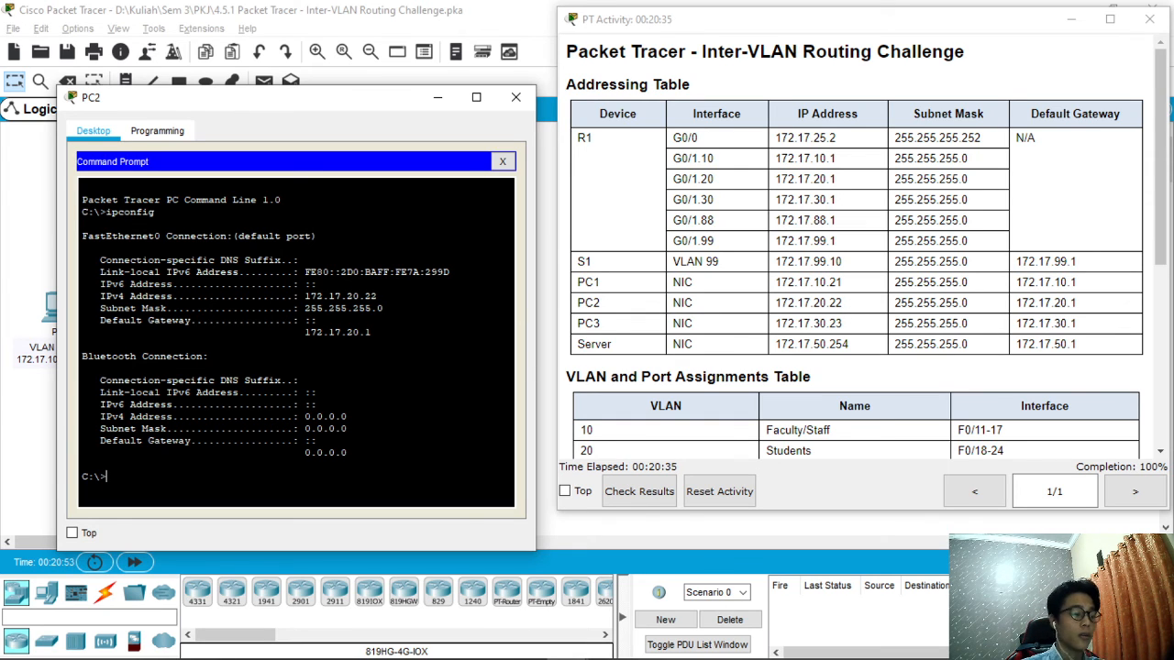
# Step: Ping PC3 at 172.17.30.23 twice from PC2 and close PC2's window
pyautogui.write('ping ')
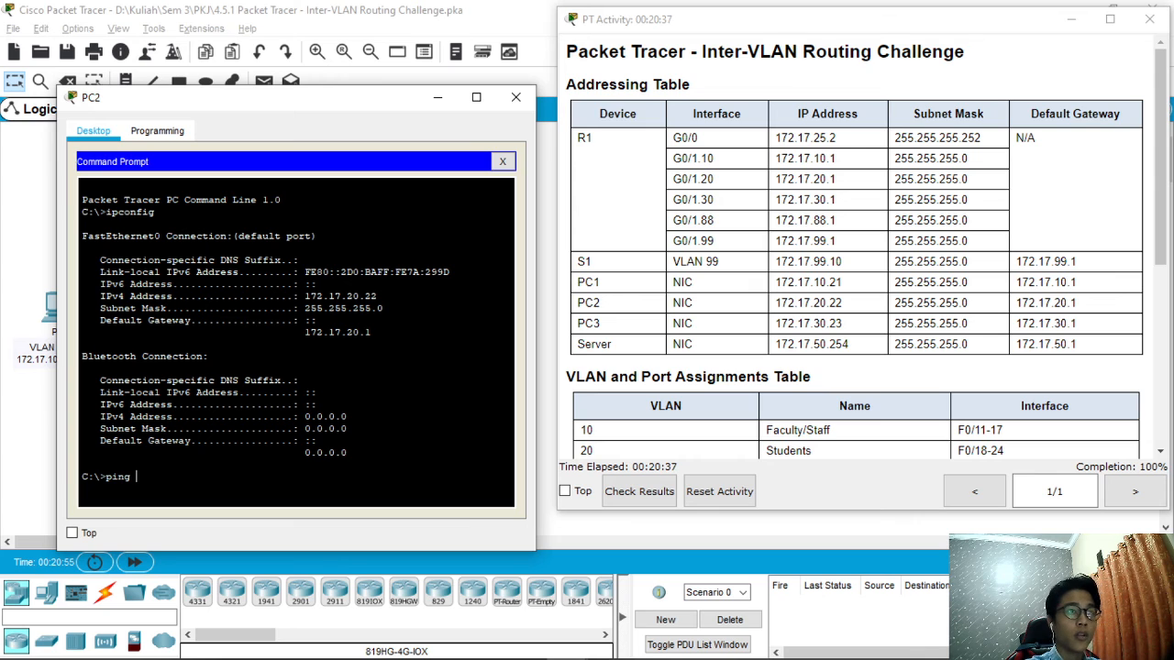
pyautogui.write('172')
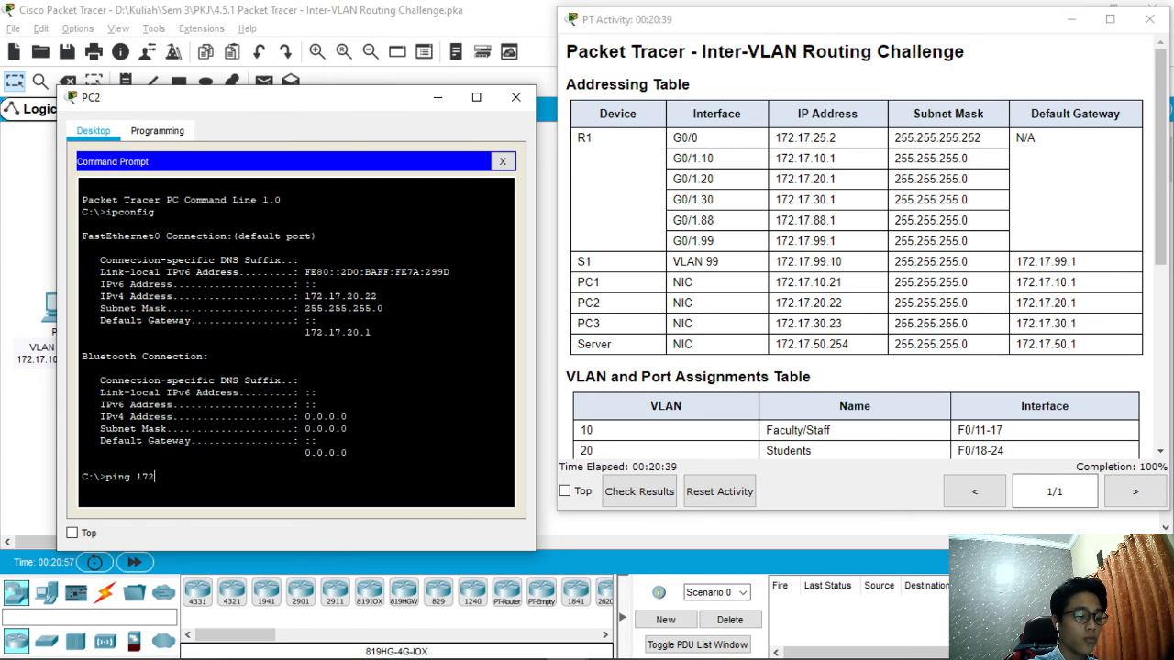
pyautogui.write('.17')
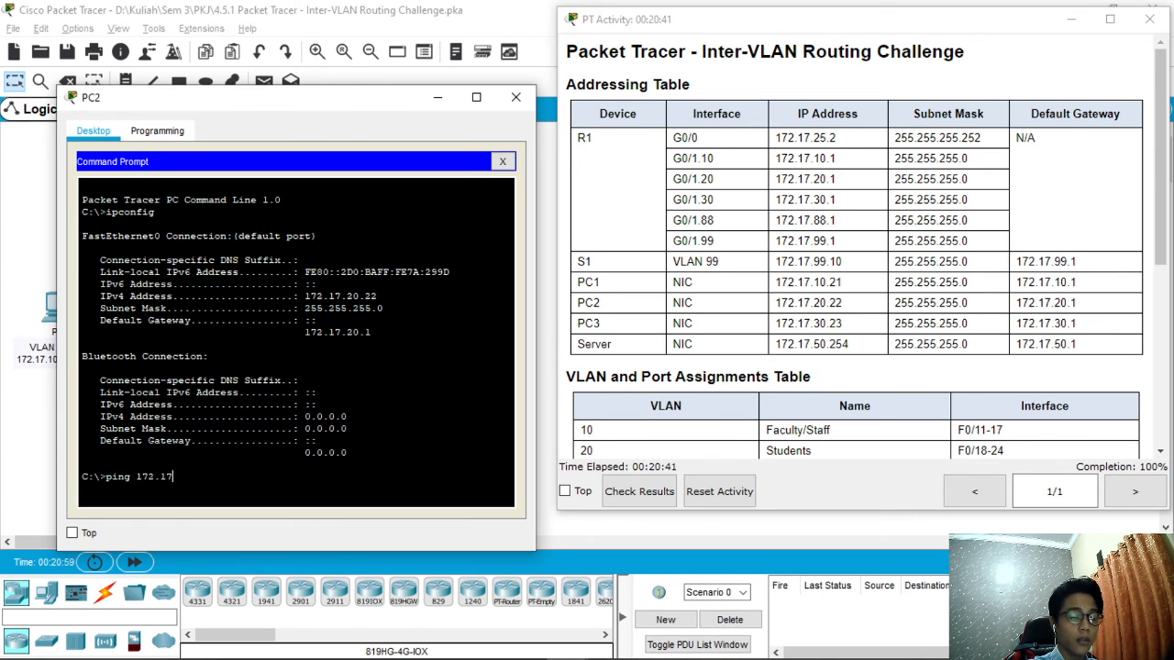
pyautogui.write('.30.23')
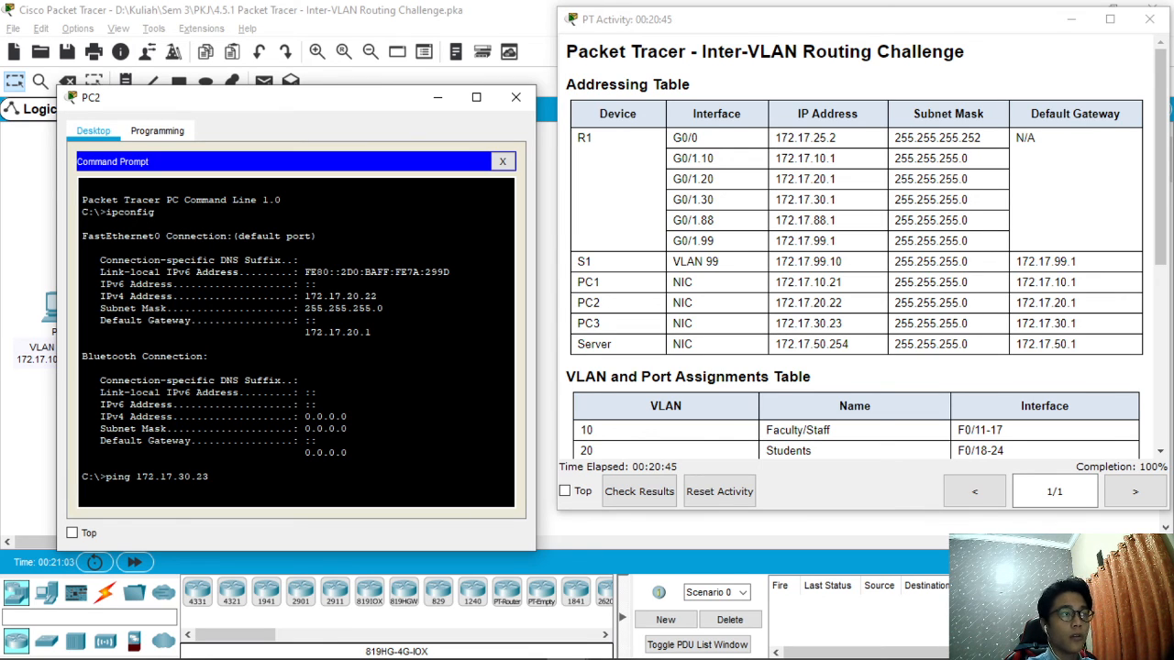
pyautogui.press('Return')
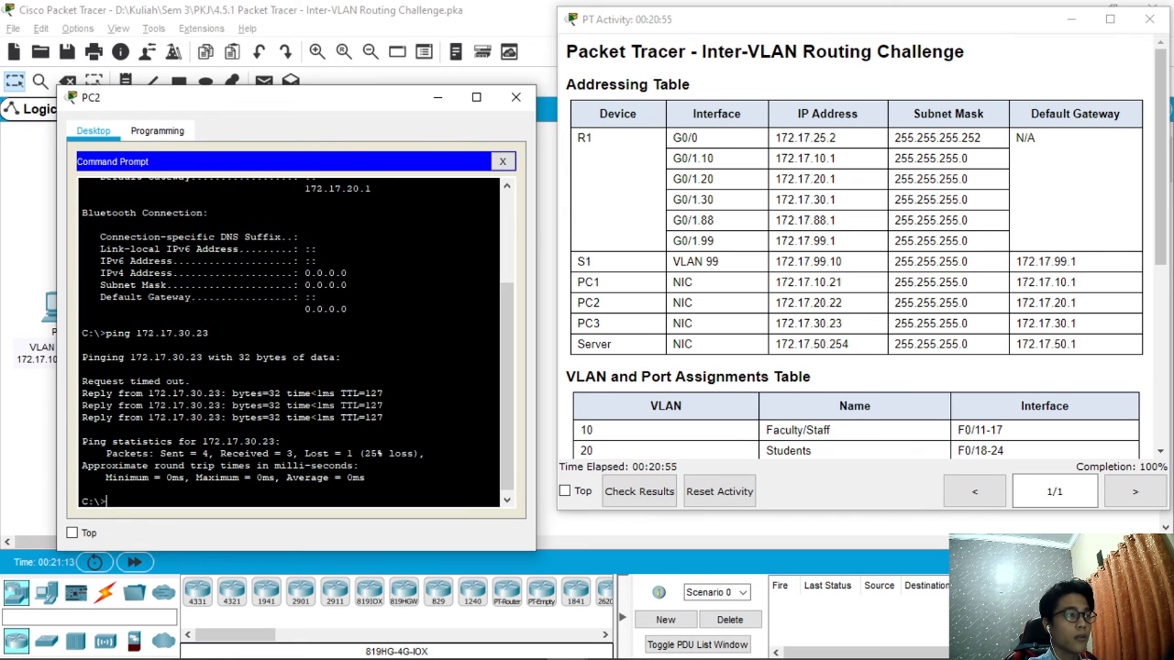
pyautogui.press('Up')
pyautogui.press('Return')
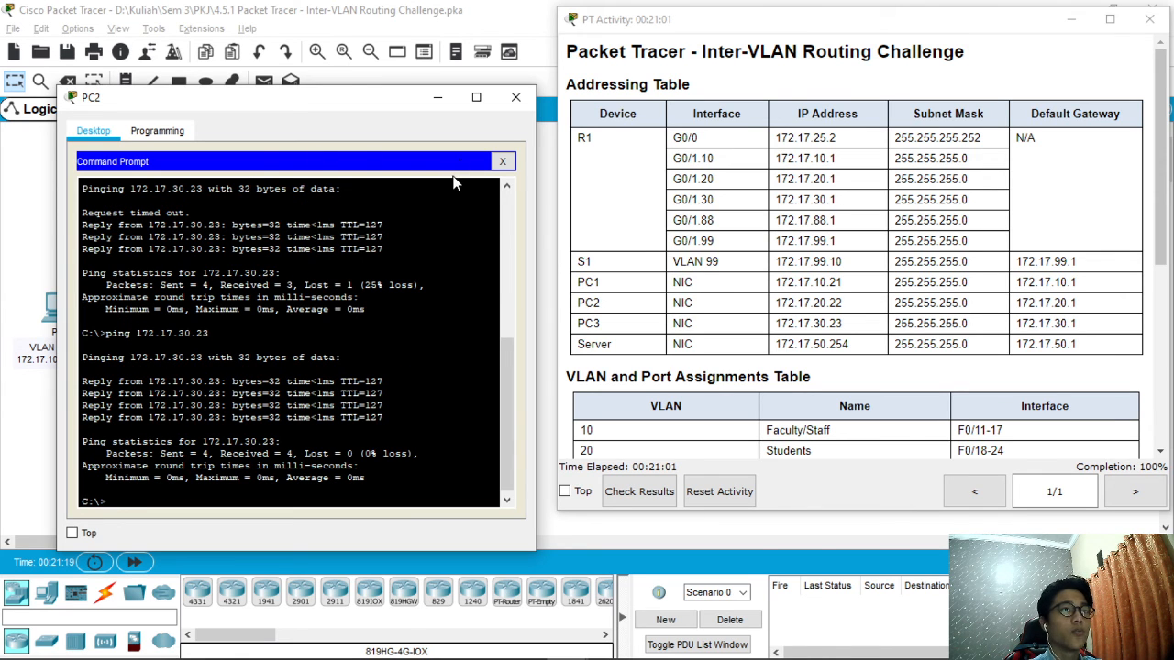
pyautogui.click(515, 97)
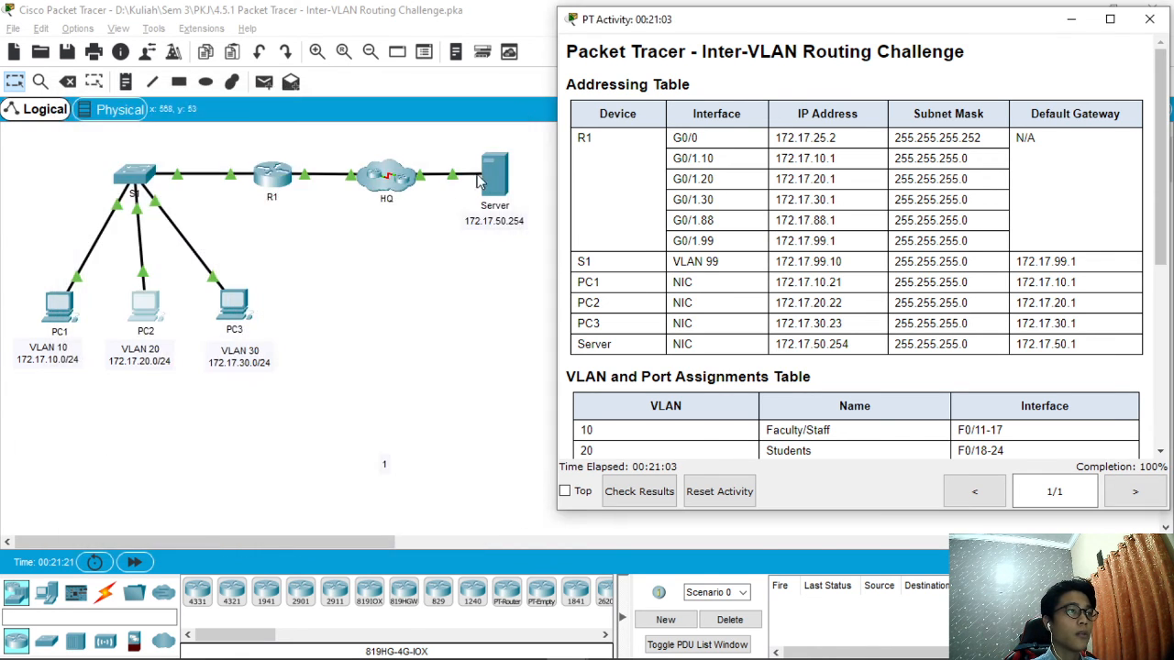
# Step: Open PC3's Command Prompt beside the activity instructions and display its IP configuration with ipconfig
pyautogui.click(236, 310)
pyautogui.click(235, 310)
pyautogui.click(716, 202)
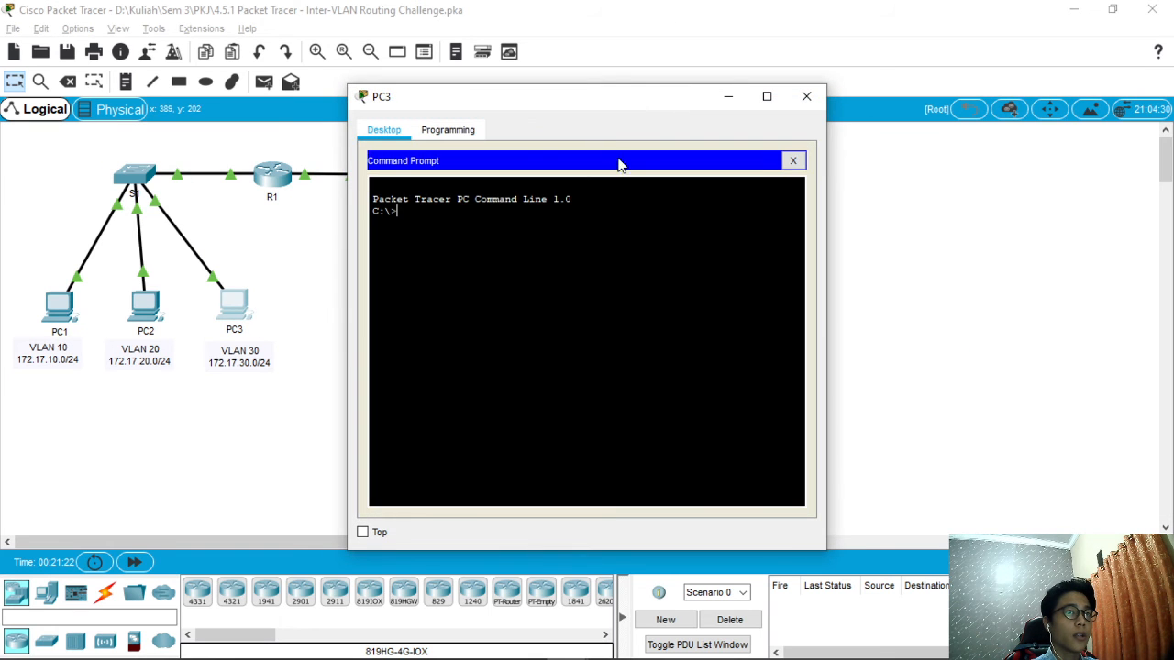
pyautogui.moveTo(561, 103); pyautogui.dragTo(281, 101)
pyautogui.hotkey('alt', 'Tab')
pyautogui.write('ipcon')
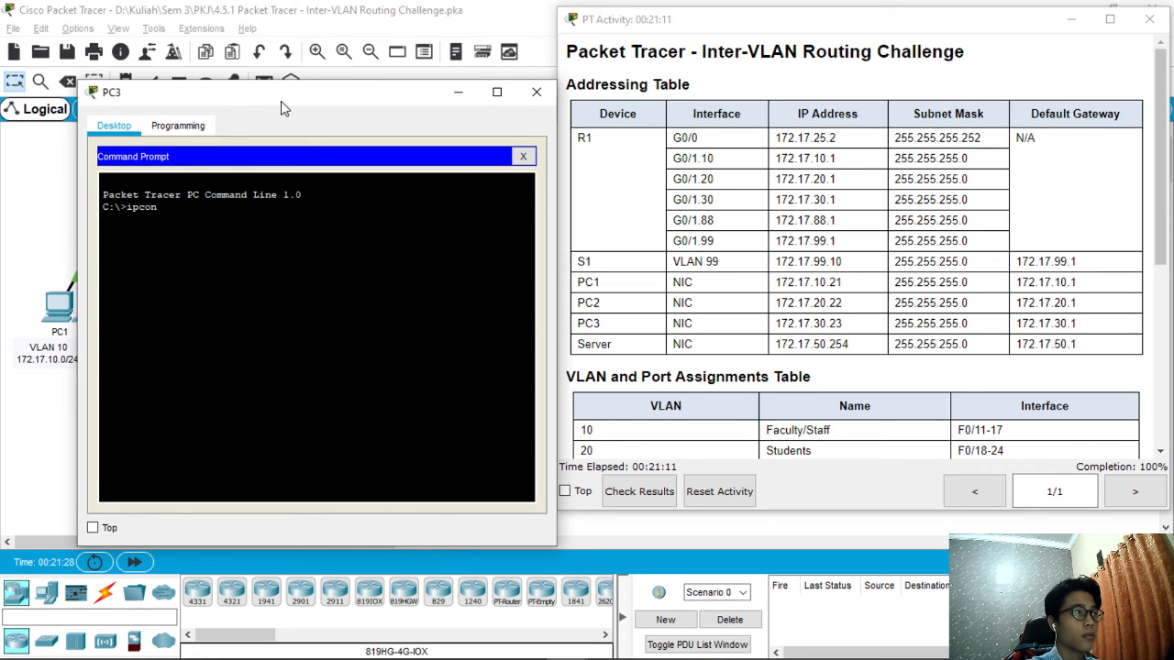
pyautogui.write('fig')
pyautogui.press('Return')
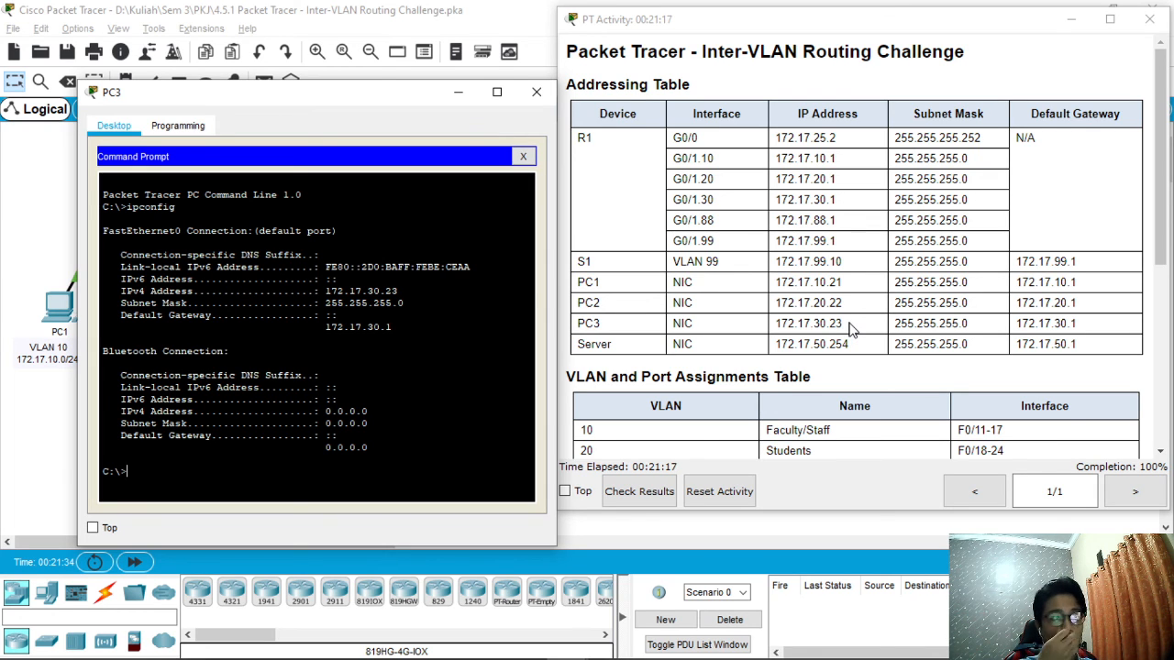
# Step: Ping PC1 at 172.17.10.21 from PC3 and close PC3's window
pyautogui.write('ping 172')
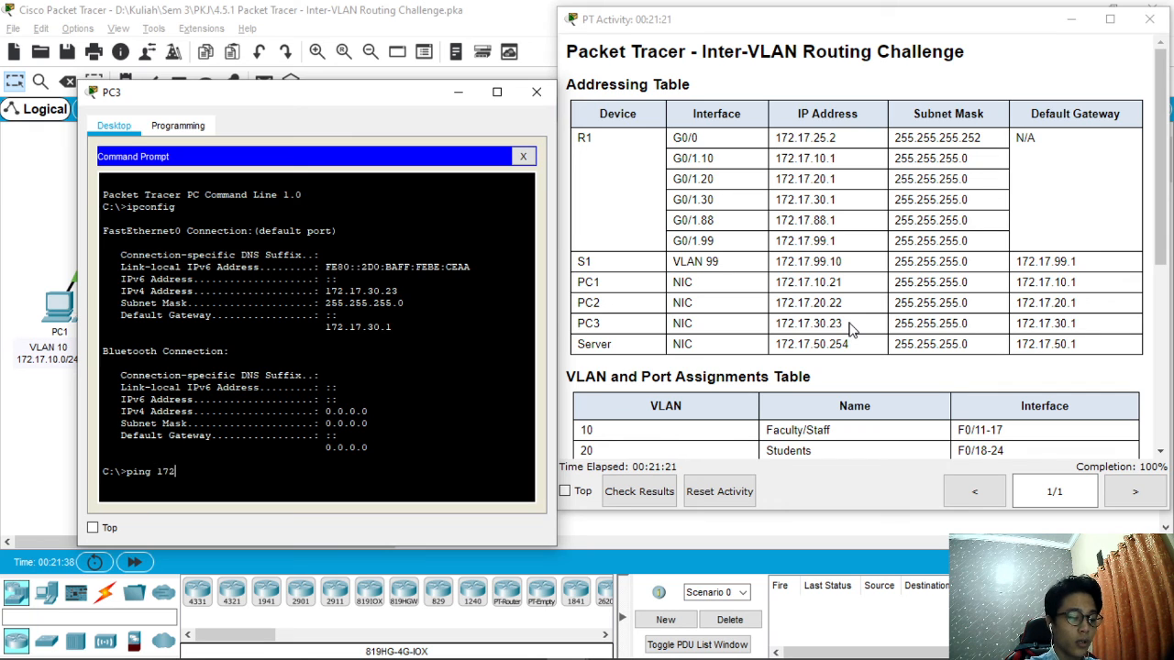
pyautogui.write('.17')
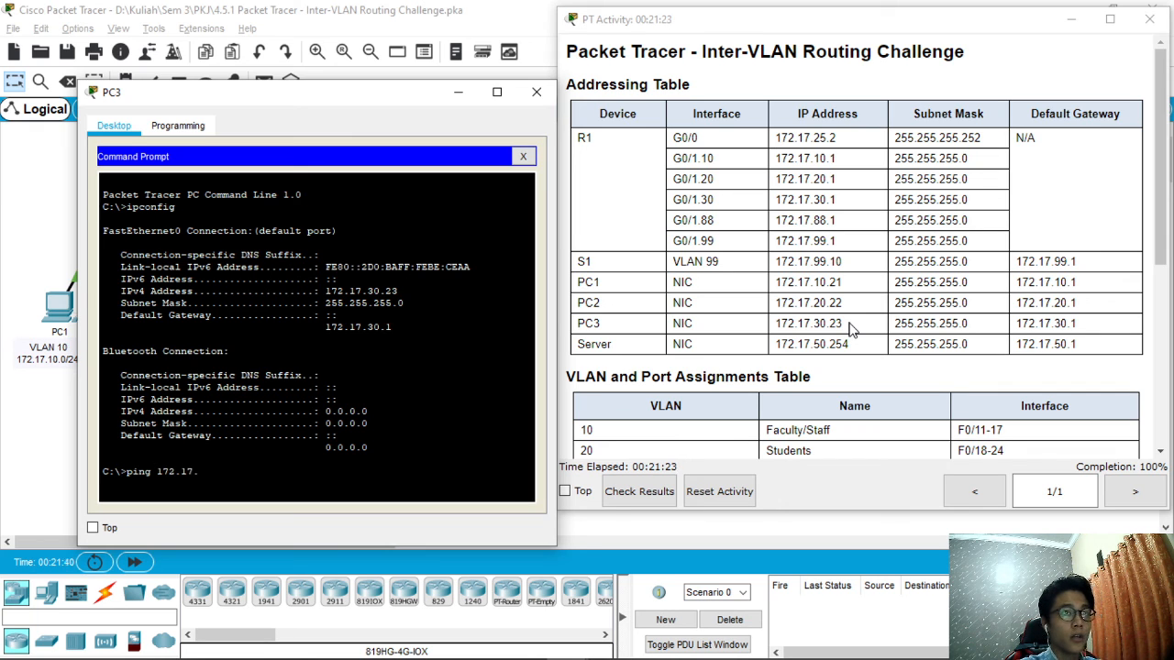
pyautogui.write('.')
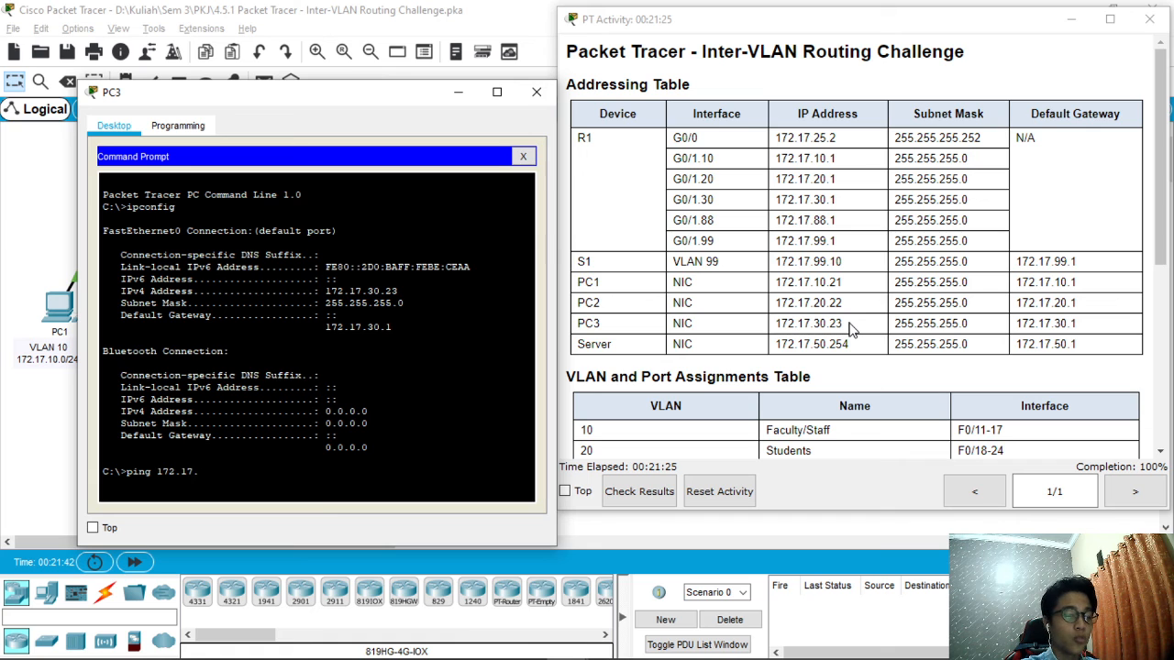
pyautogui.write('10.21')
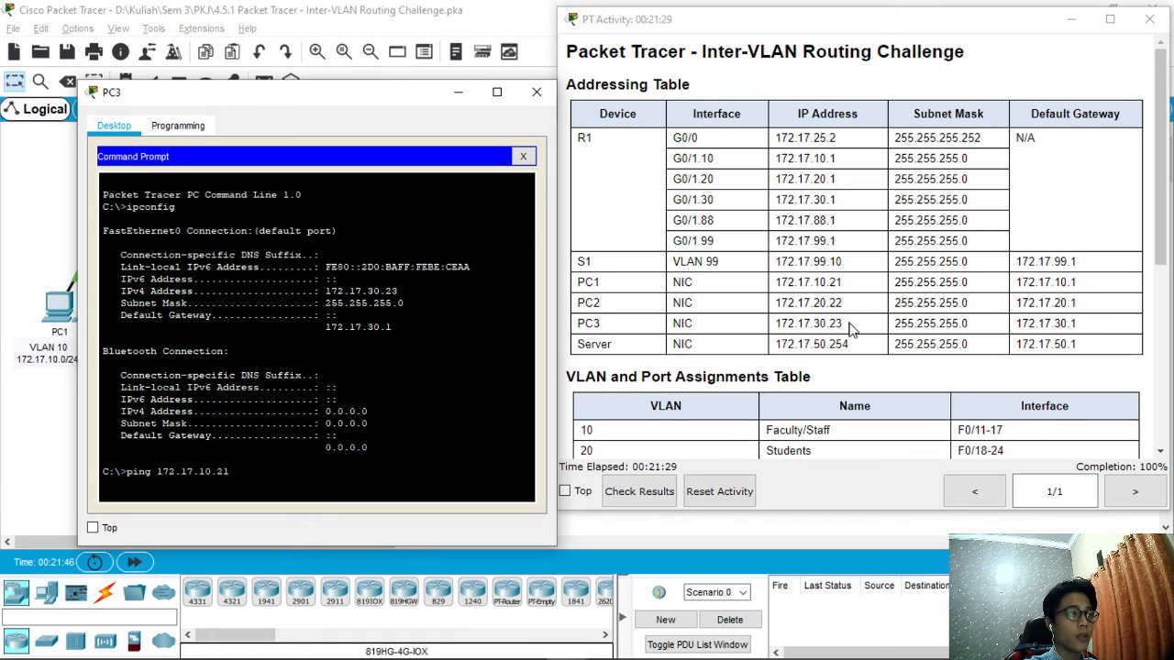
pyautogui.press('Return')
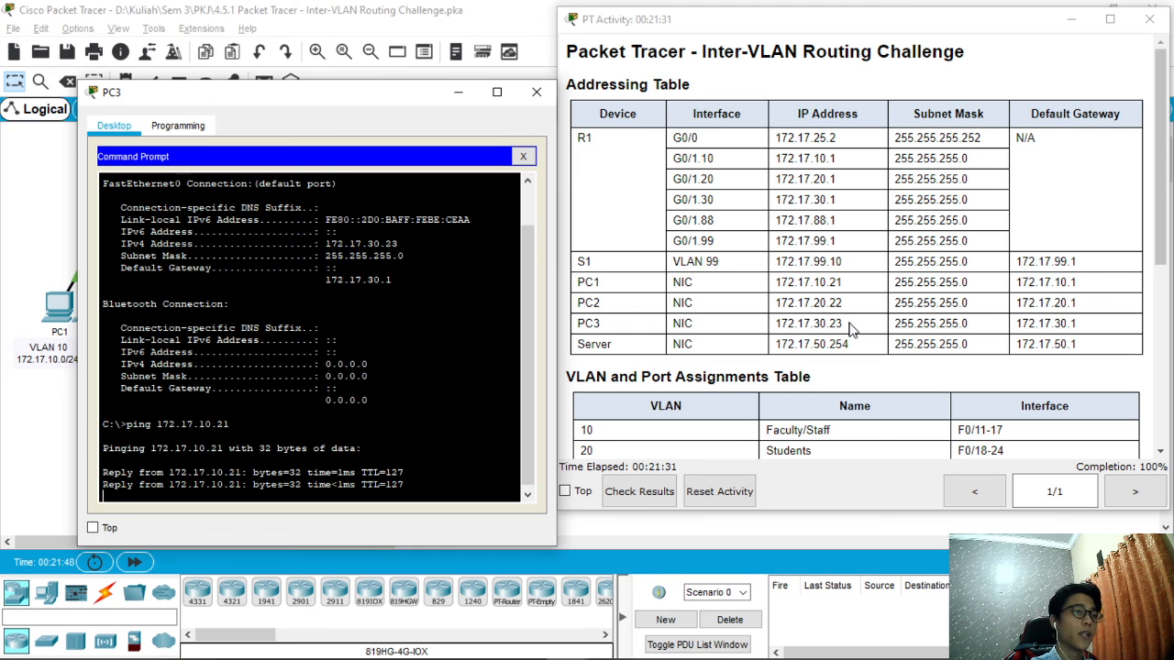
pyautogui.click(536, 92)
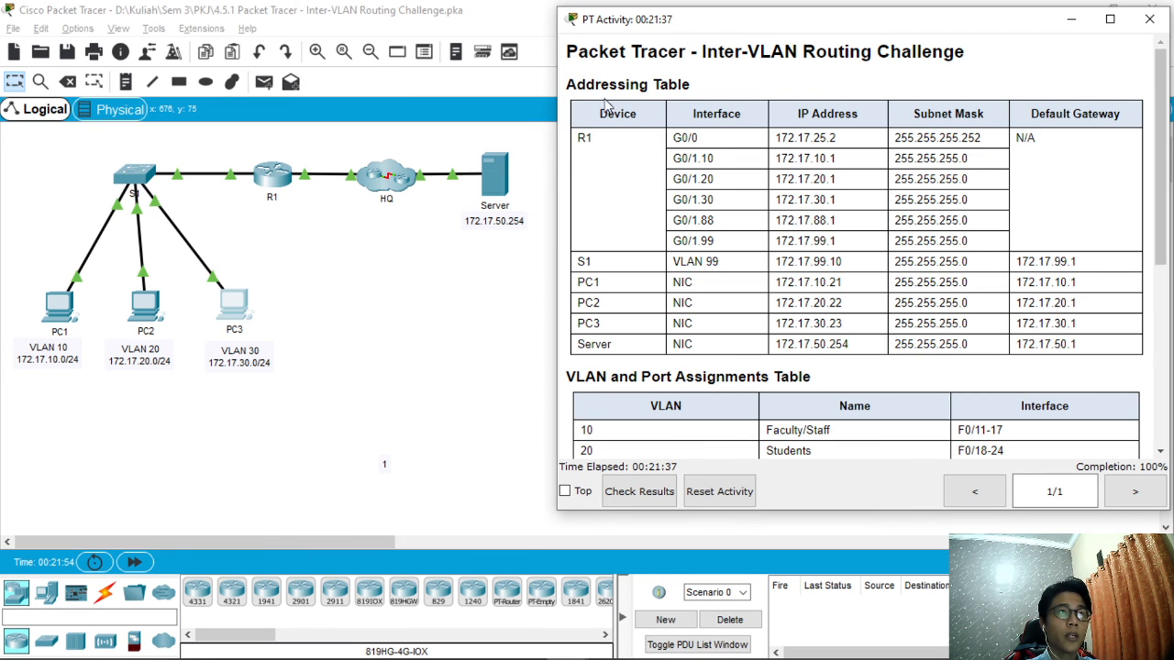
# Step: Send simple PDUs from PC1 to PC3, PC3 to PC2 and PC2 to PC1, and delete the test scenario
pyautogui.click(264, 82)
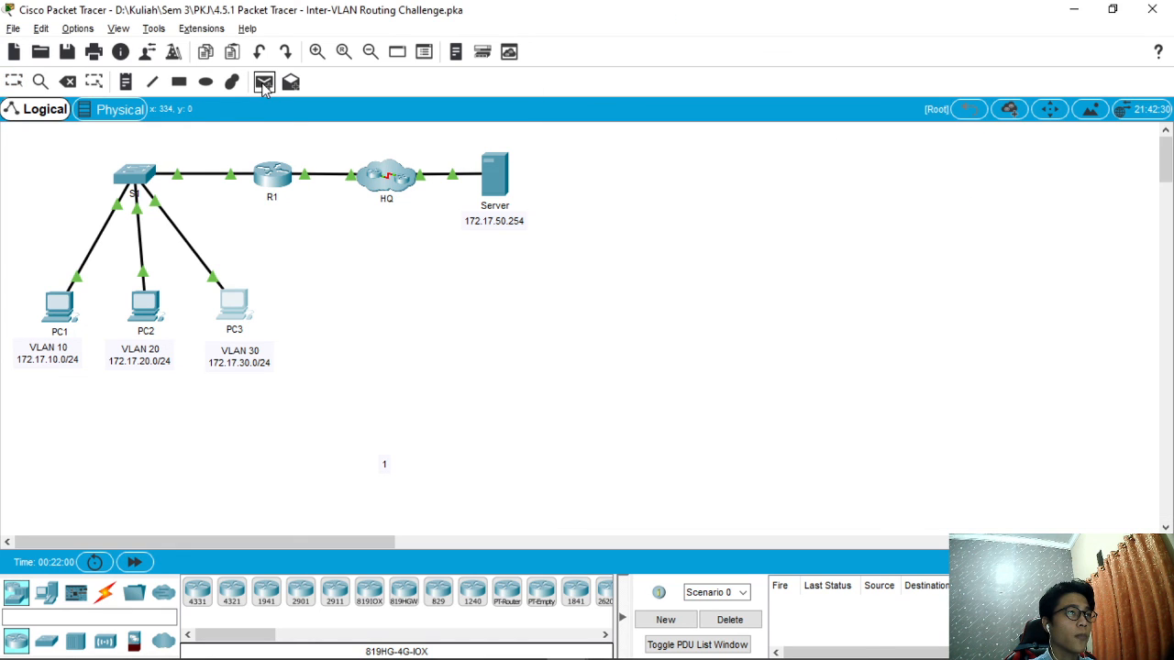
pyautogui.click(51, 302)
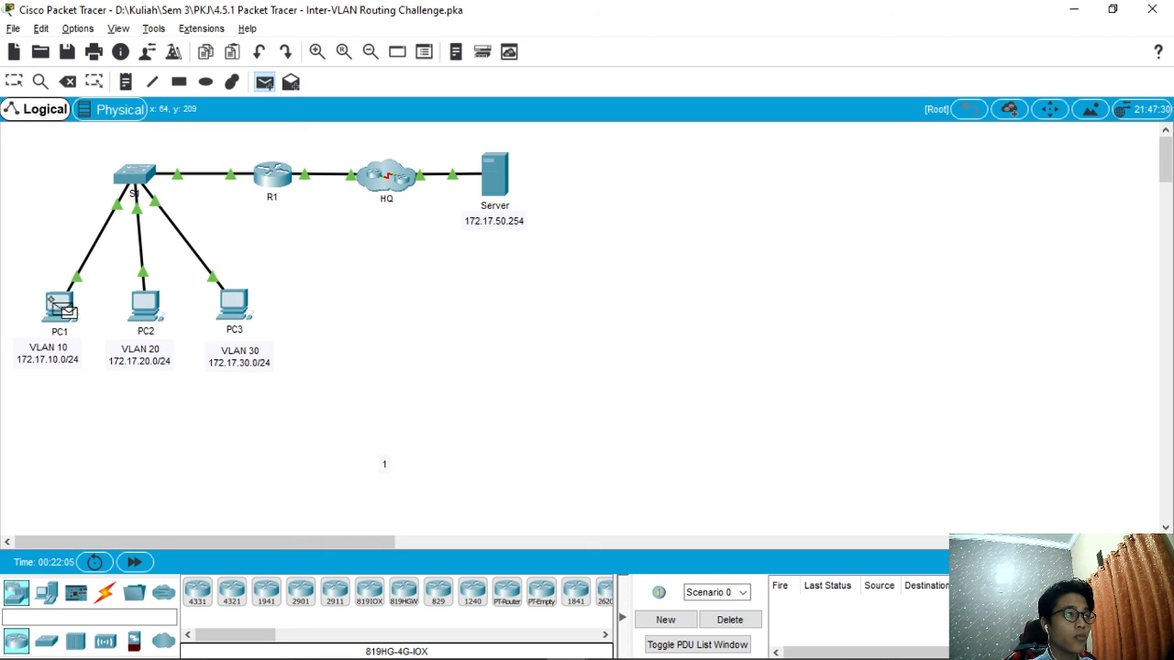
pyautogui.click(237, 301)
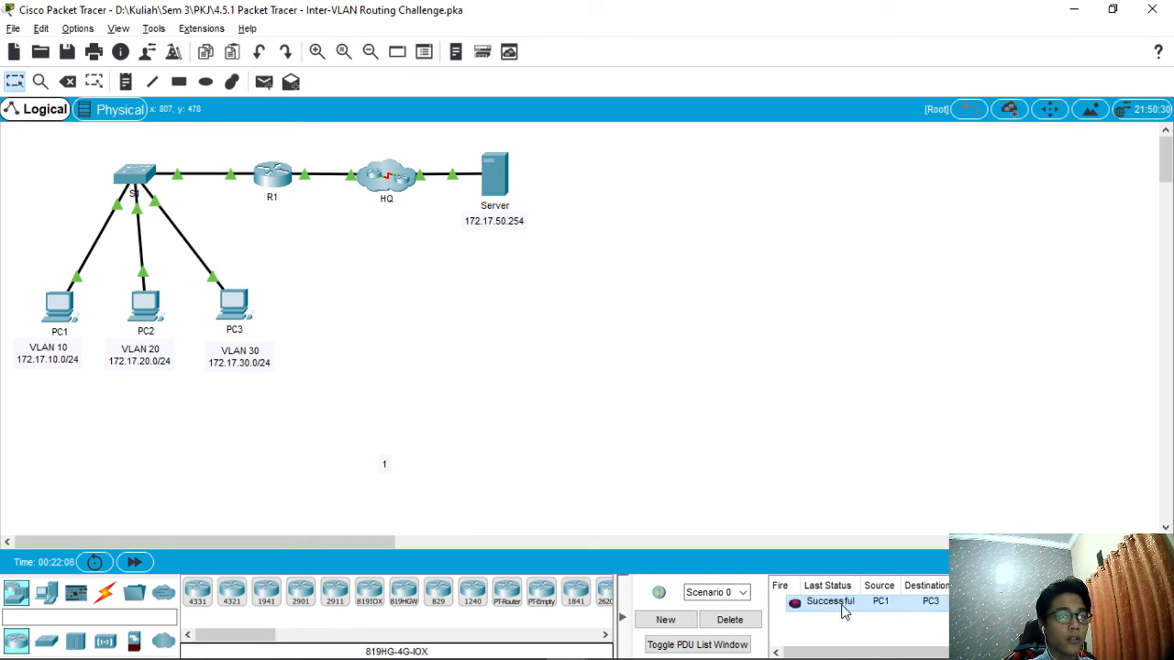
pyautogui.click(264, 81)
pyautogui.click(237, 305)
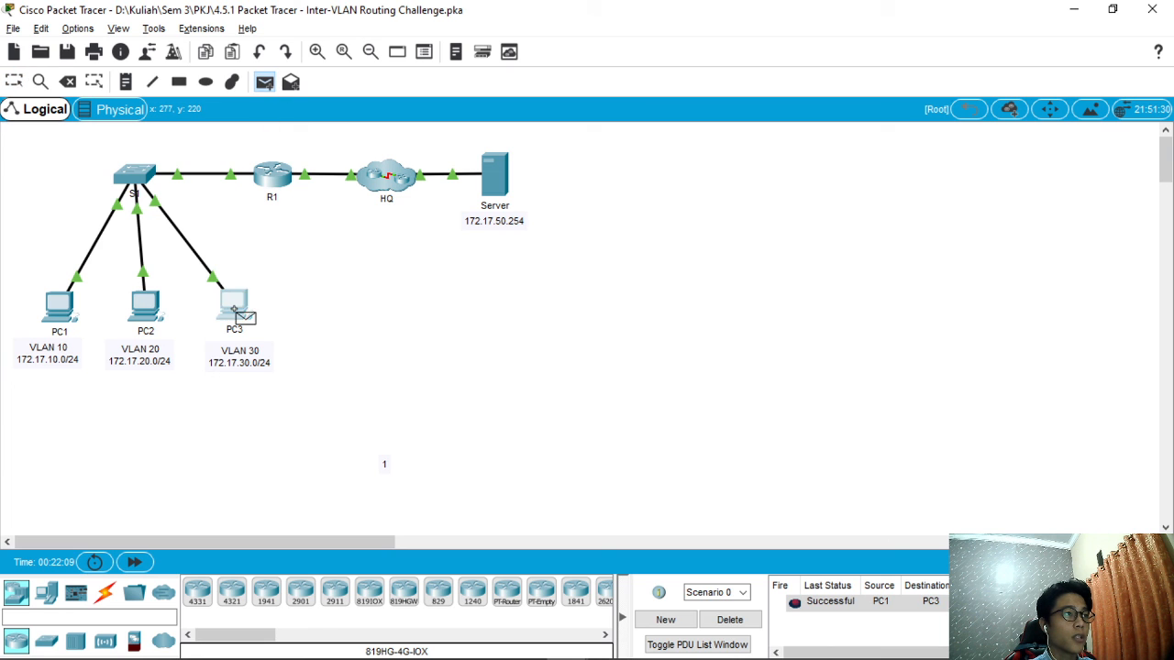
pyautogui.click(147, 306)
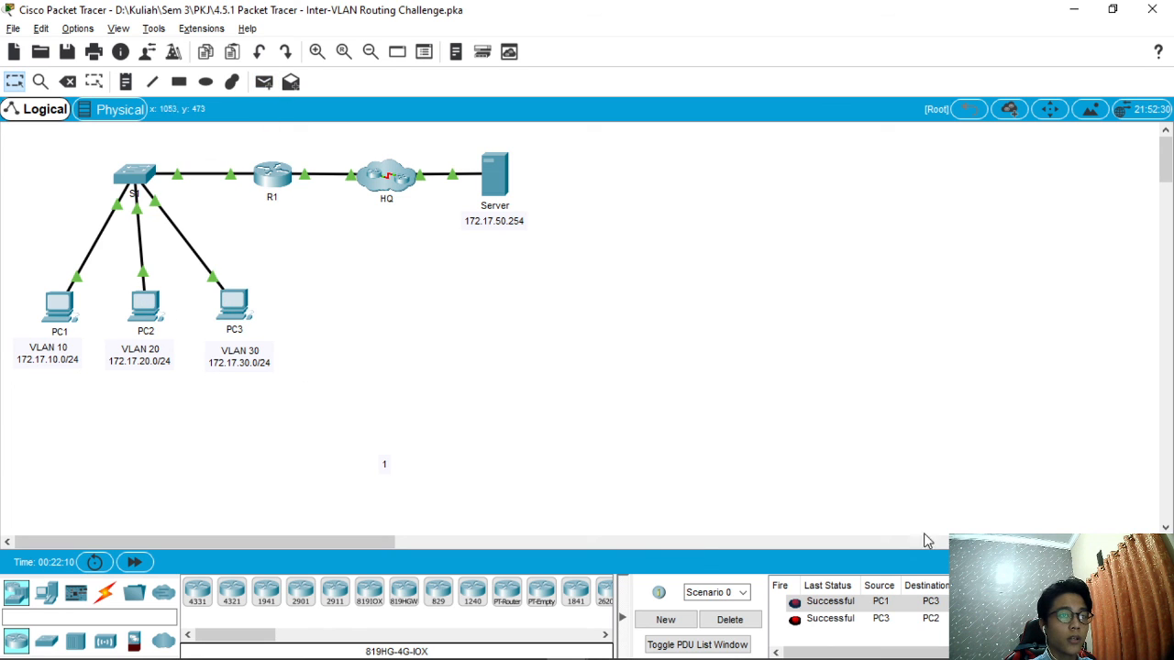
pyautogui.click(264, 81)
pyautogui.click(147, 306)
pyautogui.click(60, 308)
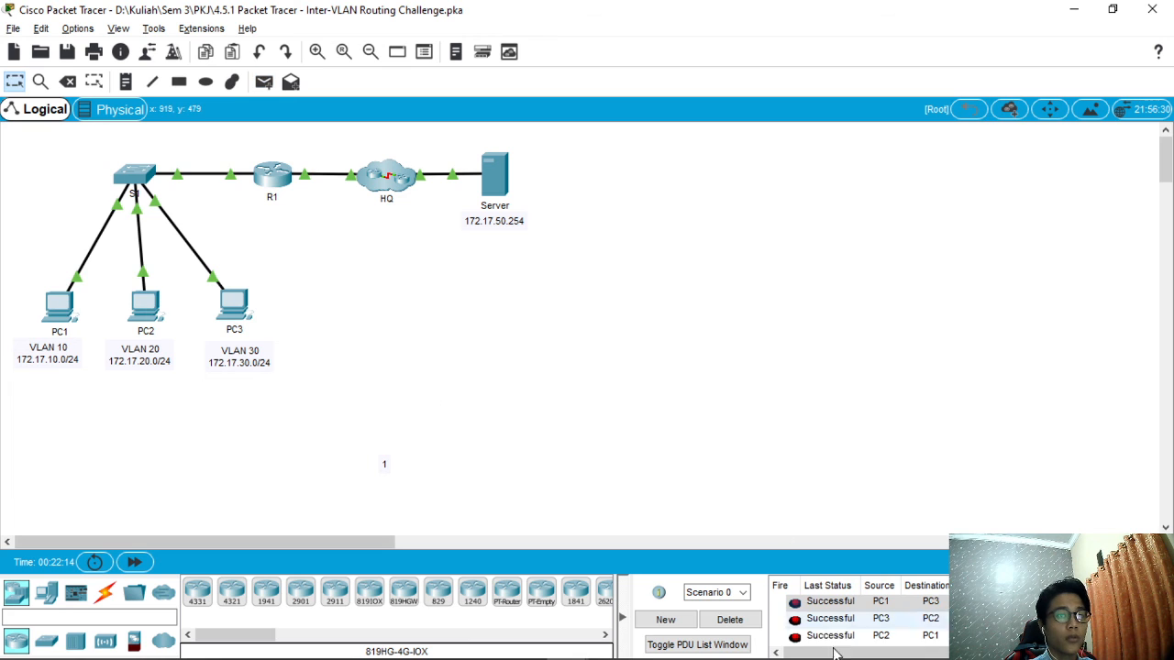
pyautogui.click(730, 620)
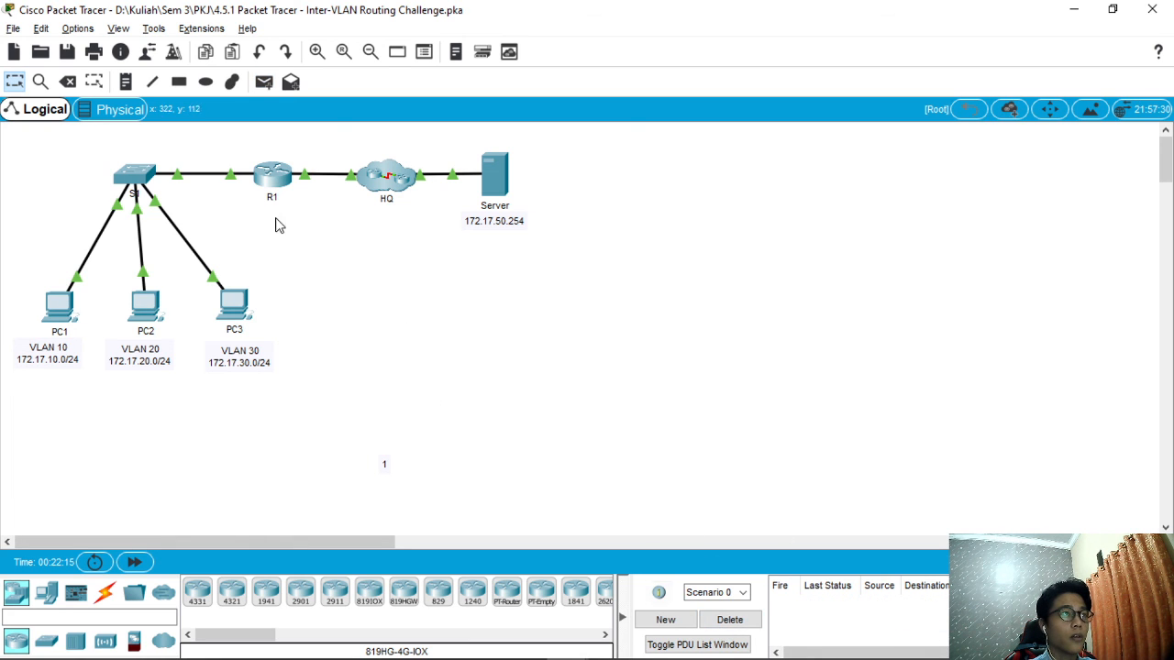
# Step: Send simple PDUs from PC1 to S1, PC2 to R1 and S1 to PC3, and delete the test scenario
pyautogui.click(264, 81)
pyautogui.click(62, 305)
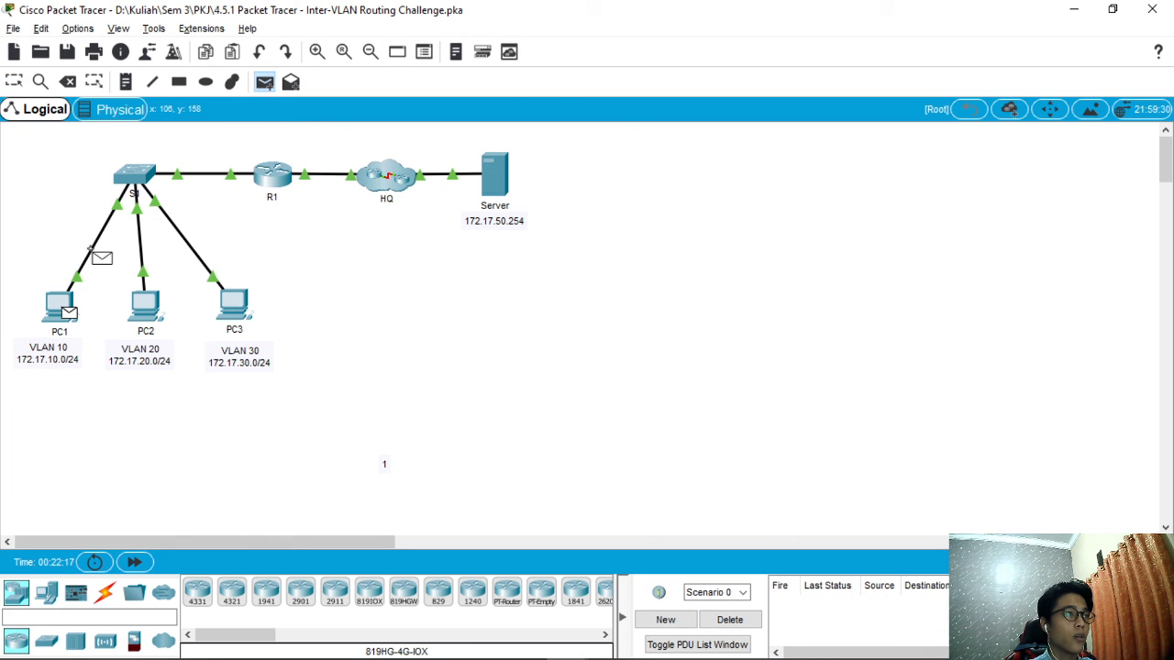
pyautogui.click(133, 178)
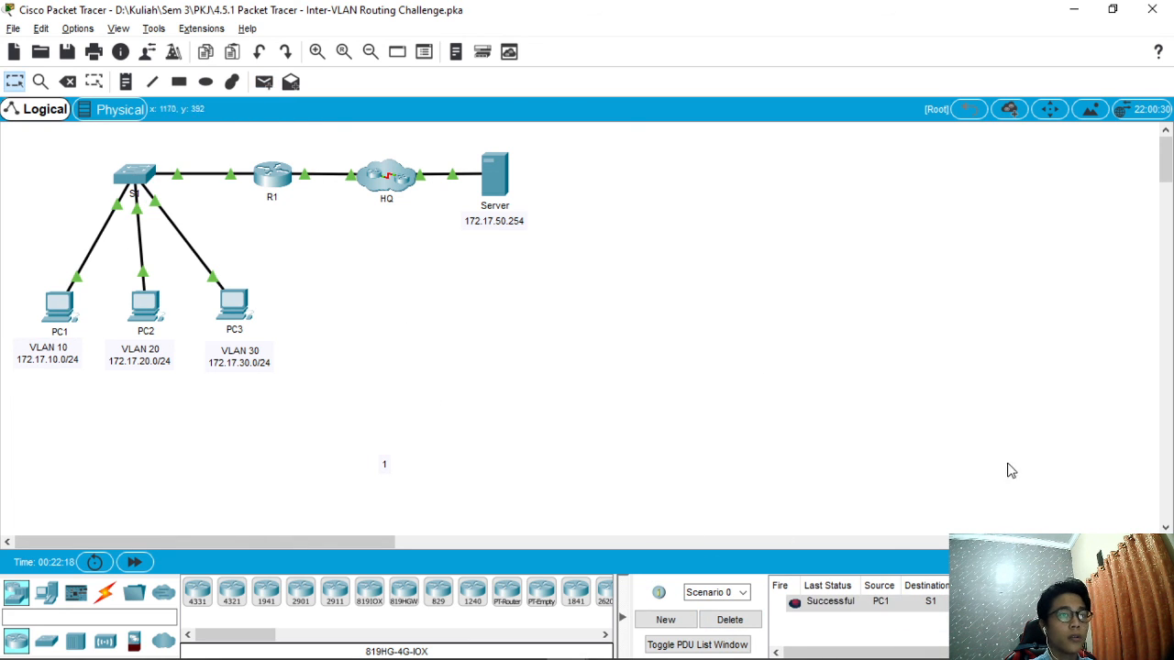
pyautogui.click(264, 81)
pyautogui.click(144, 306)
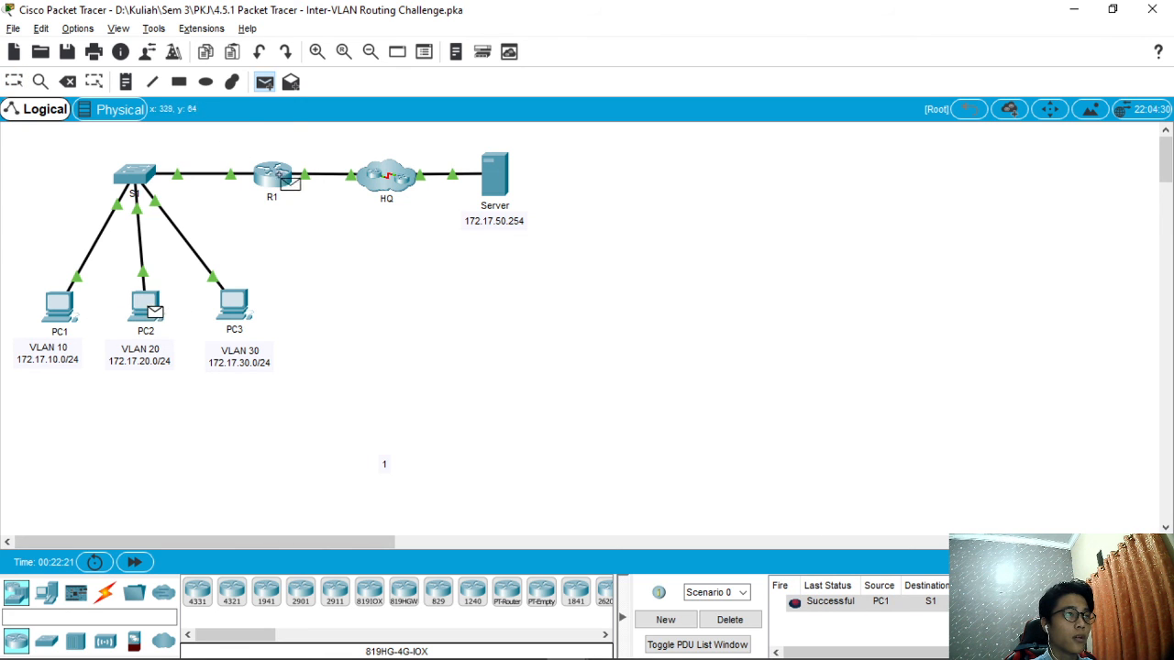
pyautogui.click(280, 176)
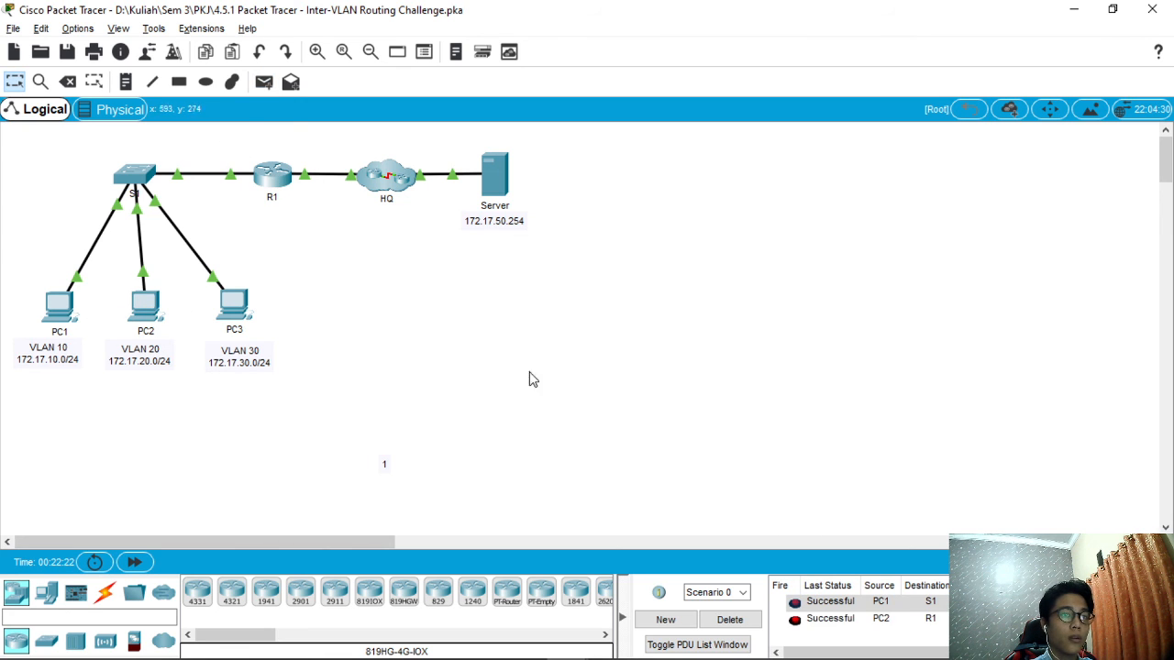
pyautogui.click(264, 81)
pyautogui.click(147, 177)
pyautogui.click(240, 312)
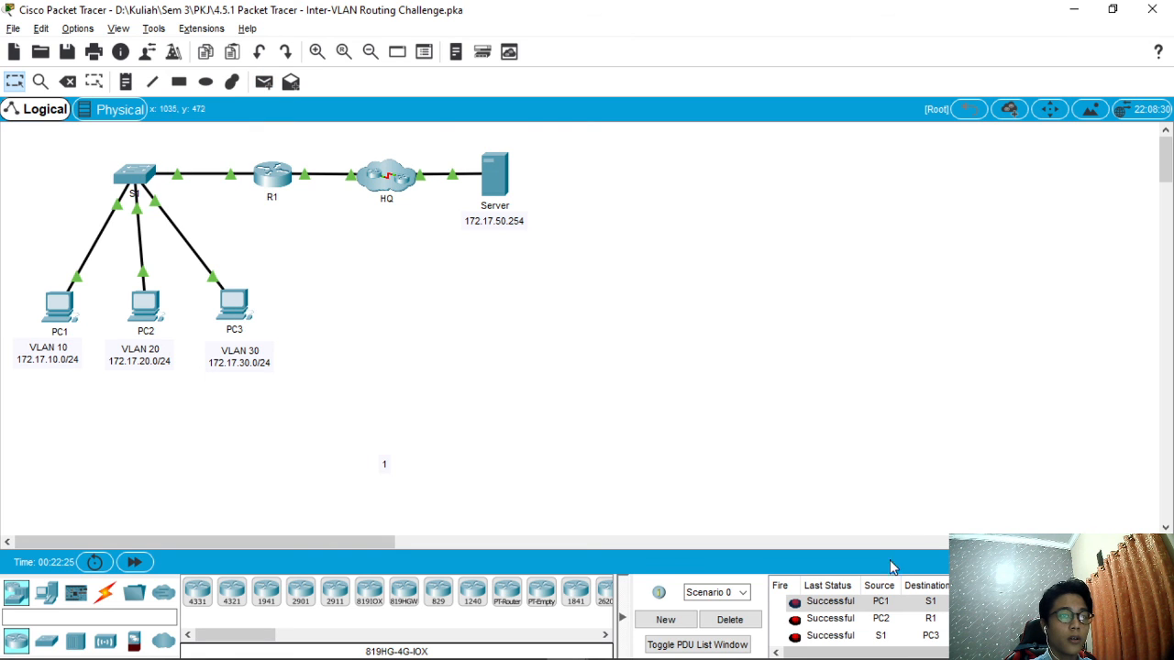
pyautogui.click(726, 620)
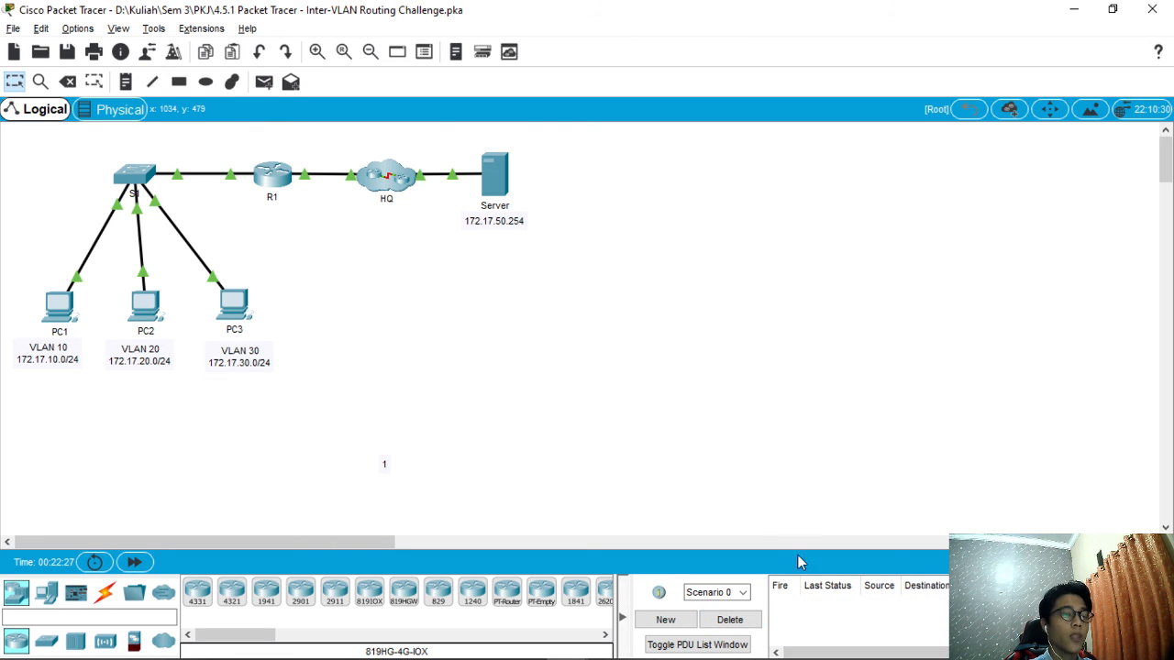